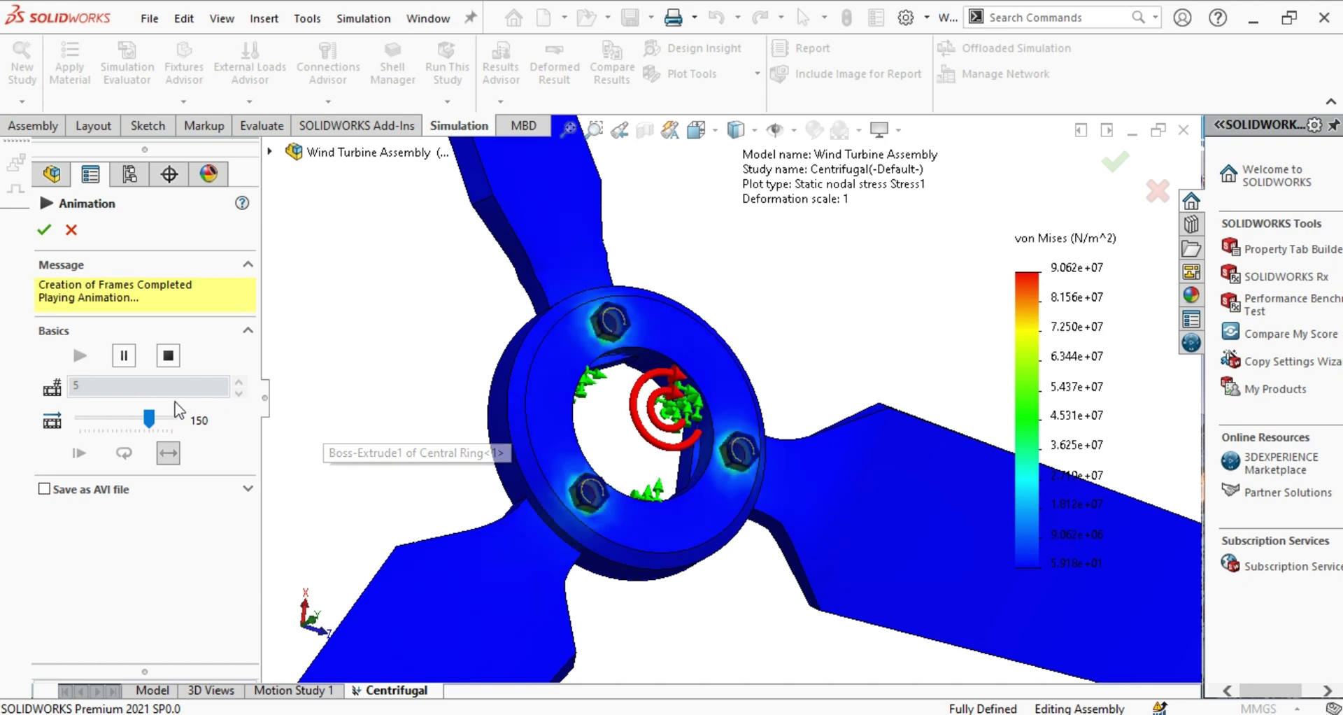
- Close the result animation and inspect the Pin/Bolt Check1 result of the Centrifugal study
{"action": "left_click", "coordinate": [44, 231]}
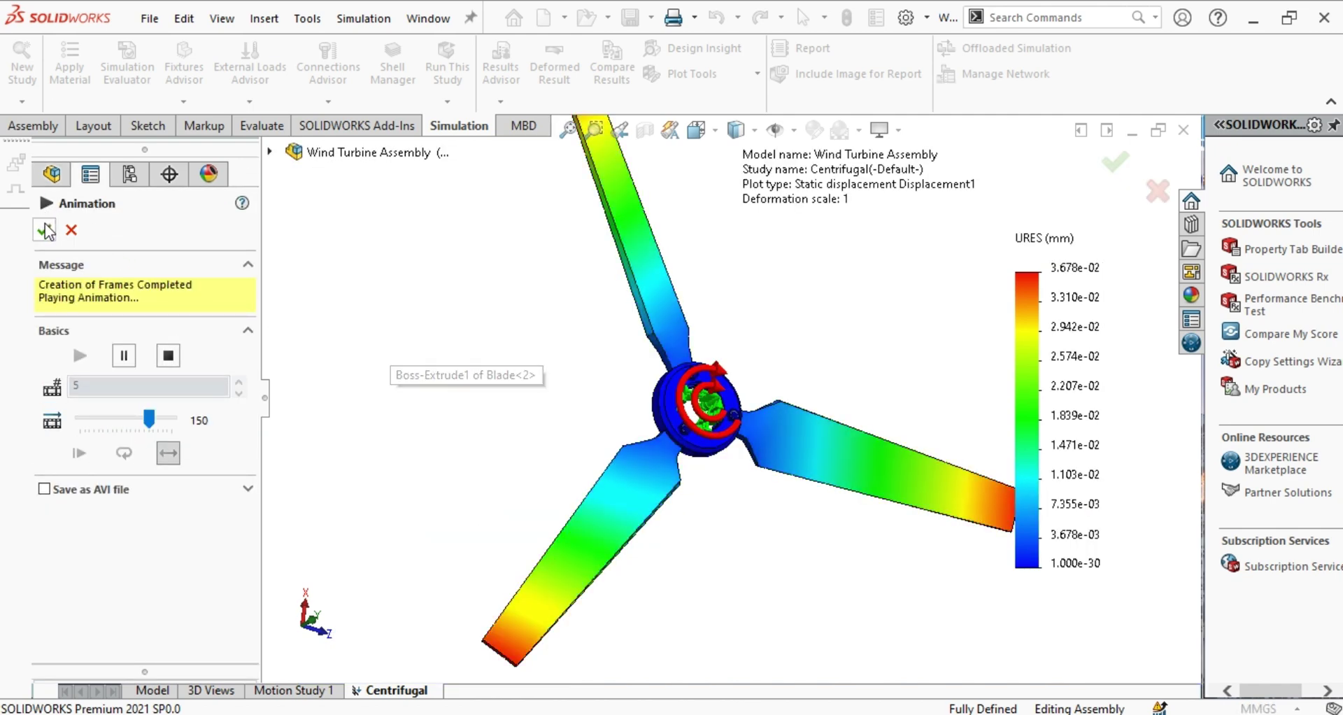
{"action": "left_click", "coordinate": [73, 229]}
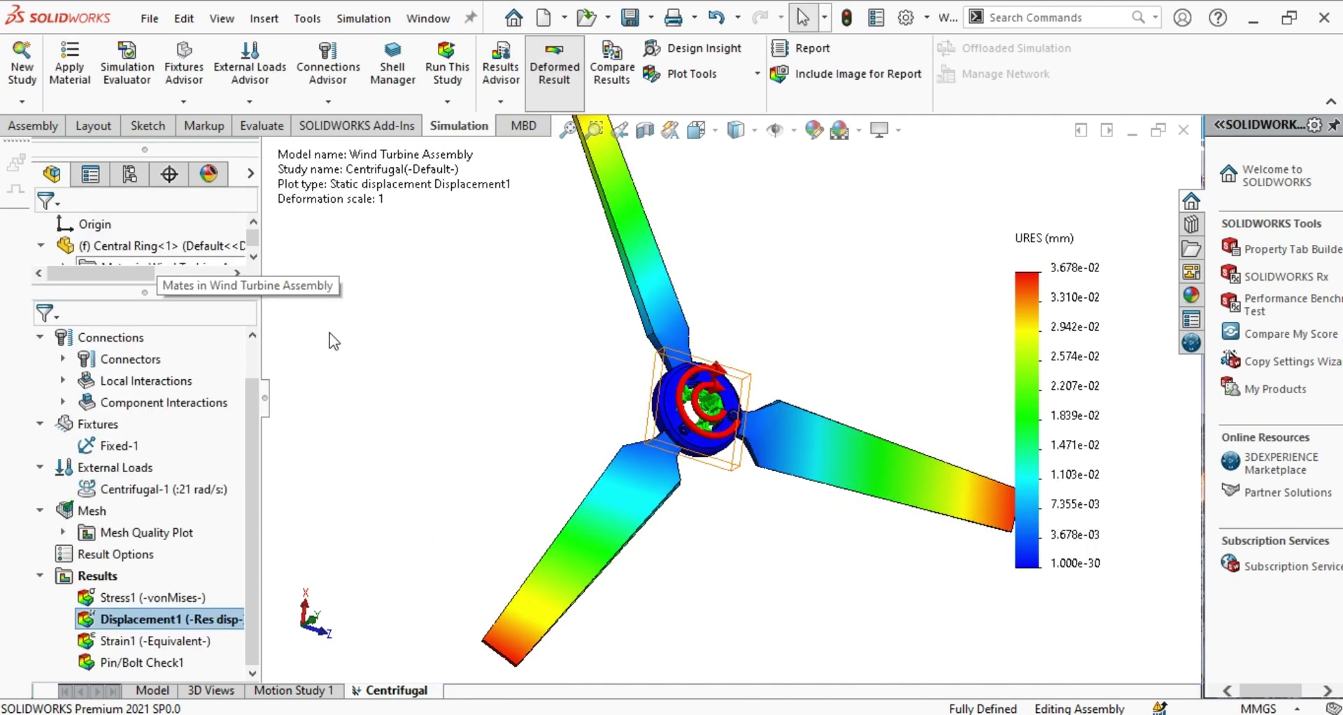
{"action": "double_click", "coordinate": [165, 663]}
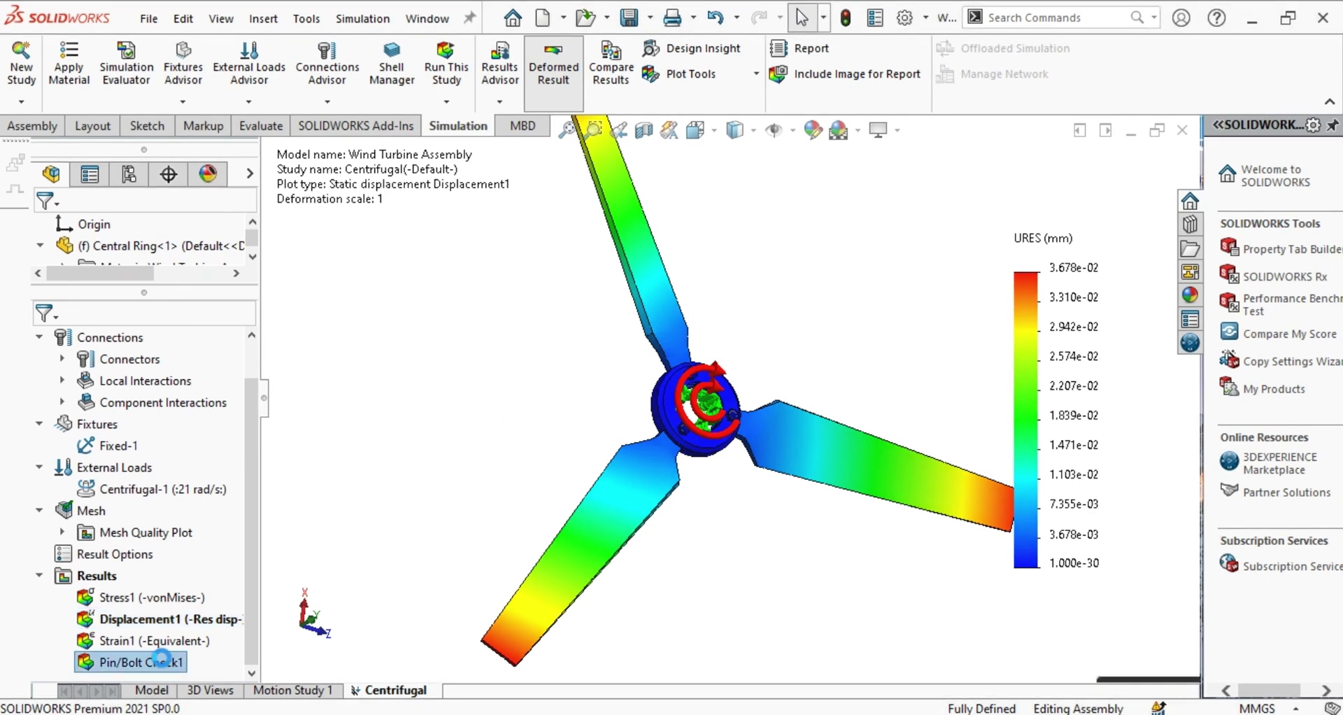
{"action": "scroll", "coordinate": [656, 453], "scroll_direction": "down", "scroll_amount": 8}
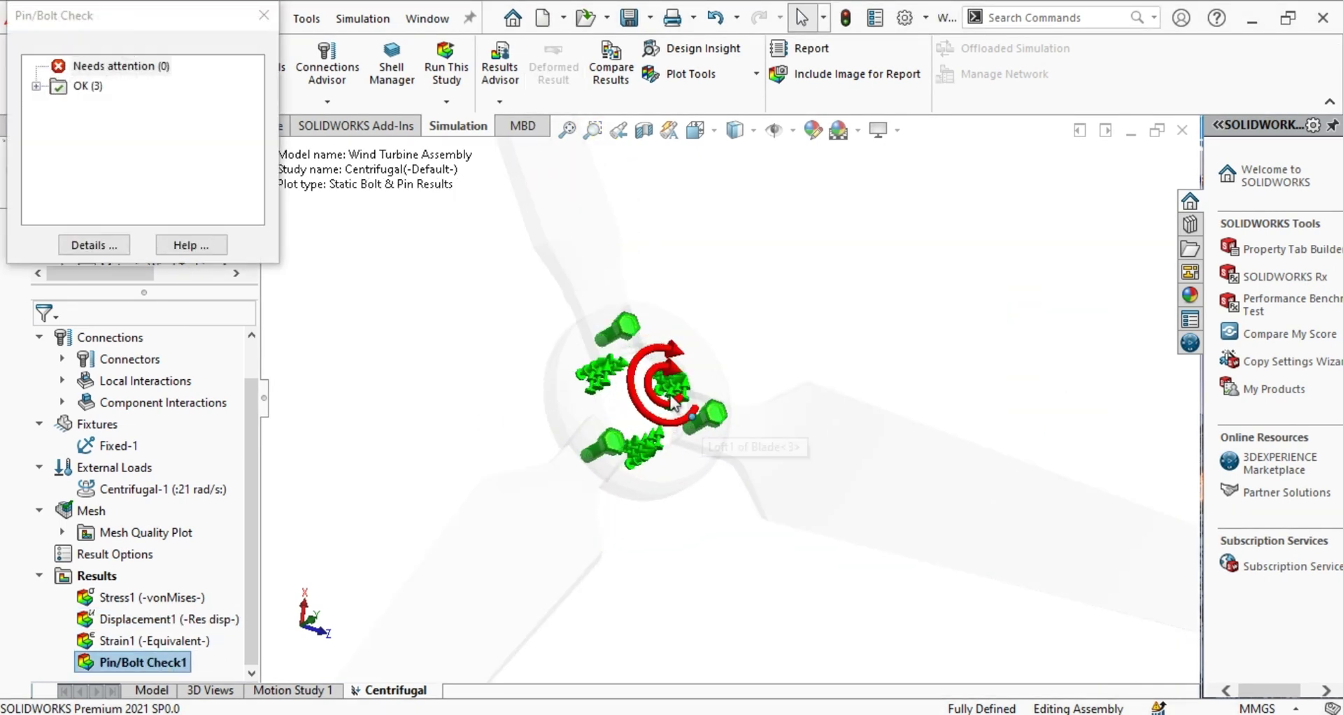
{"action": "middle_click_drag", "start_coordinate": [686, 338], "coordinate": [1119, 643]}
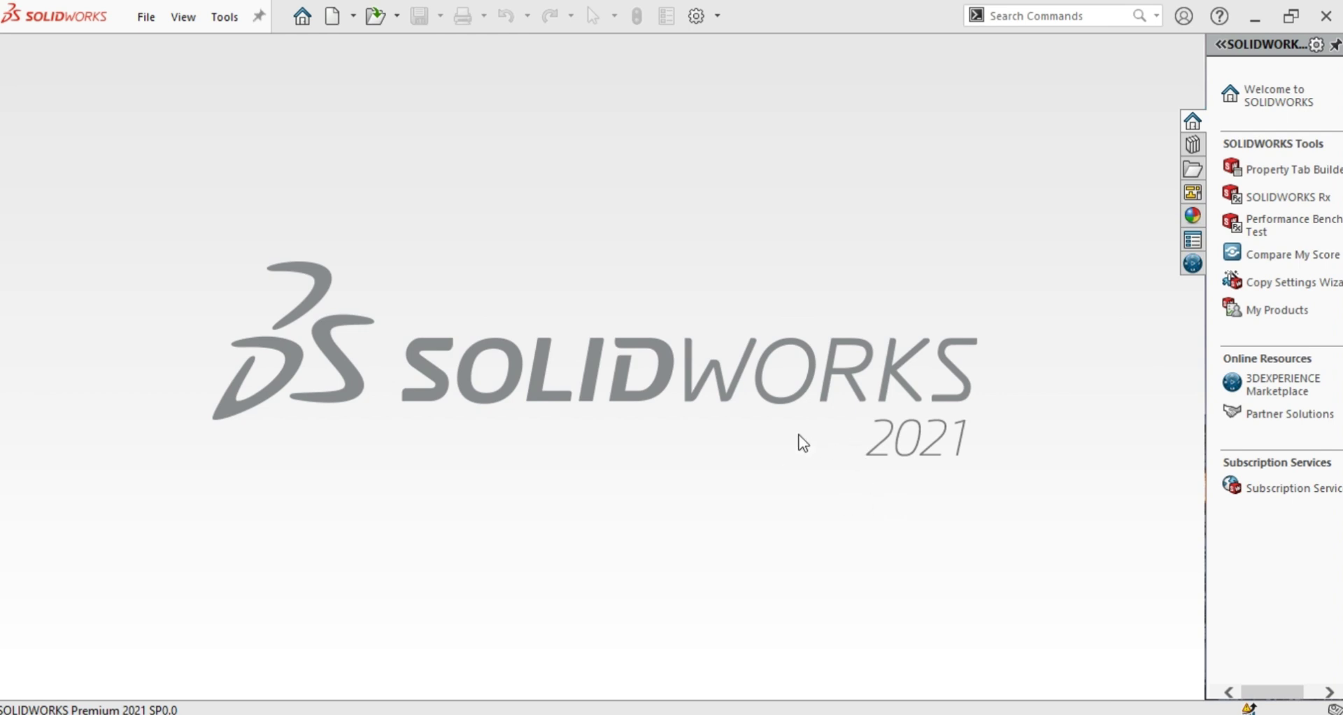
- Create a new assembly and place the Central Ring part from the Turbine Simulation 2 folder as its first component
{"action": "left_click", "coordinate": [335, 23]}
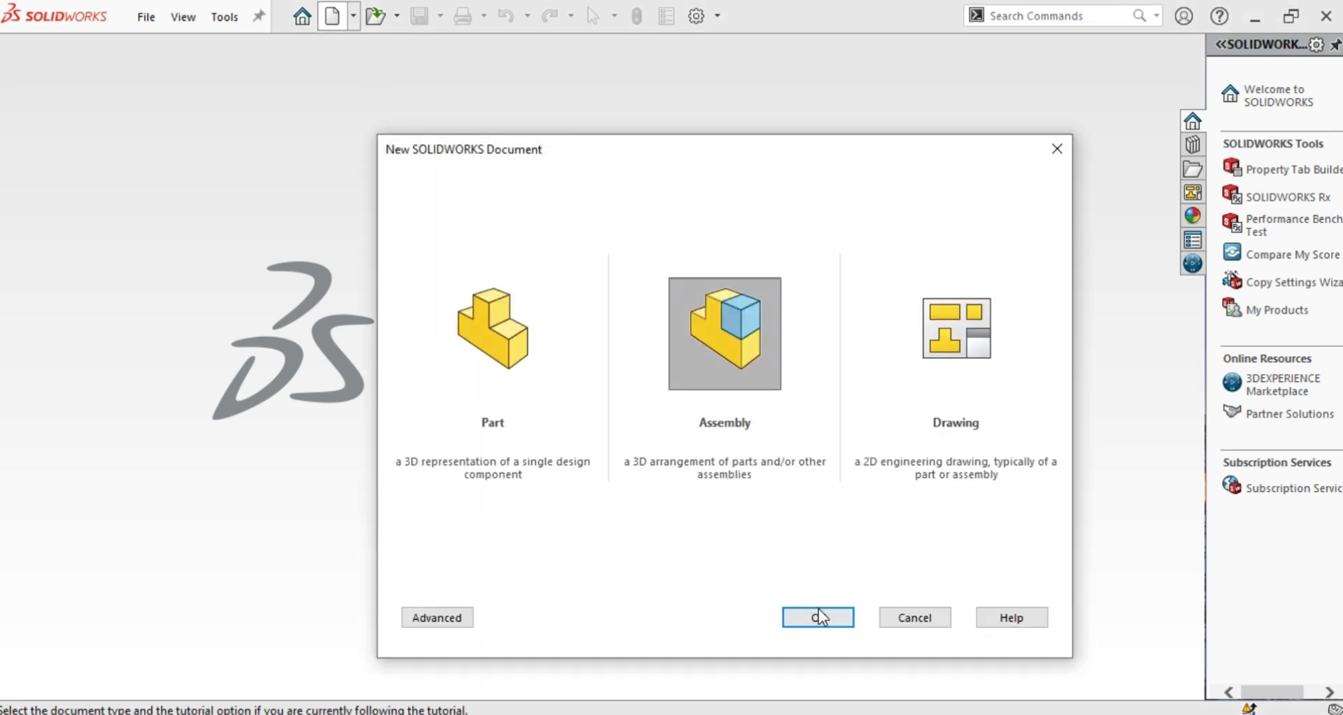
{"action": "left_click", "coordinate": [818, 611]}
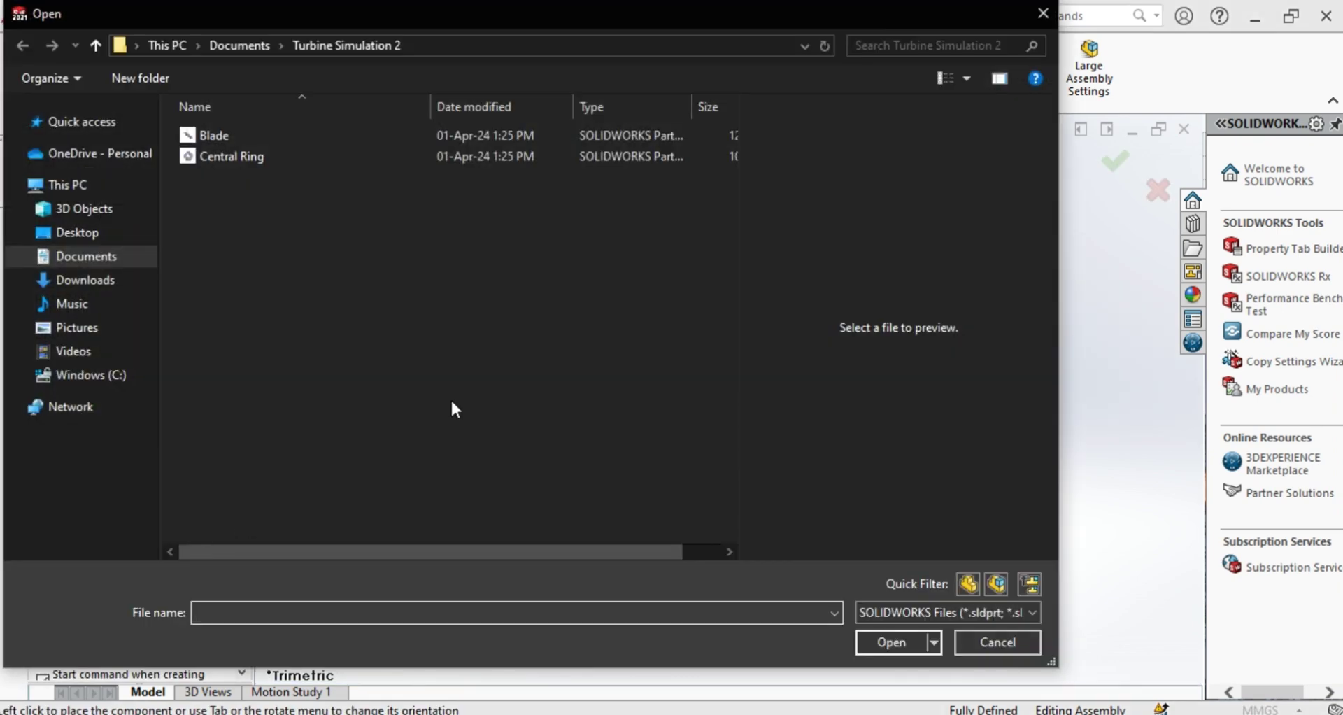
{"action": "double_click", "coordinate": [414, 156]}
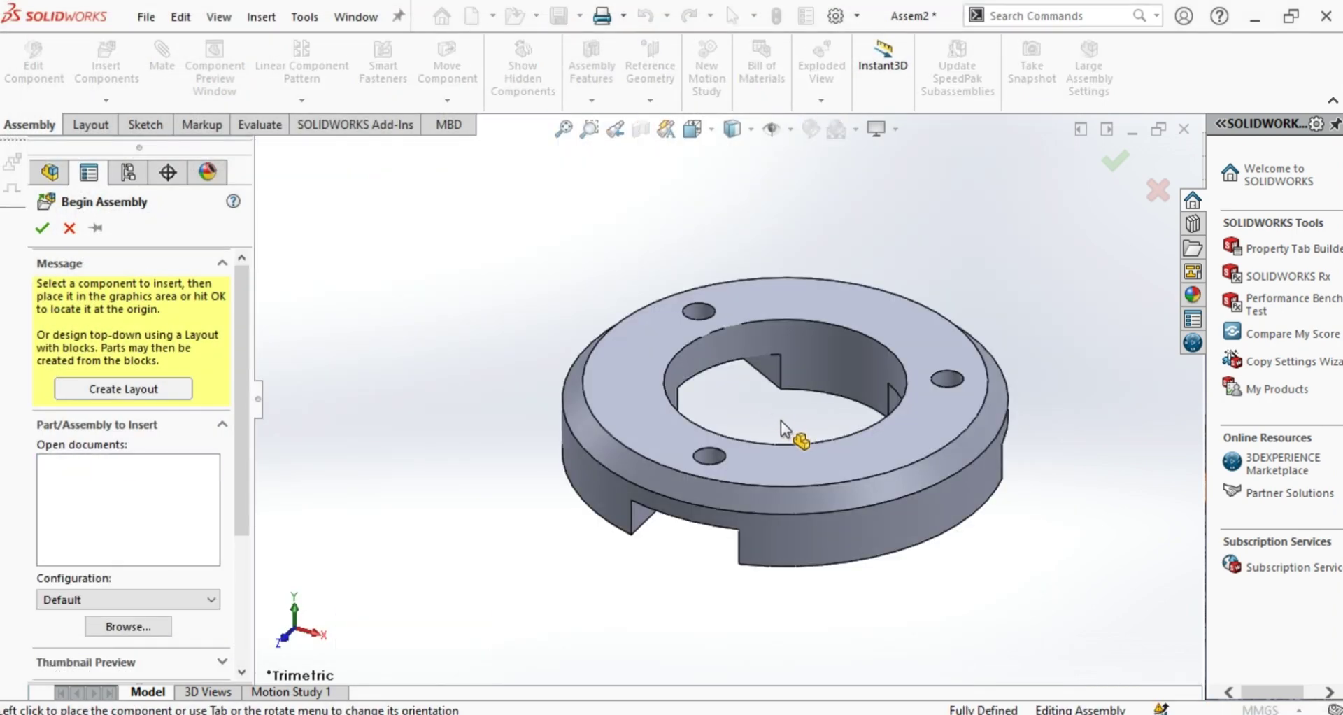
{"action": "left_click", "coordinate": [787, 425]}
{"action": "scroll", "coordinate": [705, 414], "scroll_direction": "down", "scroll_amount": 4}
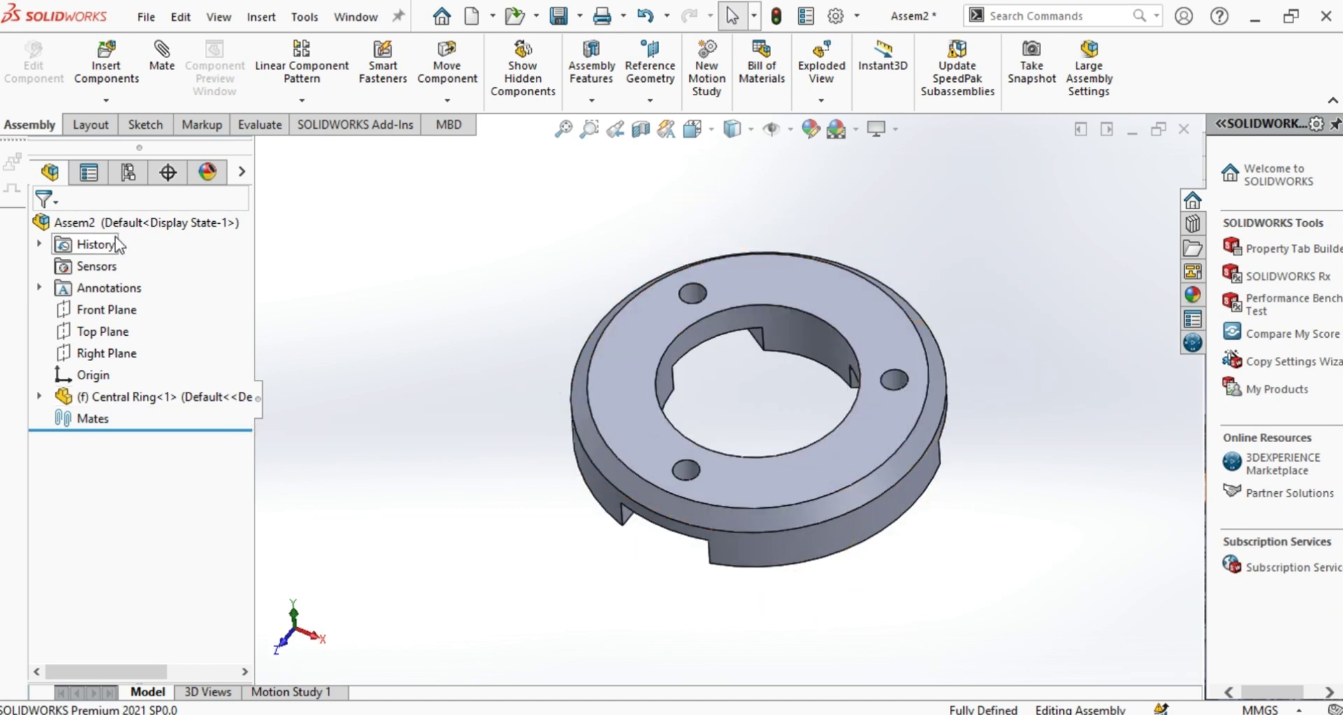
- Insert the Blade part from the Turbine Simulation 2 folder and place it beside the central ring
{"action": "left_click", "coordinate": [106, 67]}
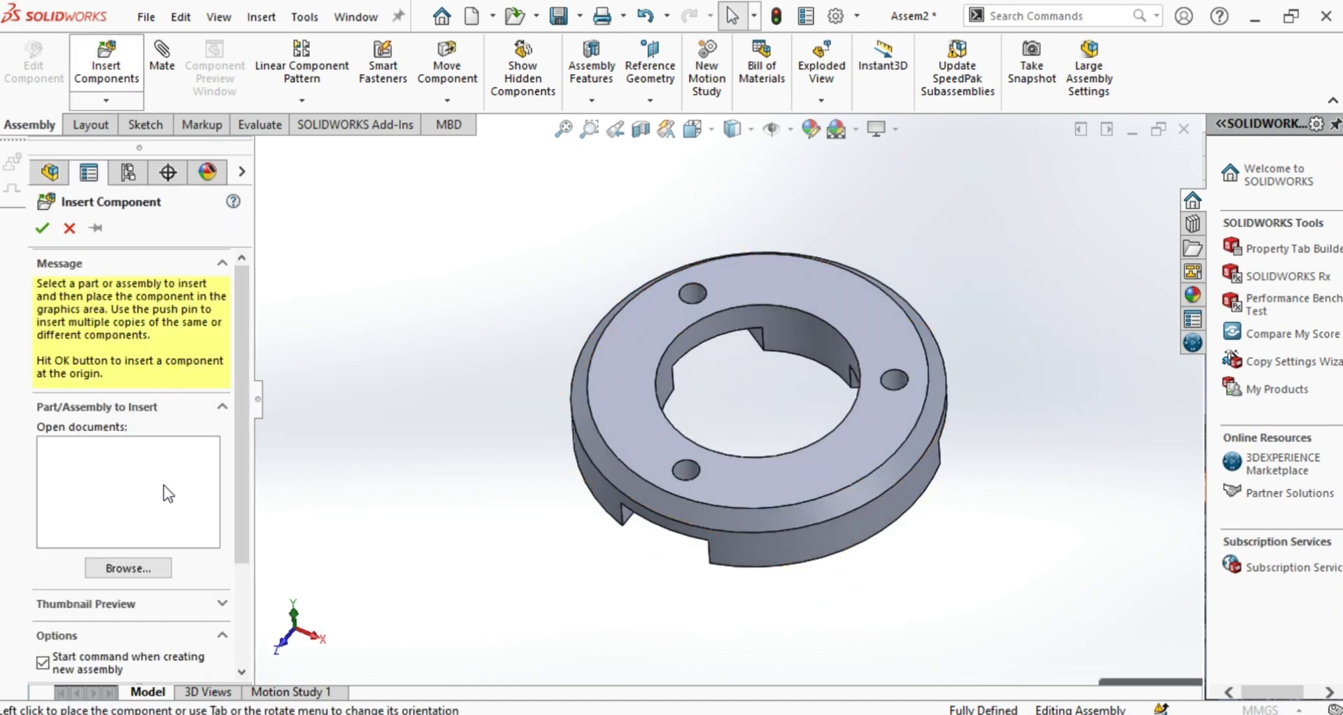
{"action": "left_click", "coordinate": [157, 564]}
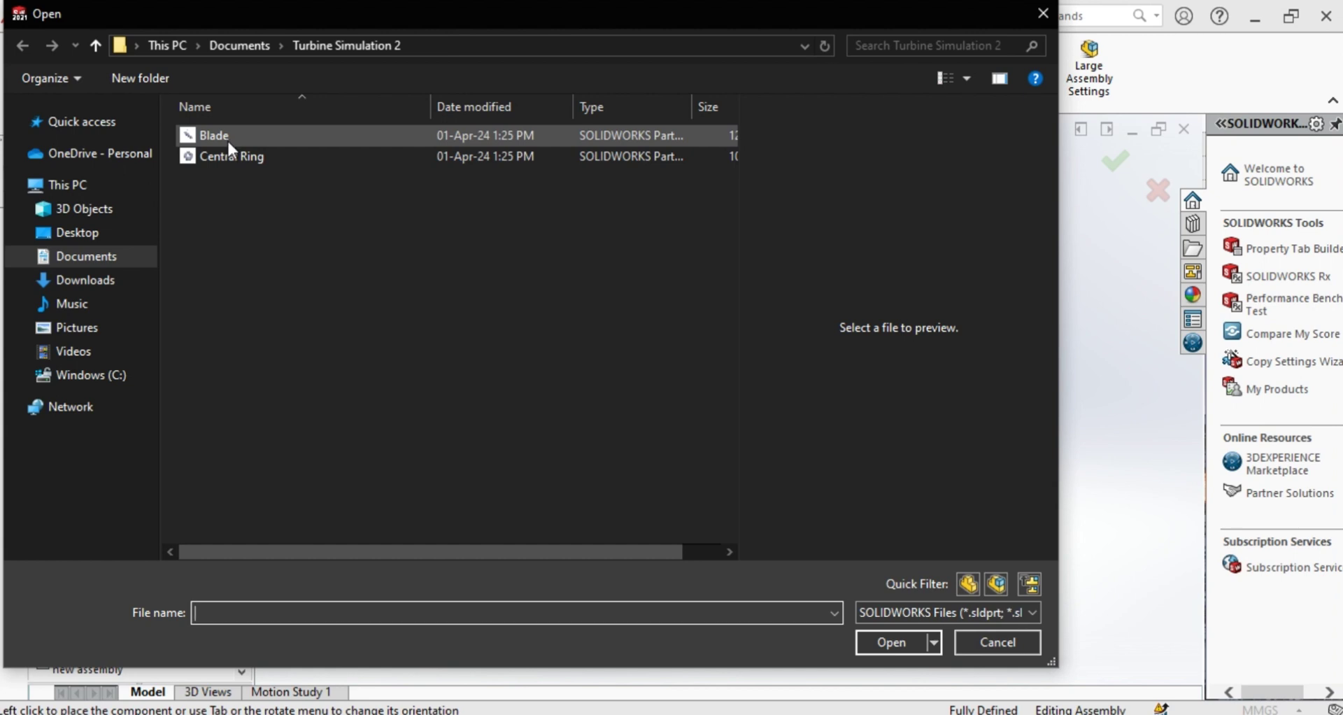
{"action": "double_click", "coordinate": [227, 138]}
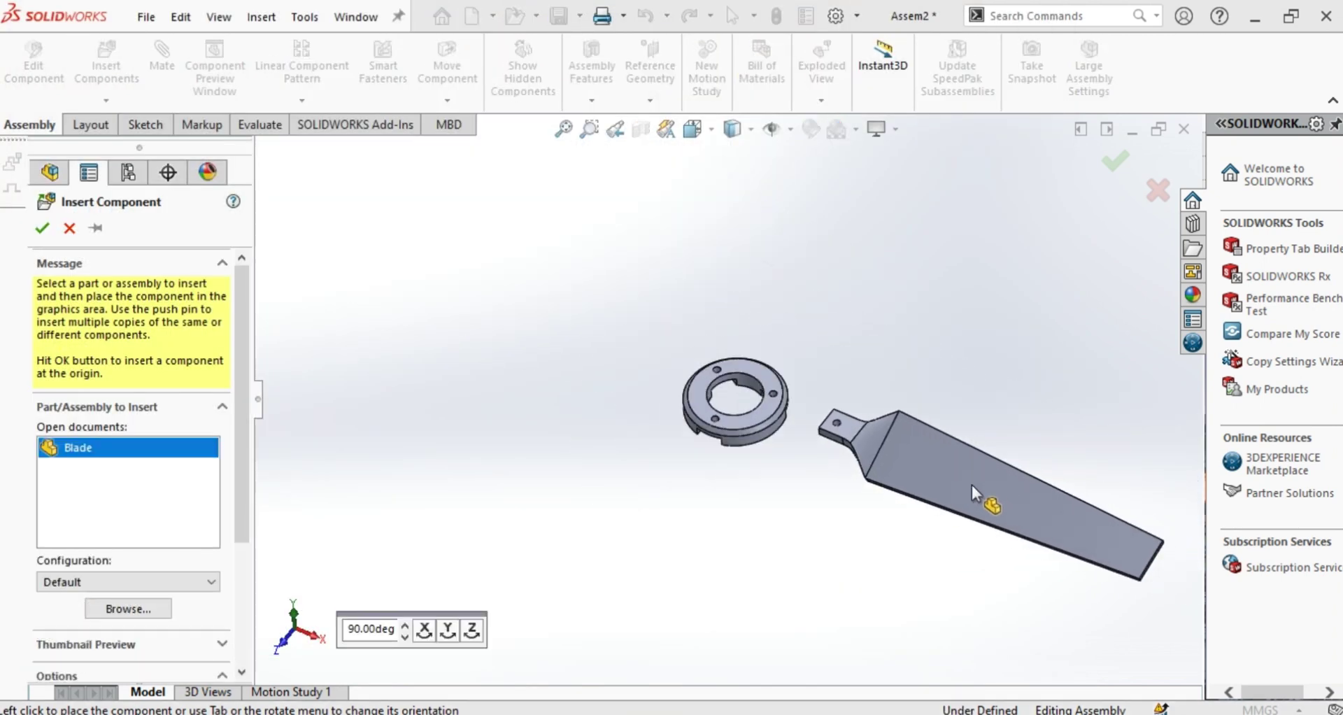
{"action": "left_click", "coordinate": [963, 486]}
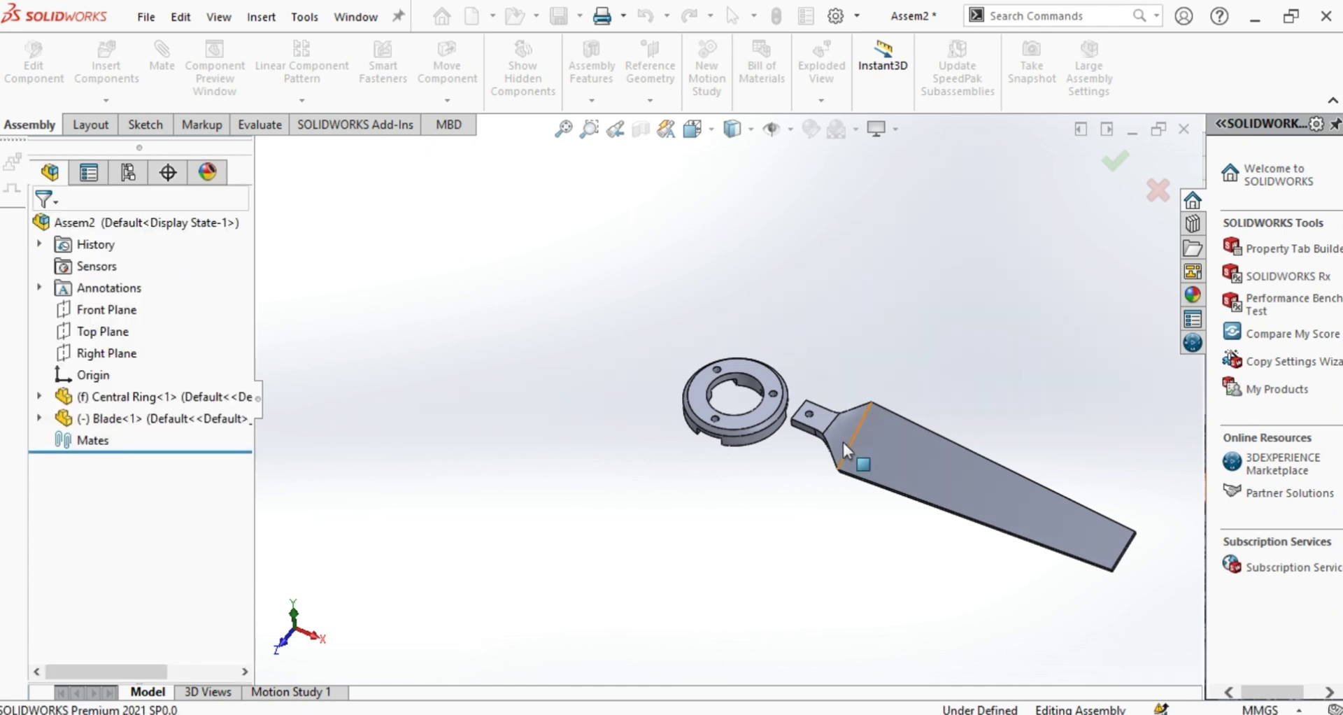
- Insert a second copy of the Blade part and place it above the first blade
{"action": "left_click", "coordinate": [106, 72]}
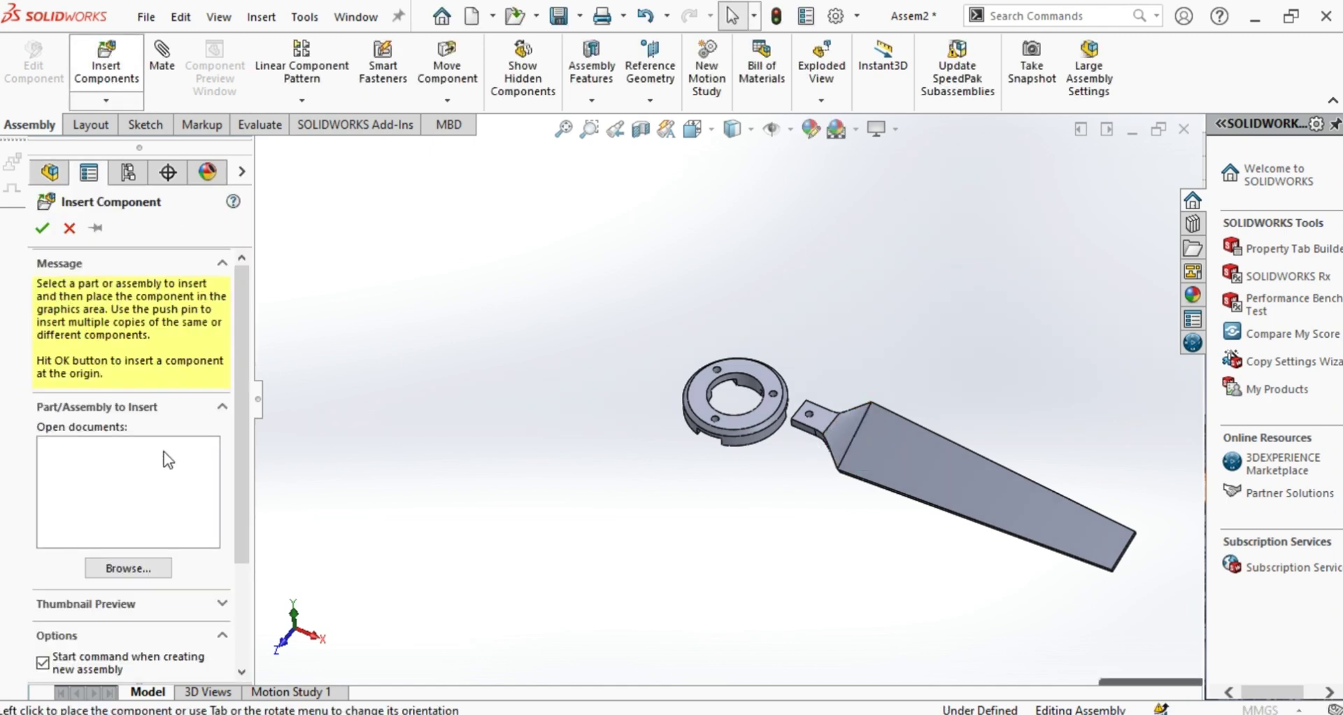
{"action": "left_click", "coordinate": [165, 568]}
{"action": "left_click", "coordinate": [228, 135]}
{"action": "double_click", "coordinate": [228, 136]}
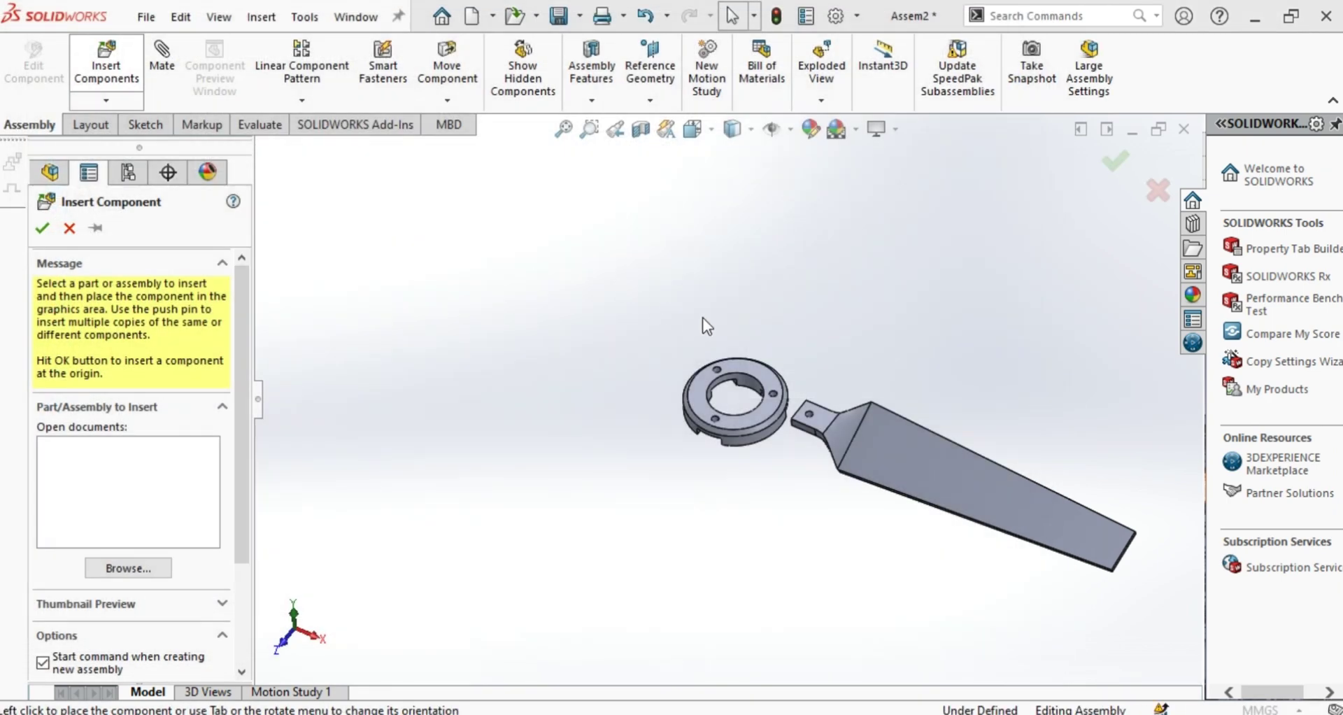
{"action": "left_click", "coordinate": [804, 320]}
- Insert a third copy of the Blade part and place it below the first blade
{"action": "left_click", "coordinate": [133, 72]}
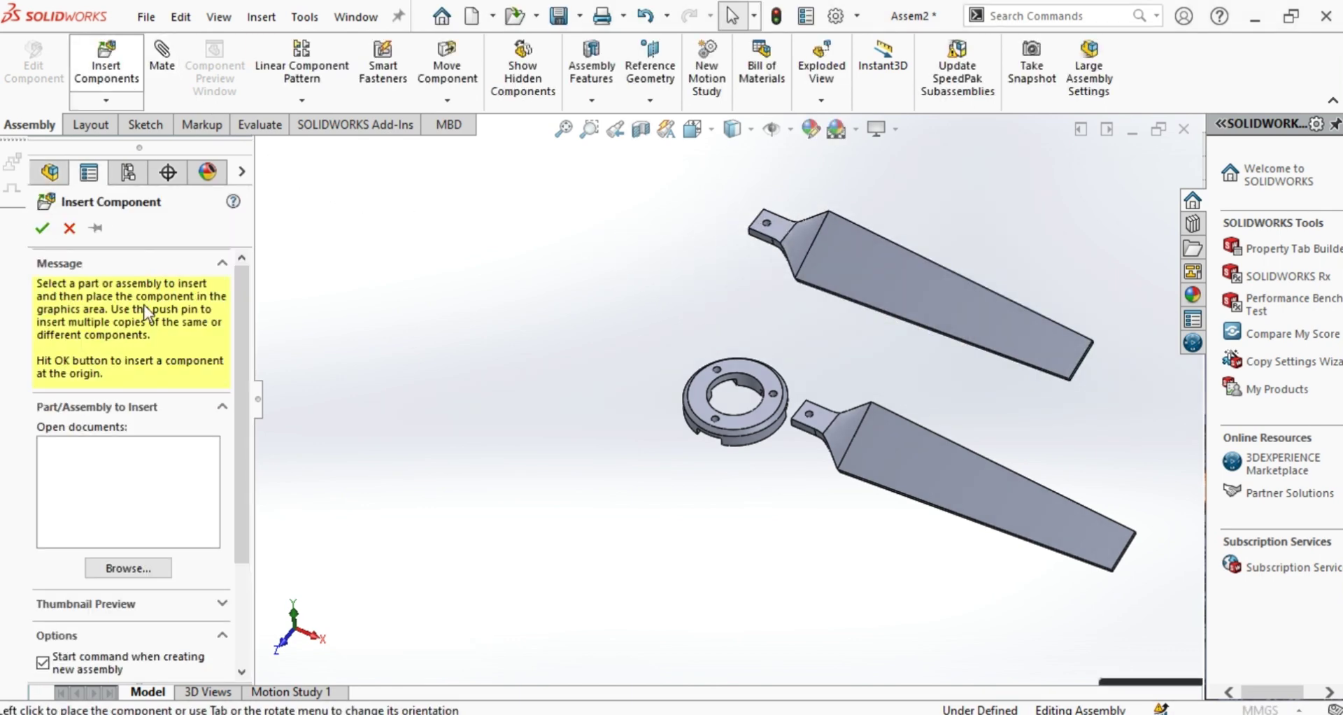
{"action": "left_click", "coordinate": [147, 568]}
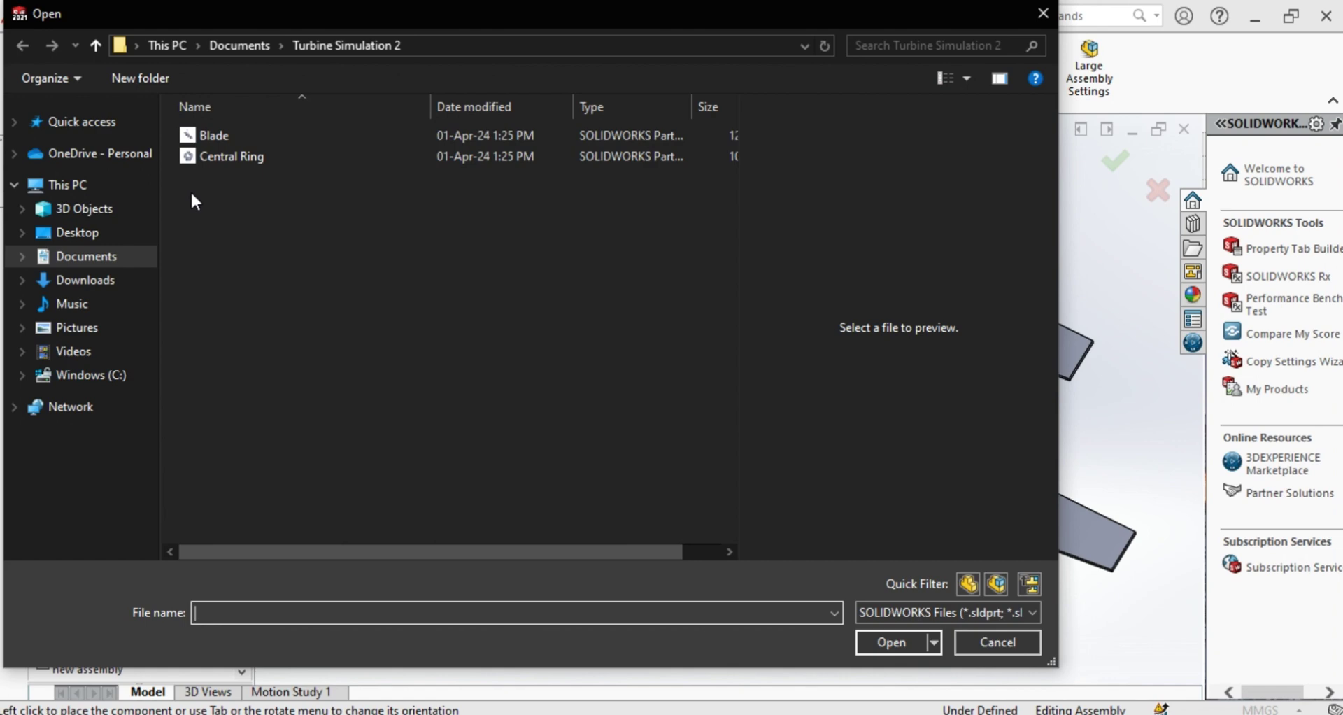
{"action": "double_click", "coordinate": [203, 141]}
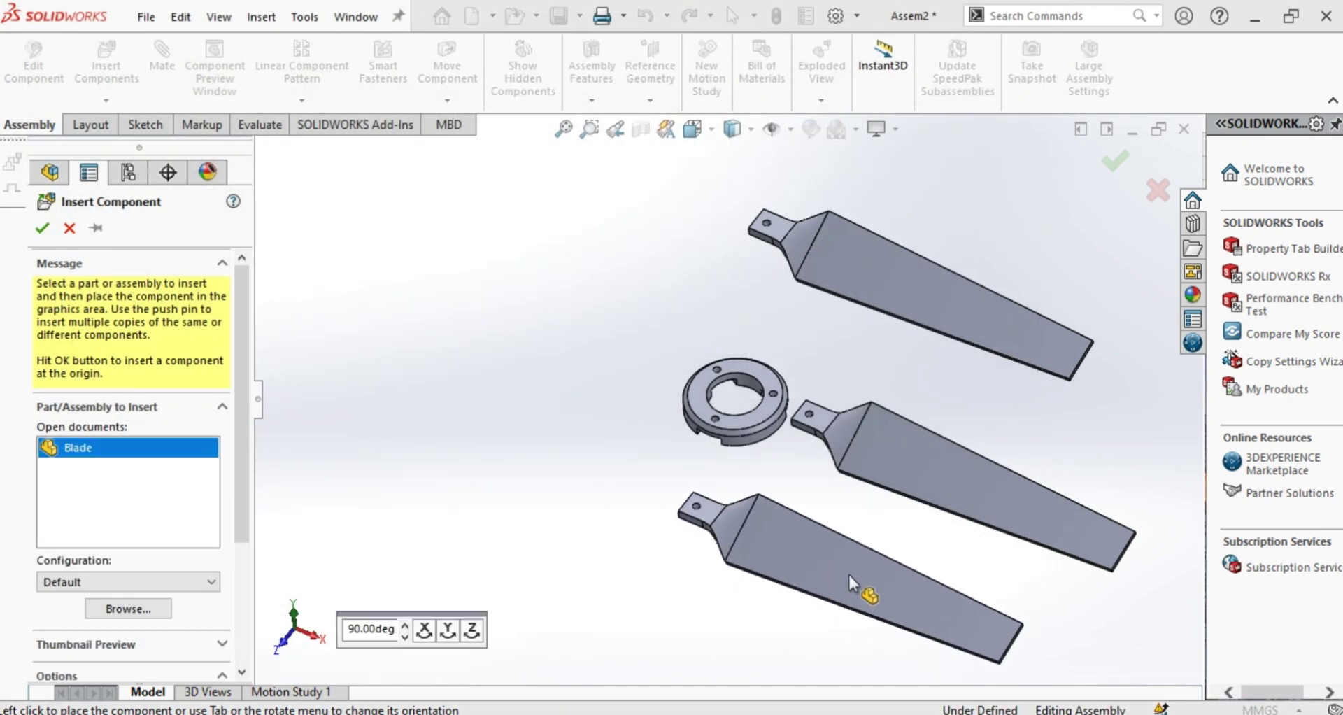
{"action": "left_click", "coordinate": [847, 572]}
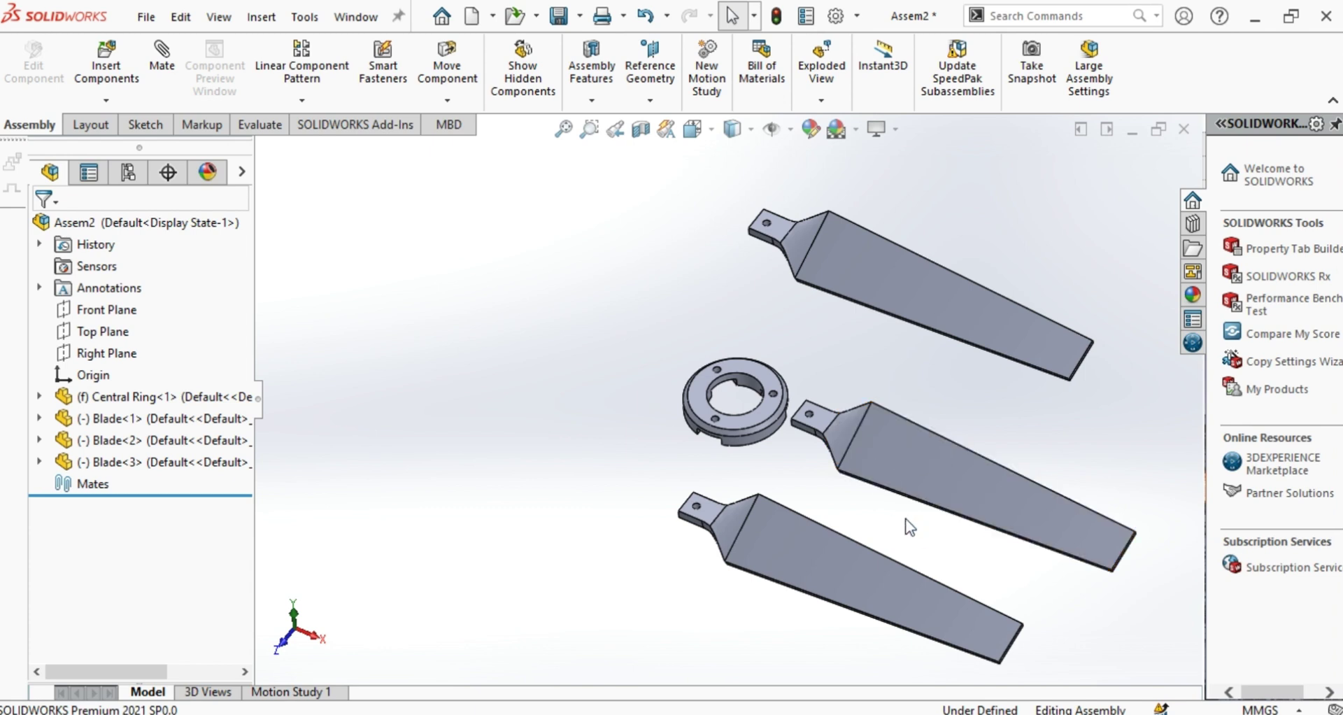
- Add a concentric mate between the first blade's root hole and the nearest bolt hole of the central ring
{"action": "middle_click_drag", "start_coordinate": [902, 519], "coordinate": [921, 462]}
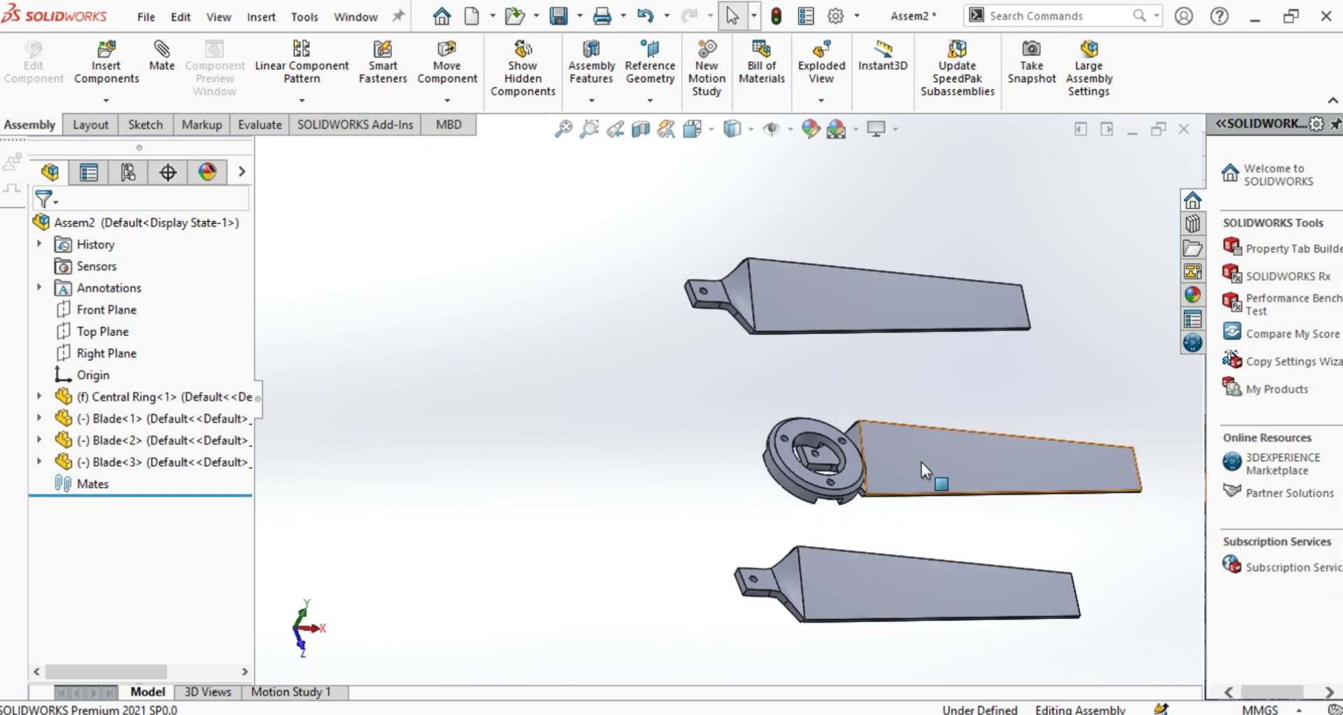
{"action": "scroll", "coordinate": [921, 462], "scroll_direction": "down", "scroll_amount": 5}
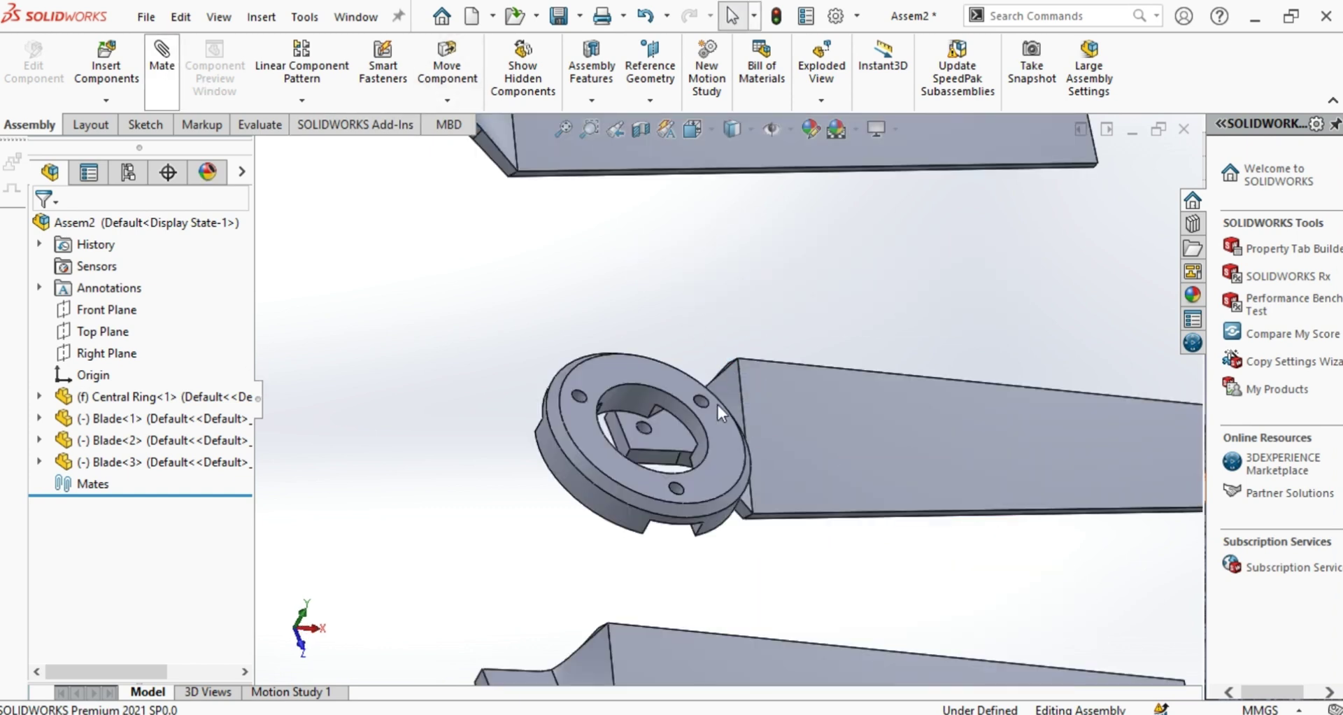
{"action": "key", "text": "m"}
{"action": "scroll", "coordinate": [686, 413], "scroll_direction": "down", "scroll_amount": 2}
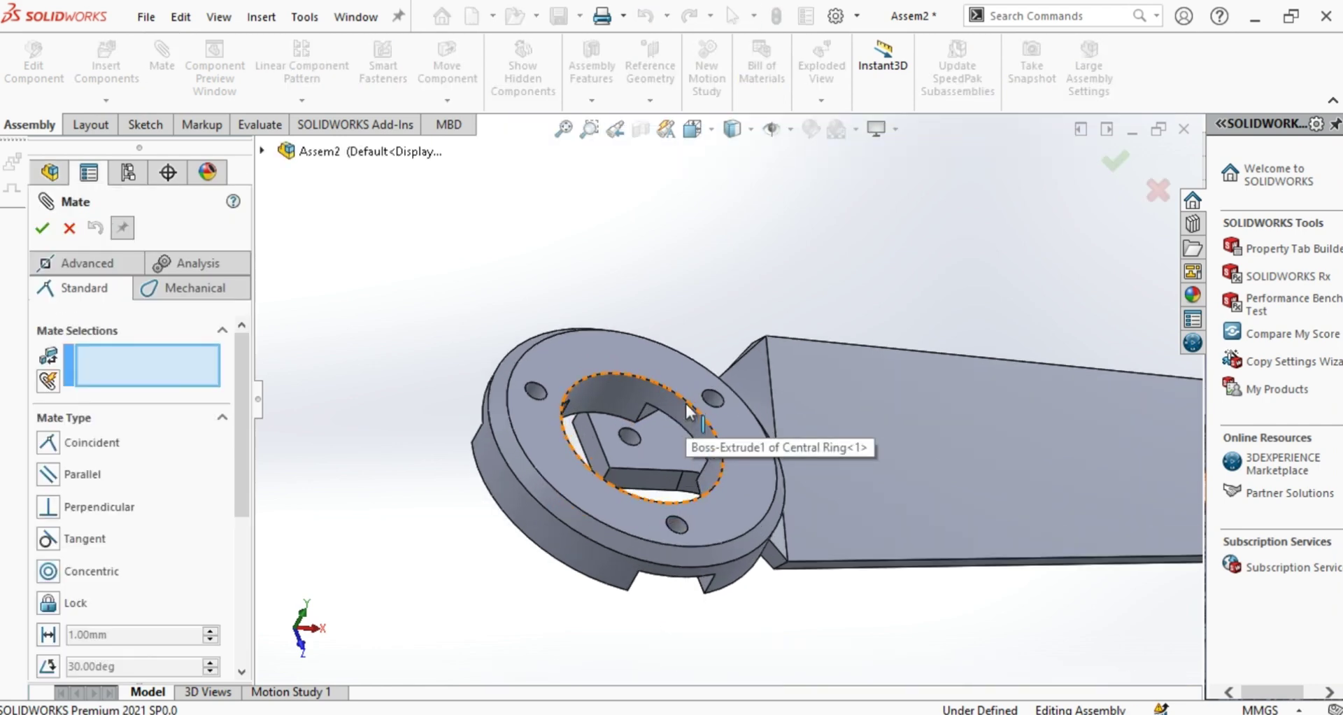
{"action": "middle_click_drag", "start_coordinate": [689, 413], "coordinate": [756, 407]}
{"action": "scroll", "coordinate": [734, 416], "scroll_direction": "down", "scroll_amount": 5}
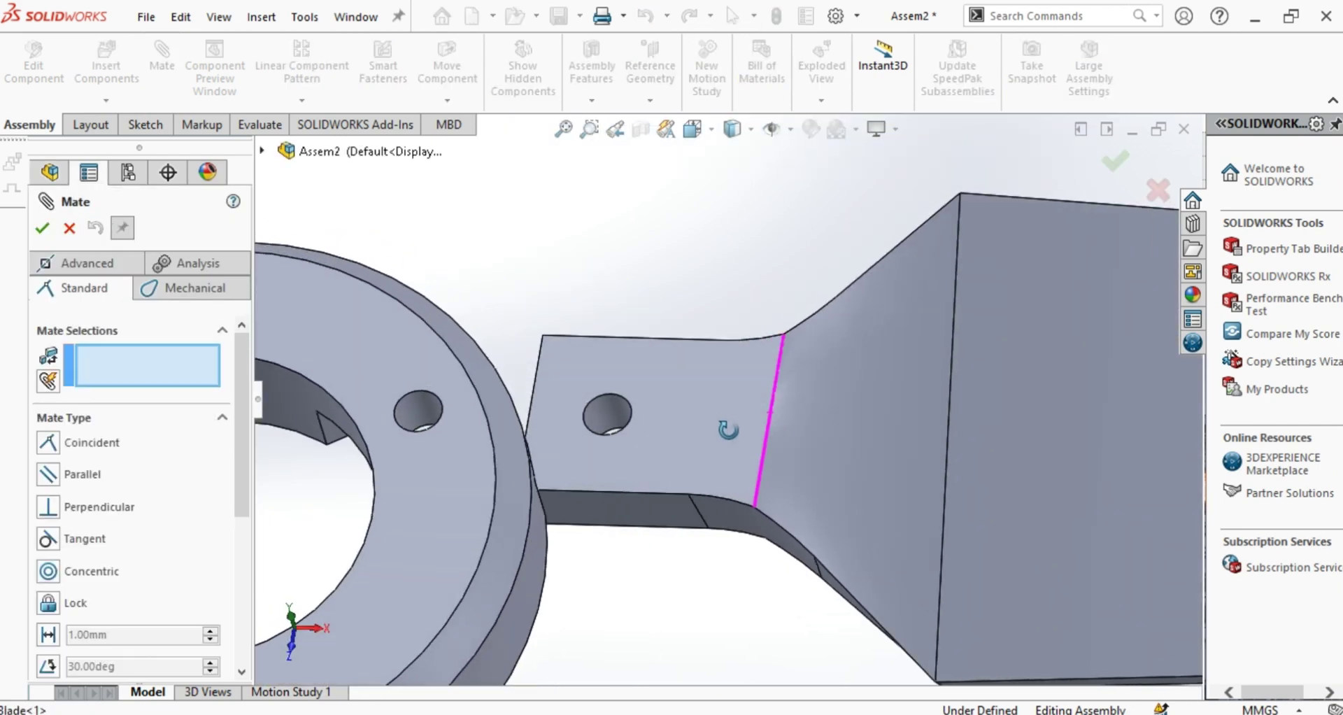
{"action": "left_click", "coordinate": [616, 417]}
{"action": "left_click", "coordinate": [422, 414]}
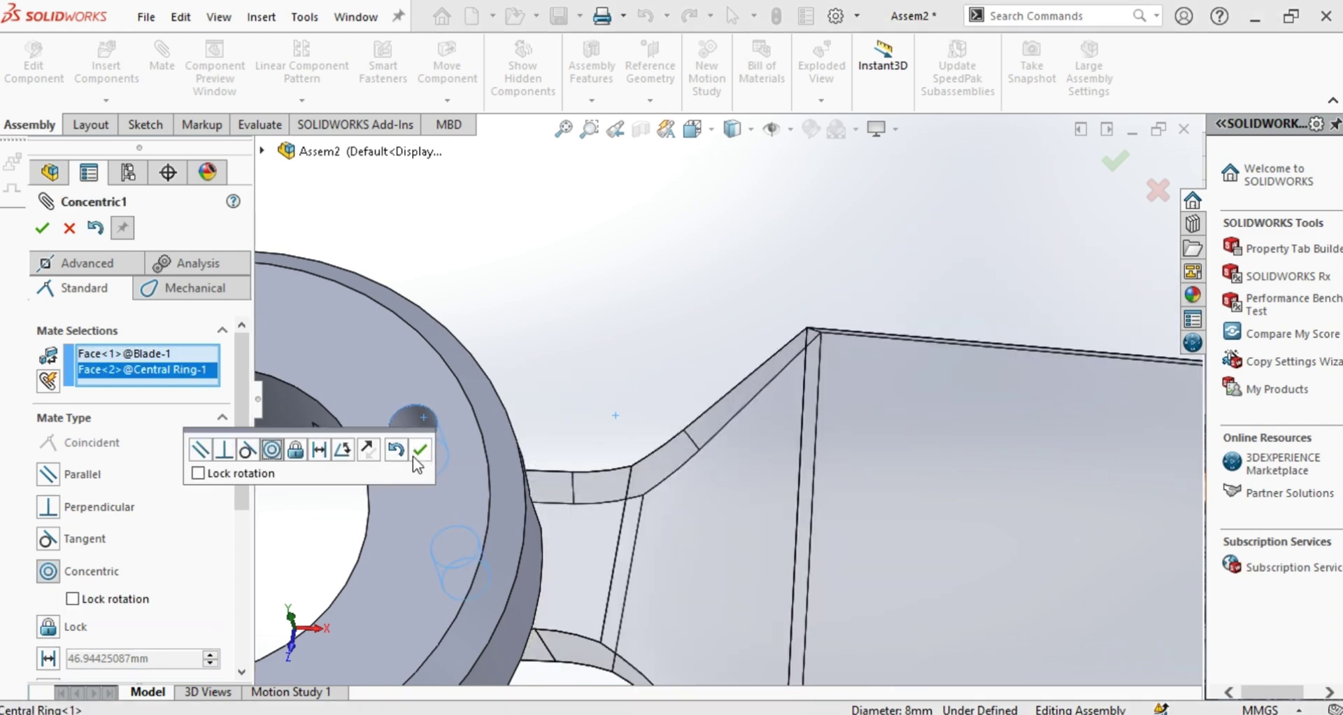
{"action": "left_click", "coordinate": [414, 455]}
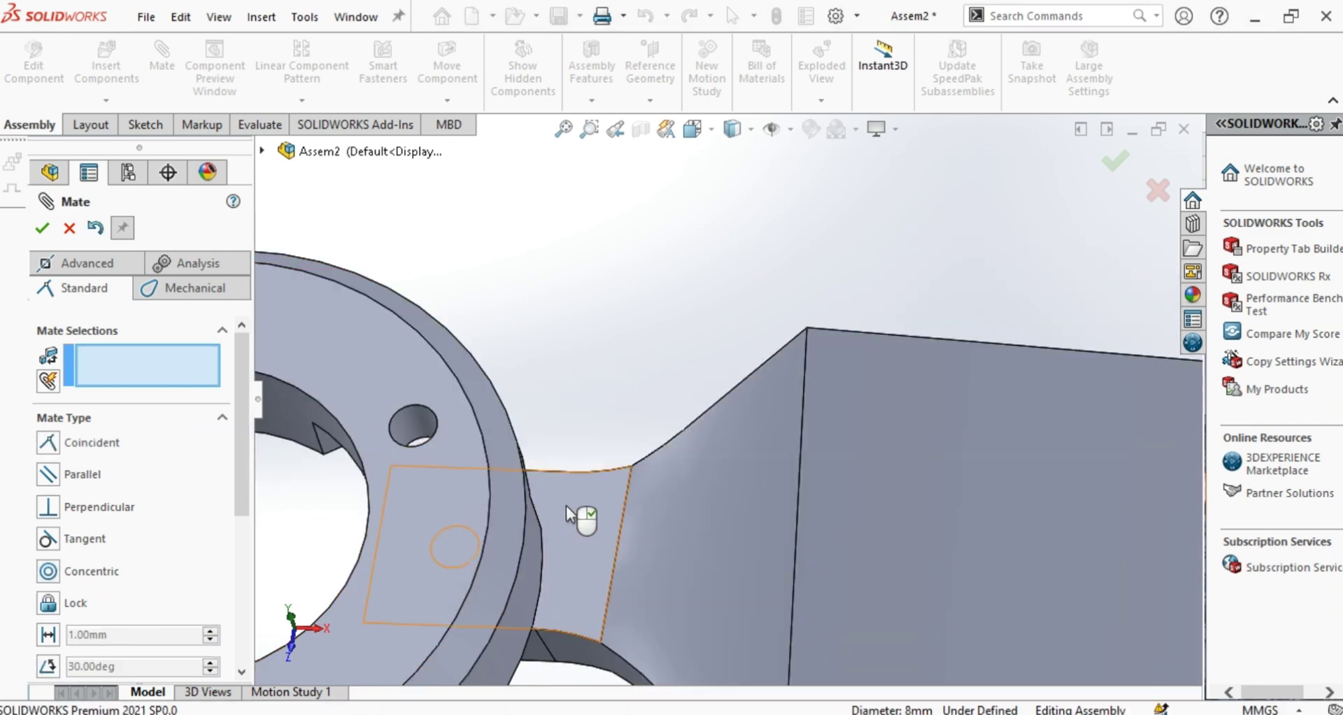
- Add a coincident mate between the narrow side face of the first blade's root and the side wall of its ring slot
{"action": "scroll", "coordinate": [565, 505], "scroll_direction": "up", "scroll_amount": 5}
{"action": "middle_click_drag", "start_coordinate": [612, 484], "coordinate": [648, 510]}
{"action": "left_click", "coordinate": [673, 517]}
{"action": "scroll", "coordinate": [693, 445], "scroll_direction": "down", "scroll_amount": 4}
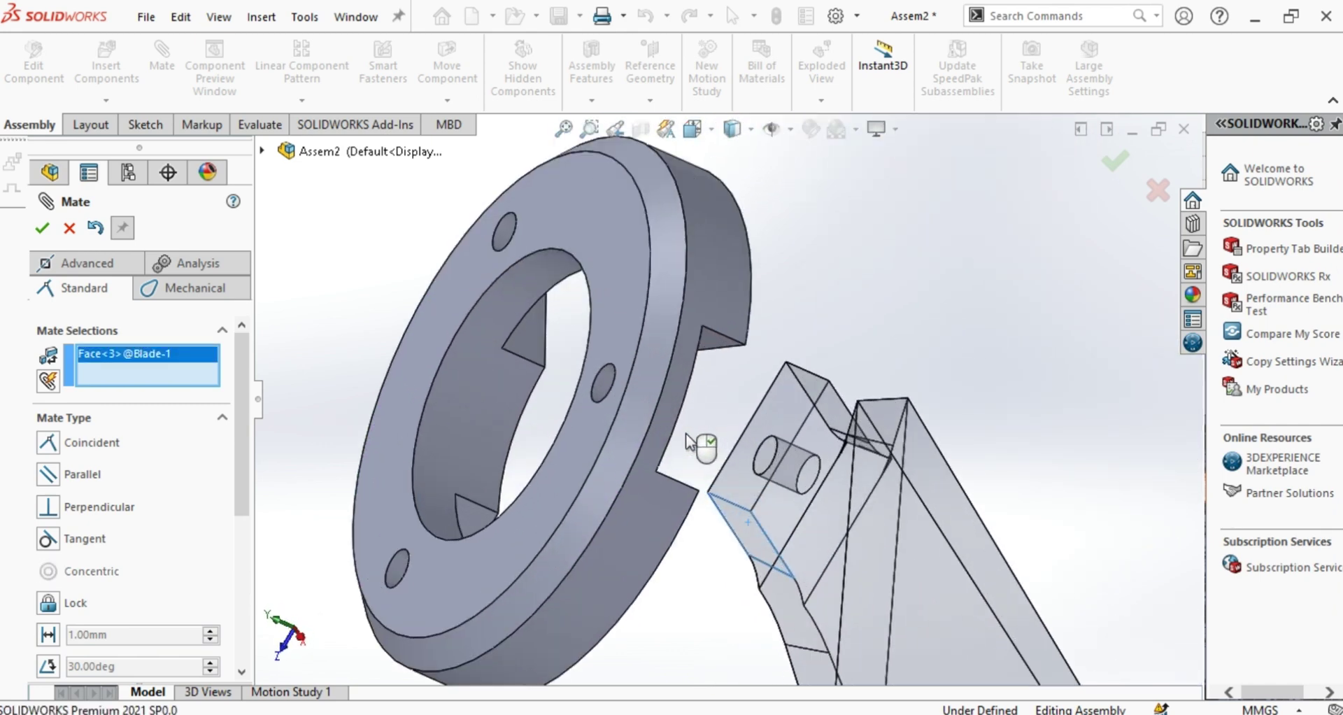
{"action": "left_click", "coordinate": [687, 436]}
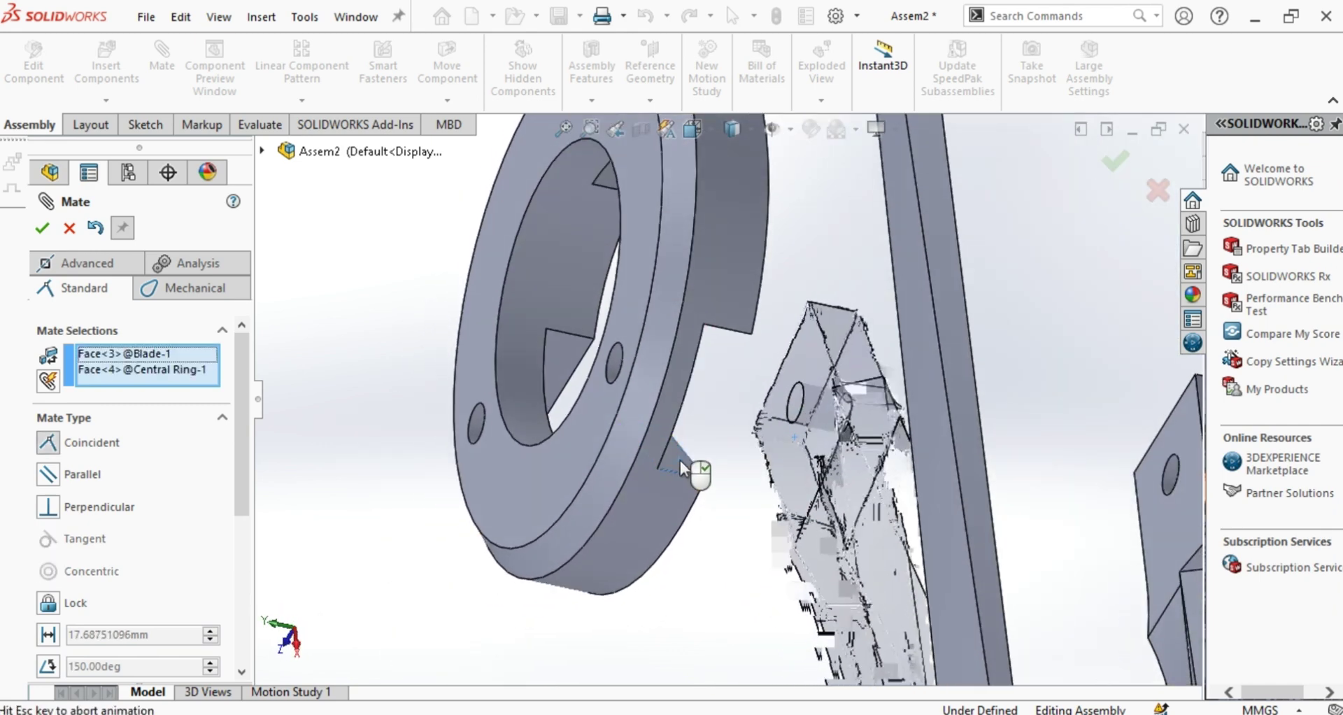
{"action": "key", "text": "Return"}
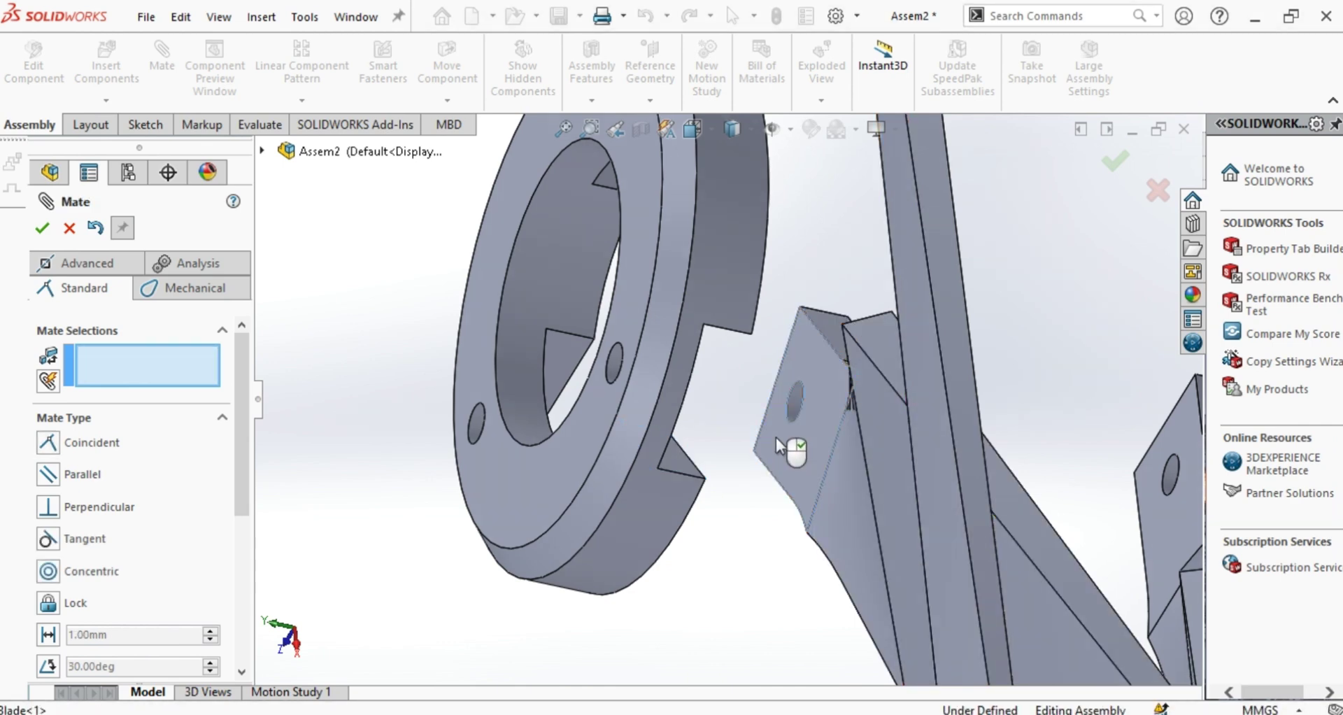
- Add a coincident mate between the flat holed face of the first blade's root and the seating face of the ring slot
{"action": "left_click", "coordinate": [775, 438]}
{"action": "middle_click_drag", "start_coordinate": [775, 438], "coordinate": [613, 419]}
{"action": "left_click", "coordinate": [612, 418]}
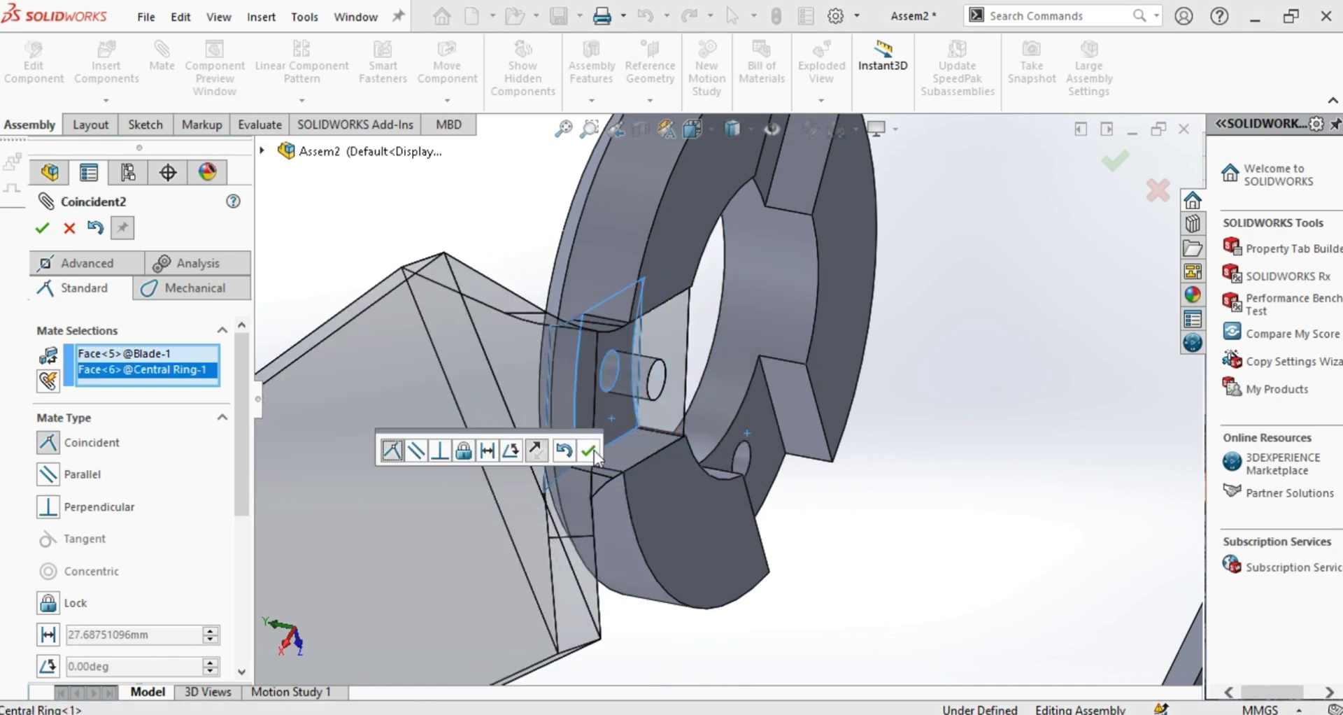
{"action": "left_click", "coordinate": [594, 450]}
- Add a concentric mate between the second blade's root hole and a free bolt hole of the central ring
{"action": "scroll", "coordinate": [763, 413], "scroll_direction": "up", "scroll_amount": 5}
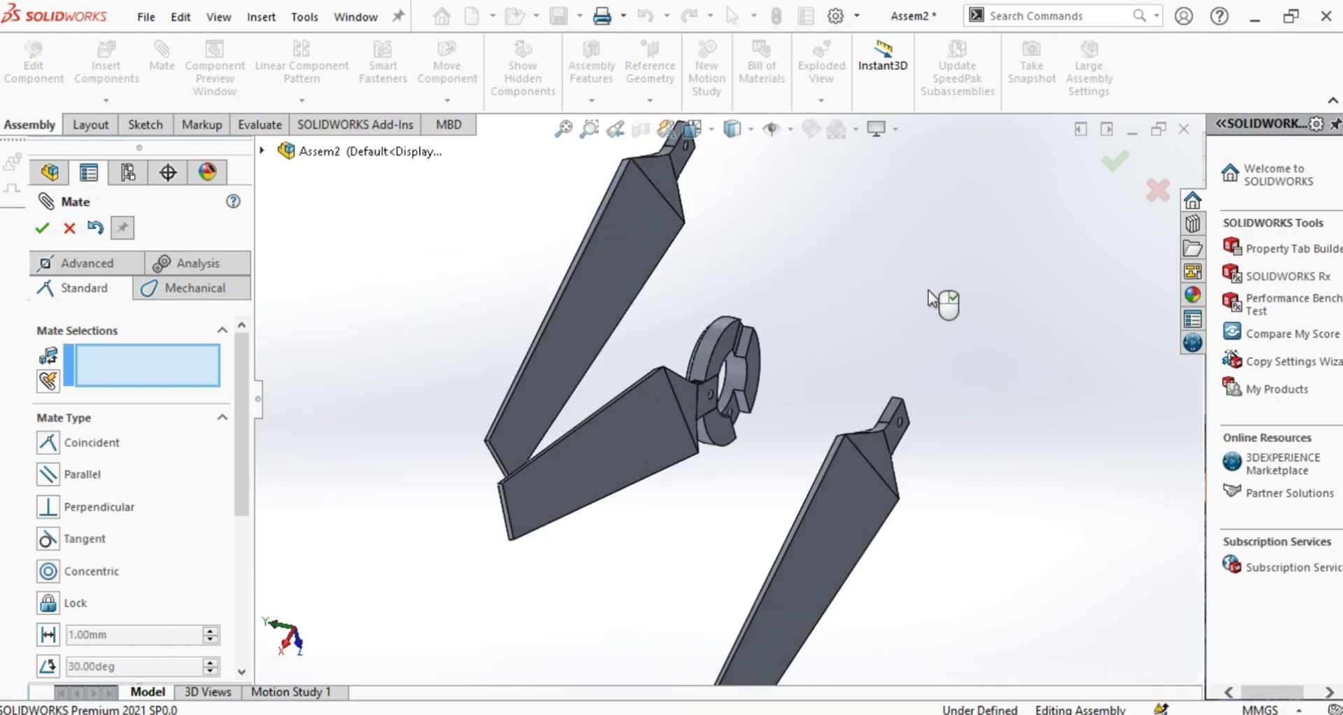
{"action": "middle_click_drag", "start_coordinate": [720, 406], "coordinate": [699, 218]}
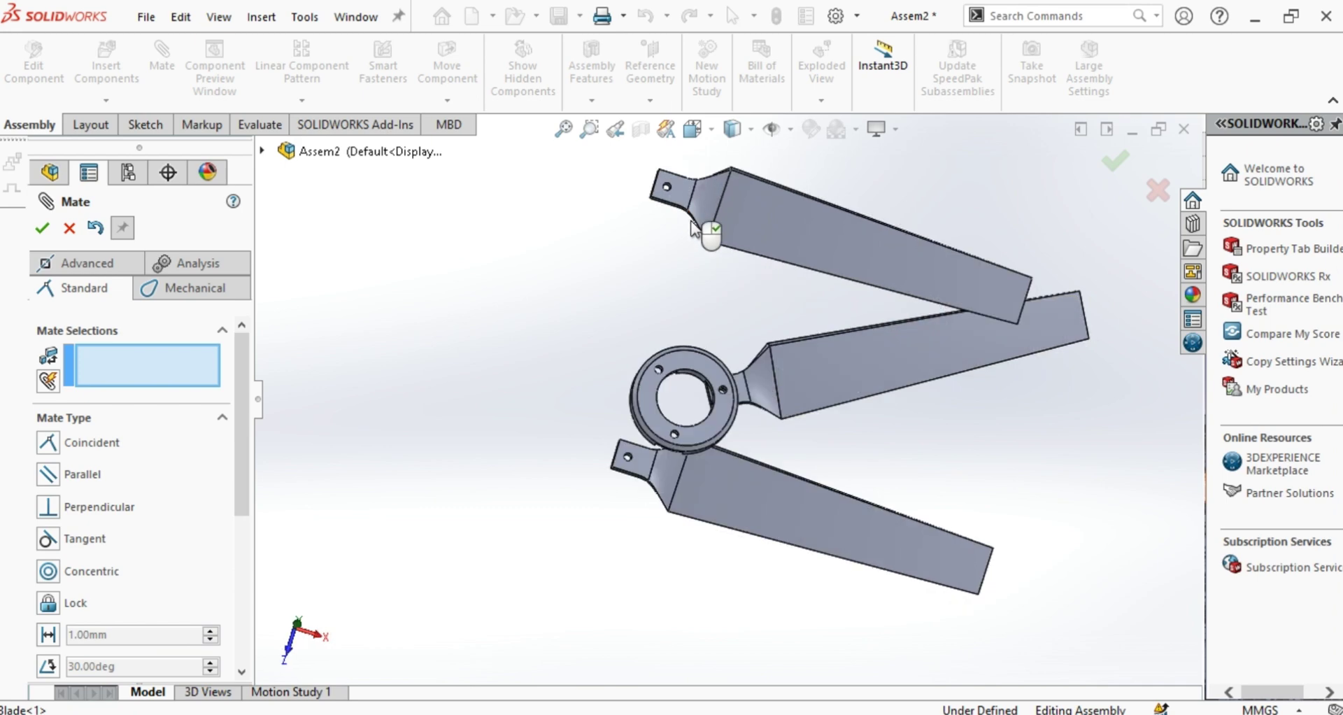
{"action": "scroll", "coordinate": [673, 231], "scroll_direction": "down", "scroll_amount": 5}
{"action": "scroll", "coordinate": [668, 229], "scroll_direction": "down", "scroll_amount": 2}
{"action": "left_click", "coordinate": [598, 273]}
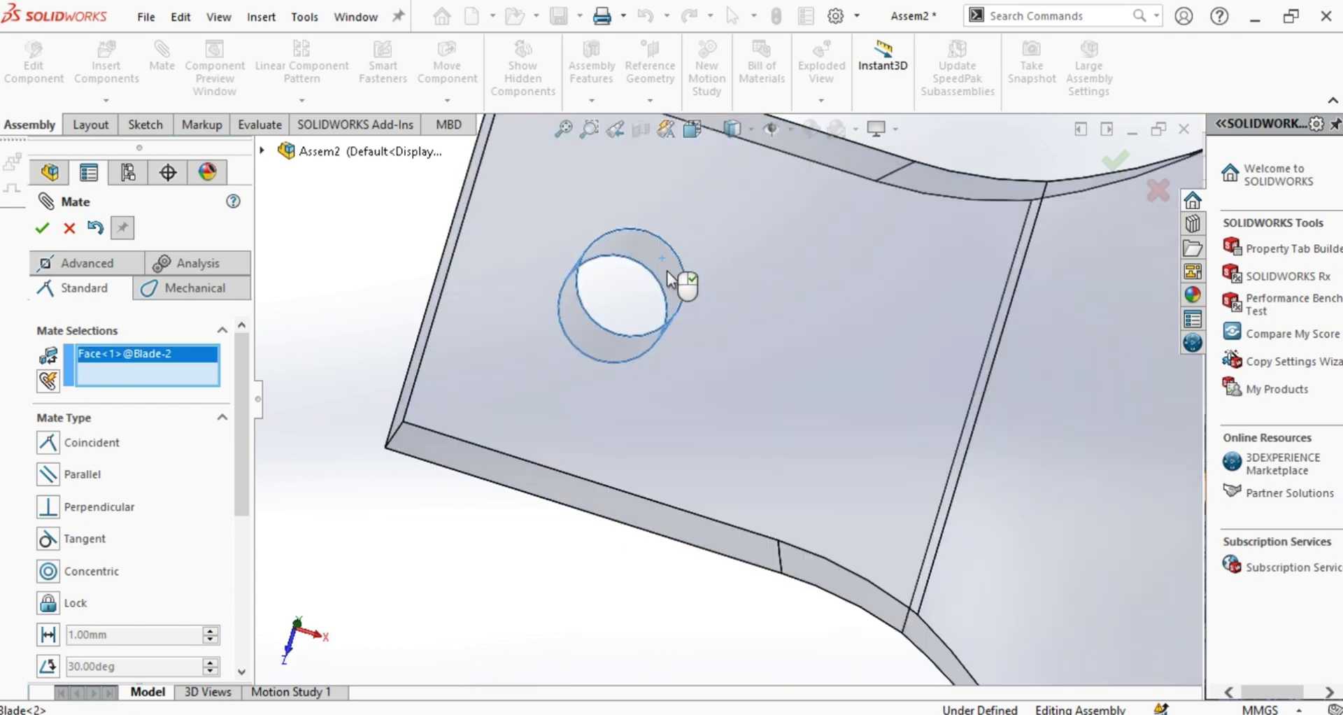
{"action": "scroll", "coordinate": [846, 465], "scroll_direction": "up", "scroll_amount": 5}
{"action": "scroll", "coordinate": [774, 456], "scroll_direction": "down", "scroll_amount": 5}
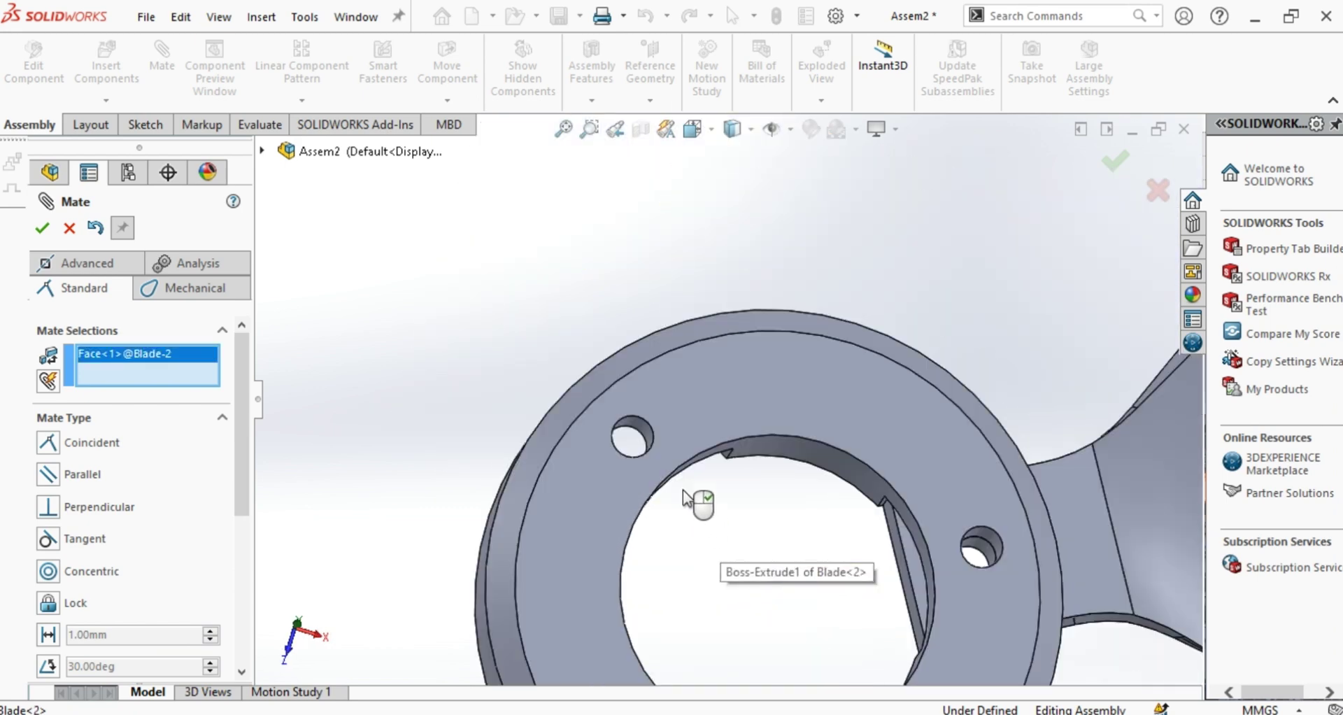
{"action": "left_click", "coordinate": [633, 437]}
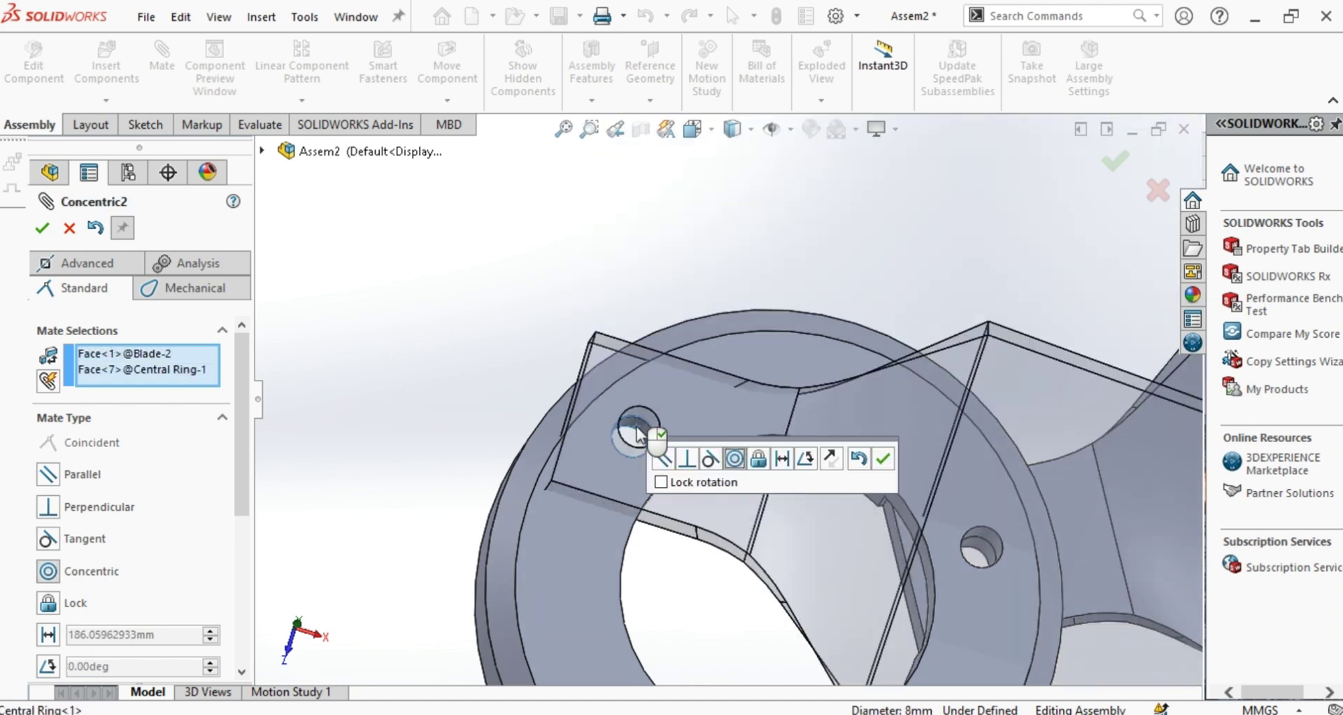
{"action": "left_click", "coordinate": [883, 459]}
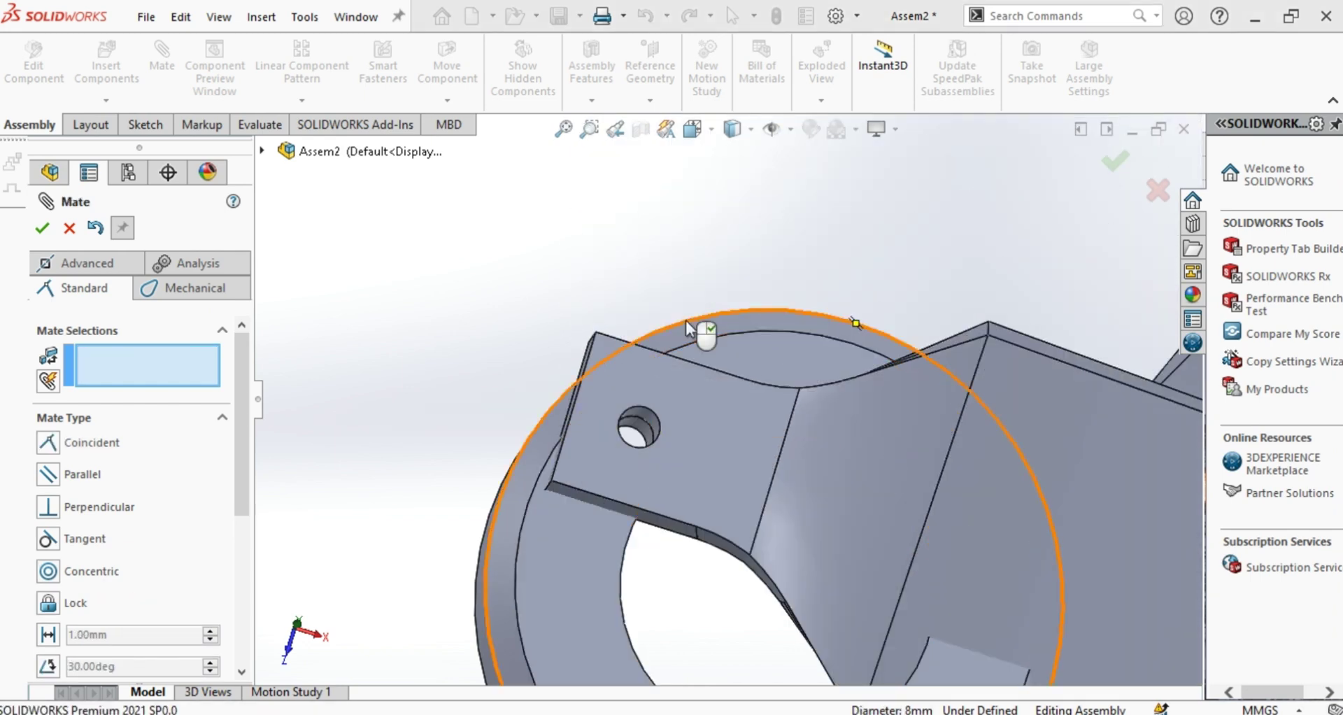
- Add a coincident mate between the narrow side face of the second blade's root and the side wall of its ring slot
{"action": "middle_click_drag", "start_coordinate": [707, 330], "coordinate": [703, 399]}
{"action": "left_click", "coordinate": [703, 399]}
{"action": "left_click", "coordinate": [624, 435]}
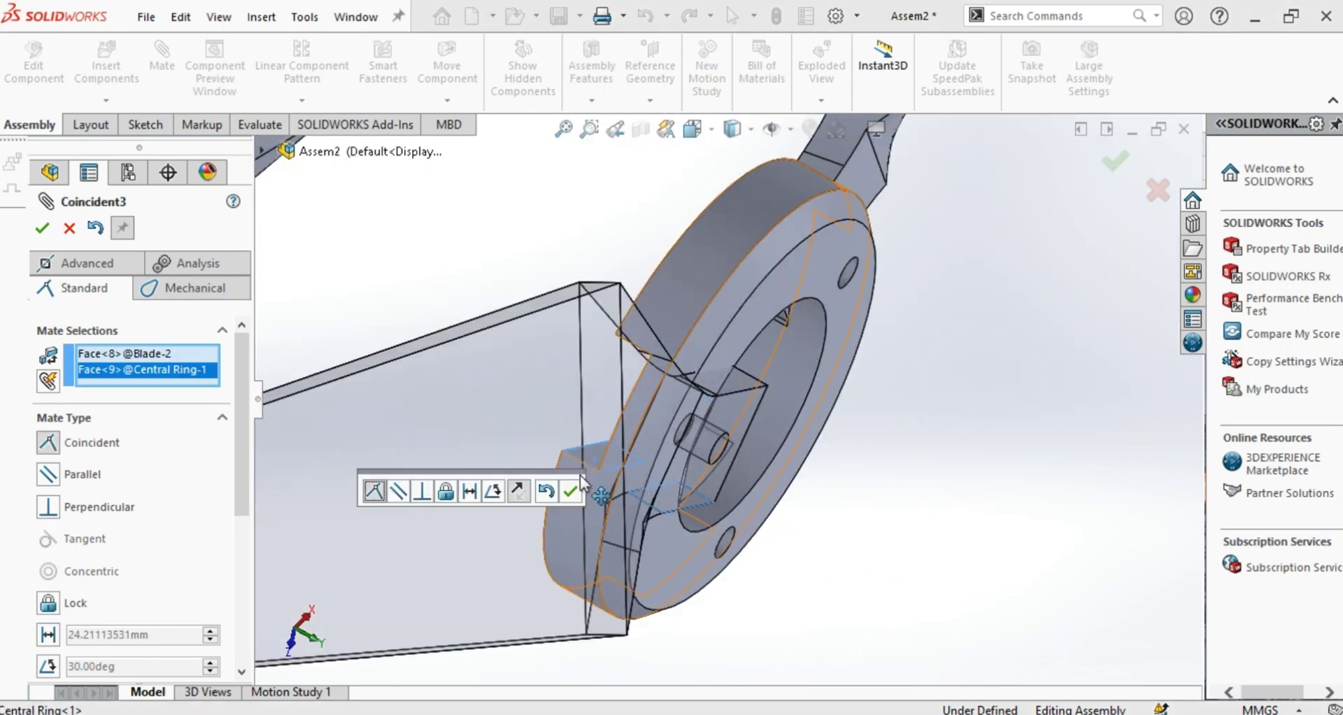
{"action": "left_click", "coordinate": [568, 490]}
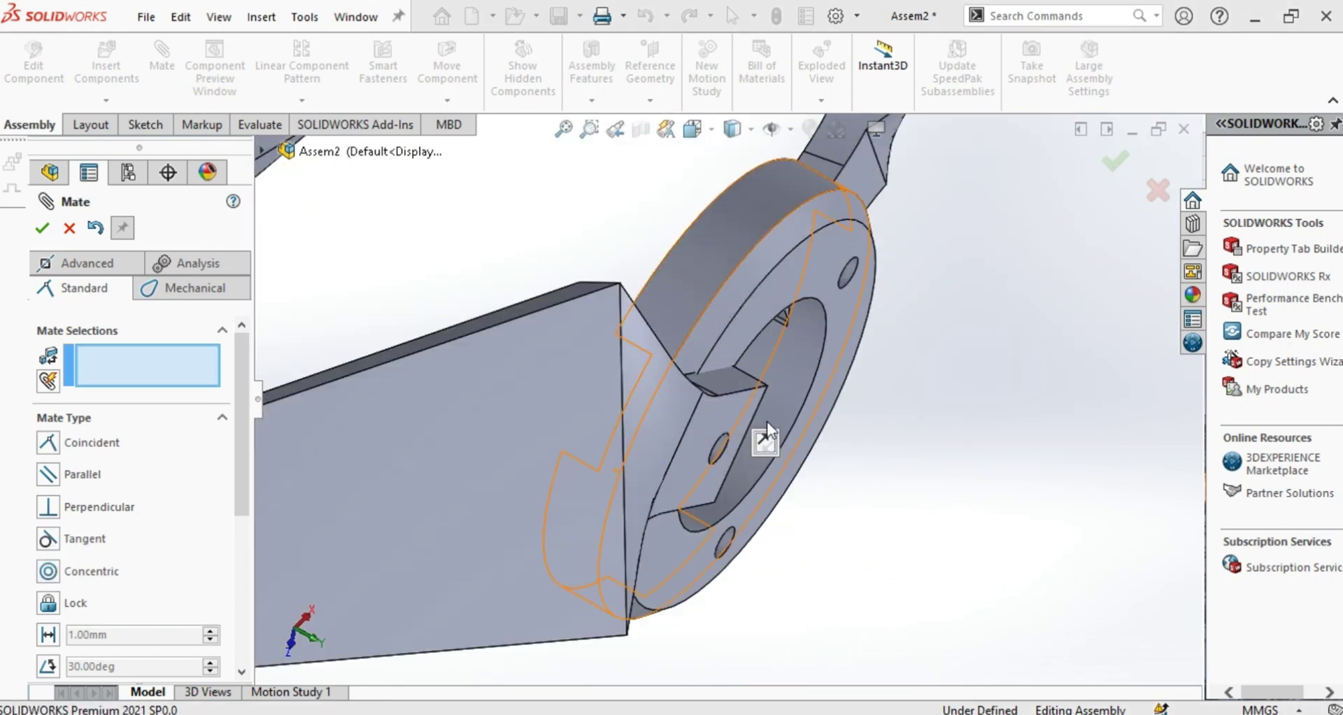
- Add a coincident mate between the flat holed face of the second blade's root and the seating face of its ring slot
{"action": "middle_click_drag", "start_coordinate": [1003, 435], "coordinate": [707, 378]}
{"action": "left_click", "coordinate": [708, 401]}
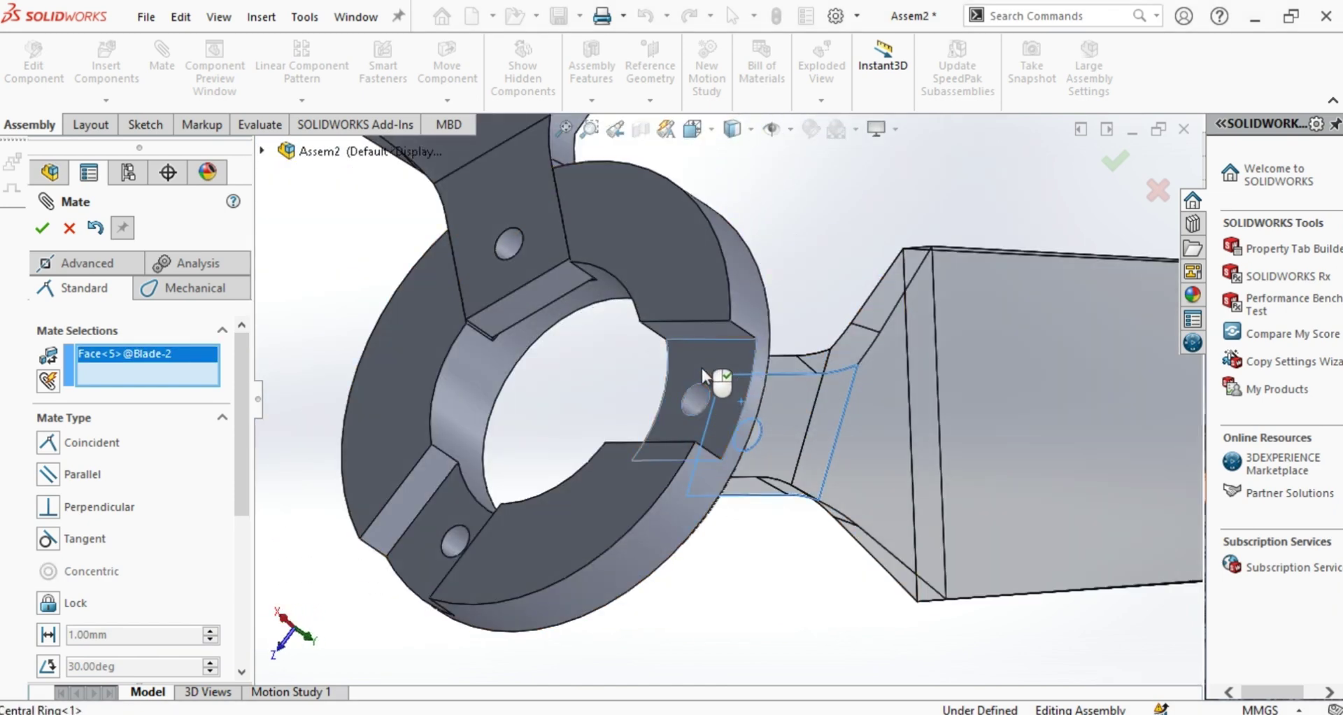
{"action": "left_click", "coordinate": [706, 377]}
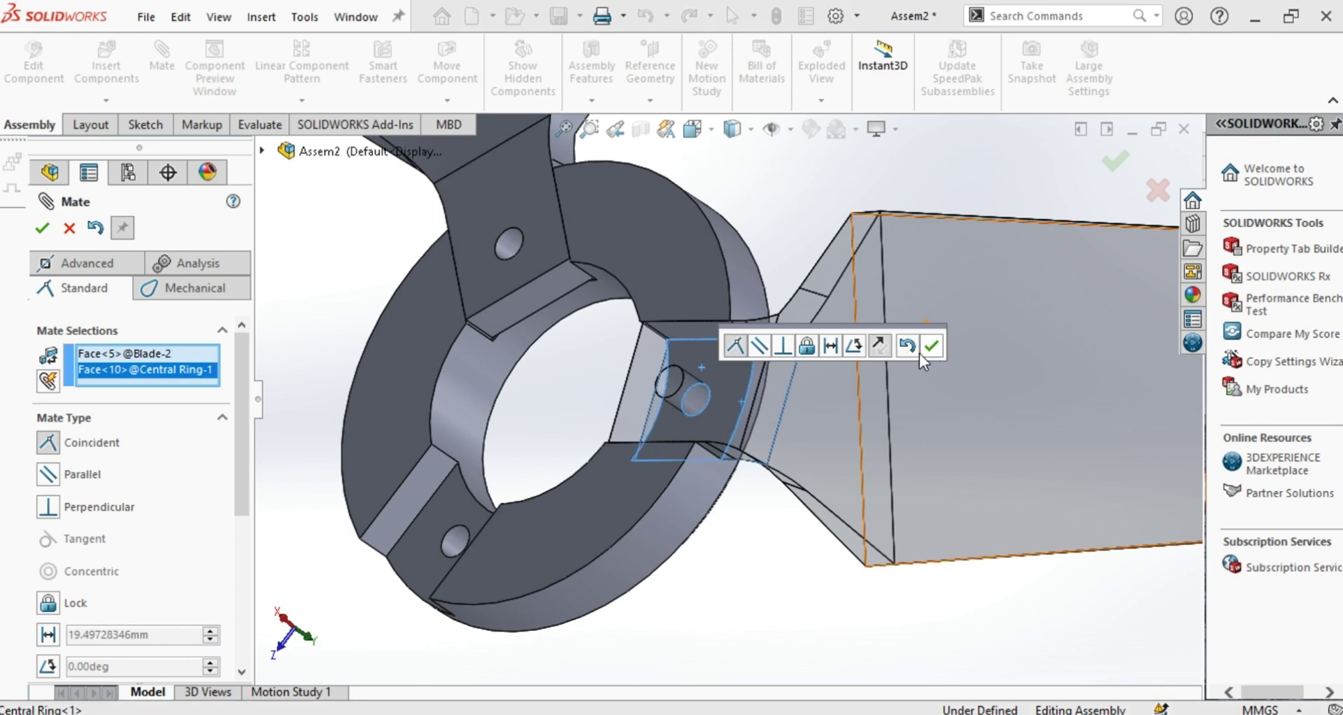
{"action": "left_click", "coordinate": [931, 345]}
- Add a concentric mate between the third blade's root hole and the remaining free bolt hole of the central ring
{"action": "scroll", "coordinate": [910, 377], "scroll_direction": "up", "scroll_amount": 5}
{"action": "scroll", "coordinate": [643, 391], "scroll_direction": "down", "scroll_amount": 5}
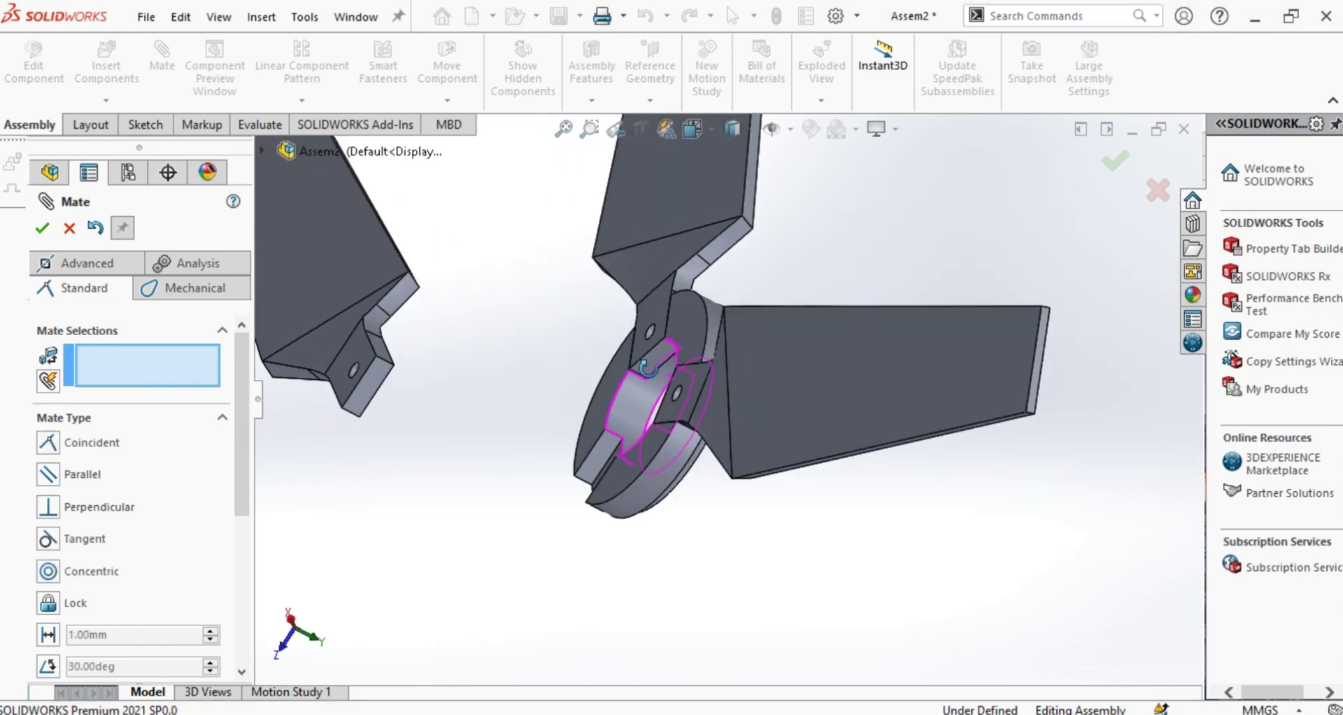
{"action": "middle_click_drag", "start_coordinate": [647, 369], "coordinate": [494, 313]}
{"action": "scroll", "coordinate": [425, 422], "scroll_direction": "down", "scroll_amount": 5}
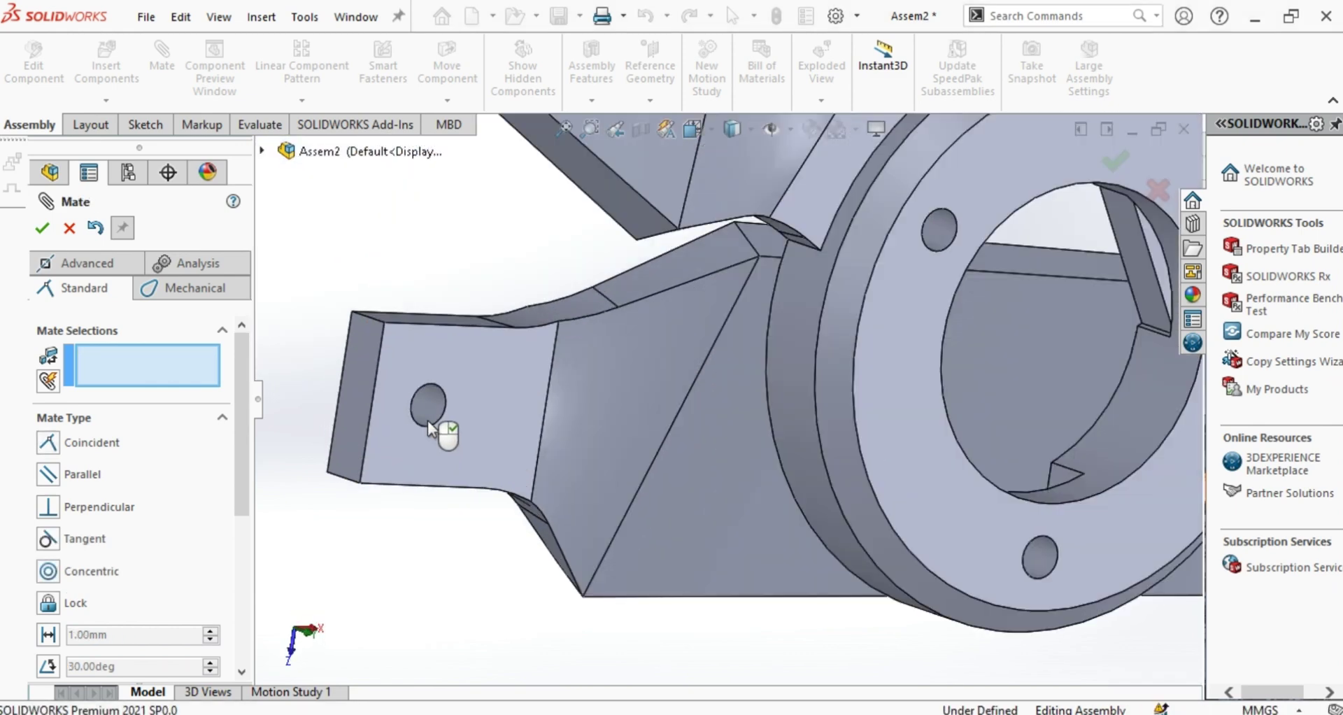
{"action": "left_click", "coordinate": [431, 402]}
{"action": "scroll", "coordinate": [1109, 554], "scroll_direction": "up", "scroll_amount": 5}
{"action": "middle_click_drag", "start_coordinate": [954, 489], "coordinate": [906, 488]}
{"action": "left_click", "coordinate": [902, 482]}
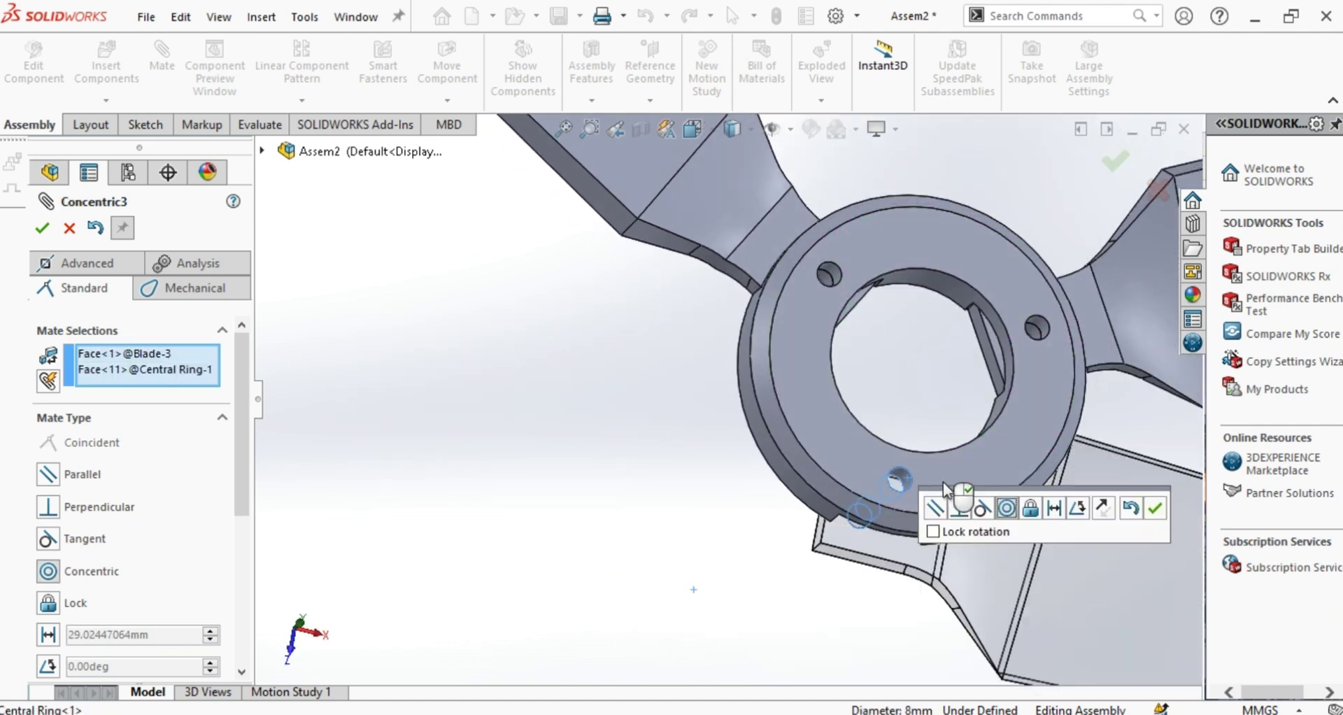
{"action": "left_click", "coordinate": [1155, 508]}
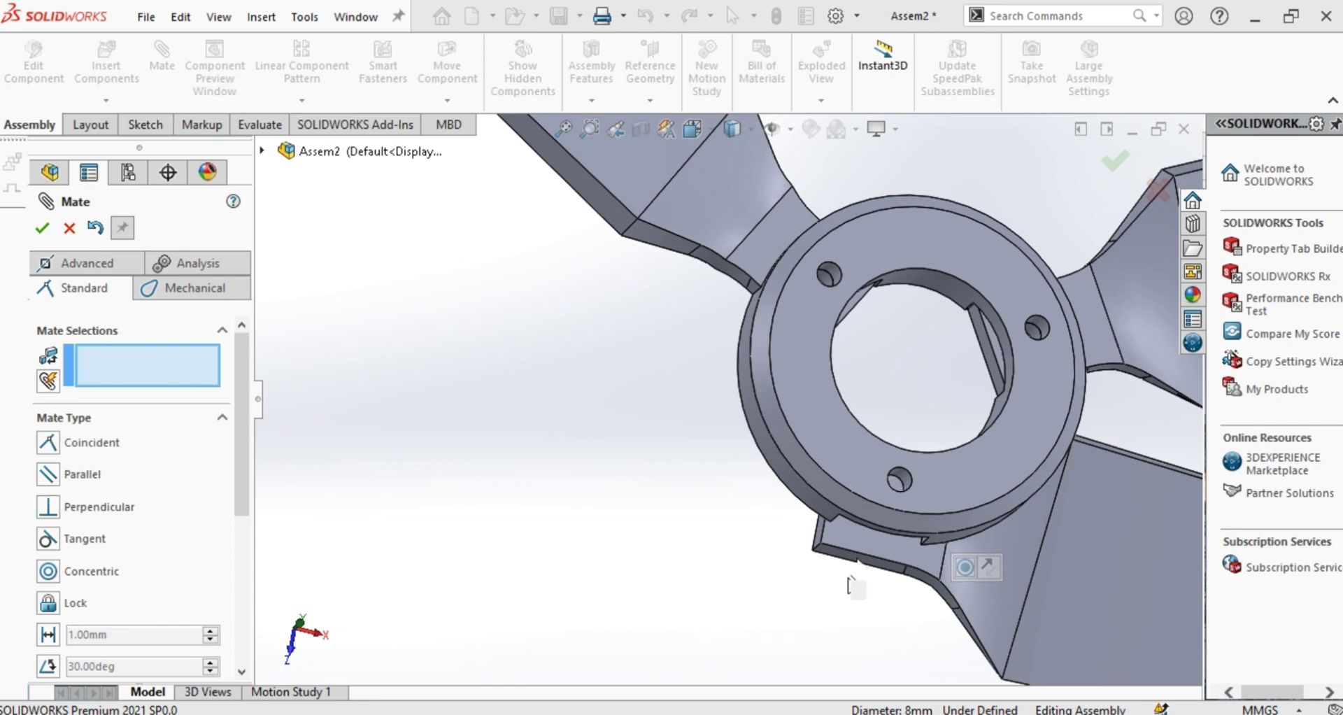
- Add a coincident mate between the narrow side face of the third blade's root and the side wall of its ring slot
{"action": "scroll", "coordinate": [883, 560], "scroll_direction": "down", "scroll_amount": 6}
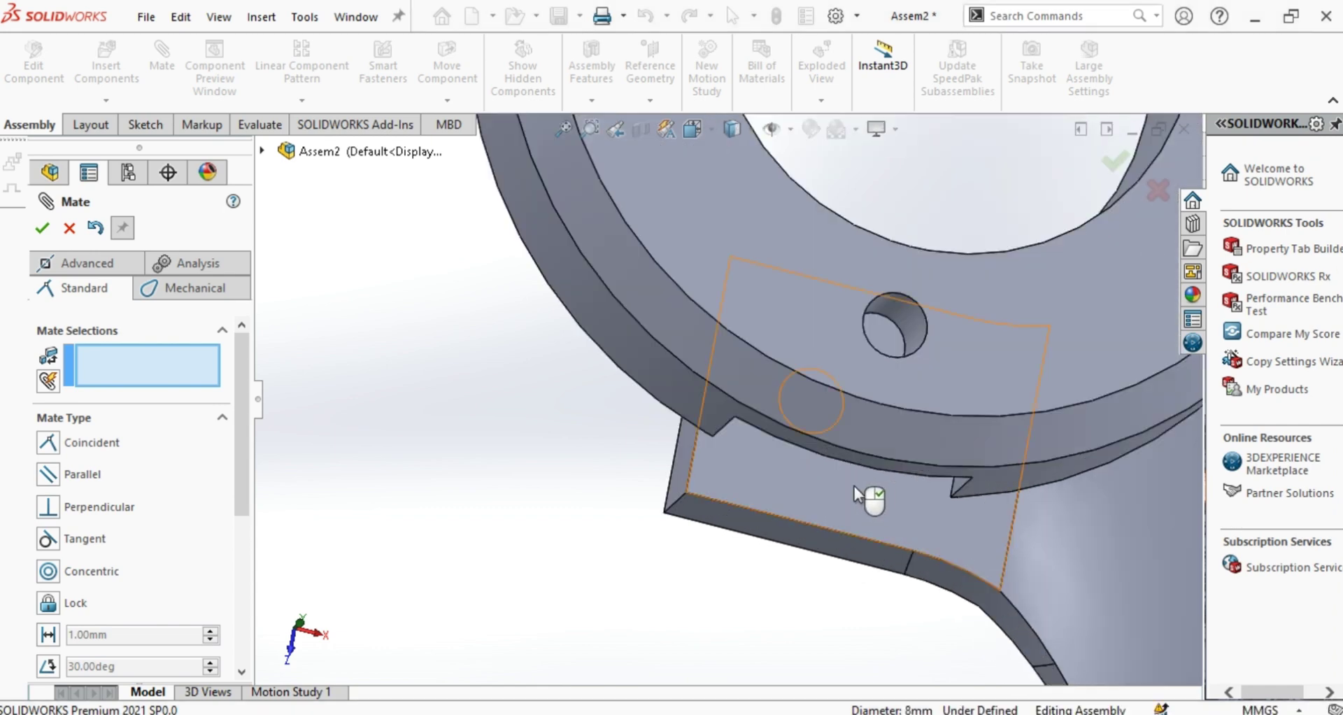
{"action": "middle_click_drag", "start_coordinate": [797, 559], "coordinate": [653, 321]}
{"action": "left_click", "coordinate": [776, 505]}
{"action": "left_click", "coordinate": [653, 322]}
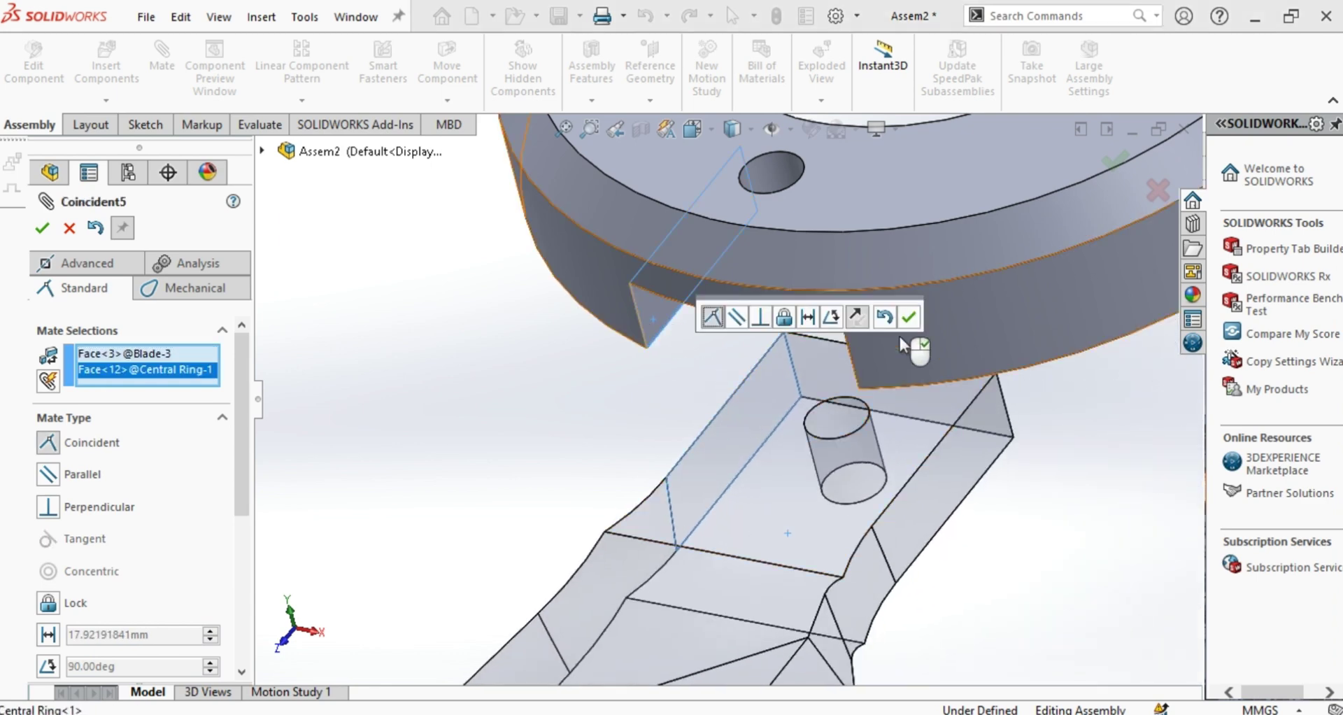
{"action": "right_click", "coordinate": [913, 319]}
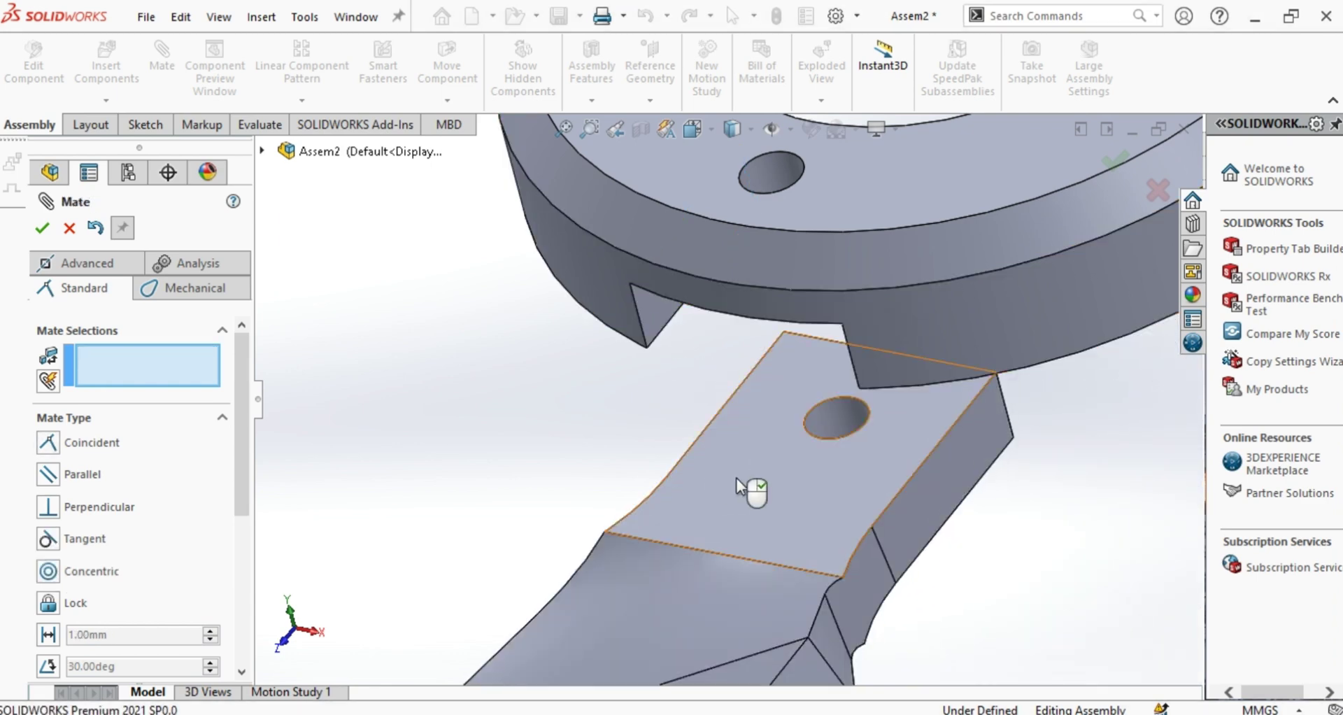
- Add a coincident mate between the third ring slot's seating face and the flat holed face of the third blade's root, and finish mating
{"action": "middle_click_drag", "start_coordinate": [734, 480], "coordinate": [653, 324]}
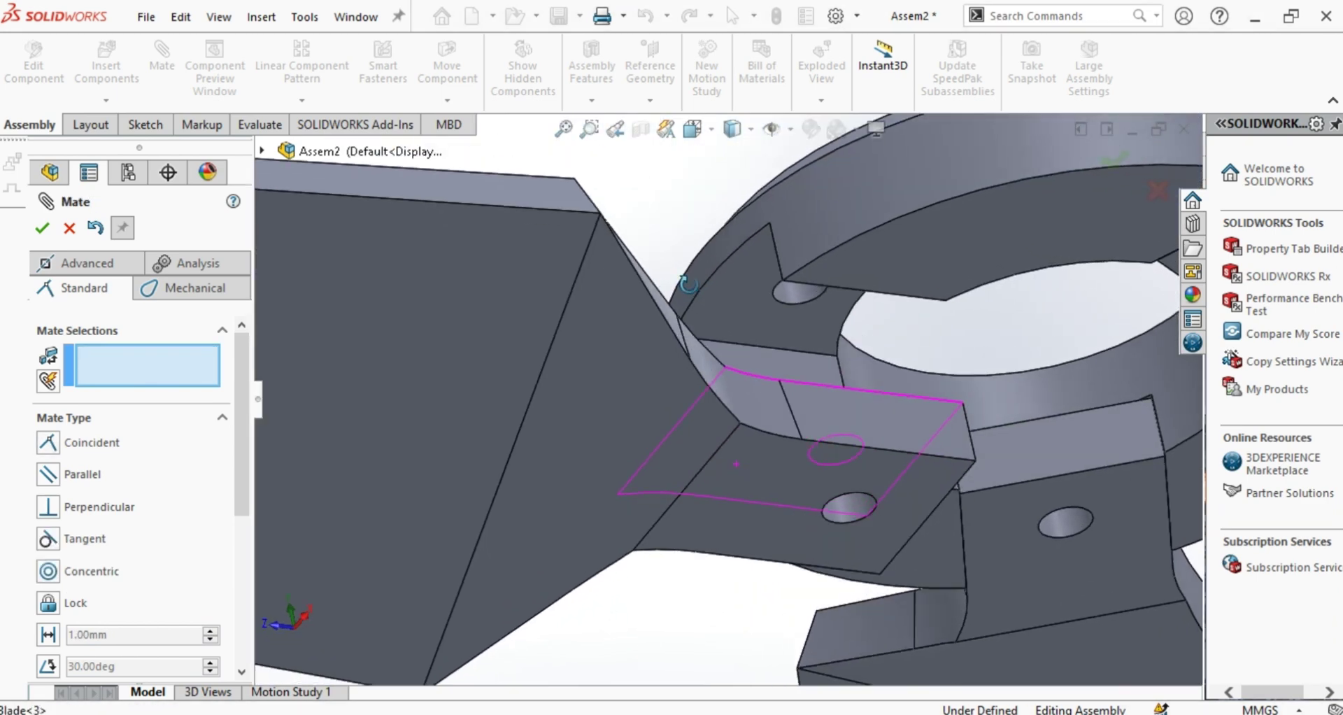
{"action": "left_click", "coordinate": [728, 321]}
{"action": "middle_click_drag", "start_coordinate": [776, 364], "coordinate": [798, 540]}
{"action": "left_click", "coordinate": [859, 552]}
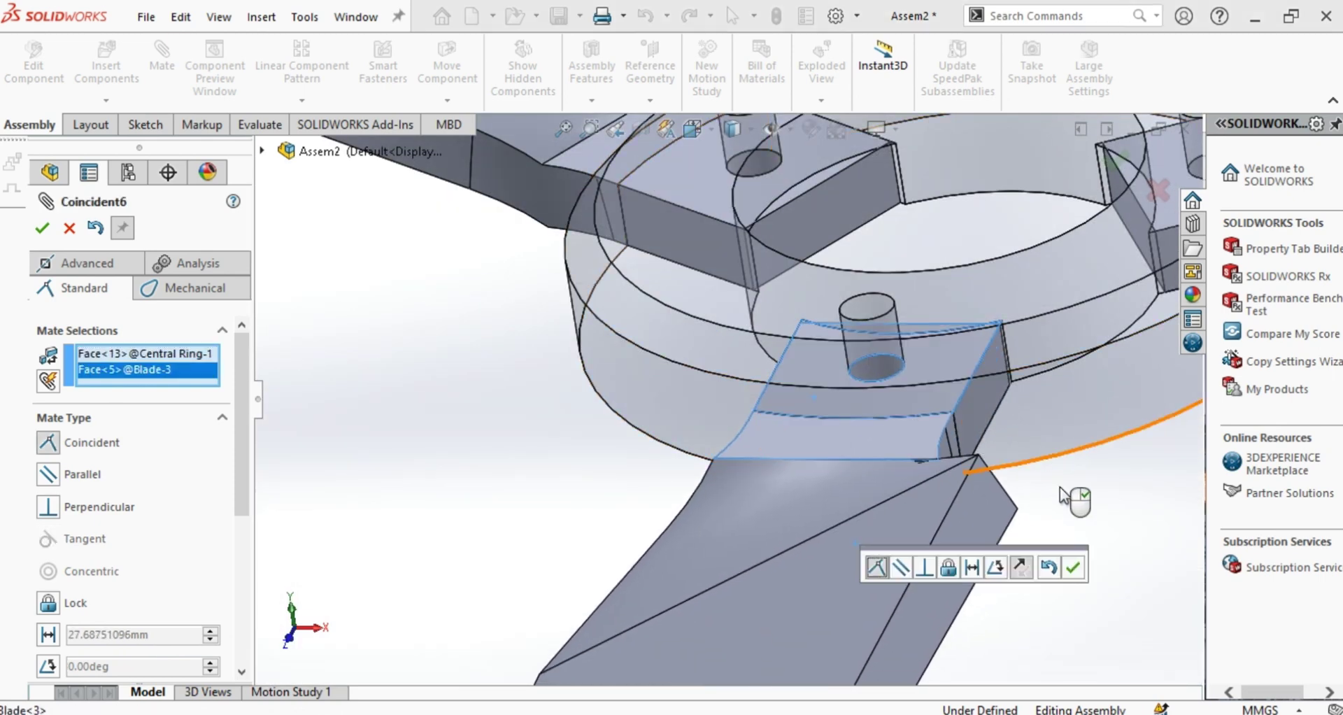
{"action": "left_click", "coordinate": [1075, 570]}
{"action": "key", "text": "f"}
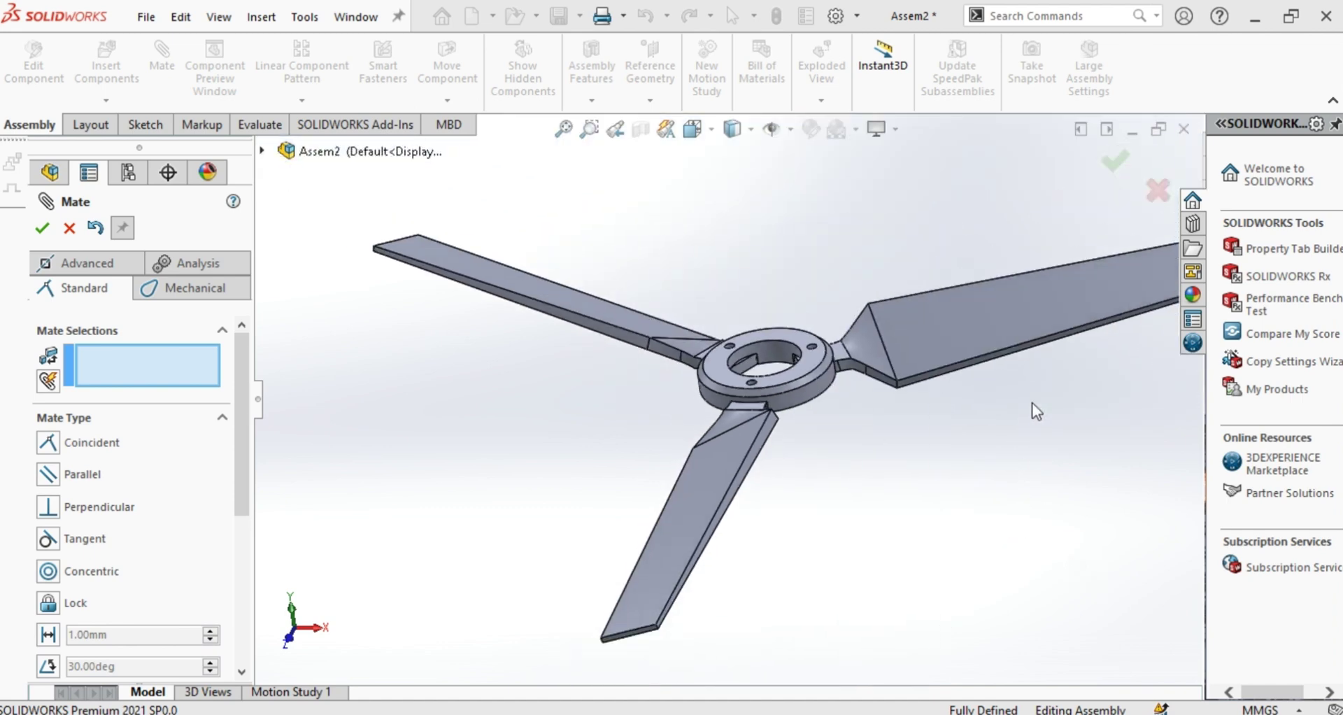
{"action": "left_click", "coordinate": [1114, 168]}
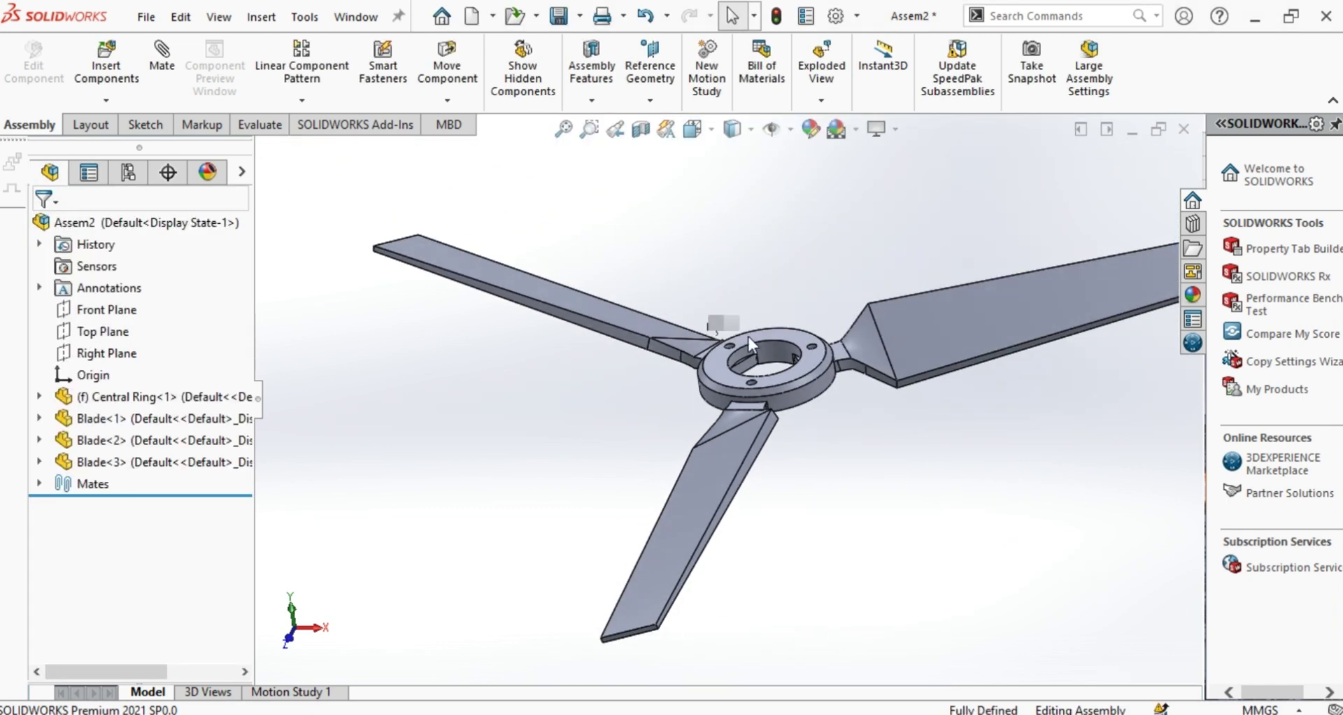
{"action": "middle_click_drag", "start_coordinate": [720, 325], "coordinate": [804, 344]}
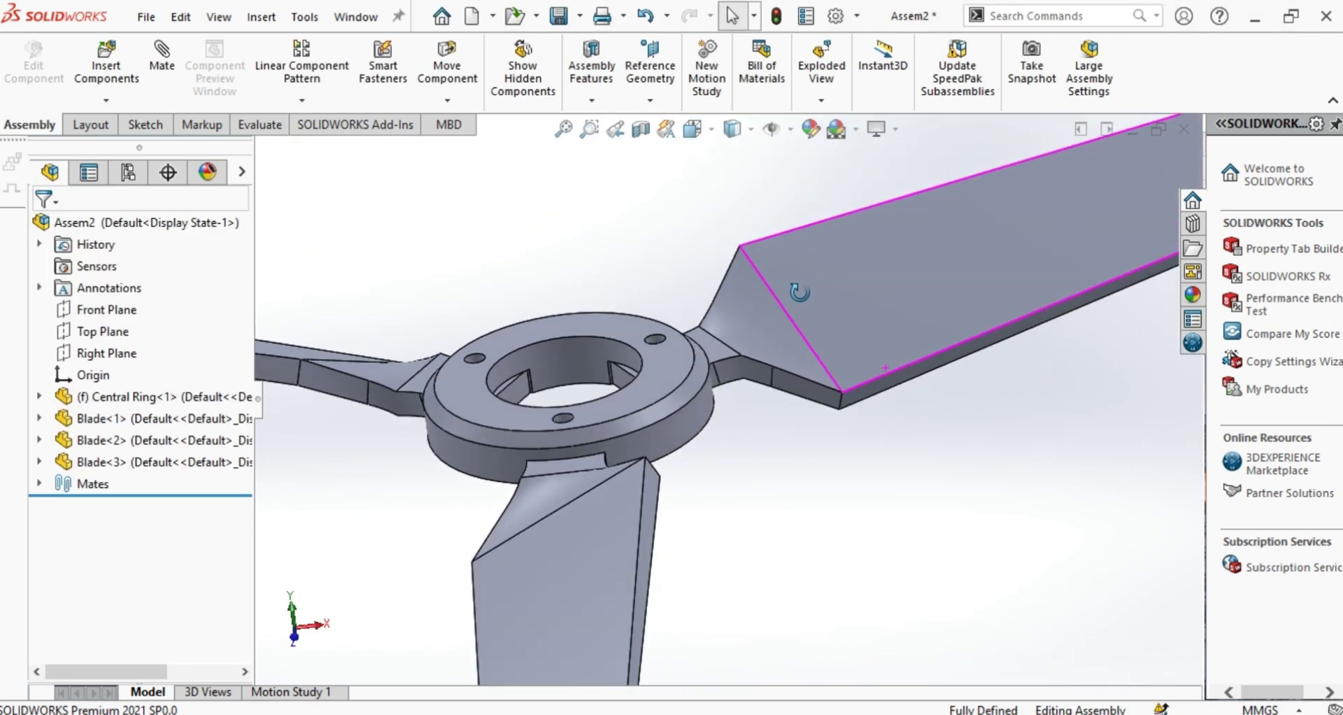
{"action": "scroll", "coordinate": [802, 341], "scroll_direction": "down", "scroll_amount": 3}
{"action": "key", "text": "f"}
{"action": "scroll", "coordinate": [588, 334], "scroll_direction": "down", "scroll_amount": 3}
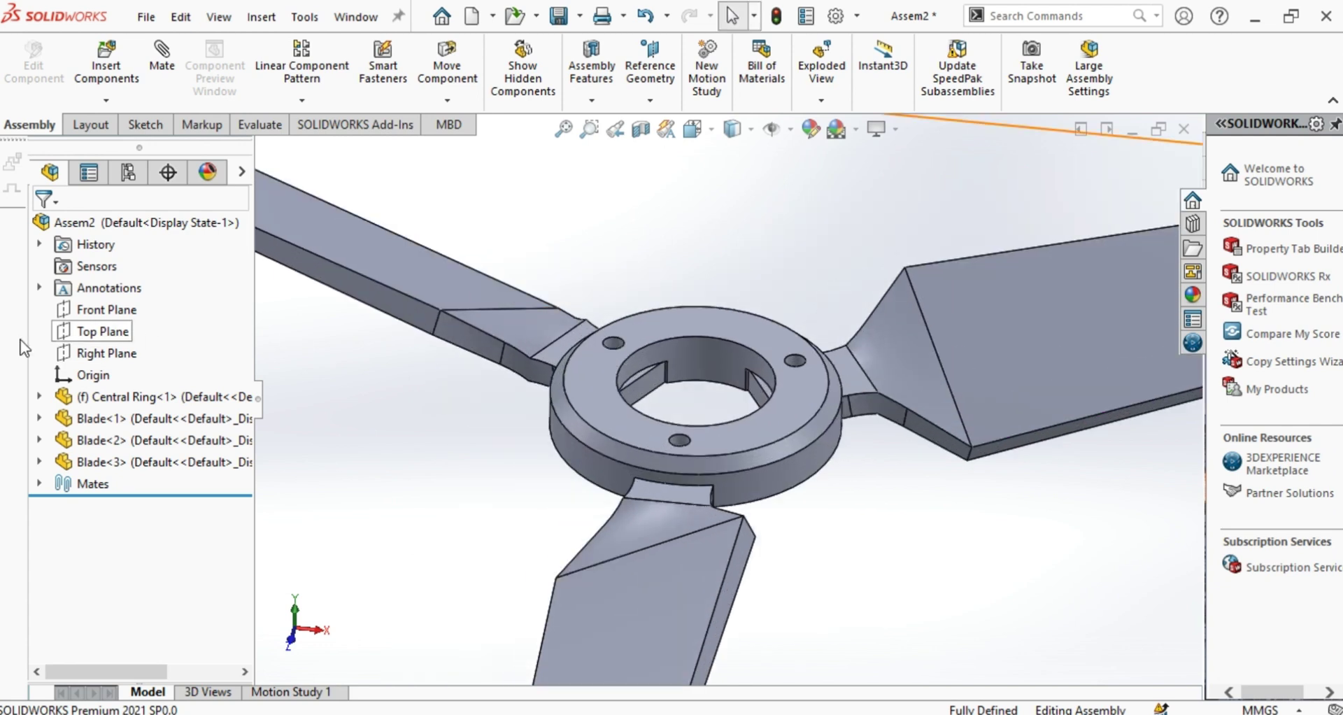
- Assign the steel AISI 304 as the material of the central ring
{"action": "left_click", "coordinate": [40, 396]}
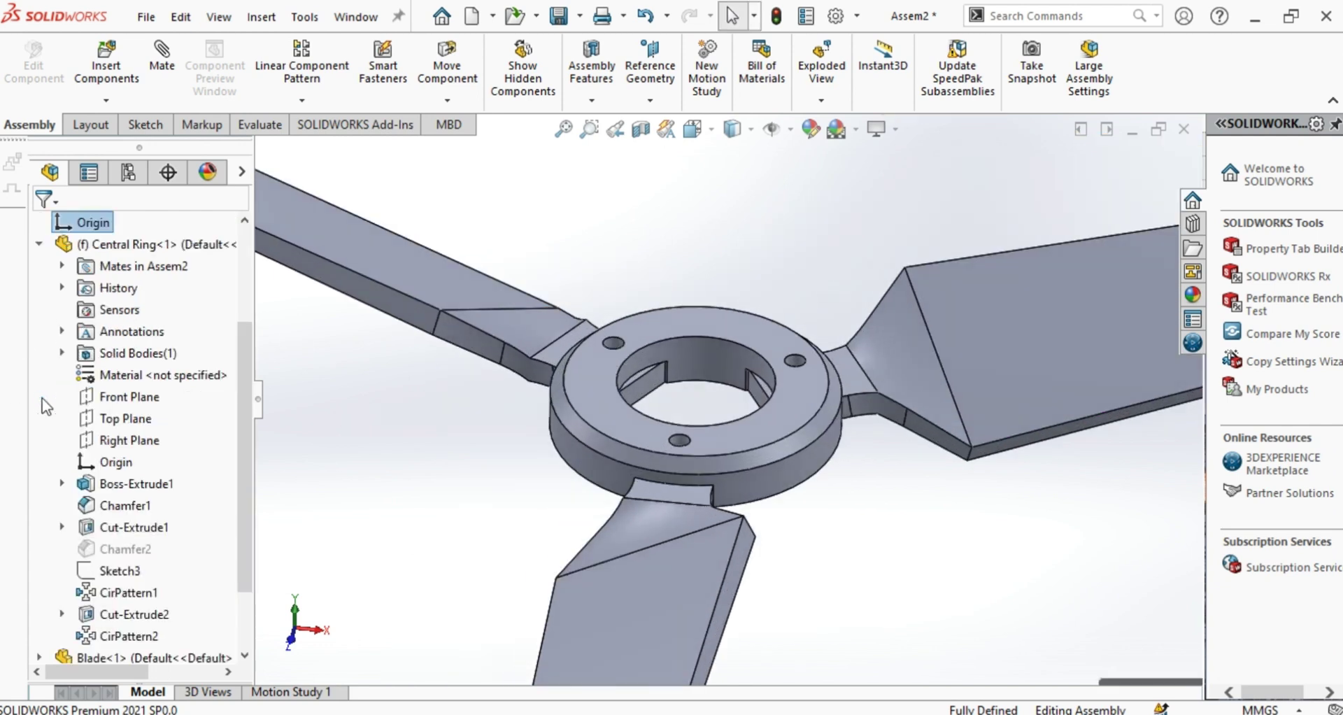
{"action": "right_click", "coordinate": [116, 378]}
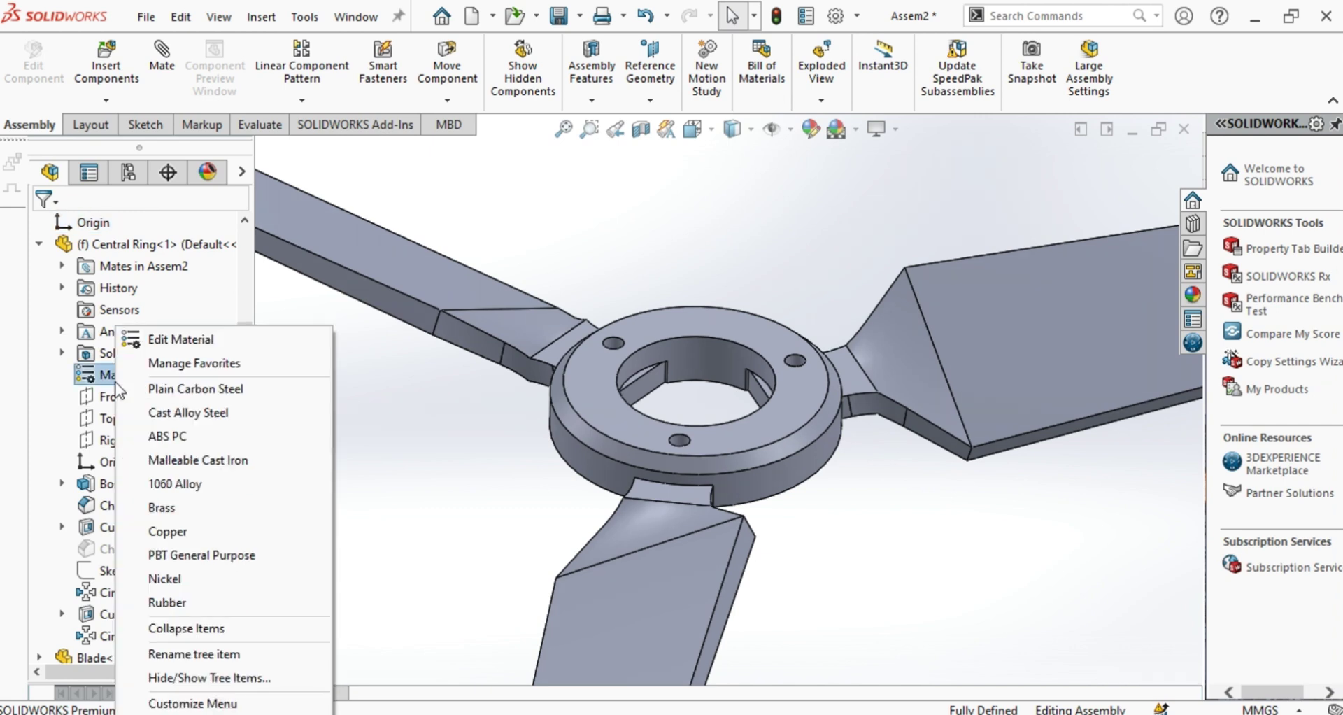
{"action": "left_click", "coordinate": [153, 344]}
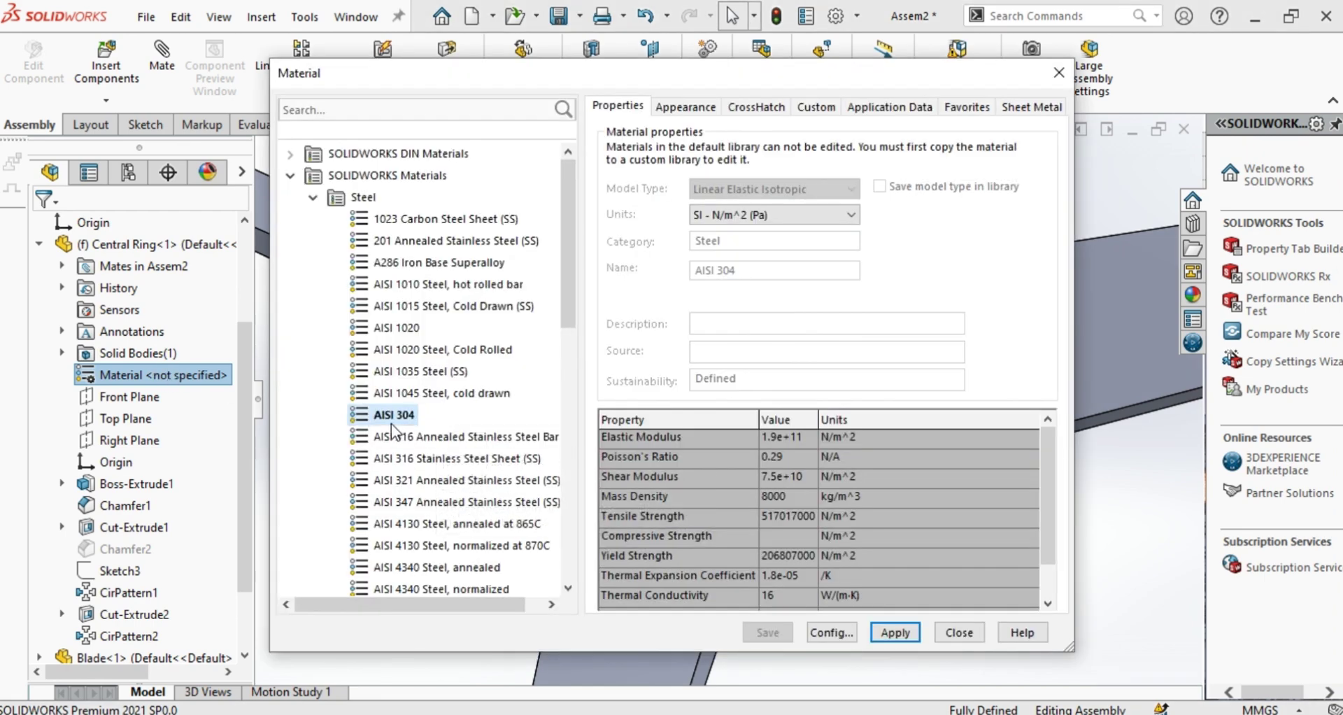
{"action": "left_click", "coordinate": [895, 632]}
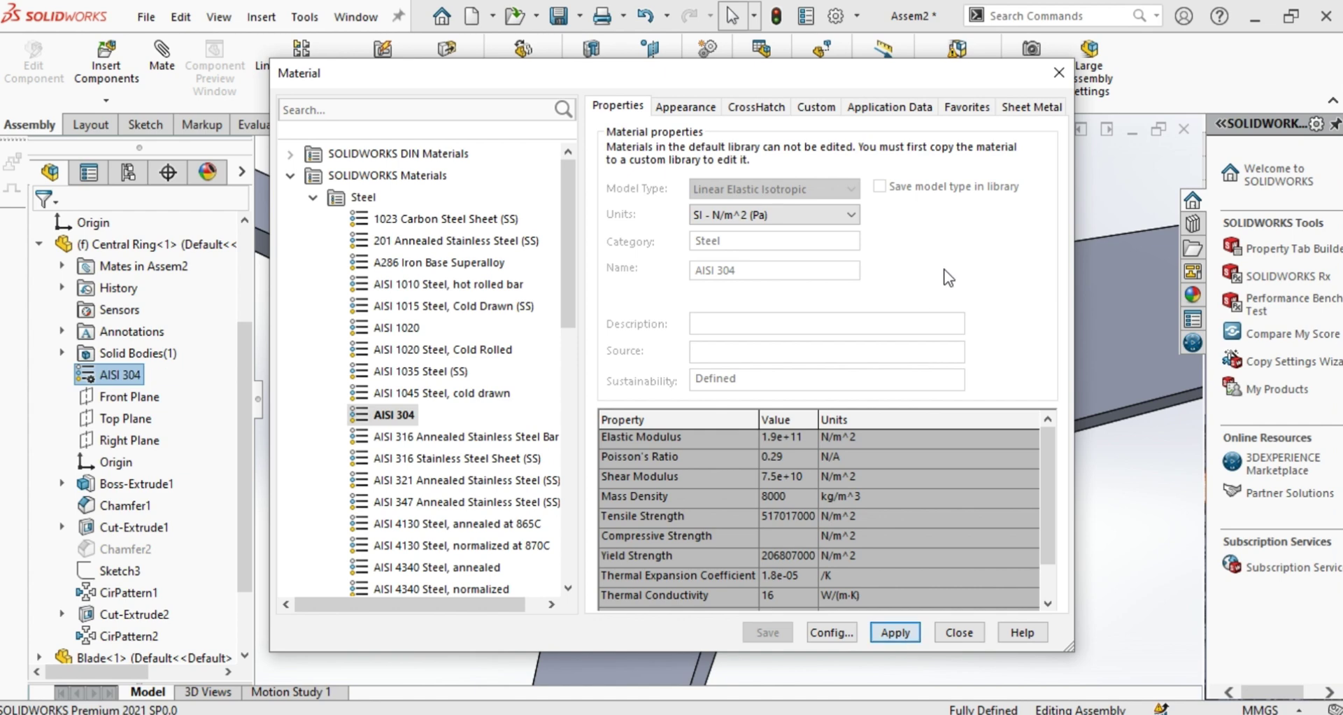
{"action": "left_click", "coordinate": [1059, 73]}
- Assign the aluminium alloy 1060 Alloy as the material of the first blade
{"action": "scroll", "coordinate": [237, 532], "scroll_direction": "down", "scroll_amount": 1}
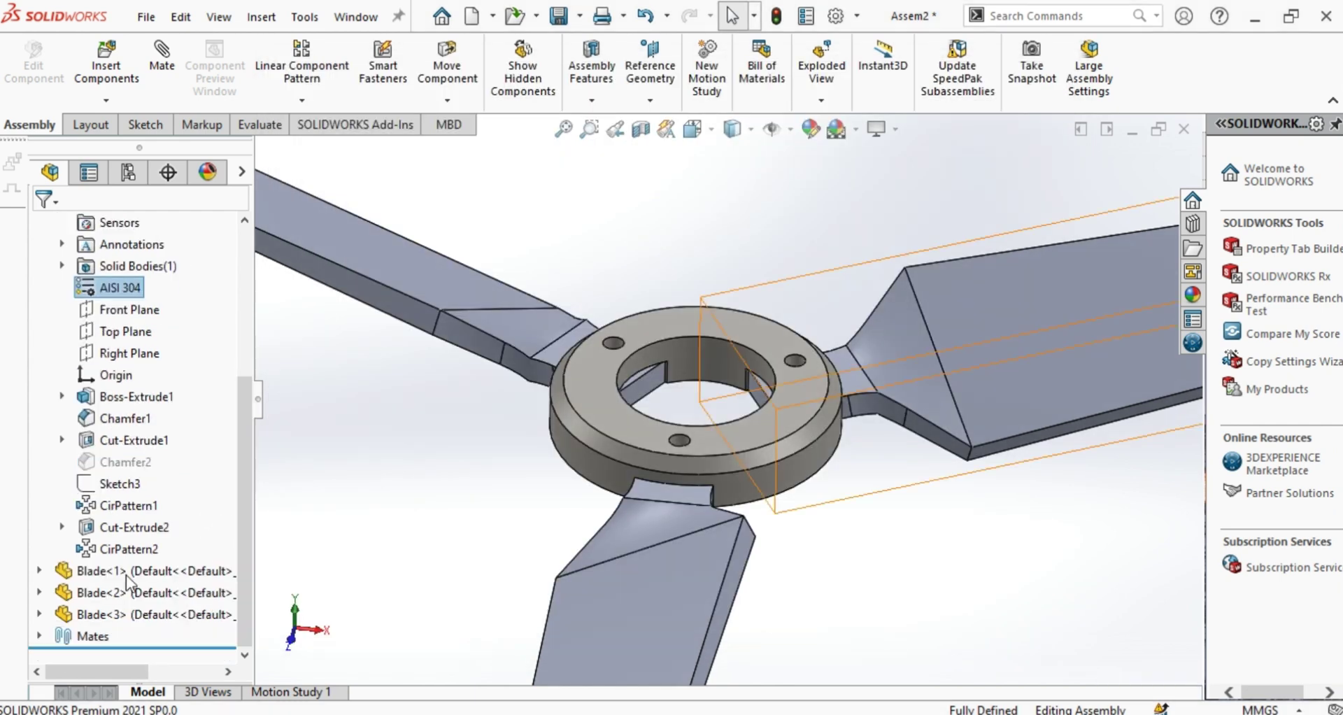
{"action": "left_click", "coordinate": [39, 572]}
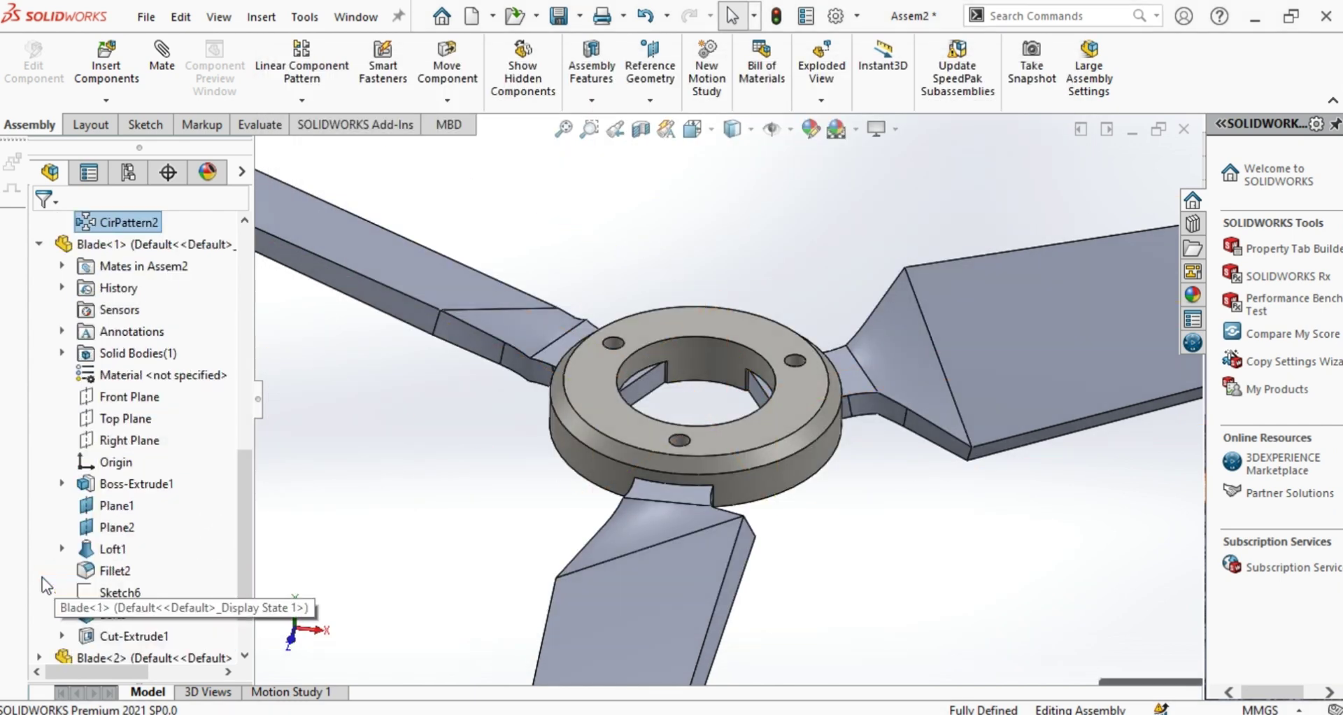
{"action": "right_click", "coordinate": [120, 375]}
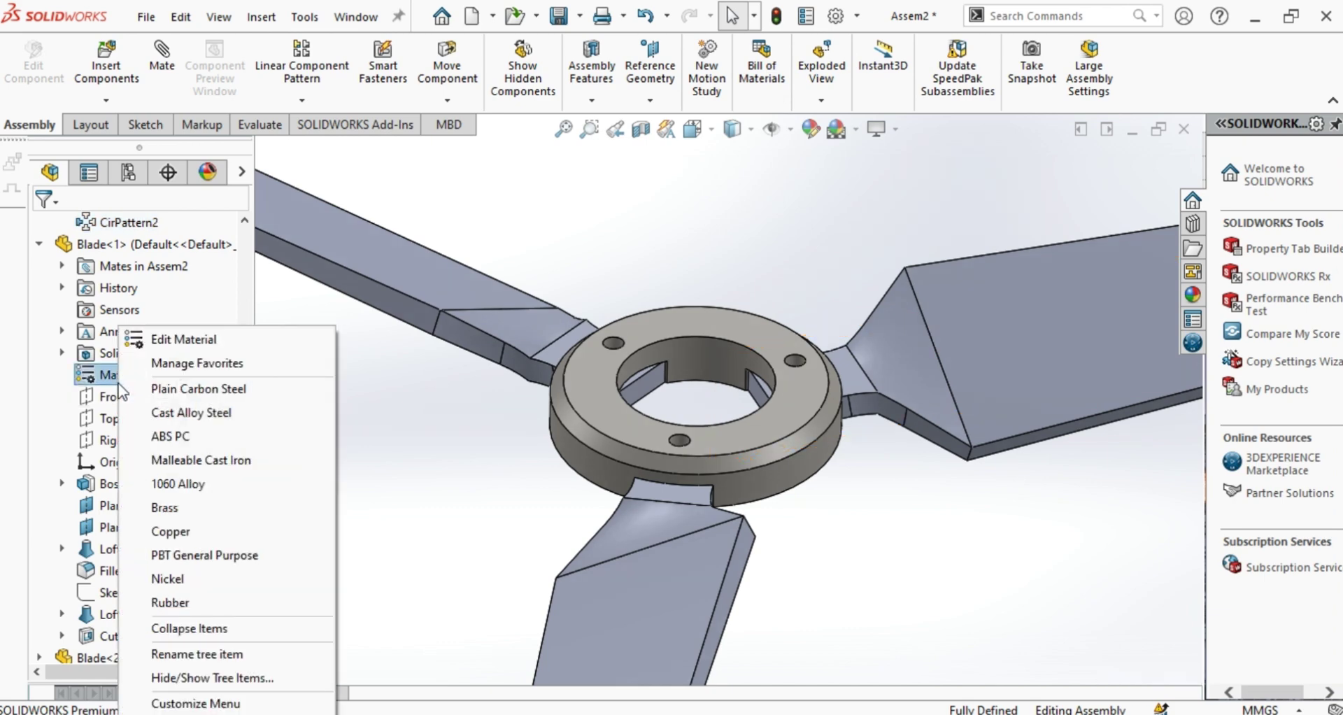
{"action": "left_click", "coordinate": [150, 347]}
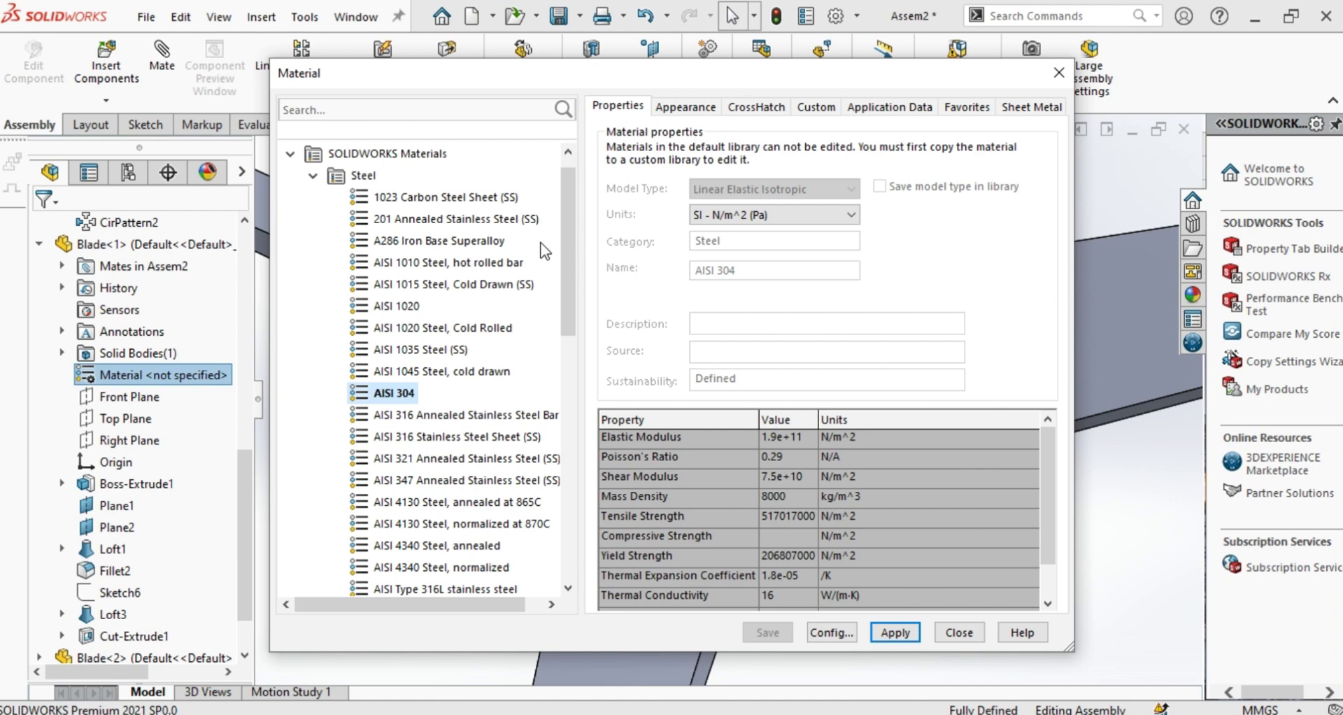
{"action": "left_click_drag", "start_coordinate": [567, 254], "coordinate": [564, 501]}
{"action": "left_click", "coordinate": [314, 285]}
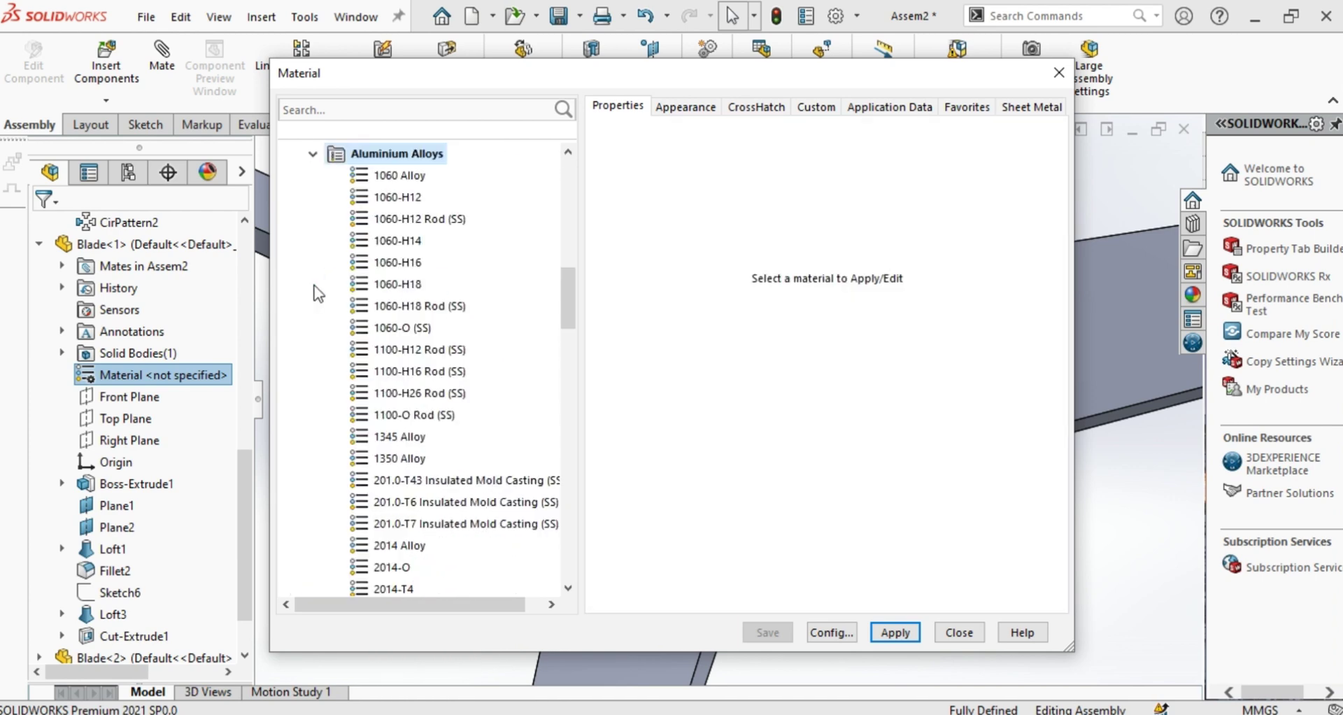
{"action": "left_click", "coordinate": [396, 179]}
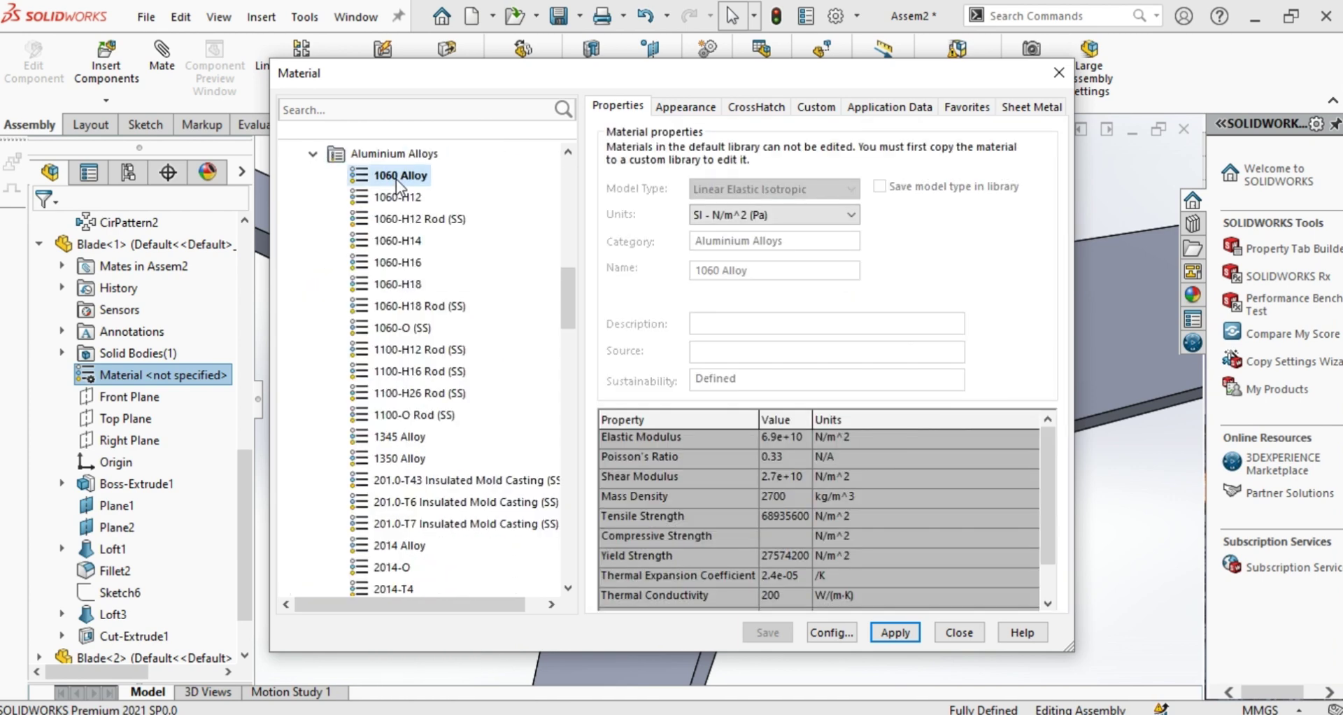
{"action": "left_click", "coordinate": [894, 632]}
{"action": "left_click", "coordinate": [1058, 73]}
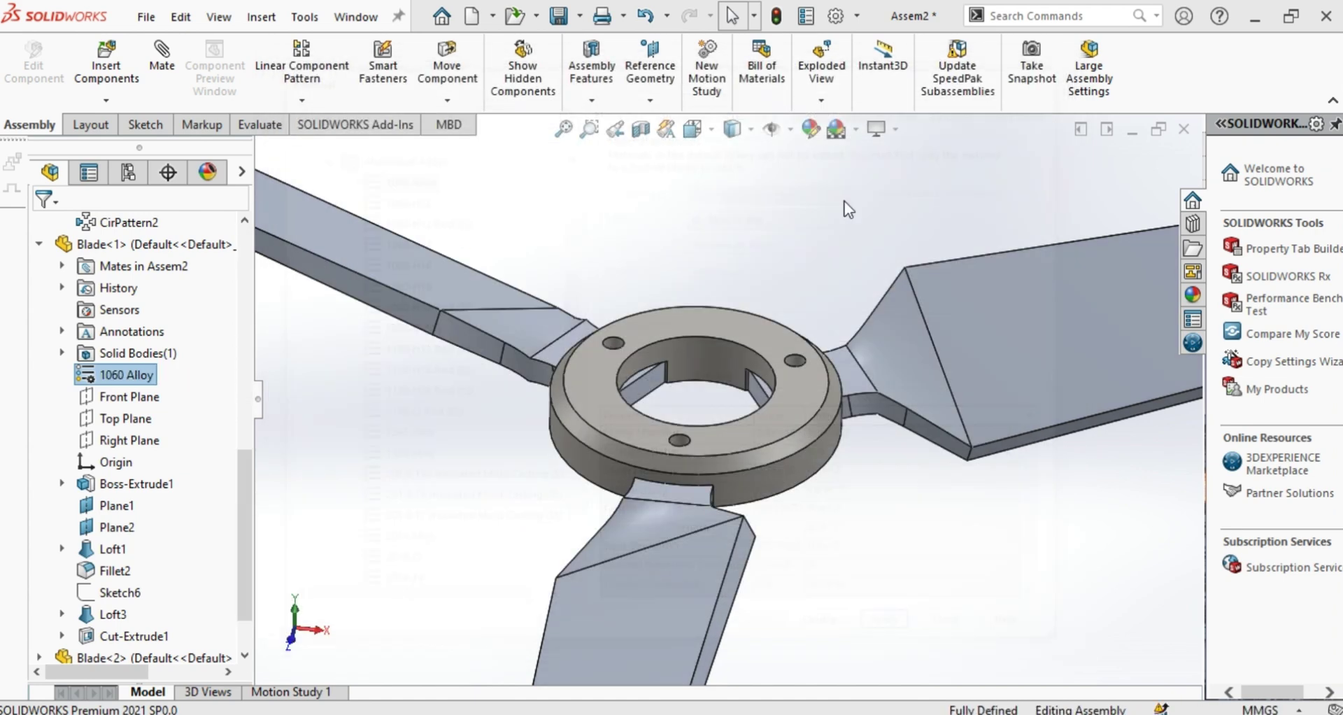
- Check which material is assigned to the second and third blades
{"action": "scroll", "coordinate": [242, 485], "scroll_direction": "down", "scroll_amount": 1}
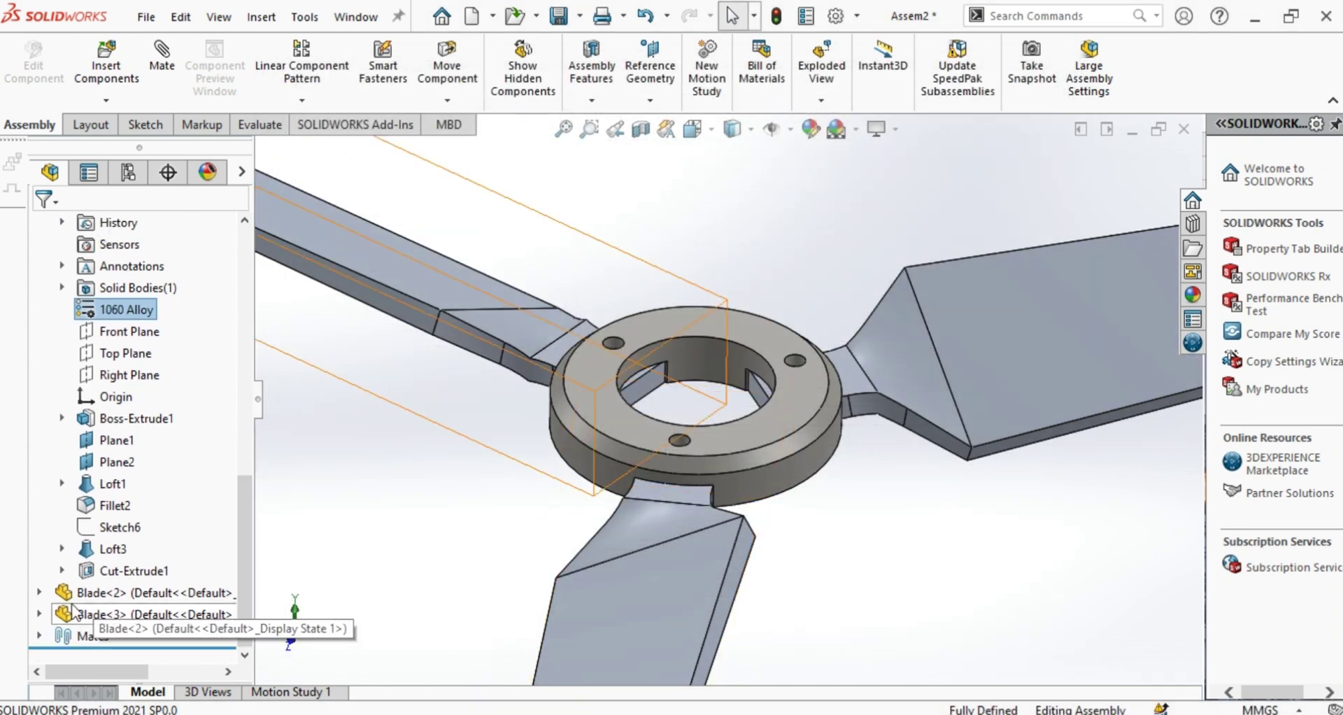
{"action": "left_click", "coordinate": [39, 592]}
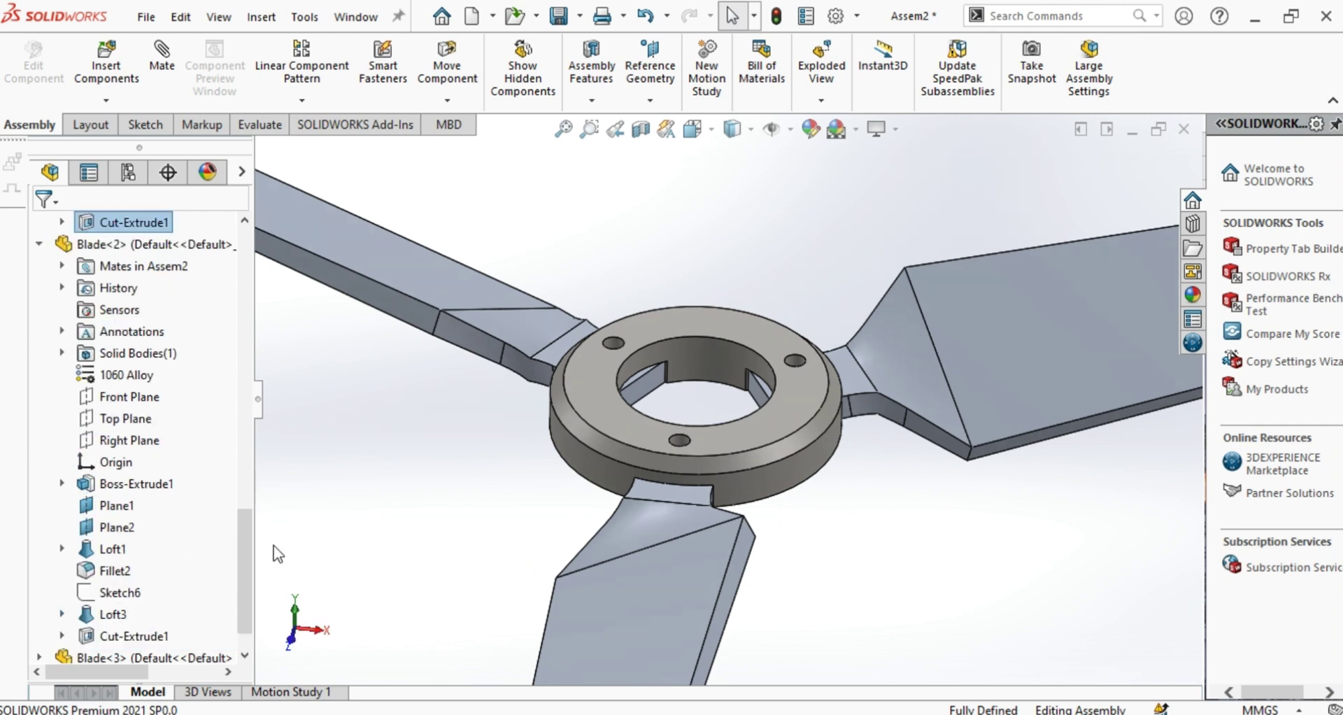
{"action": "scroll", "coordinate": [248, 573], "scroll_direction": "down", "scroll_amount": 2}
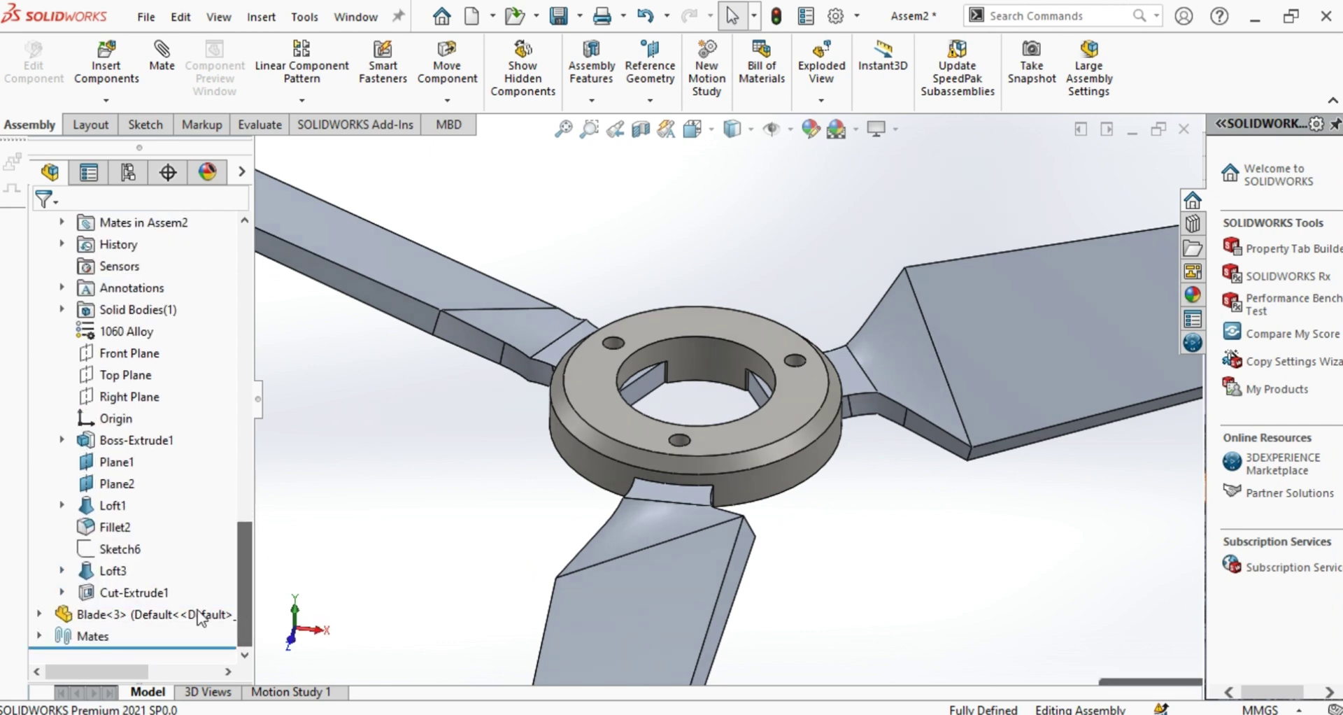
{"action": "left_click", "coordinate": [40, 614]}
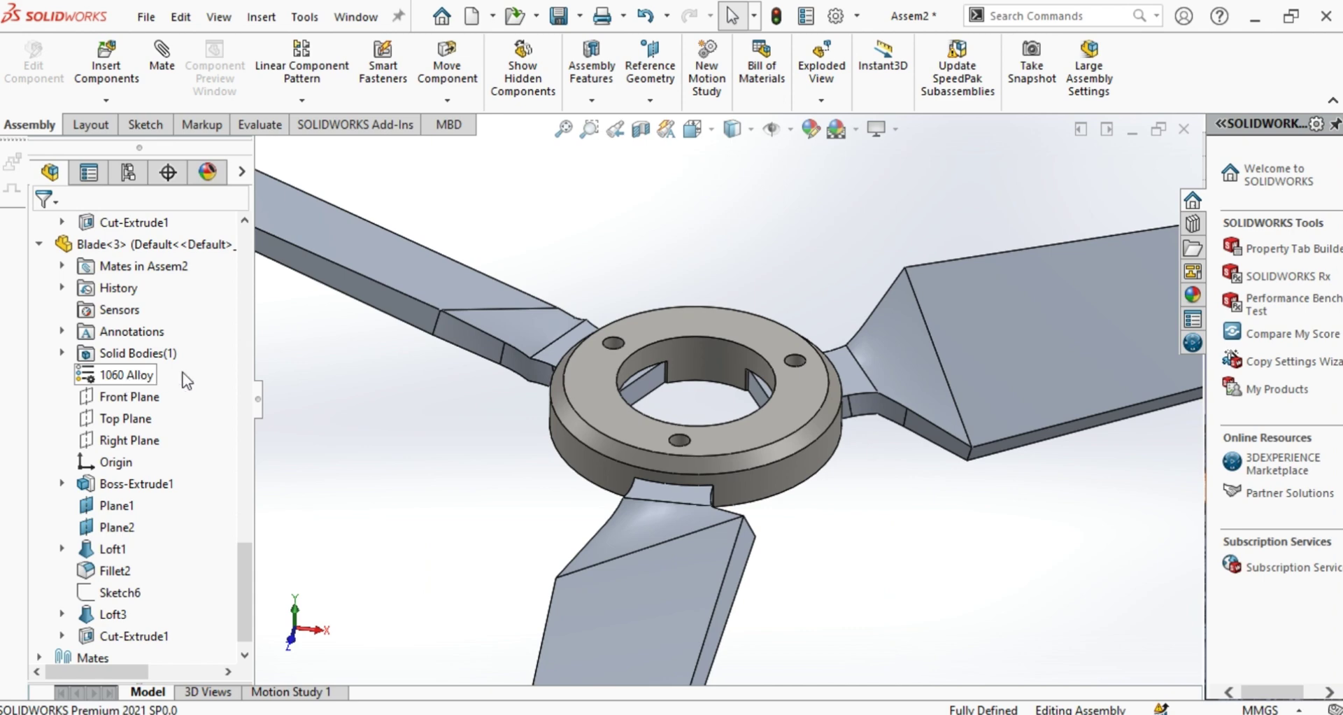
- Save the assembly and its modified parts, naming the assembly file Wind Turbine Assembly in the Turbine Simulation 2 folder
{"action": "left_click", "coordinate": [568, 29]}
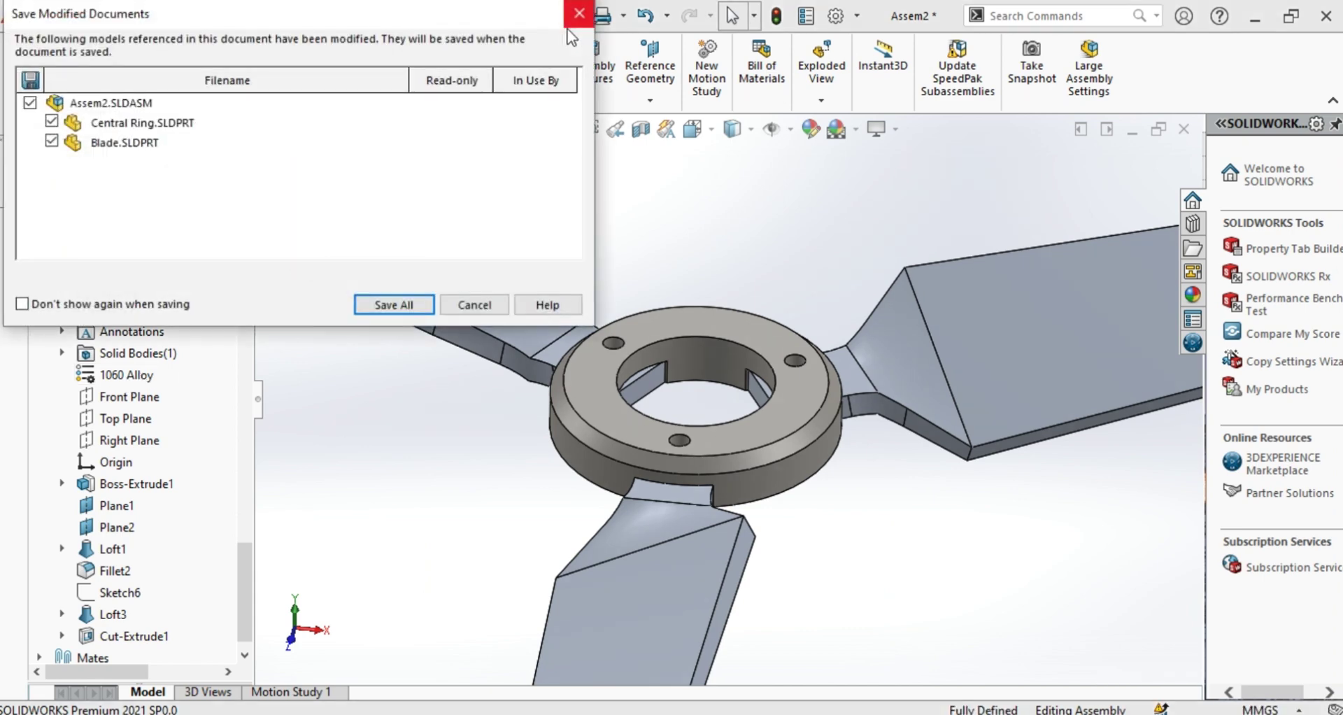
{"action": "left_click", "coordinate": [403, 305]}
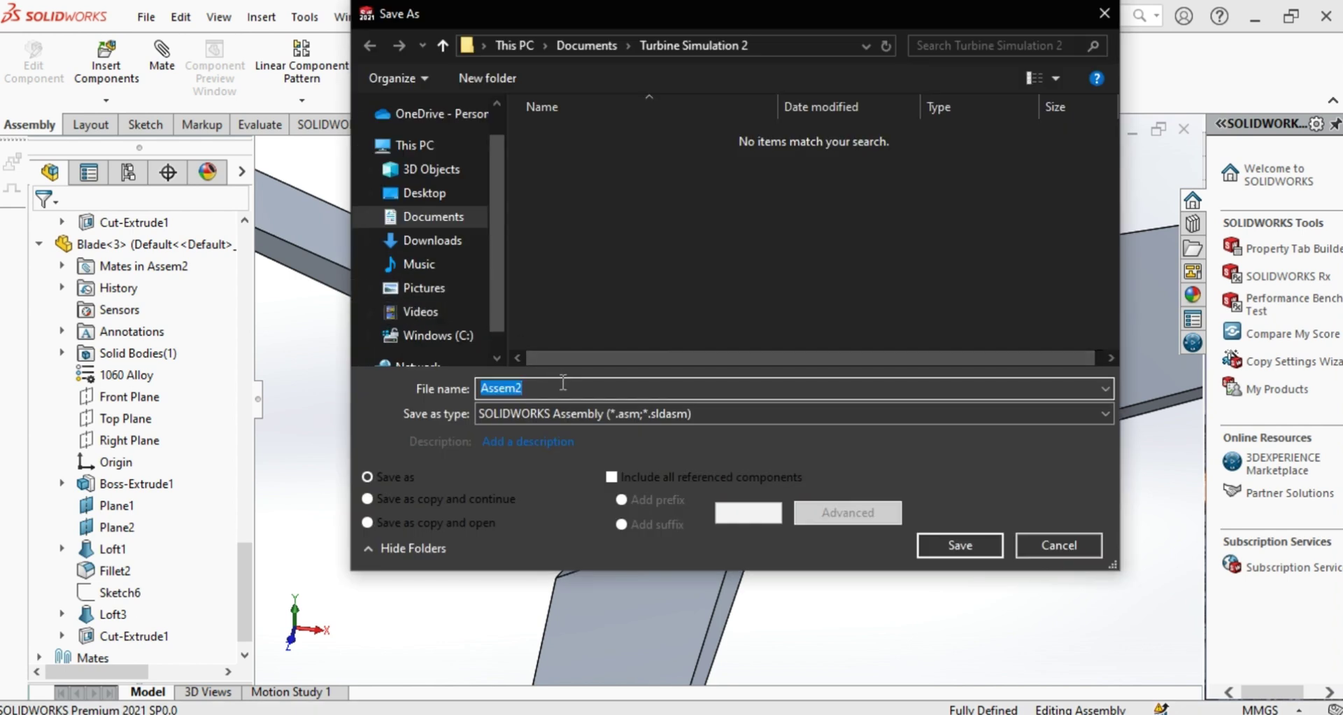
{"action": "type", "text": "Wind Turbine"}
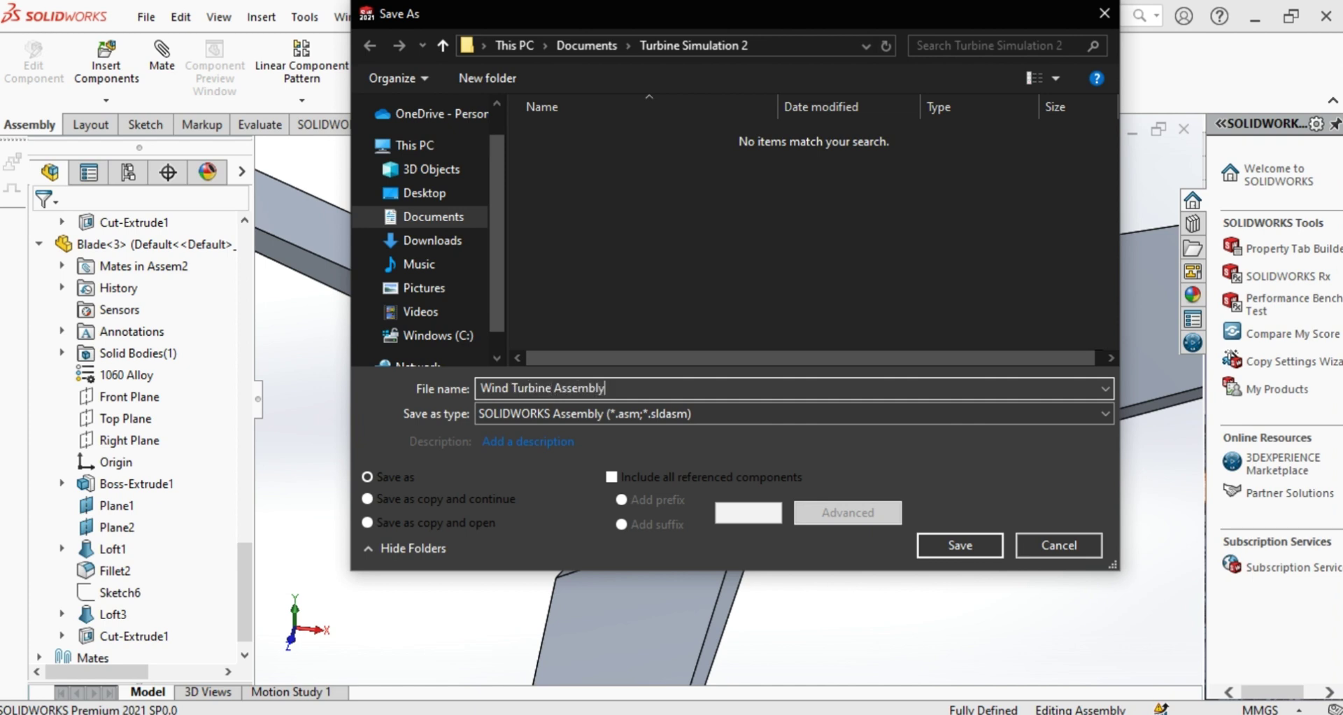
{"action": "left_click", "coordinate": [986, 545]}
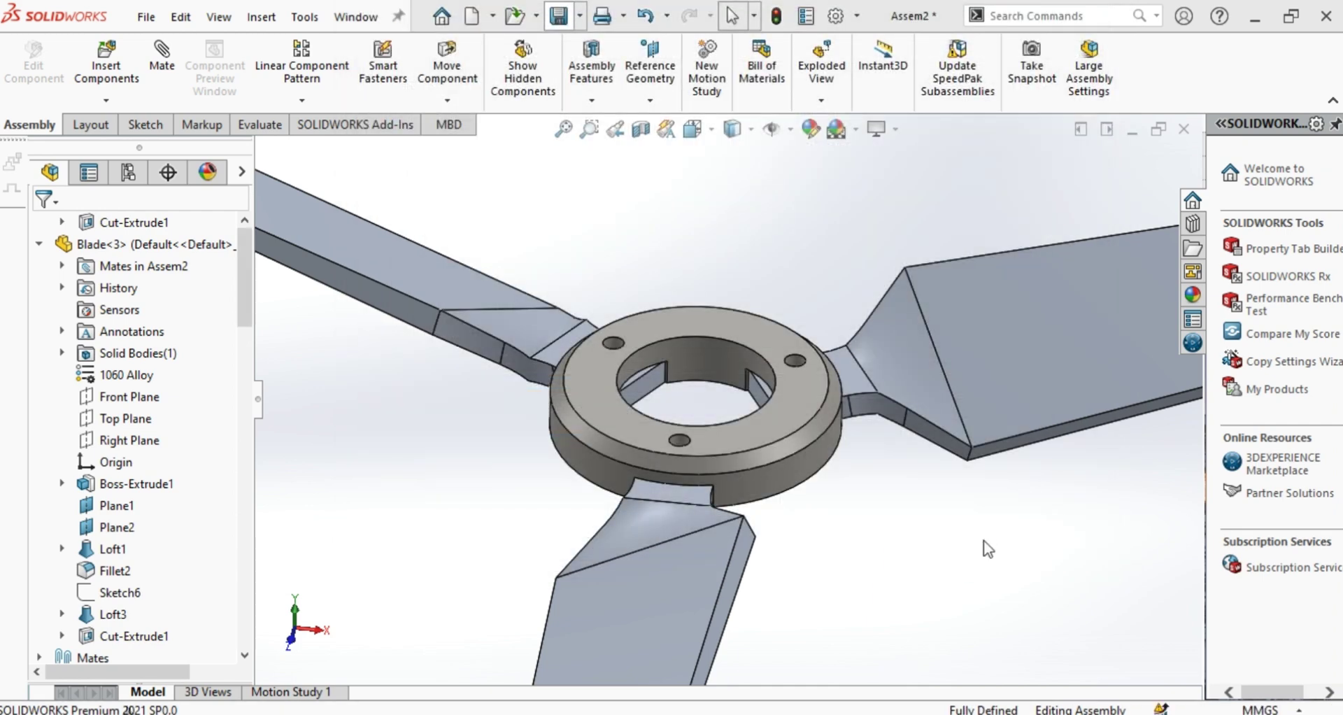
- Load the SOLIDWORKS Simulation add-in with the SOLIDWORKS Premium option
{"action": "middle_click_drag", "start_coordinate": [849, 516], "coordinate": [818, 421]}
{"action": "scroll", "coordinate": [797, 409], "scroll_direction": "up", "scroll_amount": 2}
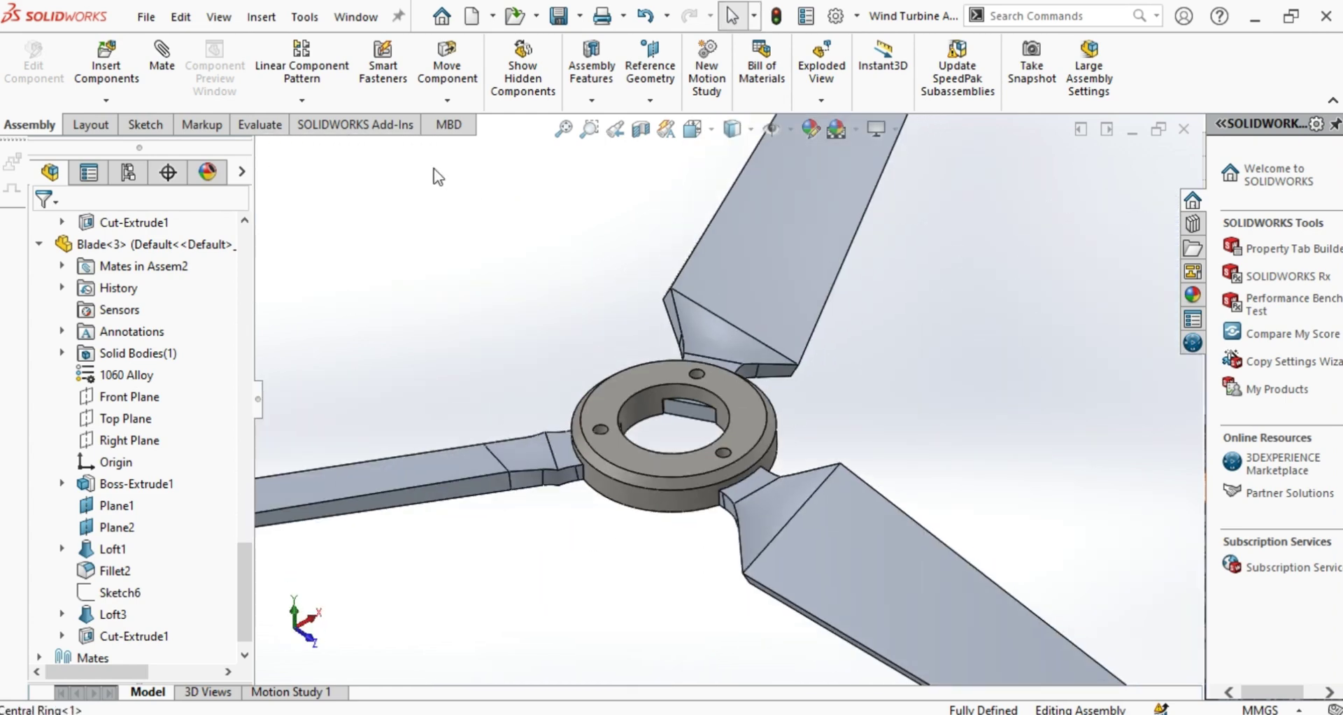
{"action": "left_click", "coordinate": [371, 123]}
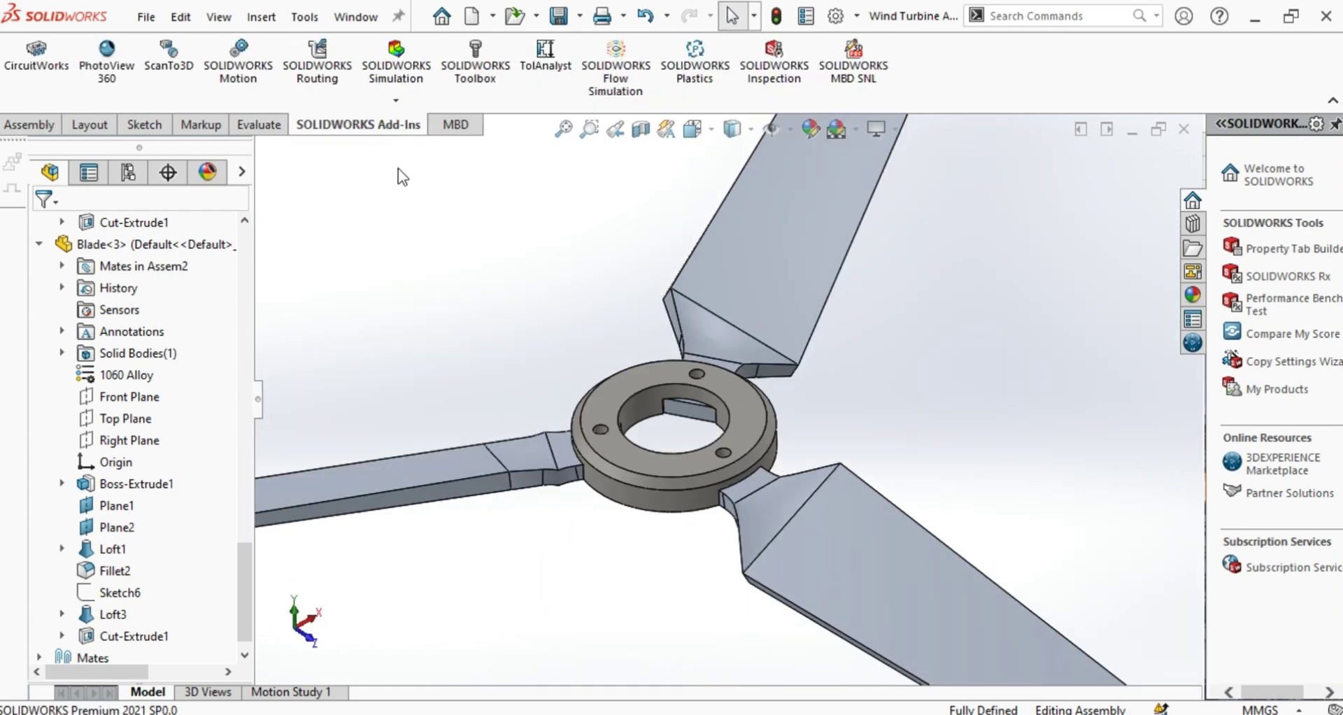
{"action": "left_click", "coordinate": [406, 104]}
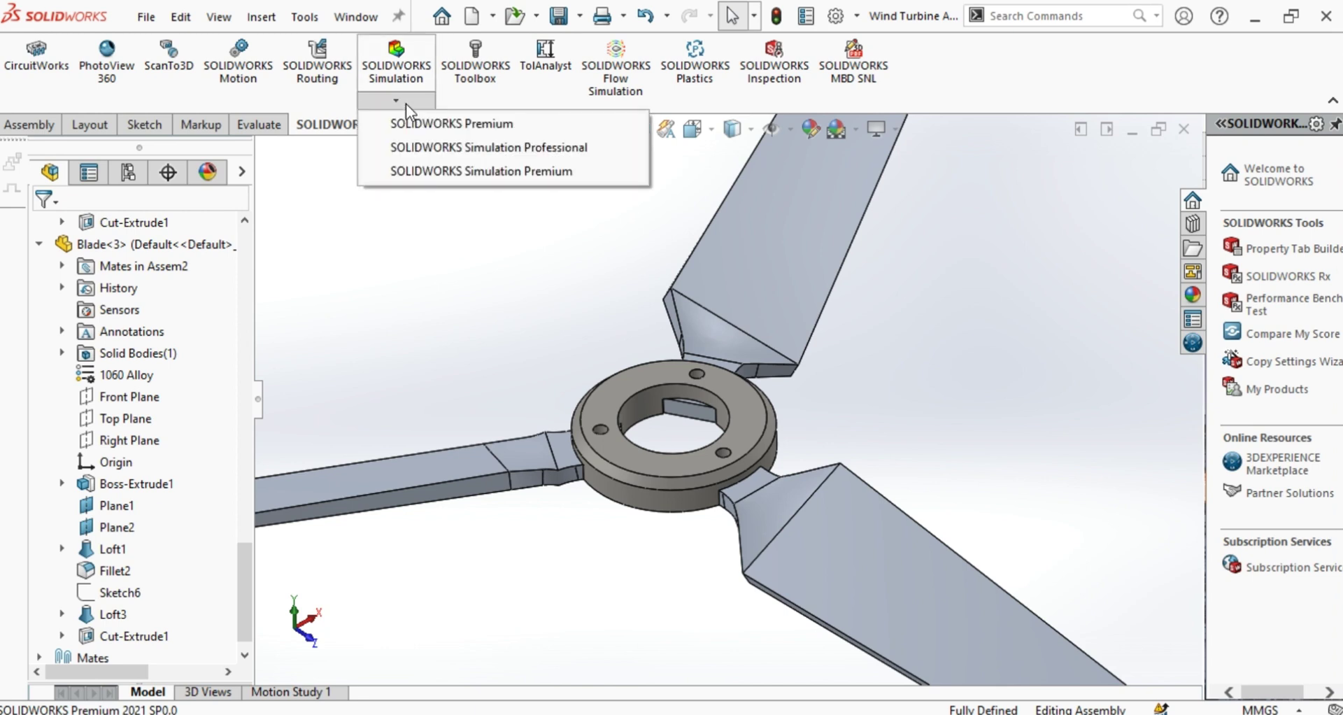
{"action": "left_click", "coordinate": [414, 130]}
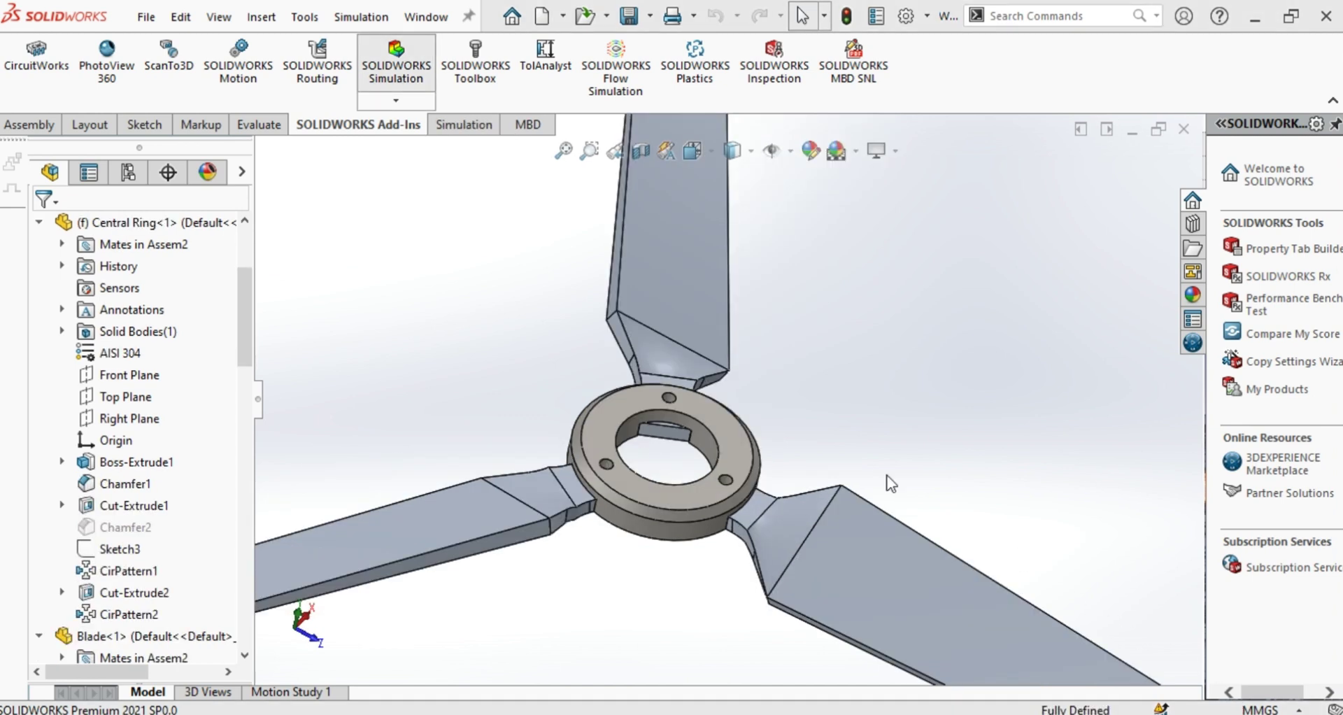
- Create a new static simulation study named Centrifugal
{"action": "left_click", "coordinate": [455, 128]}
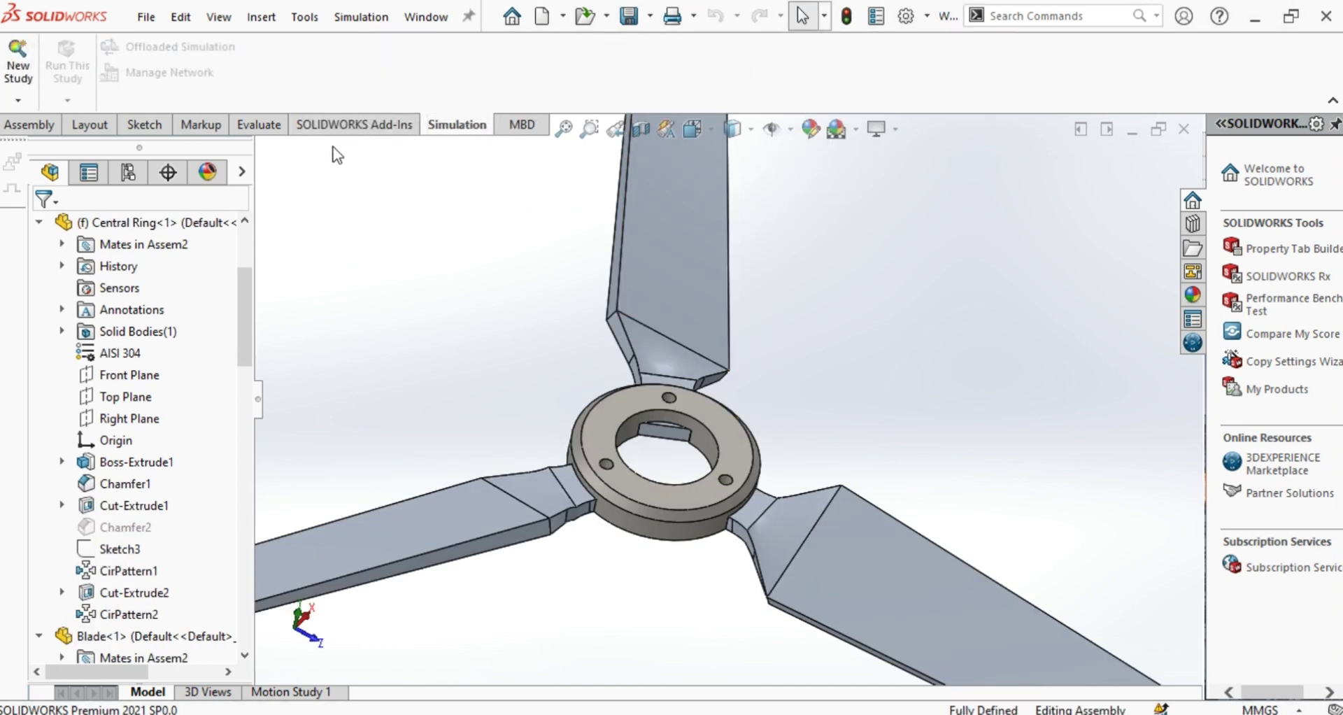
{"action": "left_click", "coordinate": [18, 100]}
{"action": "left_click", "coordinate": [20, 123]}
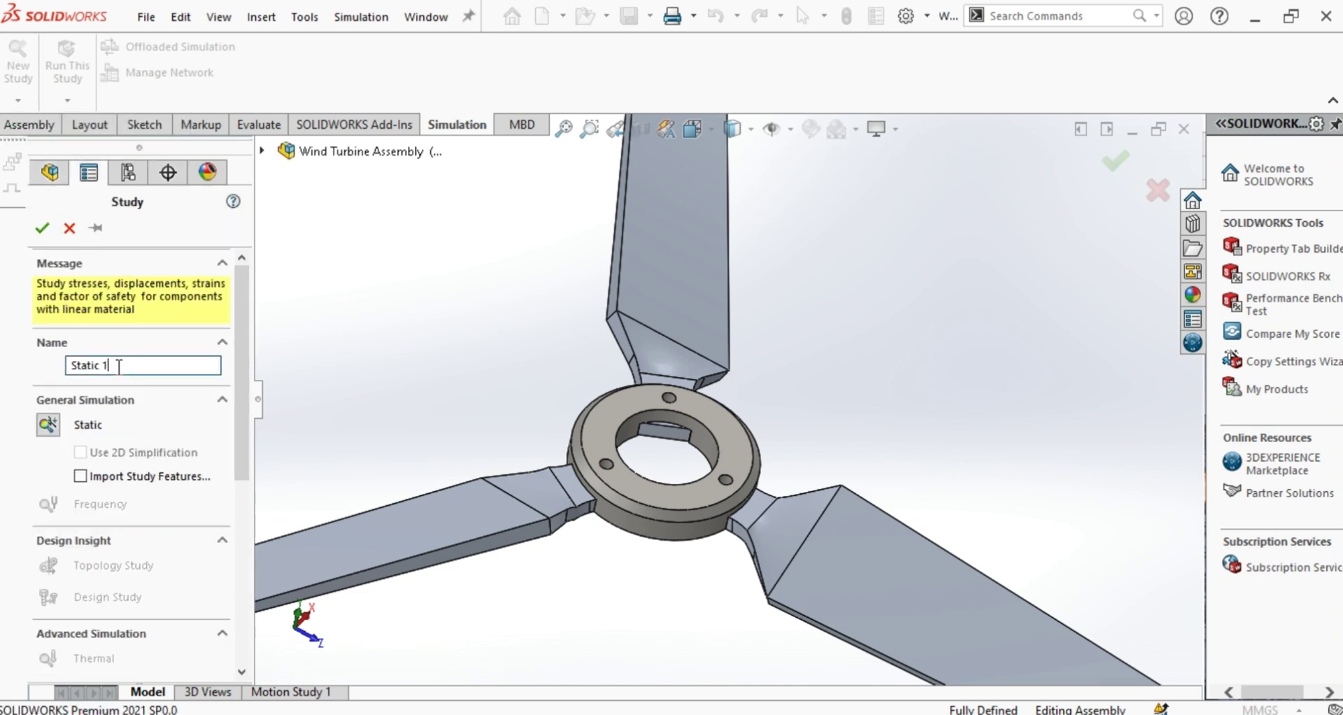
{"action": "triple_click", "coordinate": [98, 365]}
{"action": "type", "text": "Centrifugal"}
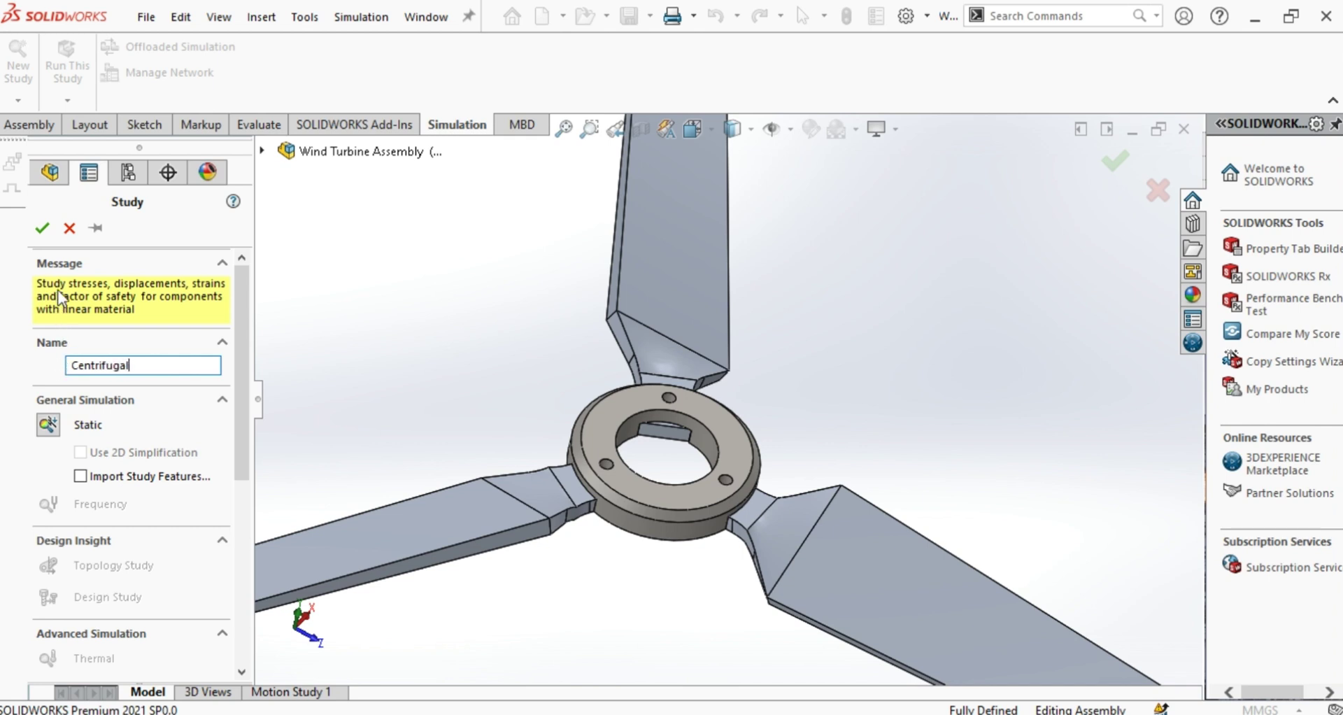
{"action": "left_click", "coordinate": [42, 227]}
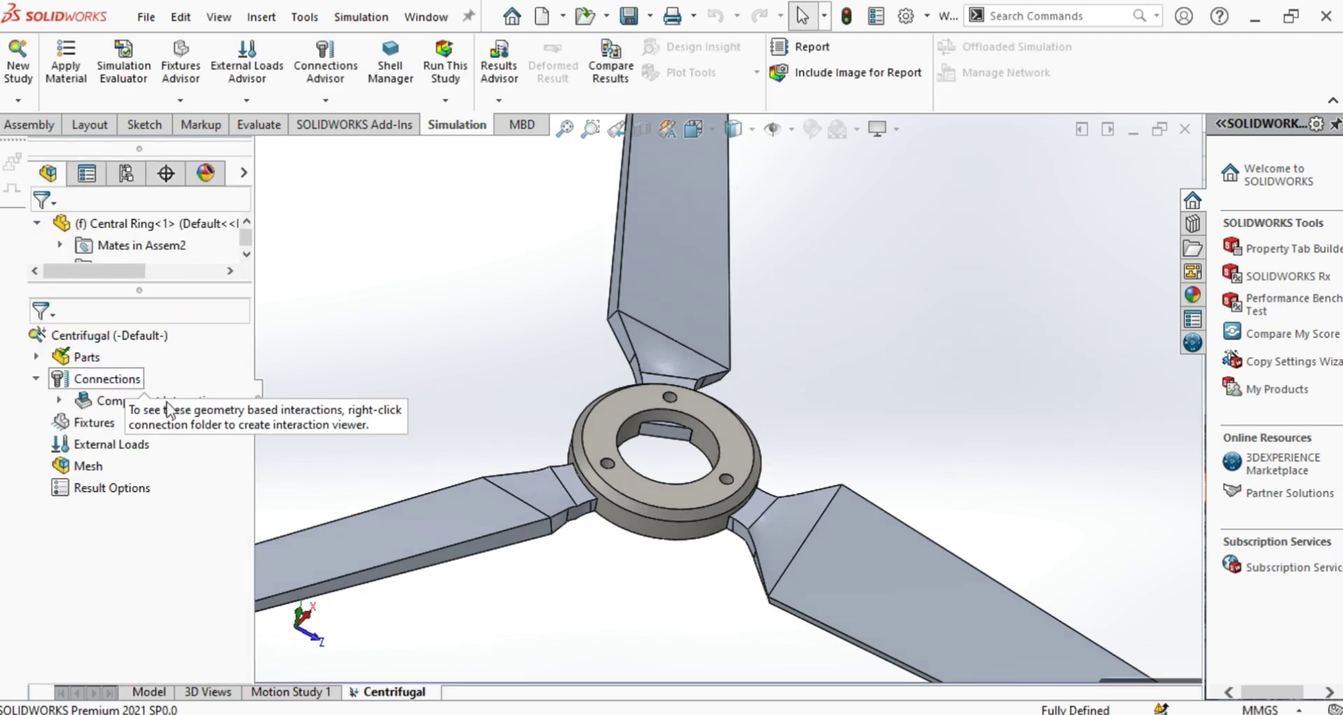
- Apply a fixed geometry fixture to the inner cylindrical face of the central ring
{"action": "right_click", "coordinate": [95, 424]}
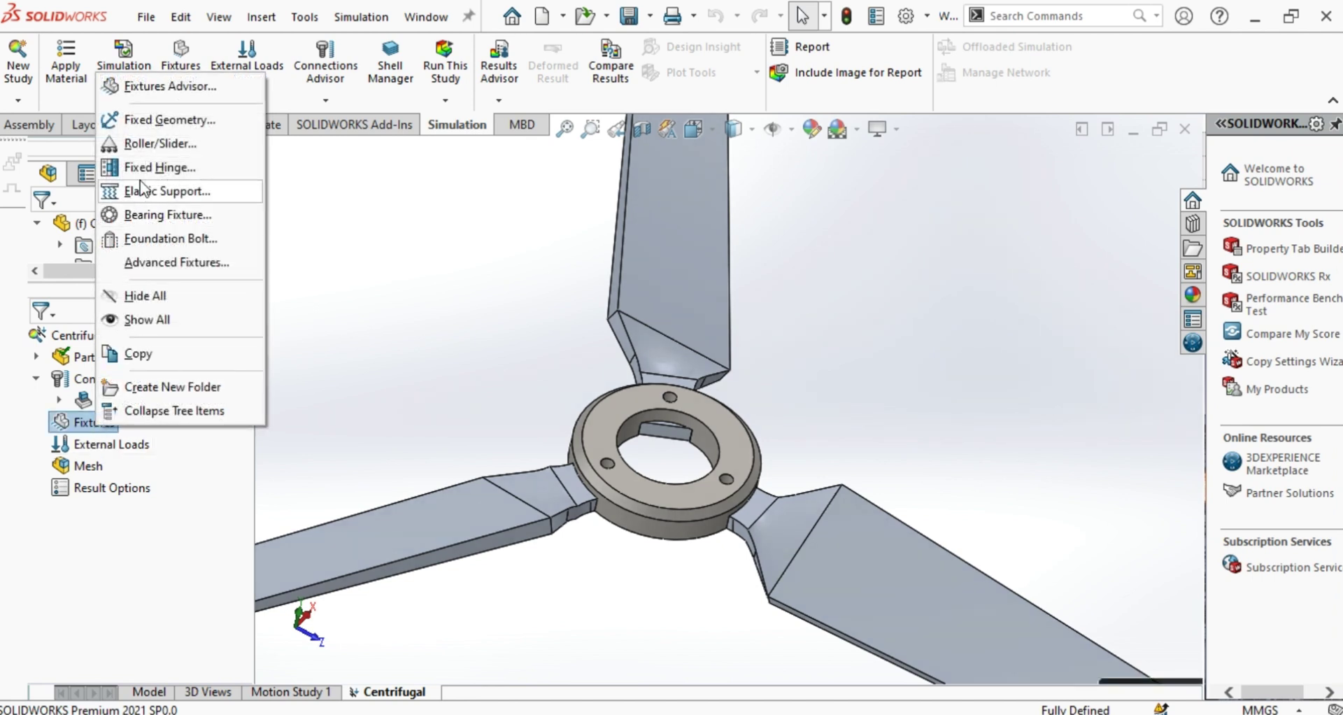
{"action": "left_click", "coordinate": [154, 120]}
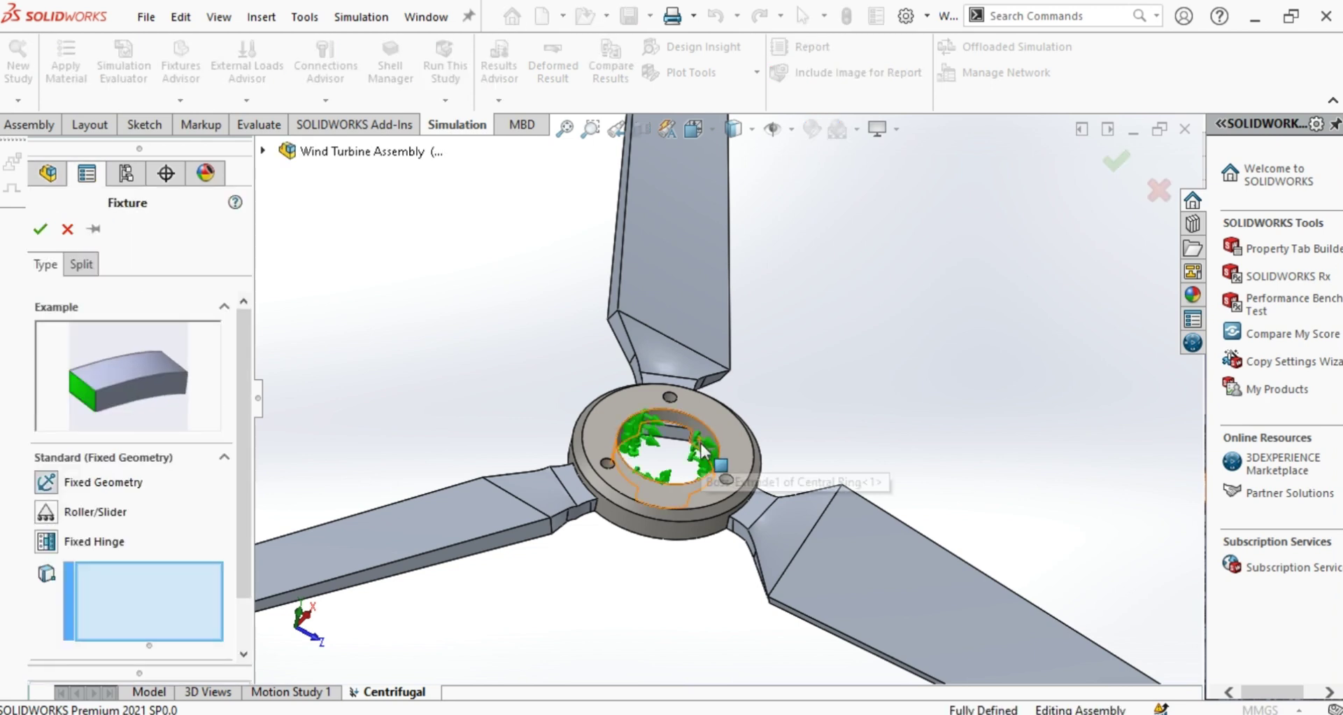
{"action": "scroll", "coordinate": [701, 444], "scroll_direction": "down", "scroll_amount": 3}
{"action": "left_click", "coordinate": [706, 420]}
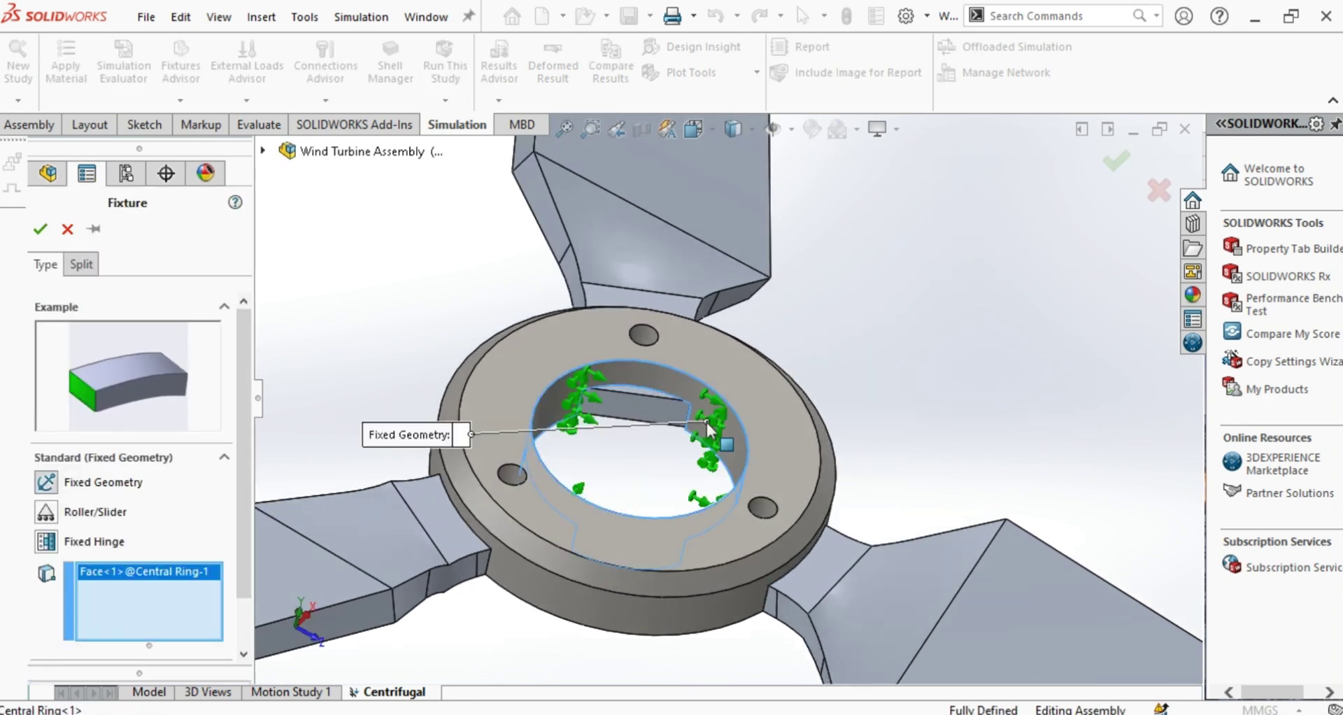
{"action": "left_click", "coordinate": [40, 228]}
- Start a counterbore screw bolt connector and use the upper circular edge of the ring's hole above the first blade as its head location
{"action": "scroll", "coordinate": [531, 395], "scroll_direction": "down", "scroll_amount": 5}
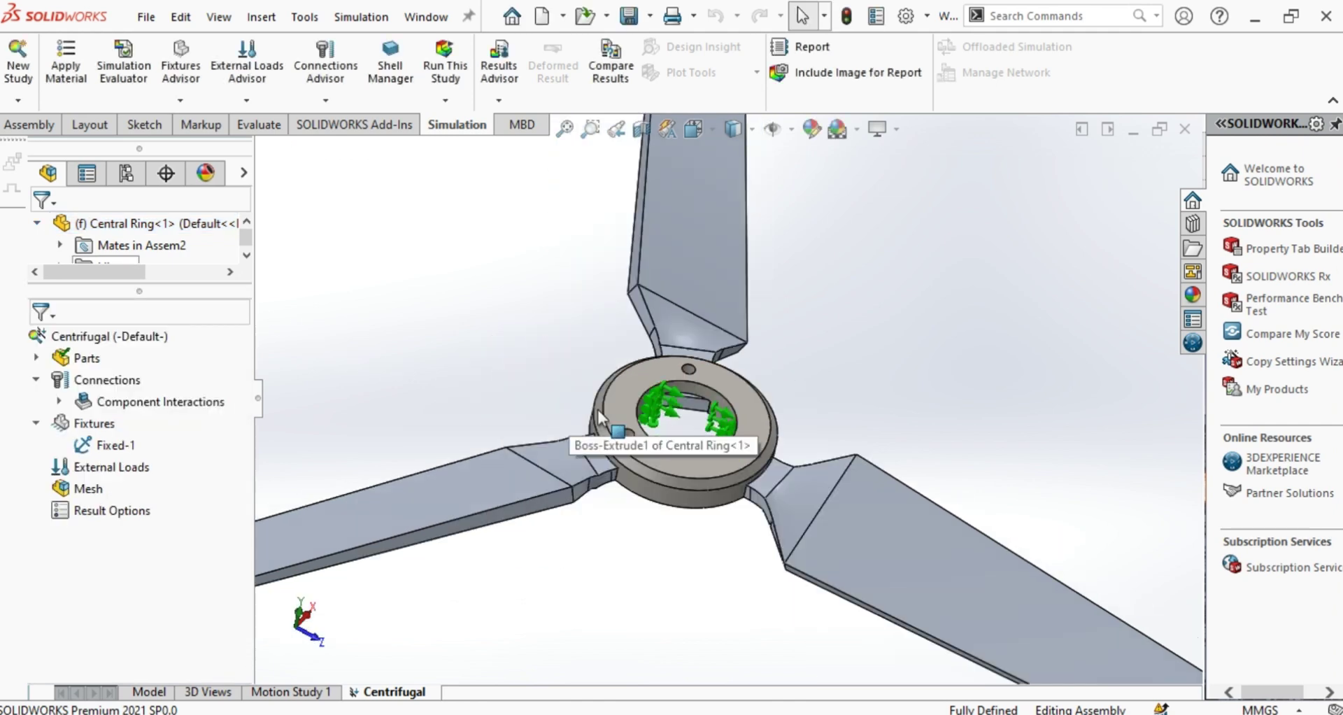
{"action": "middle_click_drag", "start_coordinate": [563, 437], "coordinate": [611, 418]}
{"action": "scroll", "coordinate": [764, 421], "scroll_direction": "up", "scroll_amount": 2}
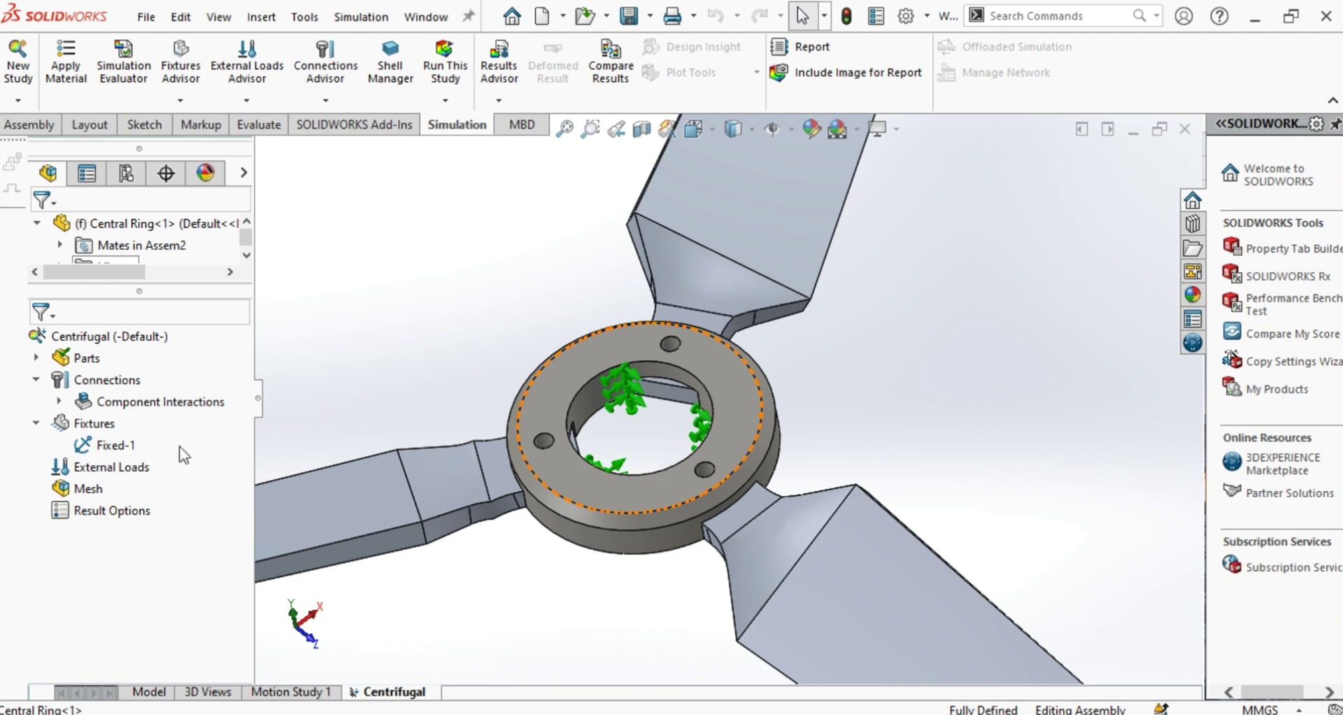
{"action": "right_click", "coordinate": [79, 386]}
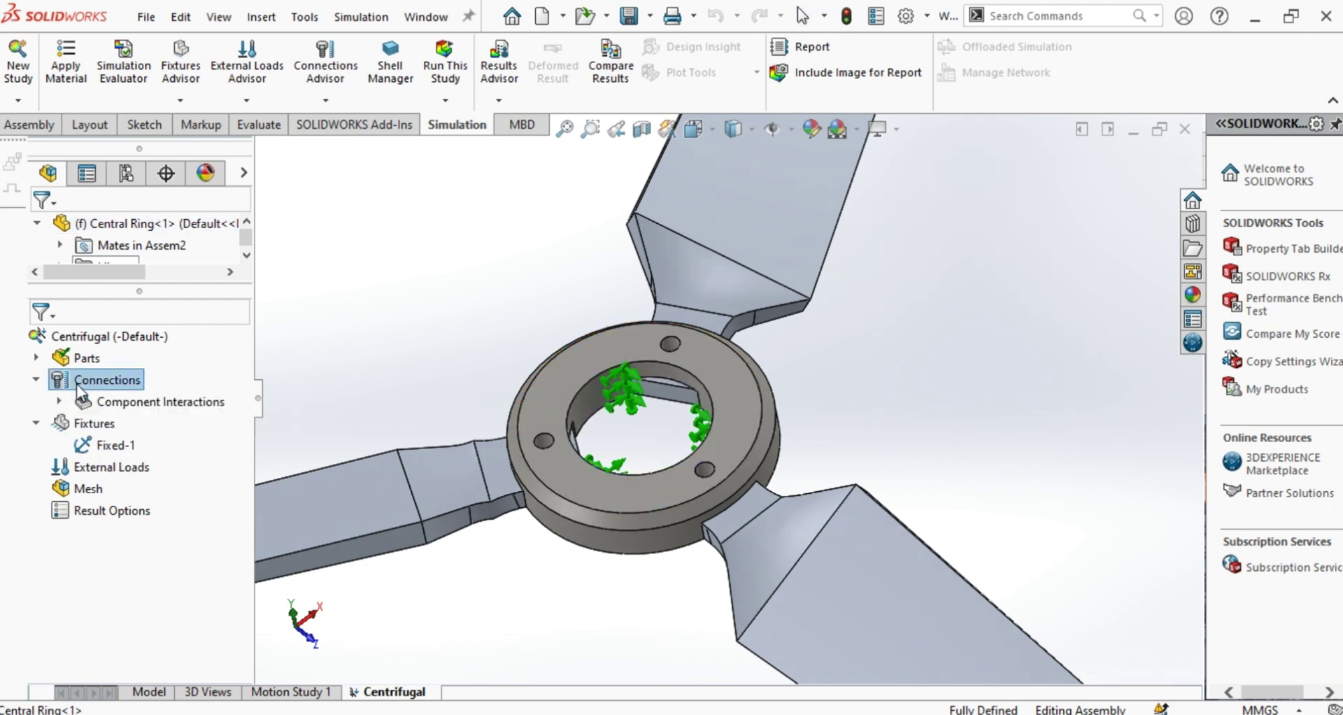
{"action": "left_click", "coordinate": [119, 437]}
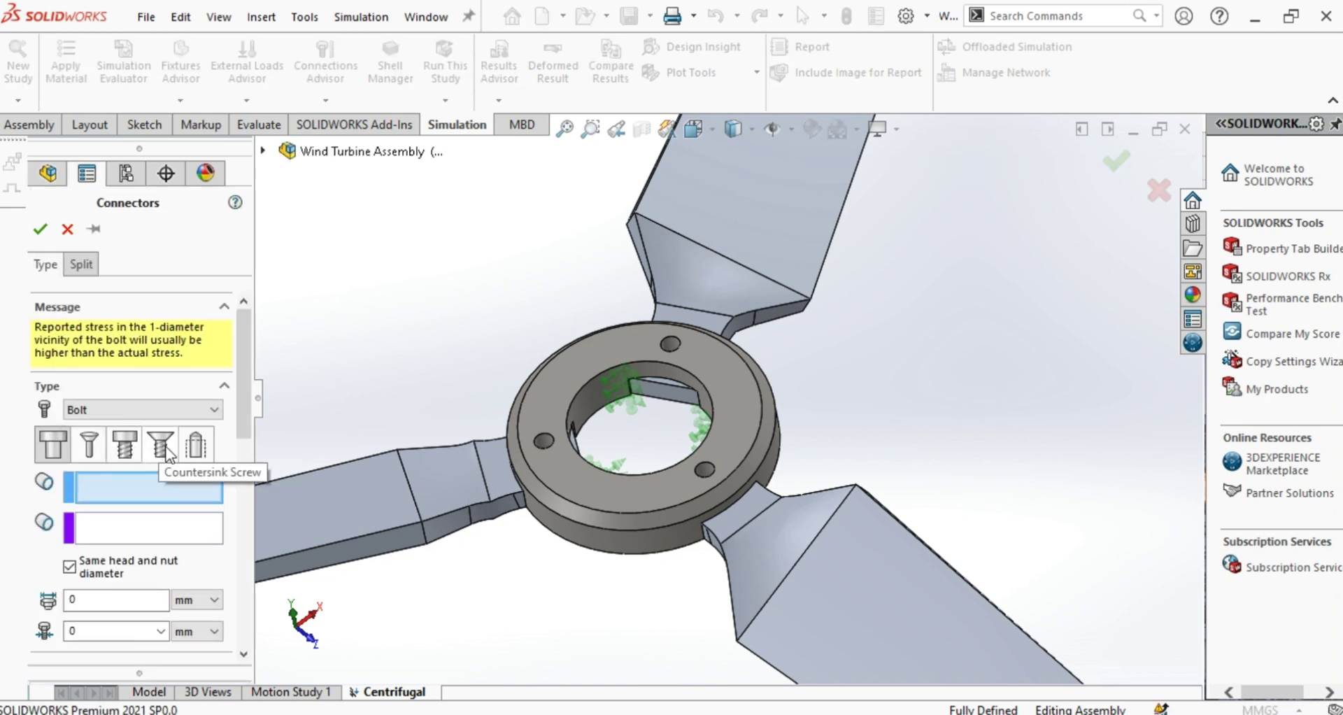
{"action": "left_click", "coordinate": [128, 449]}
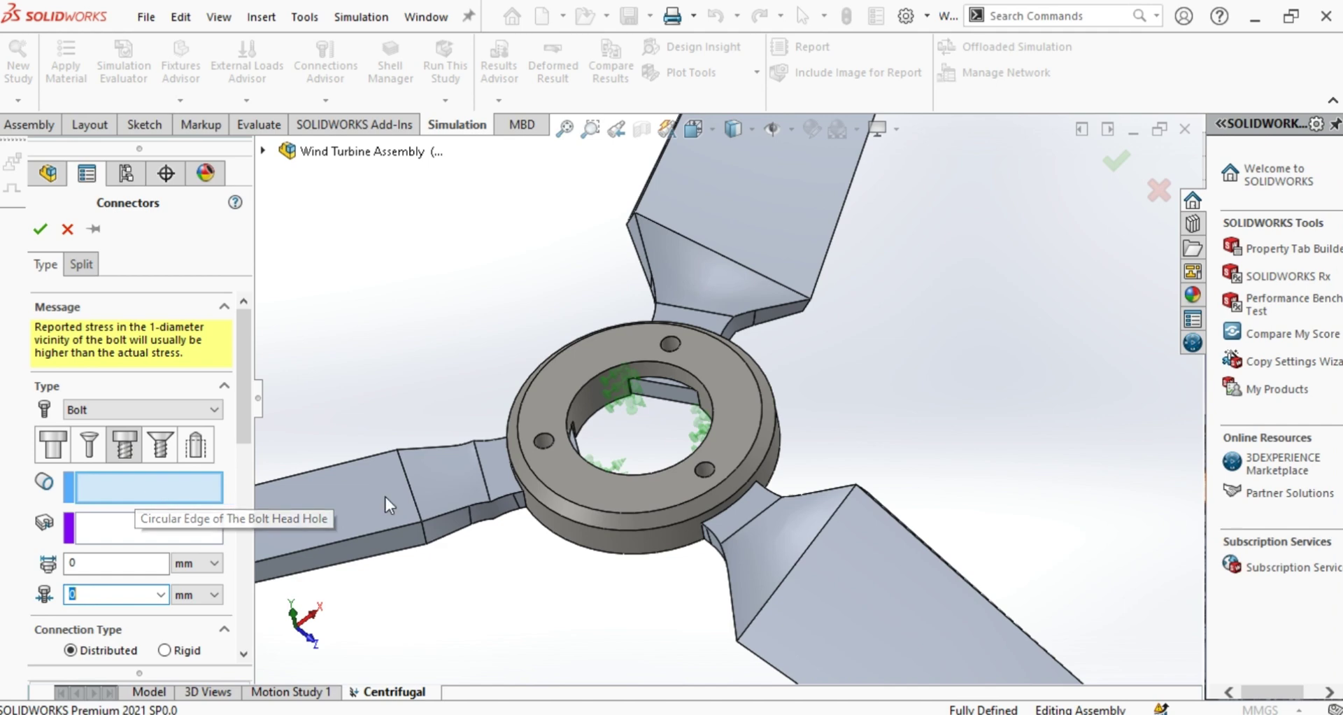
{"action": "scroll", "coordinate": [668, 423], "scroll_direction": "down", "scroll_amount": 5}
{"action": "scroll", "coordinate": [723, 222], "scroll_direction": "down", "scroll_amount": 2}
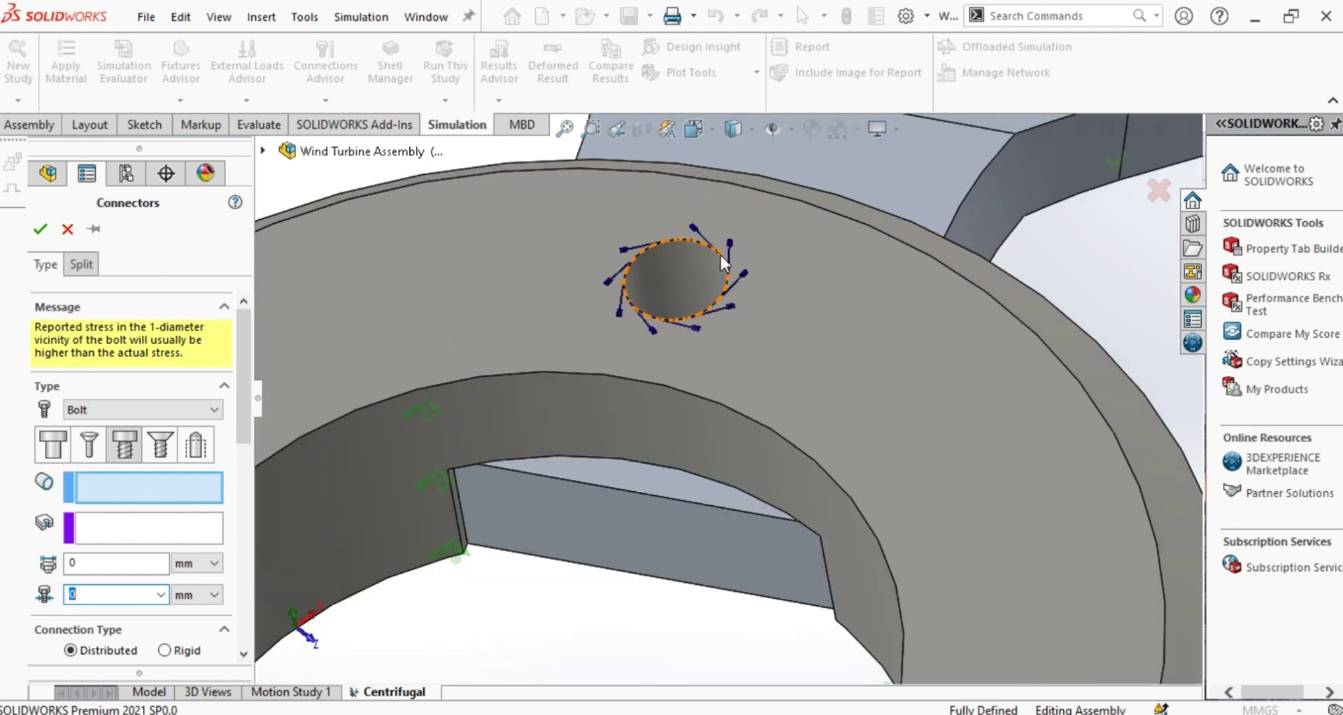
{"action": "left_click", "coordinate": [721, 255]}
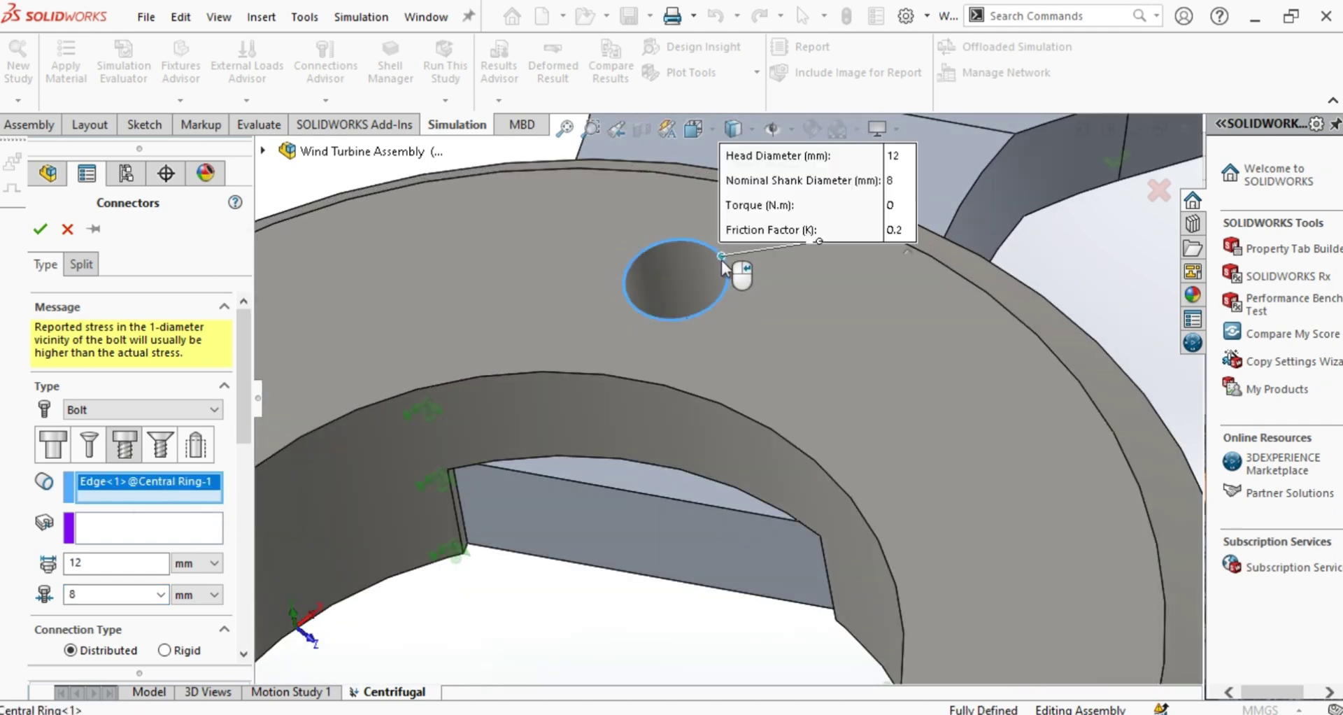
- Set the hole walls of the central ring and the first blade as the screw's thread faces
{"action": "left_click", "coordinate": [119, 523]}
{"action": "left_click", "coordinate": [663, 277]}
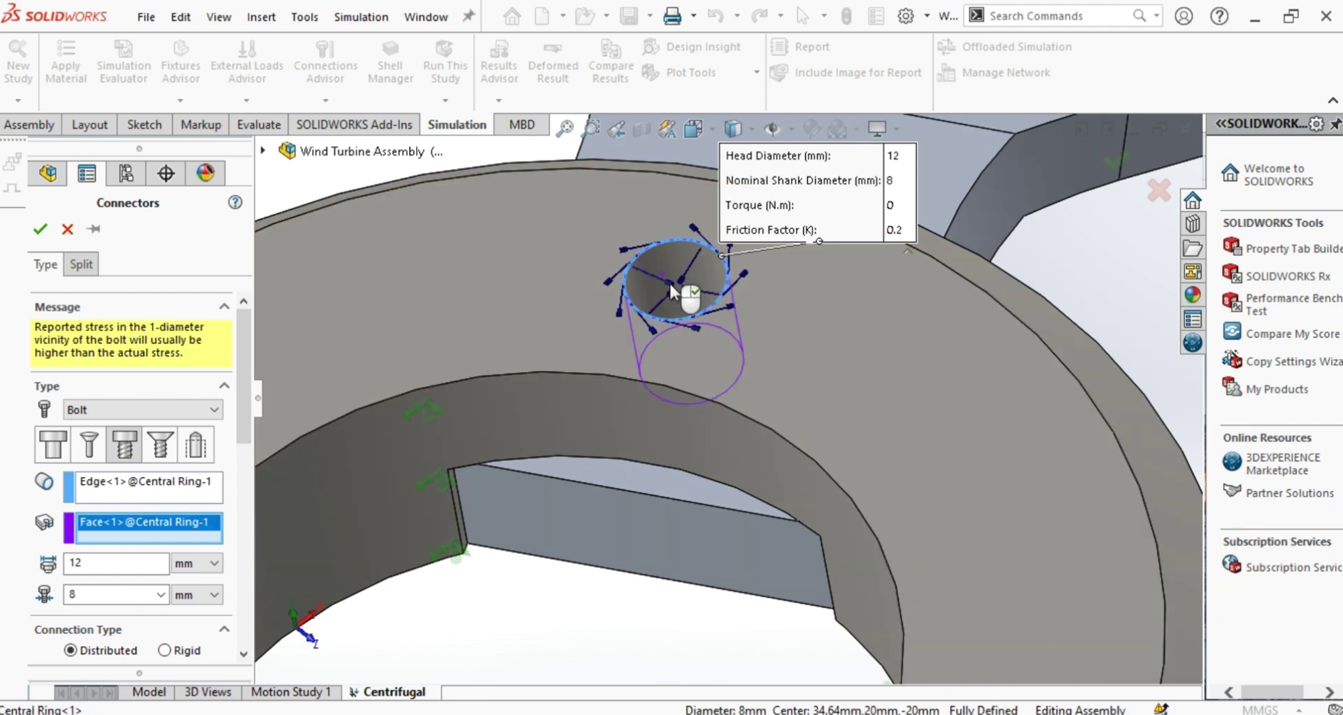
{"action": "middle_click_drag", "start_coordinate": [669, 281], "coordinate": [694, 331]}
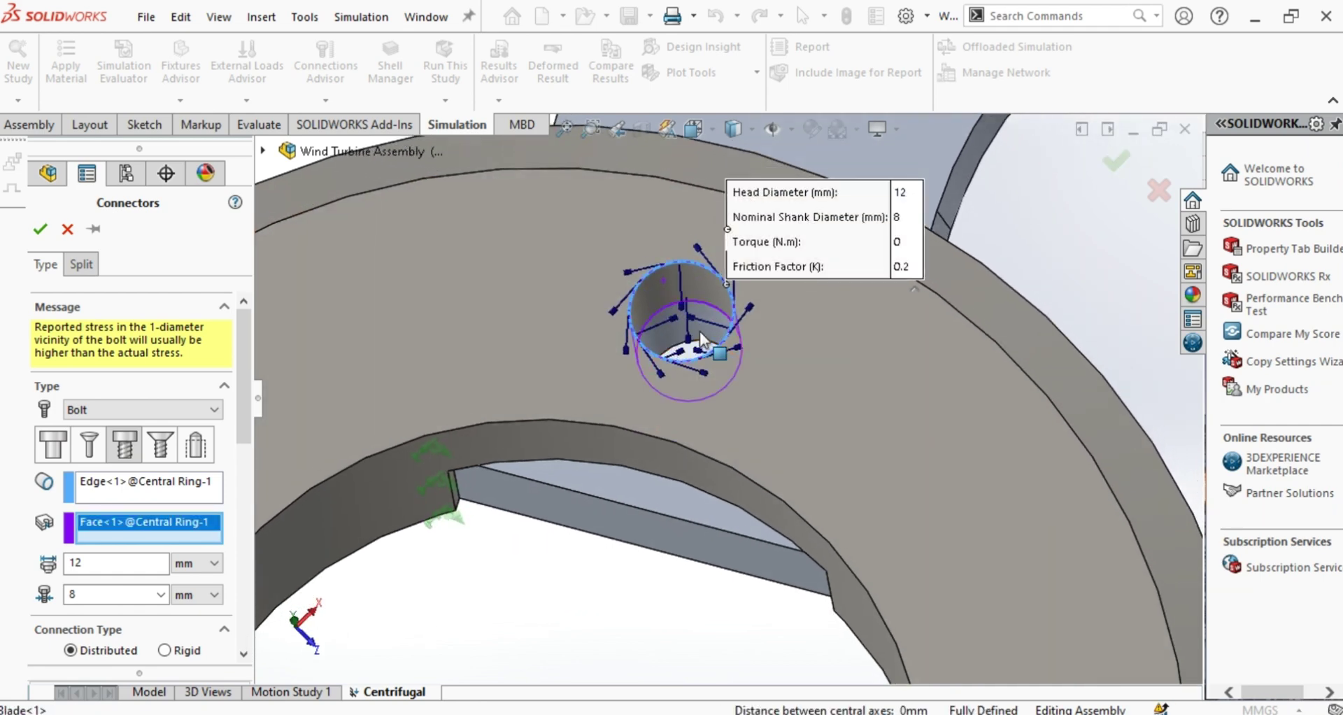
{"action": "left_click", "coordinate": [700, 332]}
{"action": "left_click", "coordinate": [212, 521]}
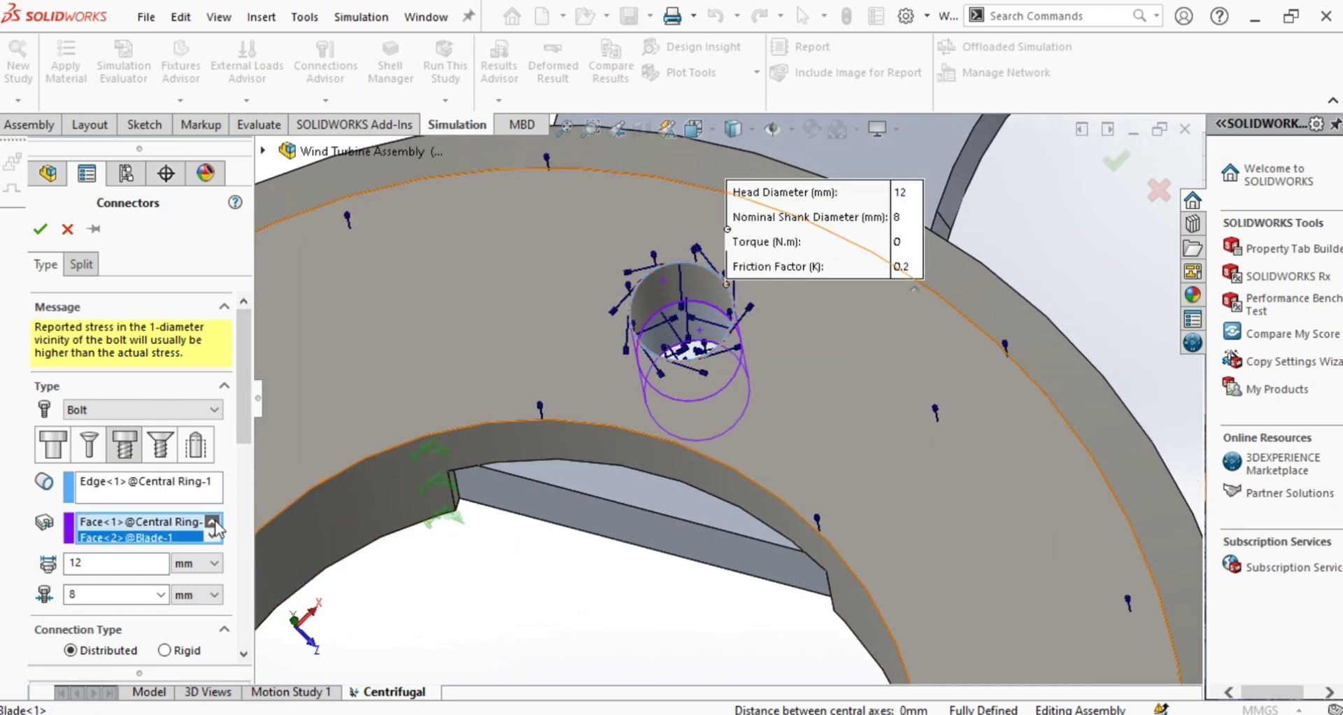
- Include strength data for the screw, with a calculated tensile stress area using 1.25 threads/mm
{"action": "scroll", "coordinate": [241, 421], "scroll_direction": "down", "scroll_amount": 1}
{"action": "left_click_drag", "start_coordinate": [242, 421], "coordinate": [249, 523]}
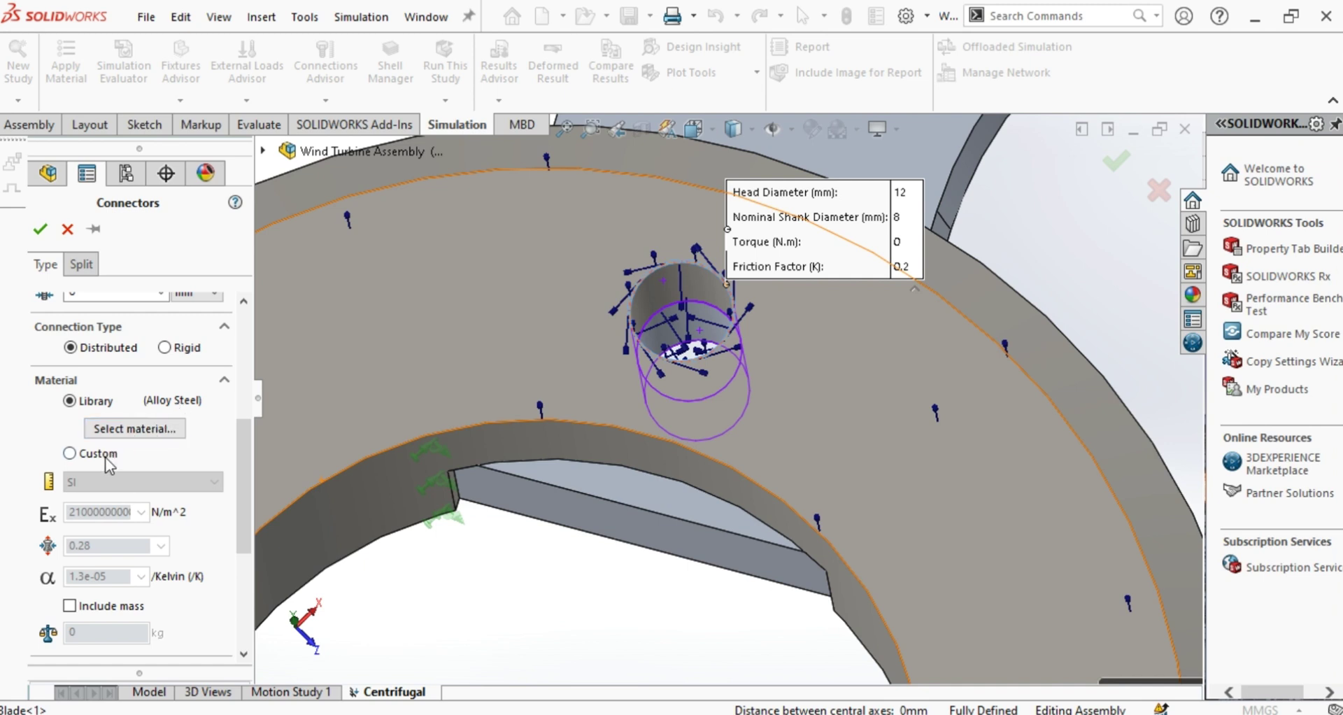
{"action": "left_click_drag", "start_coordinate": [249, 464], "coordinate": [255, 510]}
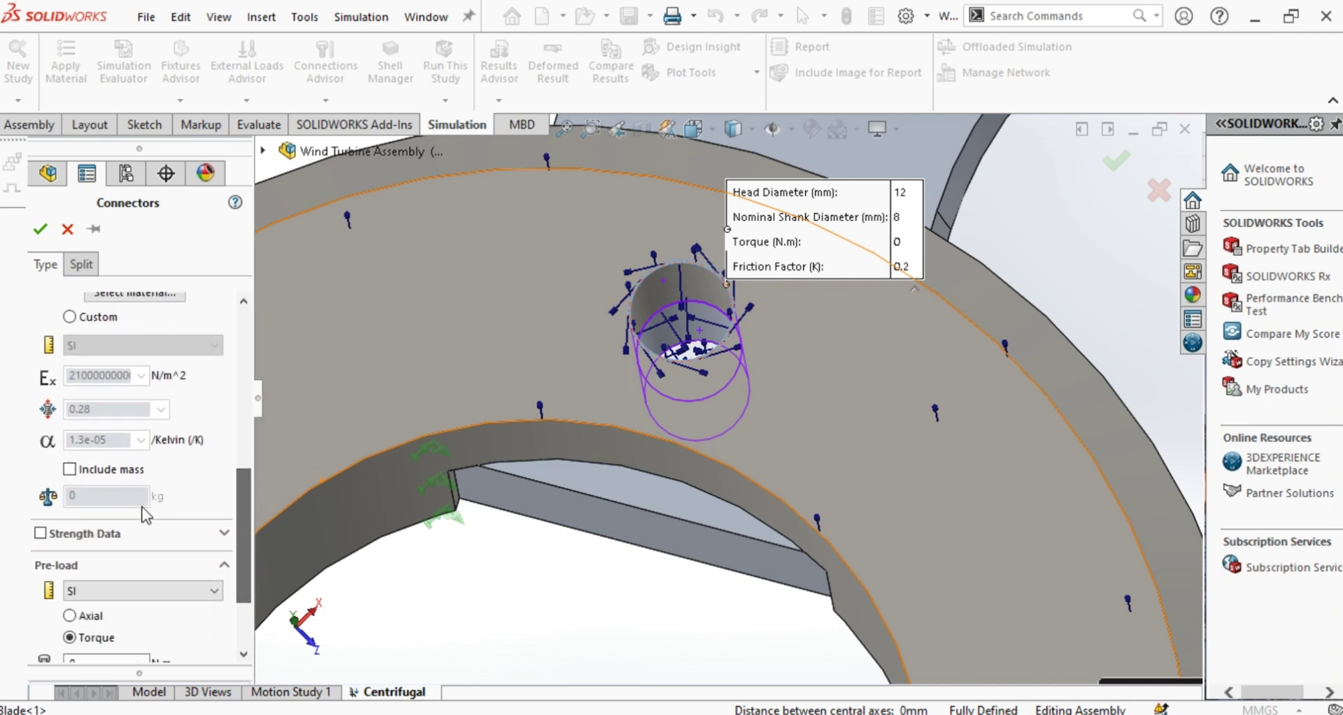
{"action": "left_click", "coordinate": [92, 532]}
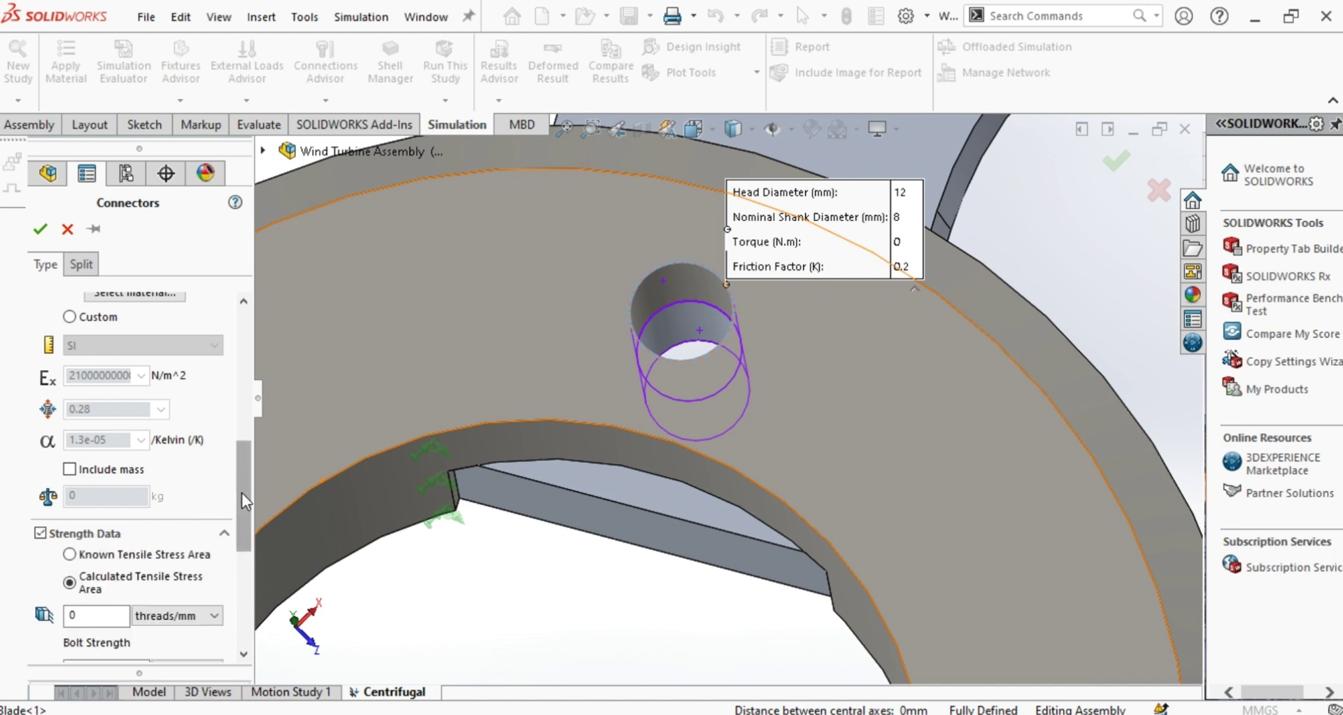
{"action": "left_click_drag", "start_coordinate": [241, 492], "coordinate": [243, 542]}
{"action": "left_click", "coordinate": [104, 453]}
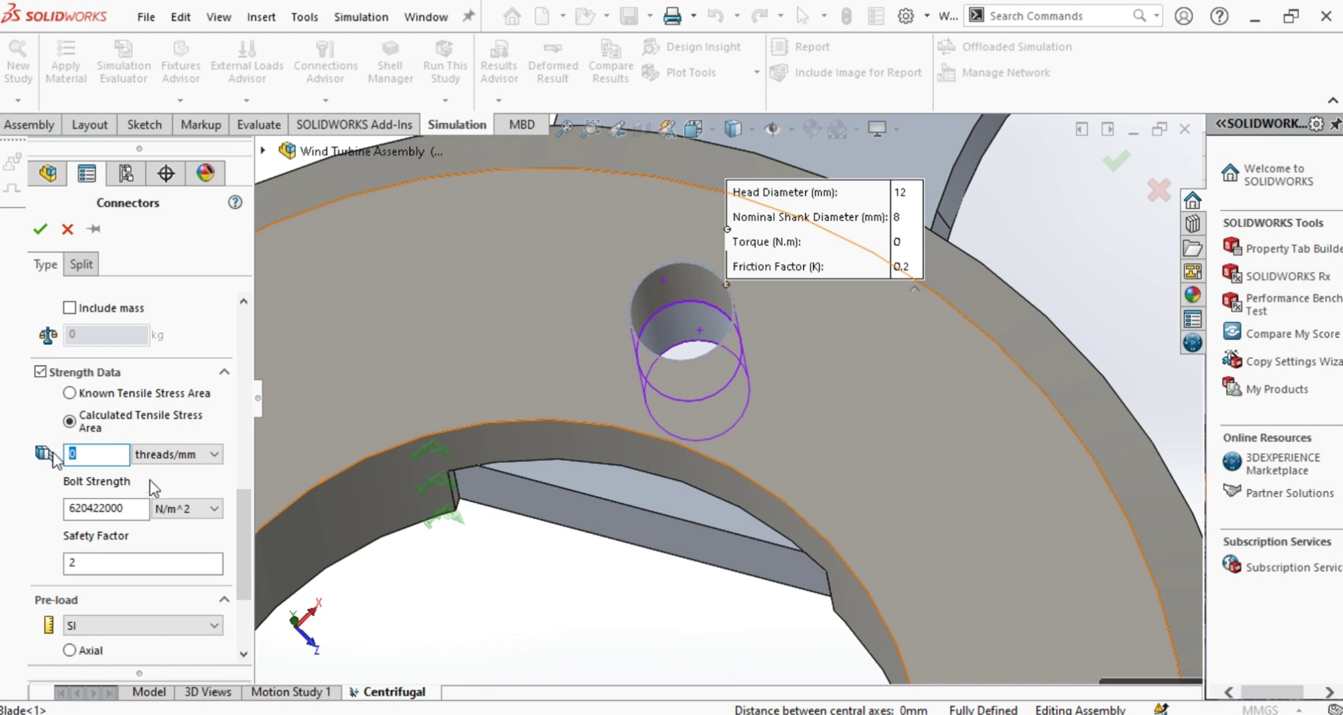
{"action": "type", "text": "1.25"}
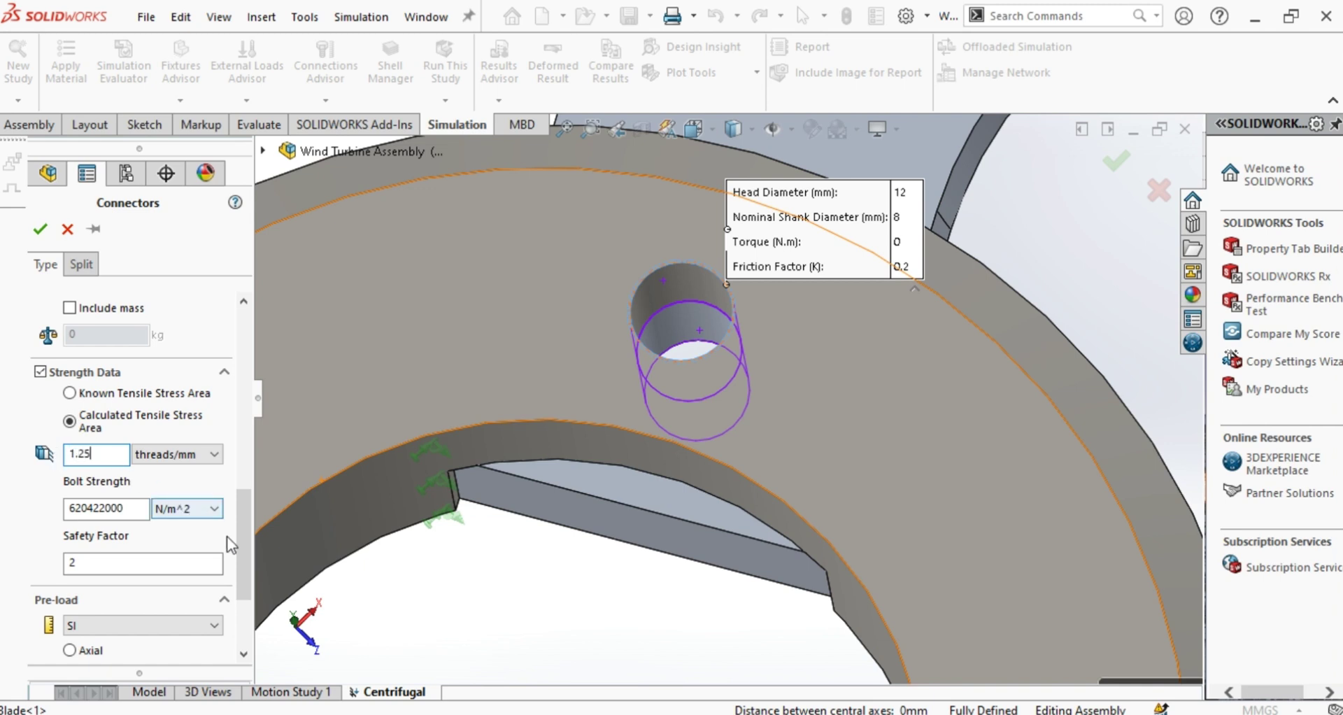
- Set the screw's torque pre-load to 10 N.m and finish the connector
{"action": "left_click_drag", "start_coordinate": [245, 554], "coordinate": [241, 600]}
{"action": "left_click", "coordinate": [98, 546]}
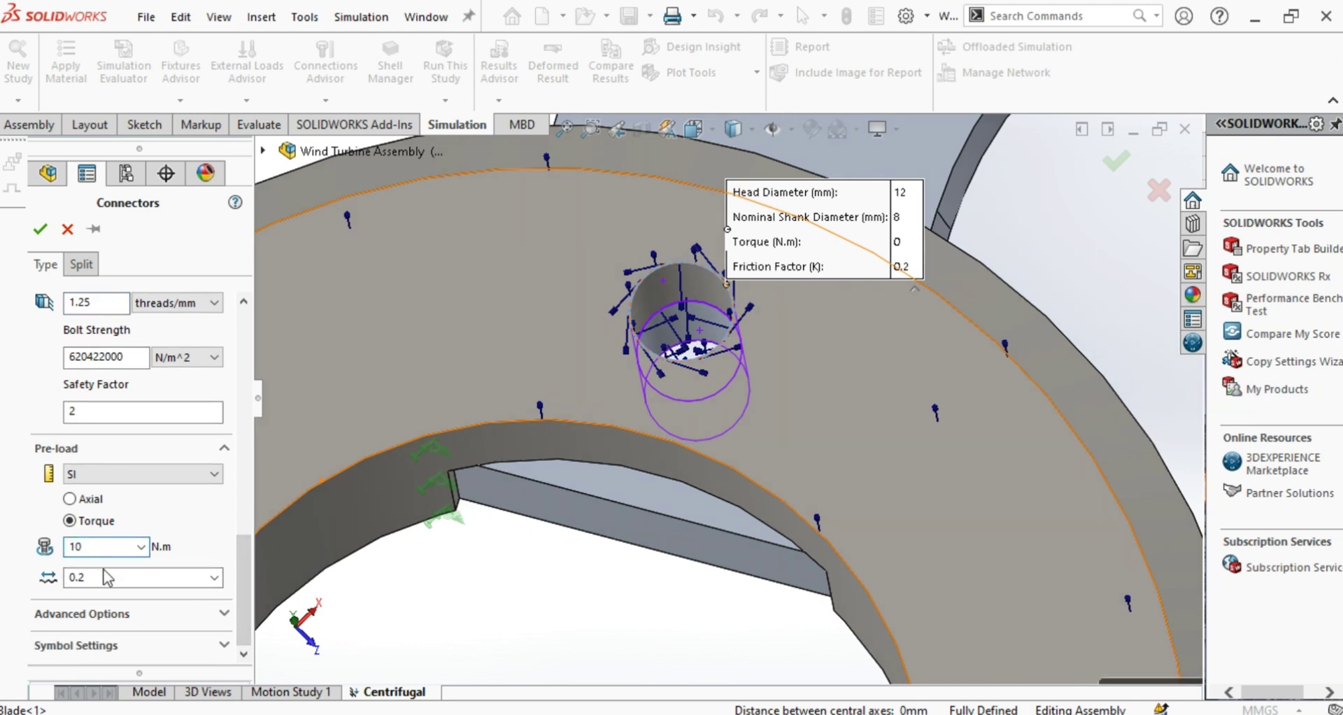
{"action": "left_click_drag", "start_coordinate": [241, 585], "coordinate": [258, 371]}
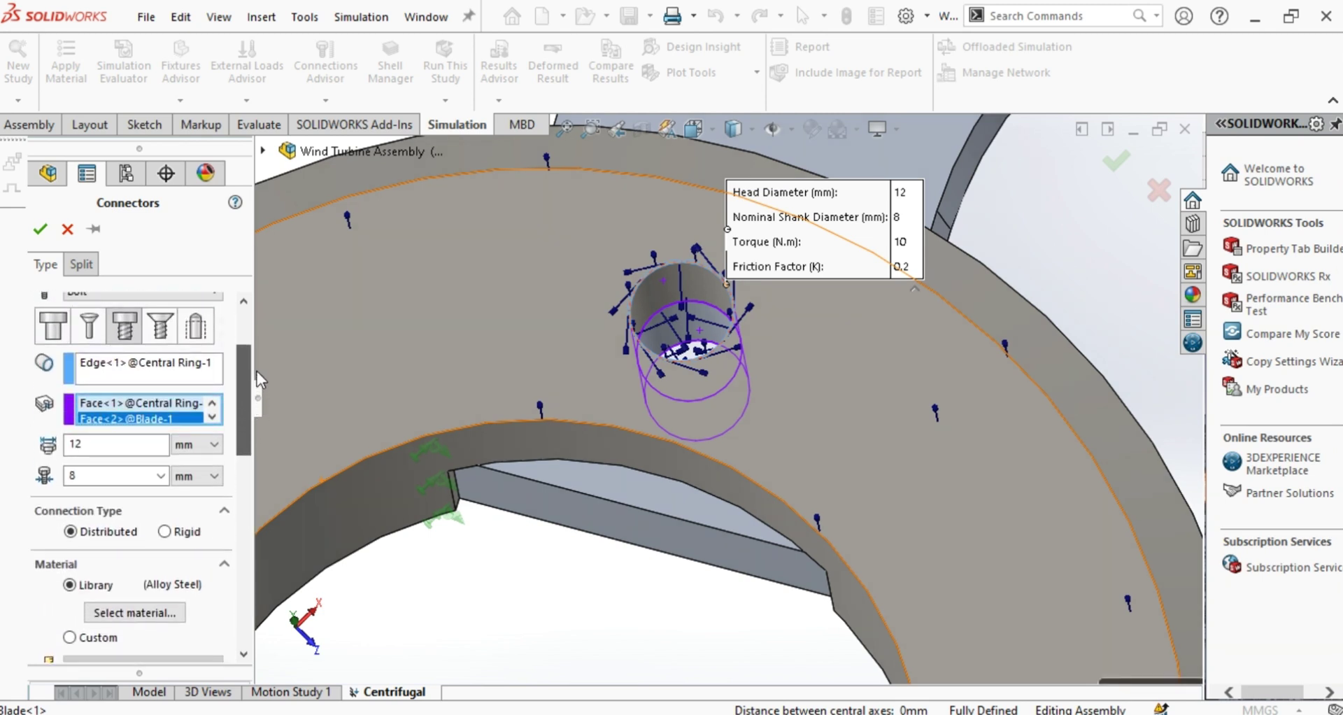
{"action": "left_click", "coordinate": [42, 231]}
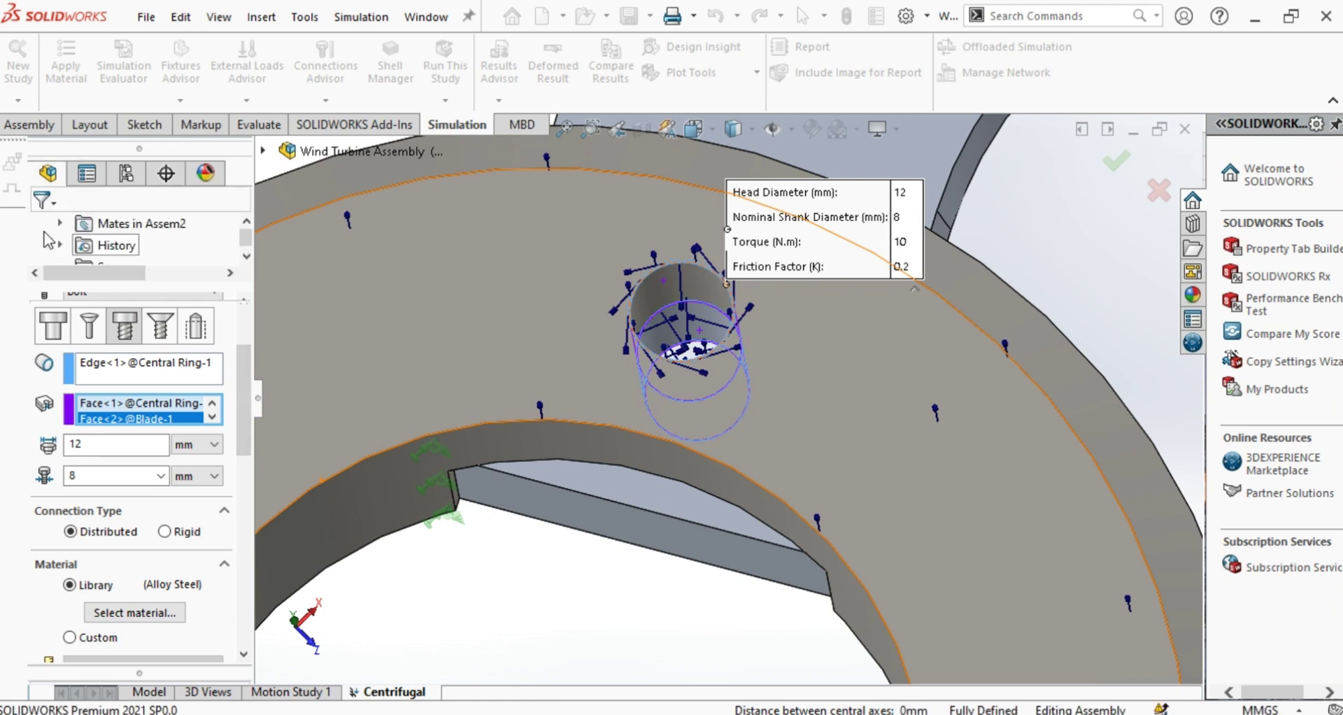
- Select the new counterbore screw connector in the study and examine its placement on the central ring
{"action": "left_click", "coordinate": [59, 424]}
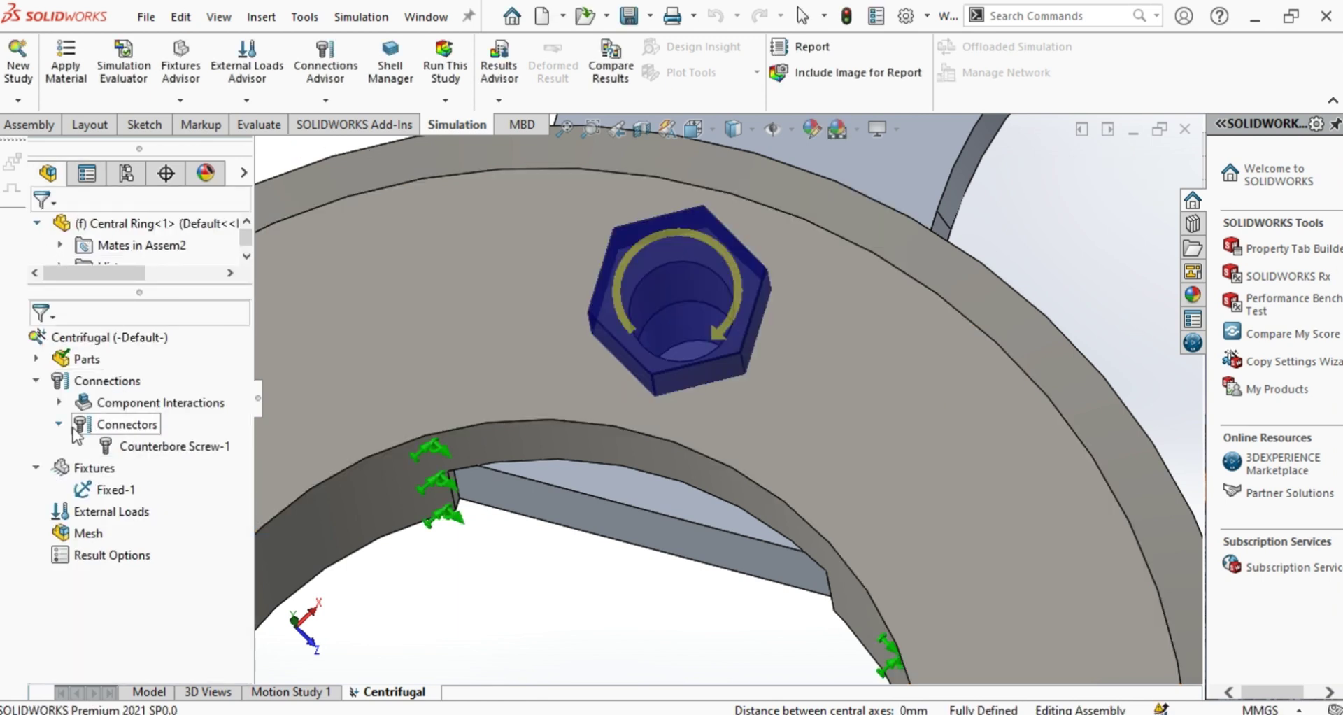
{"action": "left_click", "coordinate": [119, 444]}
{"action": "scroll", "coordinate": [766, 447], "scroll_direction": "up", "scroll_amount": 5}
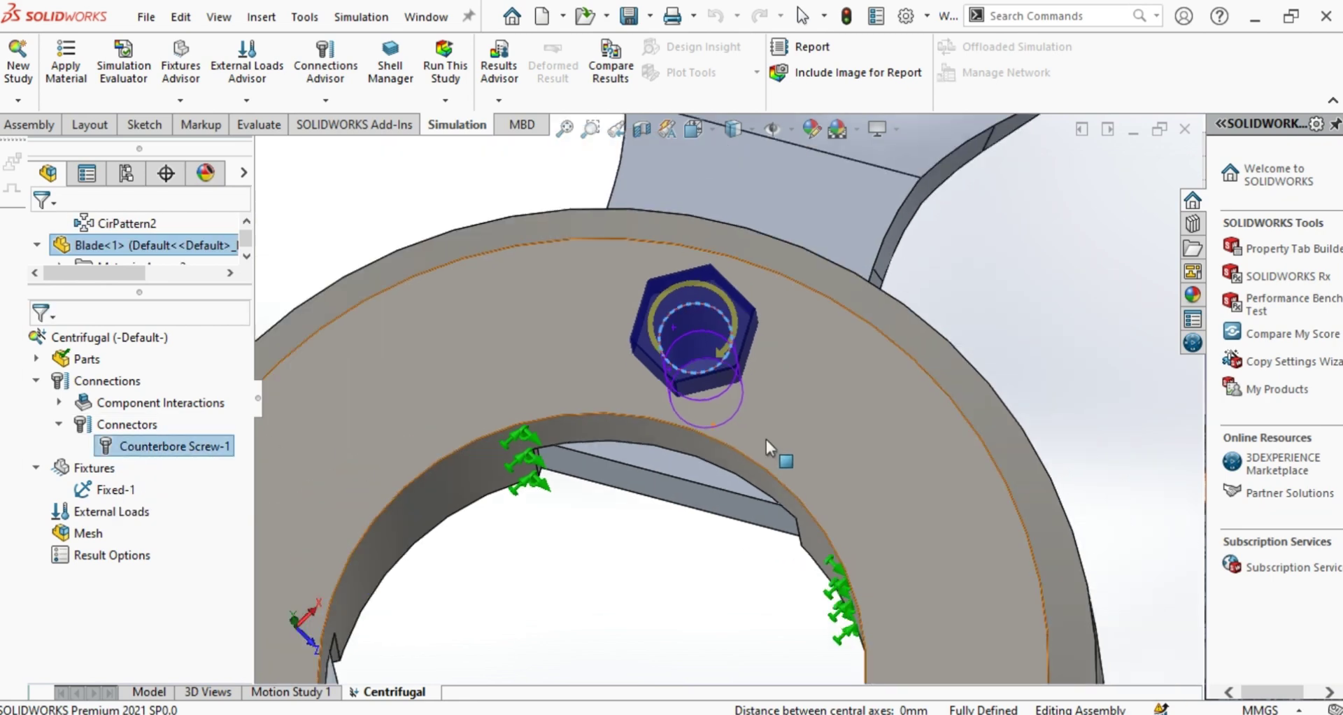
- Start a second counterbore screw connector with its head on the edge of the central ring's hole at the third blade
{"action": "left_click", "coordinate": [840, 375]}
{"action": "scroll", "coordinate": [723, 396], "scroll_direction": "down", "scroll_amount": 2}
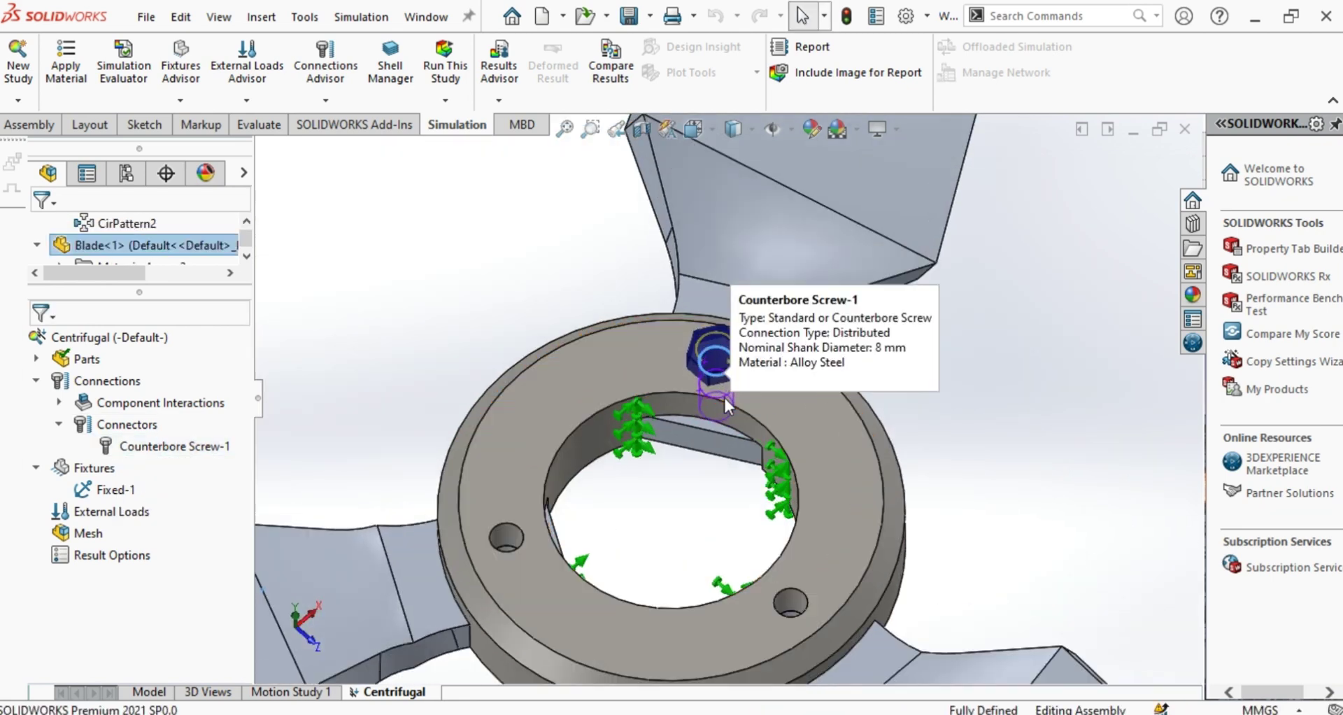
{"action": "right_click", "coordinate": [140, 424]}
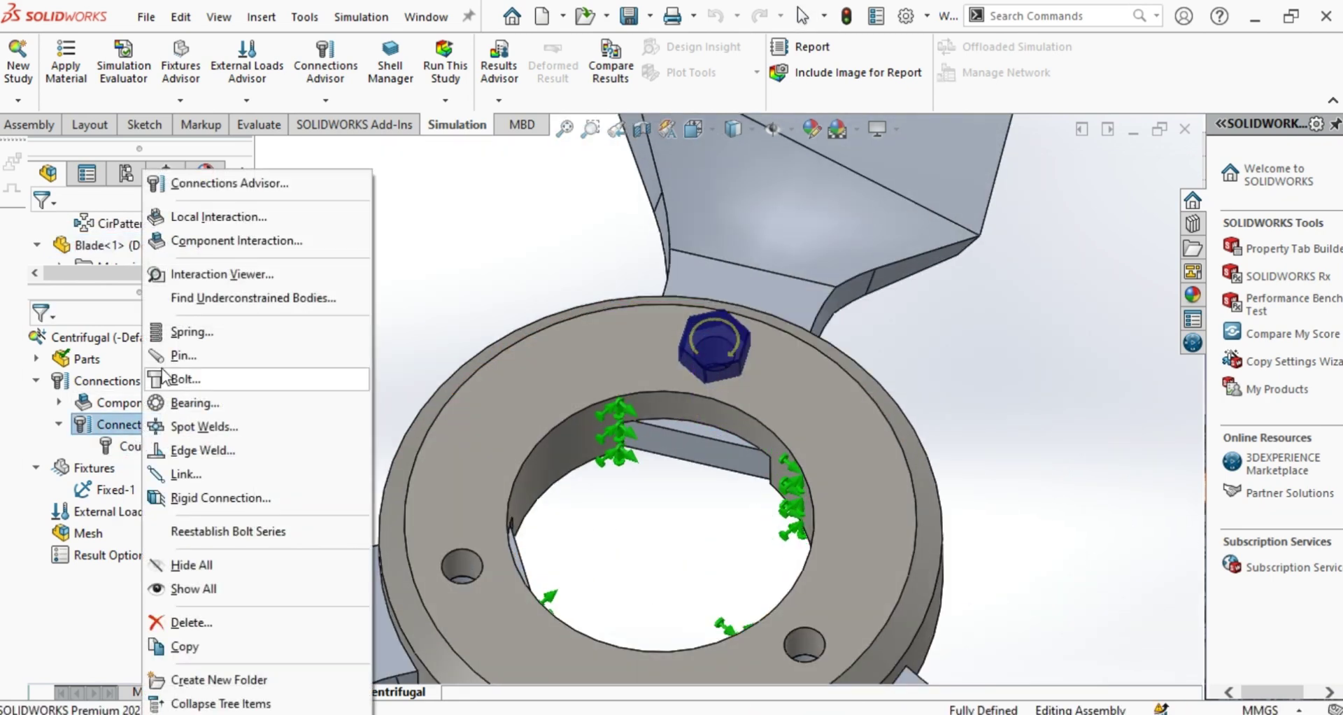
{"action": "left_click", "coordinate": [178, 358]}
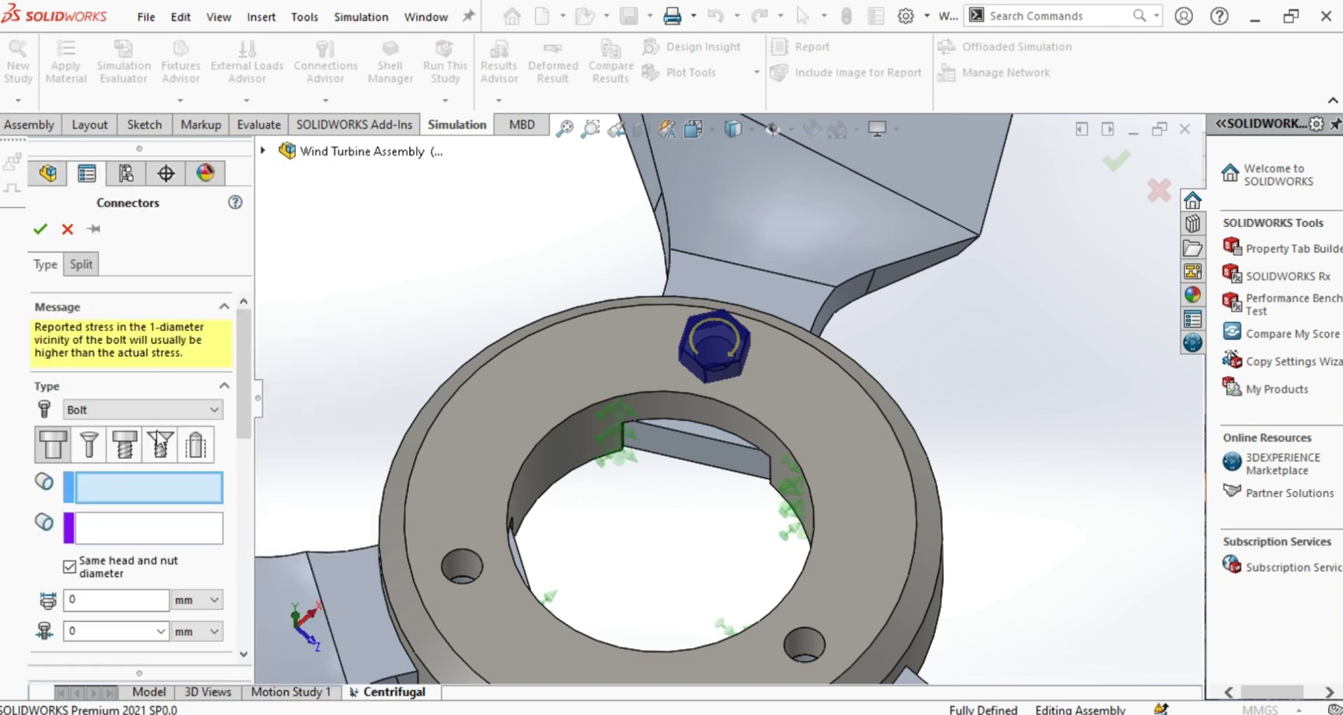
{"action": "left_click", "coordinate": [133, 445]}
{"action": "scroll", "coordinate": [867, 541], "scroll_direction": "up", "scroll_amount": 2}
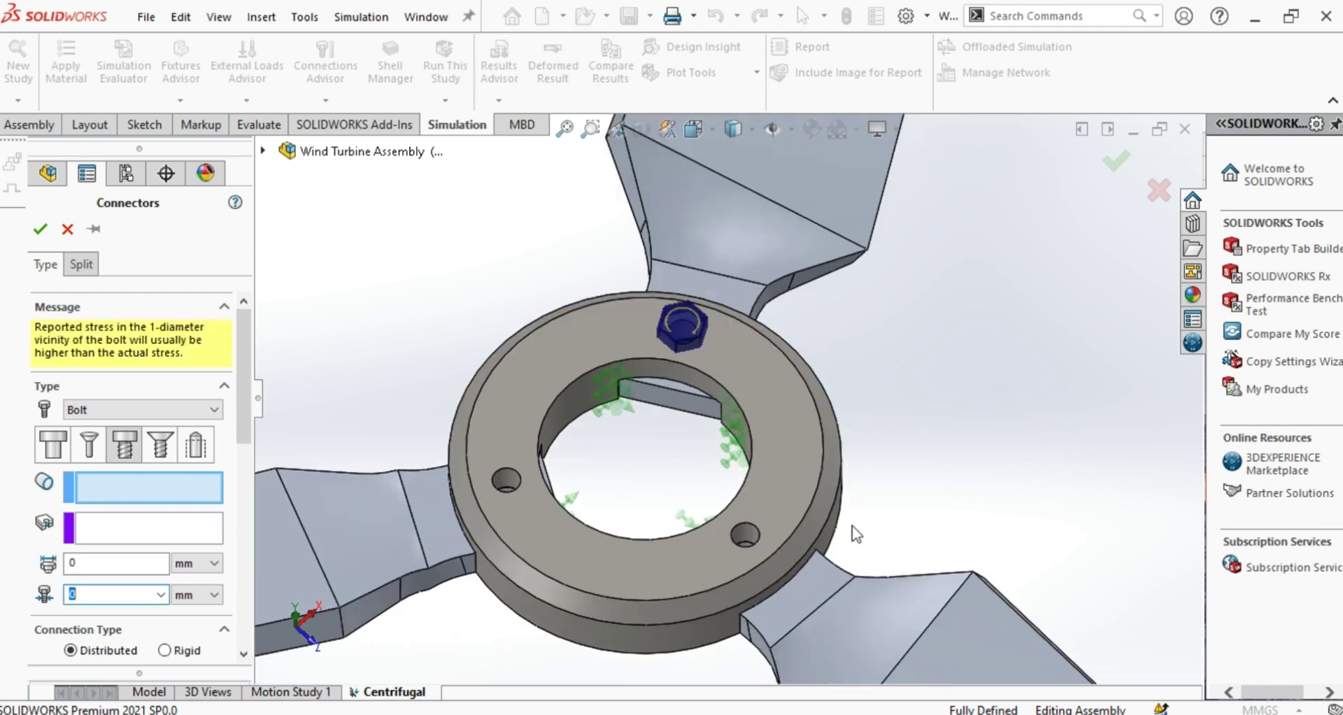
{"action": "scroll", "coordinate": [851, 526], "scroll_direction": "down", "scroll_amount": 5}
{"action": "left_click", "coordinate": [668, 517]}
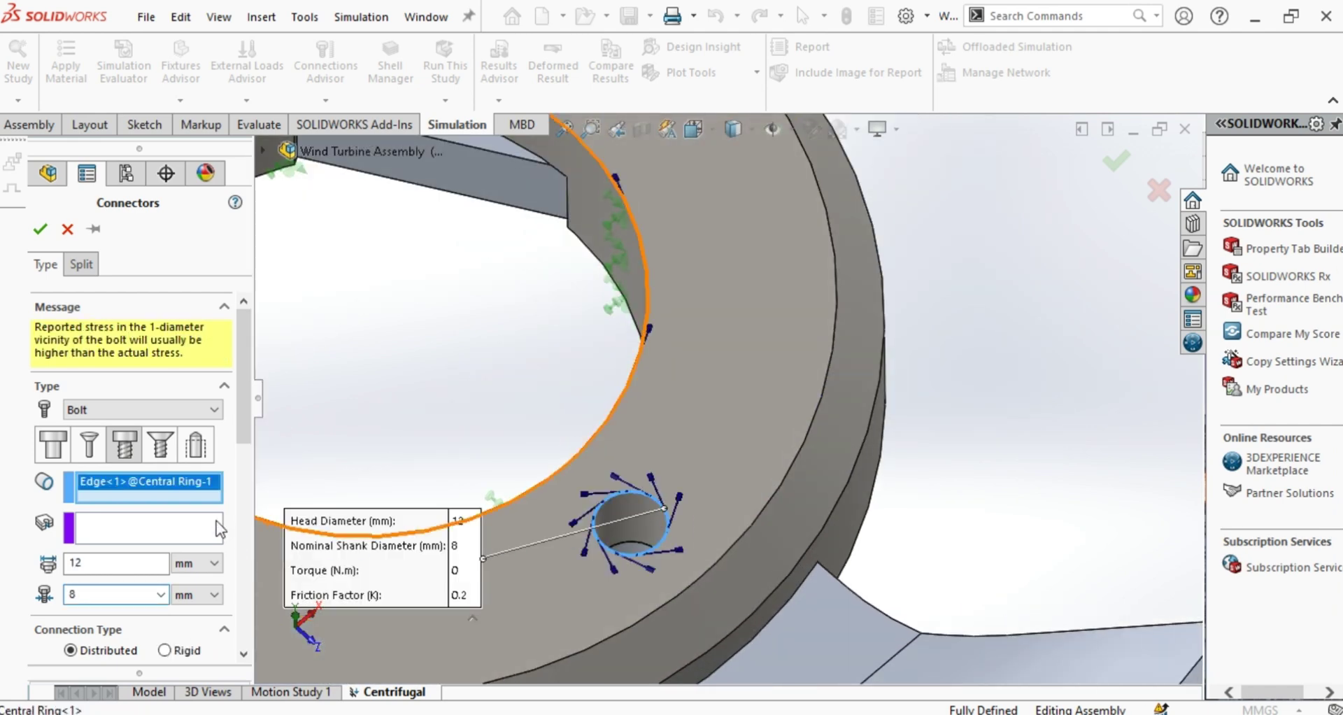
- Set the hole walls of the central ring and Blade-3 as the second screw's thread faces
{"action": "left_click", "coordinate": [175, 529]}
{"action": "left_click", "coordinate": [640, 518]}
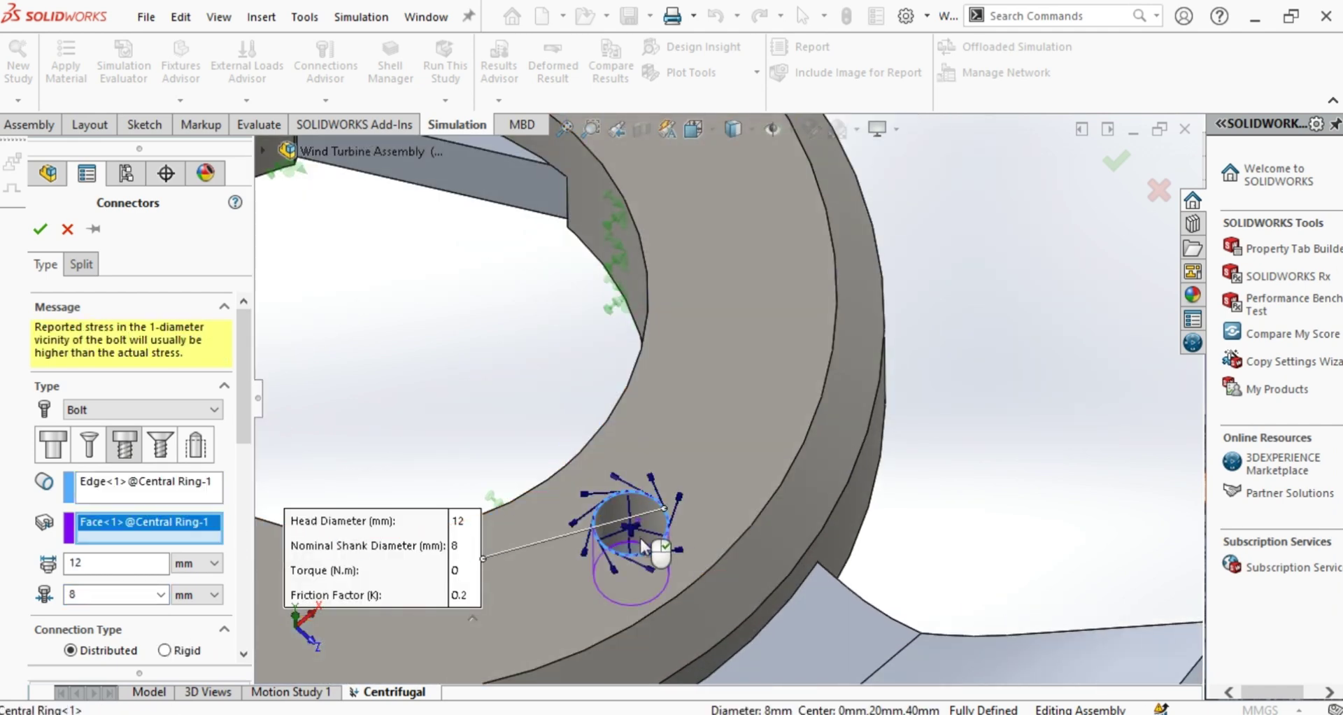
{"action": "middle_click_drag", "start_coordinate": [640, 539], "coordinate": [642, 570]}
{"action": "left_click", "coordinate": [642, 570]}
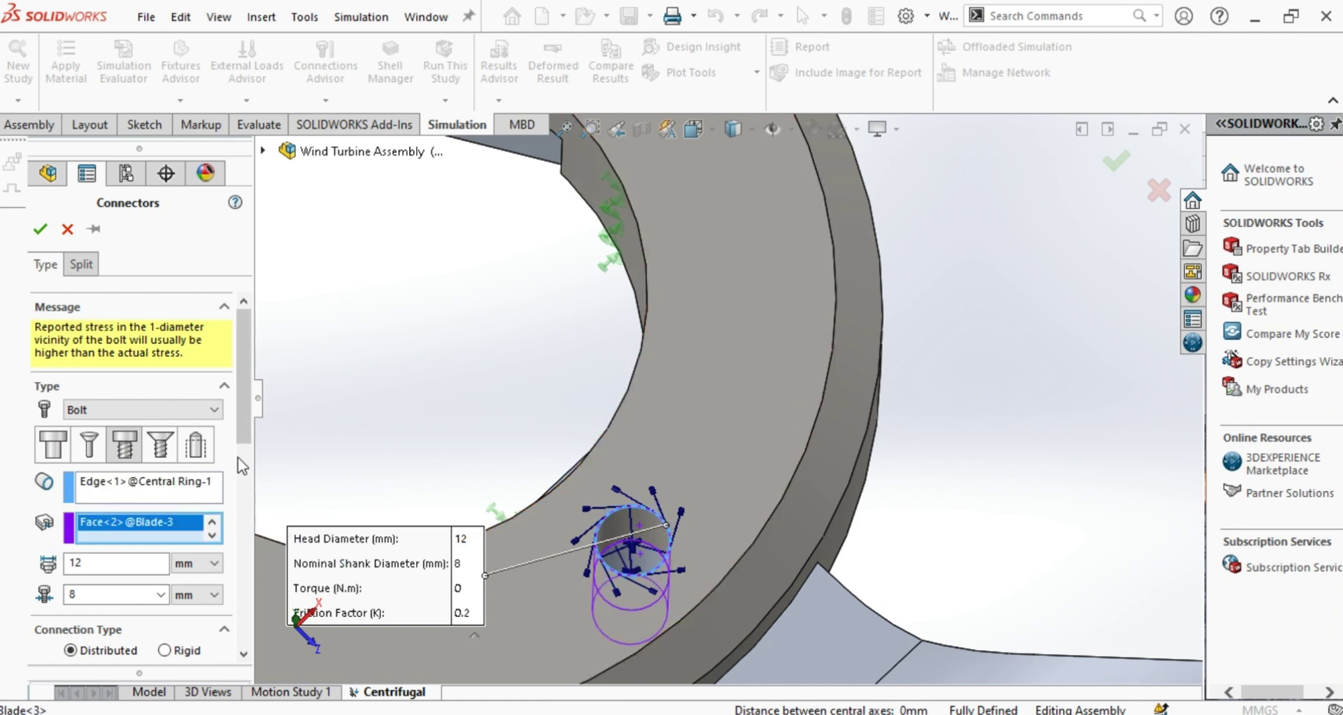
- Include strength data for the second screw, with a calculated tensile stress area using 1.25 threads/mm
{"action": "scroll", "coordinate": [238, 432], "scroll_direction": "down", "scroll_amount": 1}
{"action": "left_click_drag", "start_coordinate": [238, 432], "coordinate": [238, 518]}
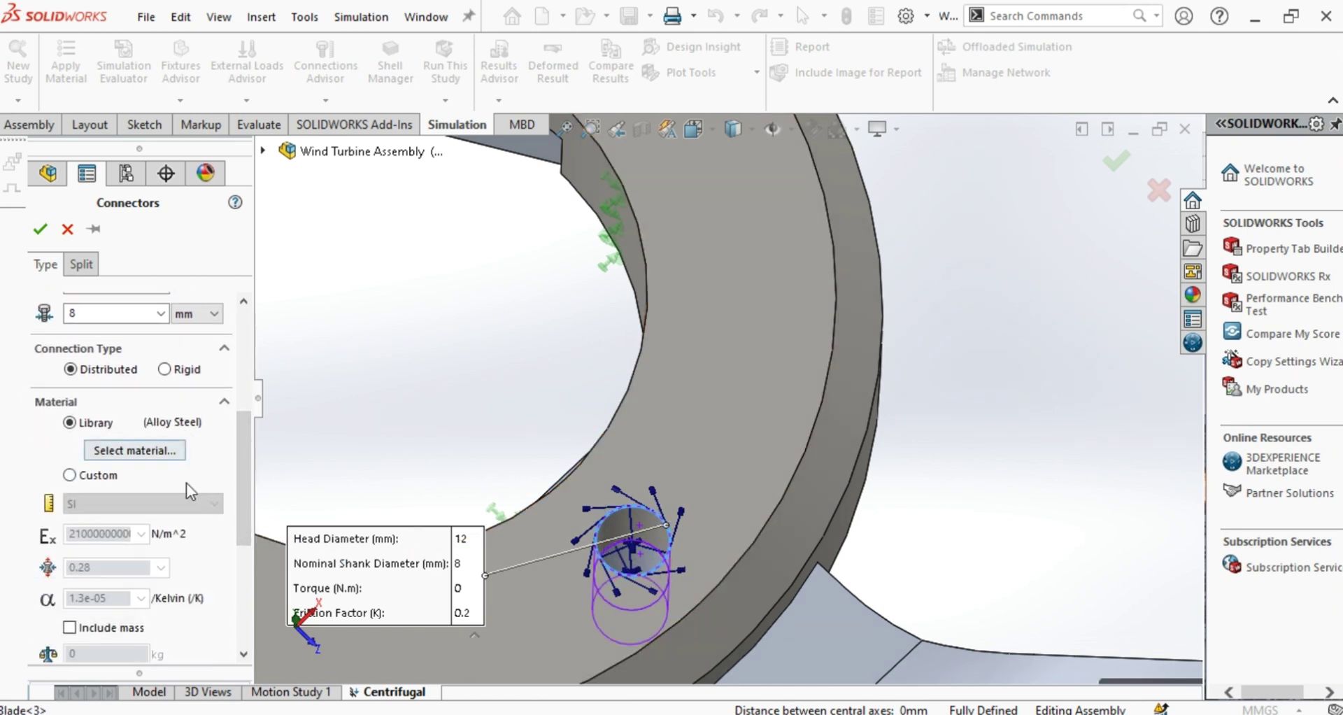
{"action": "left_click_drag", "start_coordinate": [246, 466], "coordinate": [246, 502]}
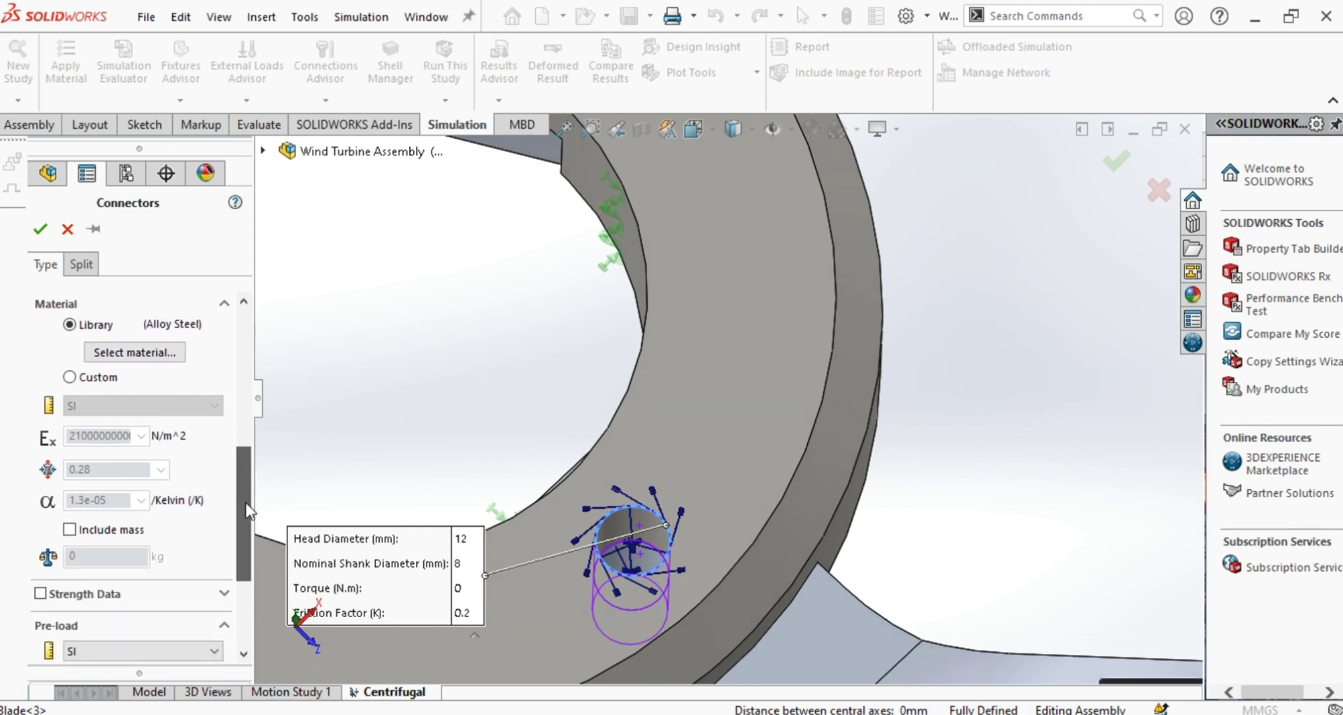
{"action": "left_click", "coordinate": [76, 593]}
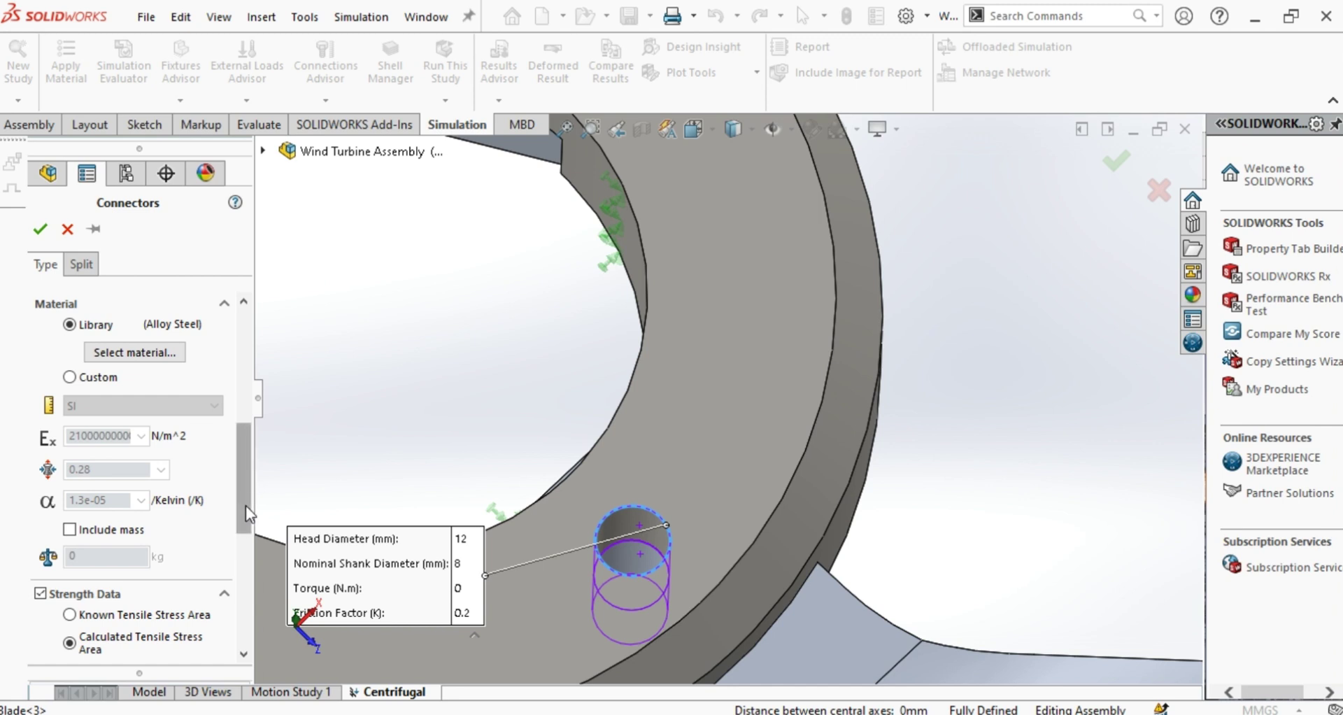
{"action": "left_click_drag", "start_coordinate": [246, 505], "coordinate": [245, 584]}
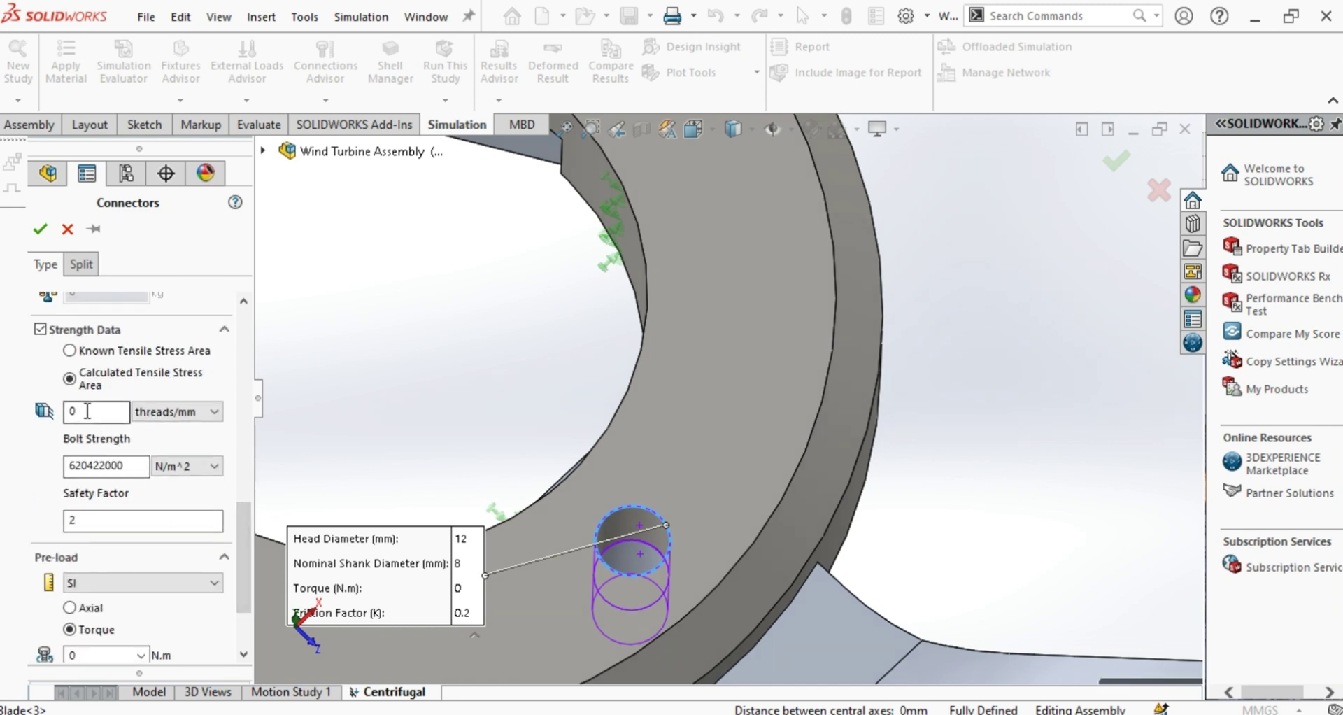
{"action": "key", "text": "BackSpace"}
{"action": "type", "text": "1.25"}
- Set the second screw's torque pre-load to 10 N.m, check its face selections and finish the connector
{"action": "left_click_drag", "start_coordinate": [251, 528], "coordinate": [247, 576]}
{"action": "double_click", "coordinate": [111, 550]}
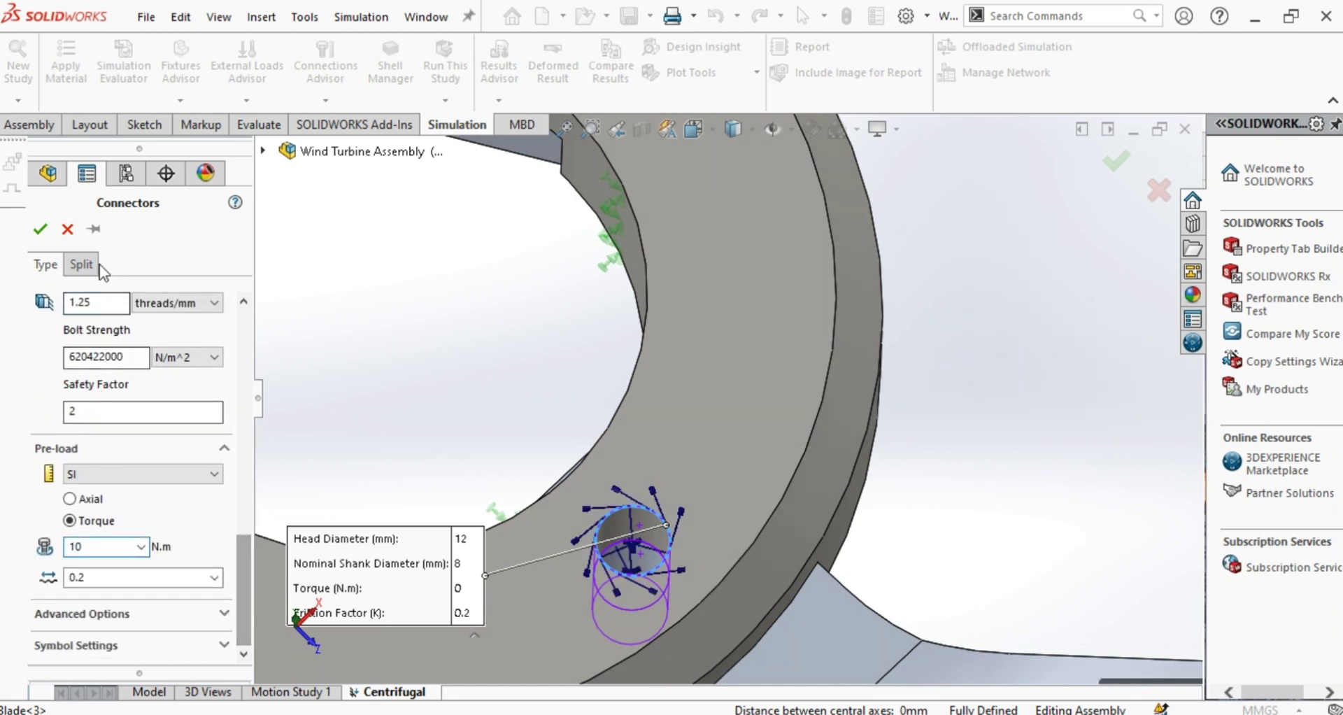
{"action": "left_click_drag", "start_coordinate": [245, 543], "coordinate": [265, 374]}
{"action": "left_click", "coordinate": [214, 415]}
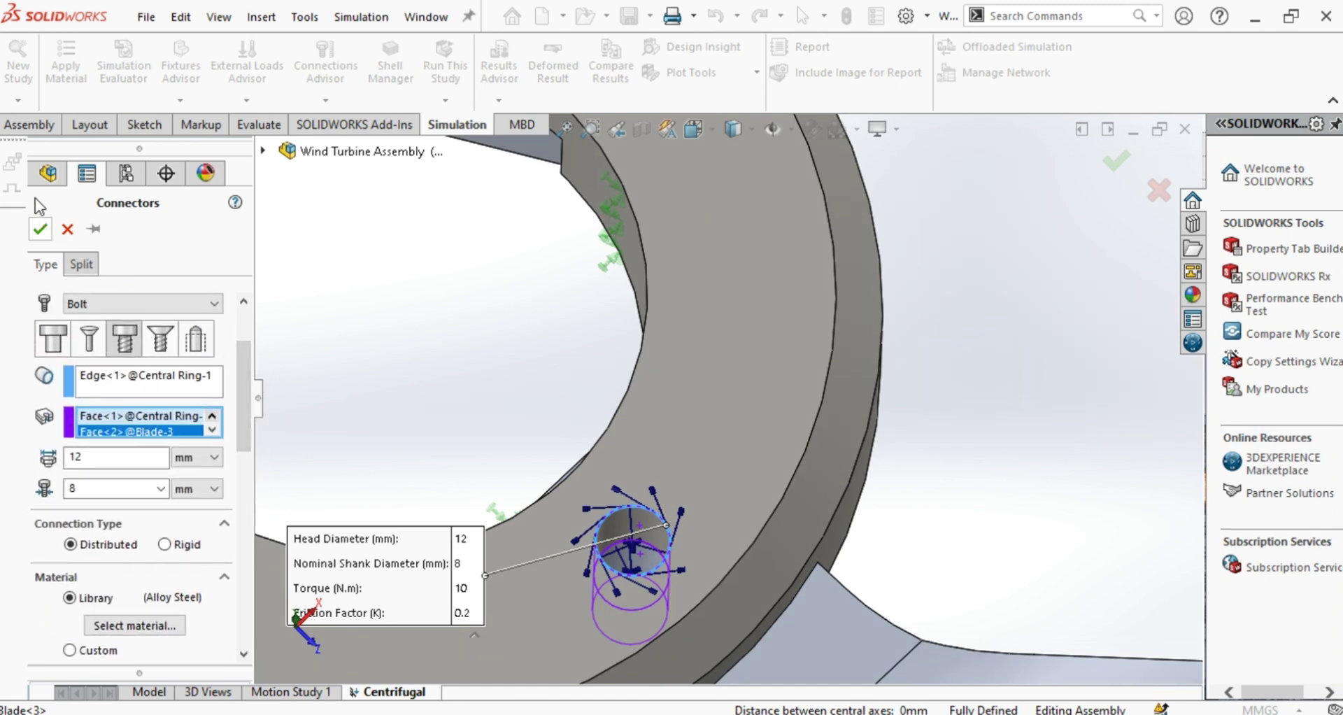
{"action": "left_click", "coordinate": [40, 229]}
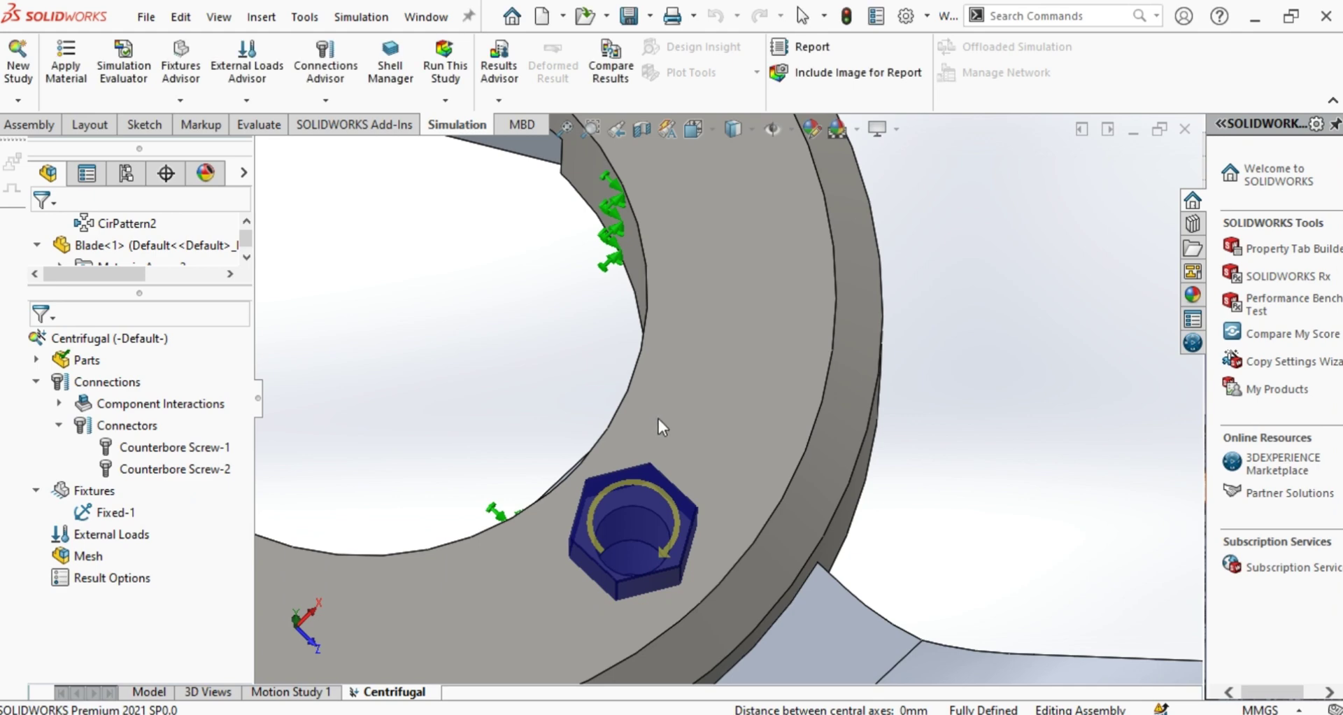
- Start a third counterbore screw connector with its head on the edge of the central ring's remaining open hole
{"action": "scroll", "coordinate": [657, 418], "scroll_direction": "up", "scroll_amount": 5}
{"action": "scroll", "coordinate": [544, 427], "scroll_direction": "down", "scroll_amount": 3}
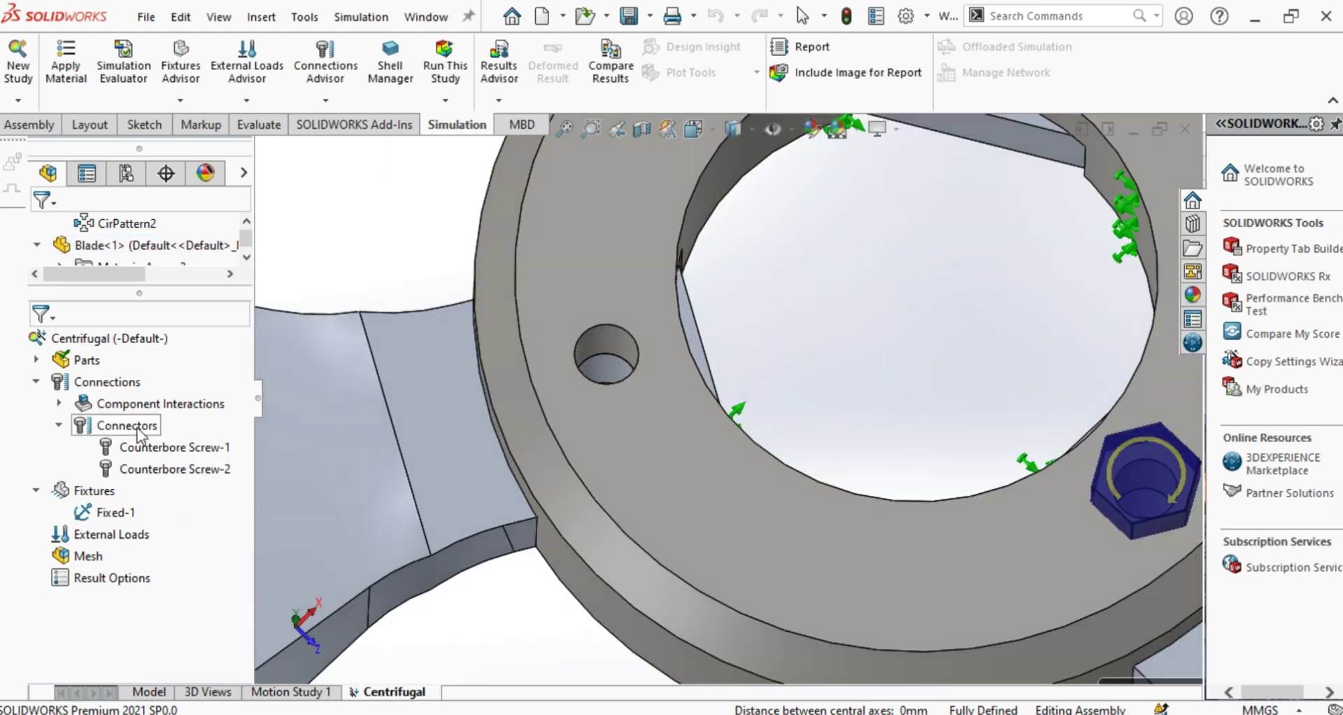
{"action": "right_click", "coordinate": [137, 427]}
{"action": "key", "text": "Escape"}
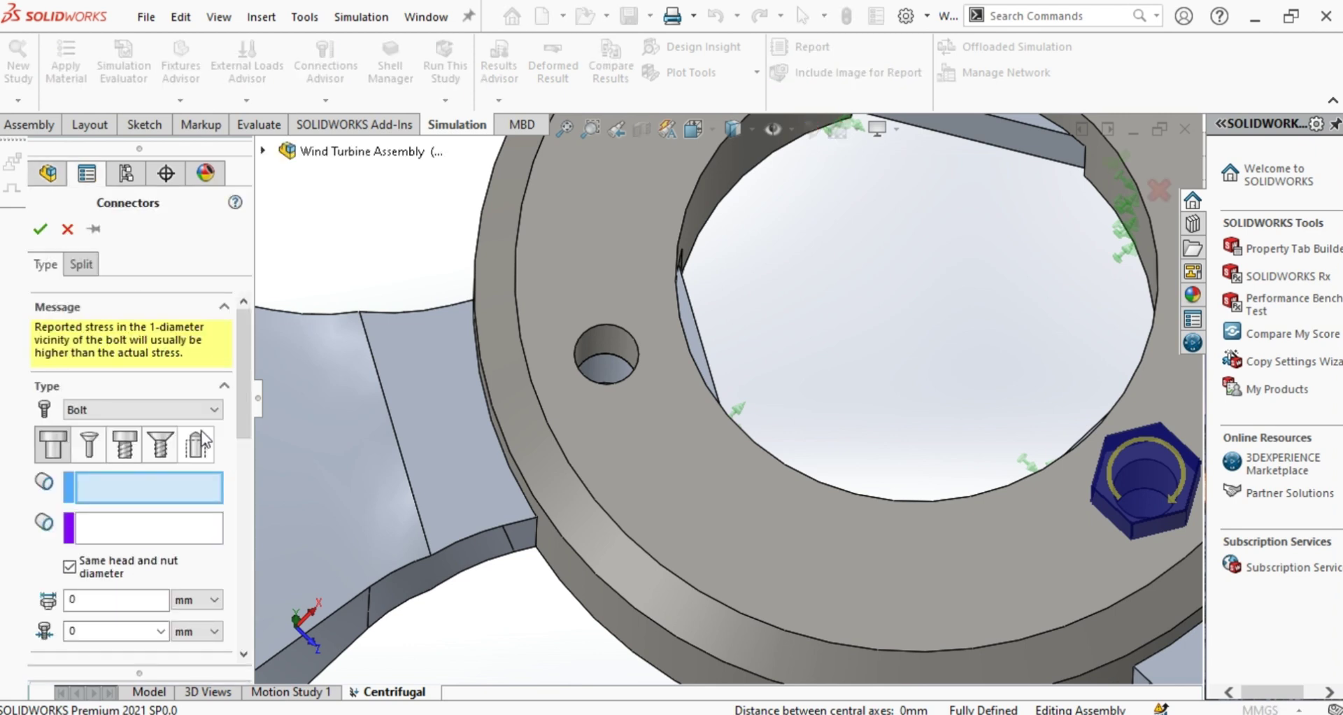
{"action": "scroll", "coordinate": [225, 389], "scroll_direction": "down", "scroll_amount": 3}
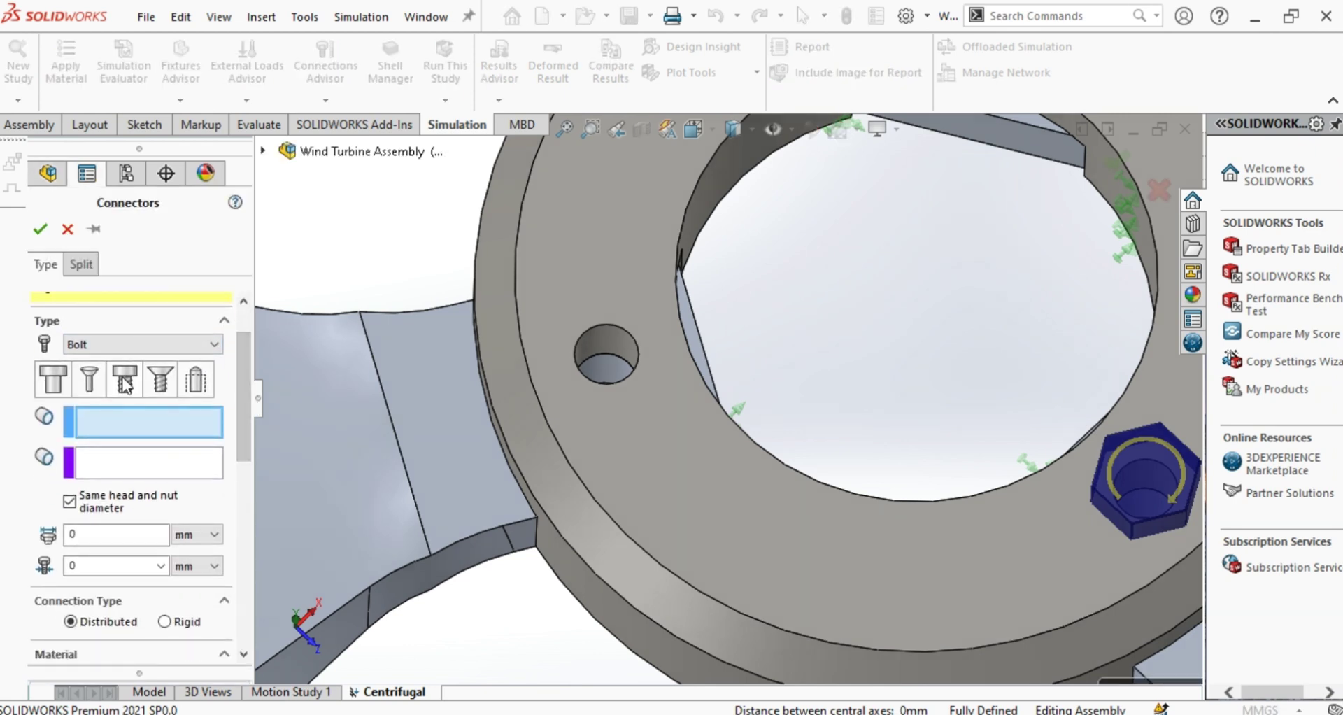
{"action": "left_click", "coordinate": [636, 366]}
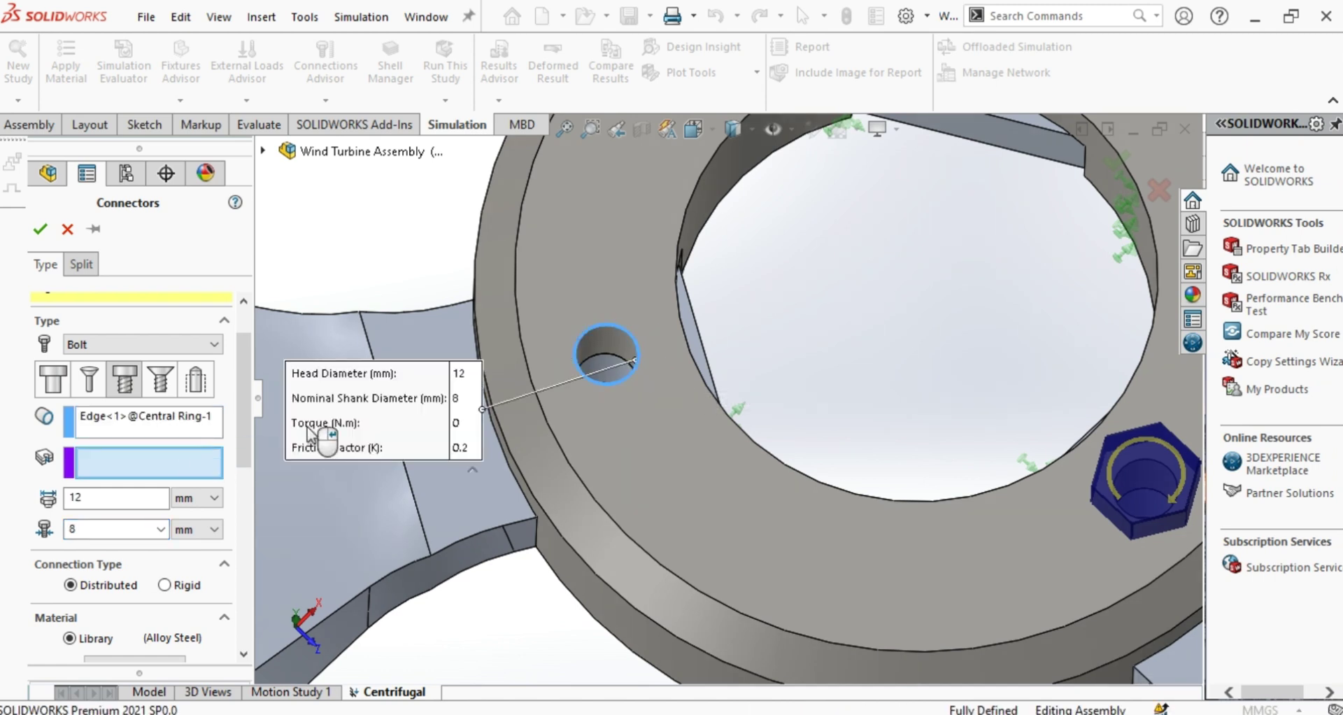
- Set the hole walls of the central ring and Blade-2 as the third screw's thread faces
{"action": "scroll", "coordinate": [598, 385], "scroll_direction": "down", "scroll_amount": 3}
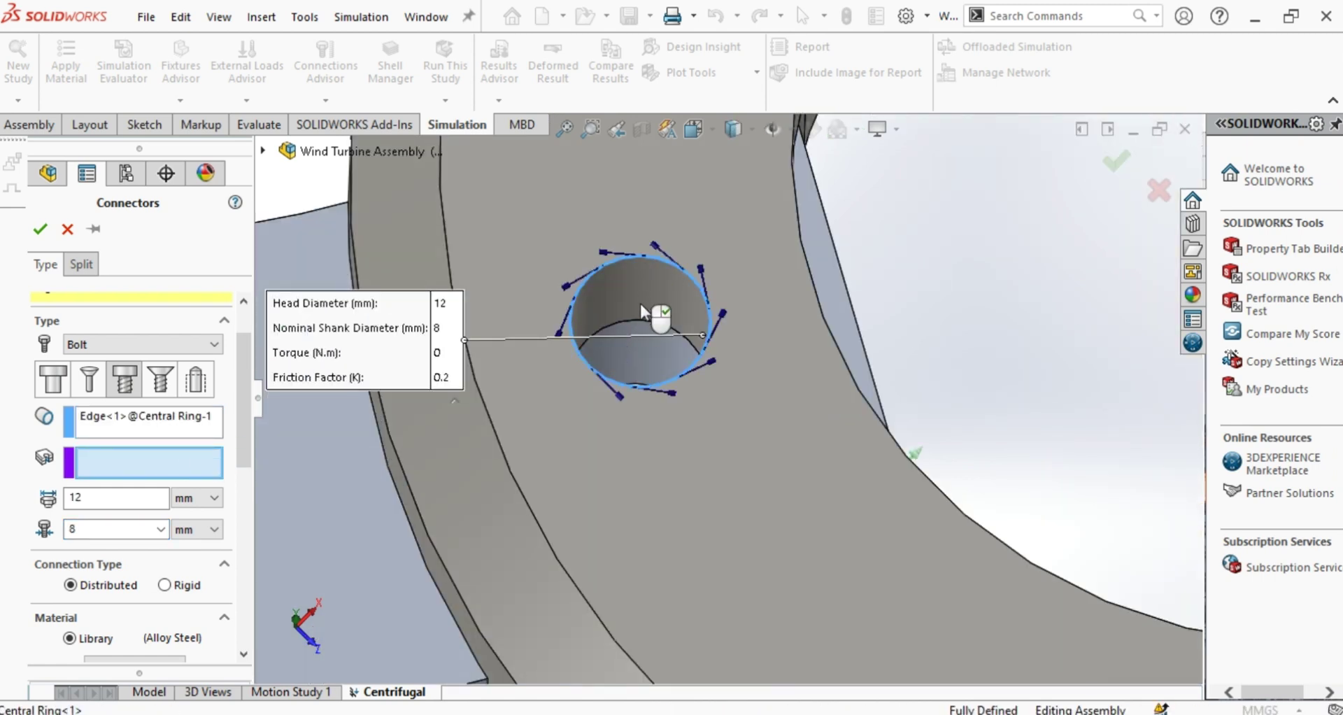
{"action": "left_click", "coordinate": [640, 344]}
{"action": "left_click", "coordinate": [640, 344]}
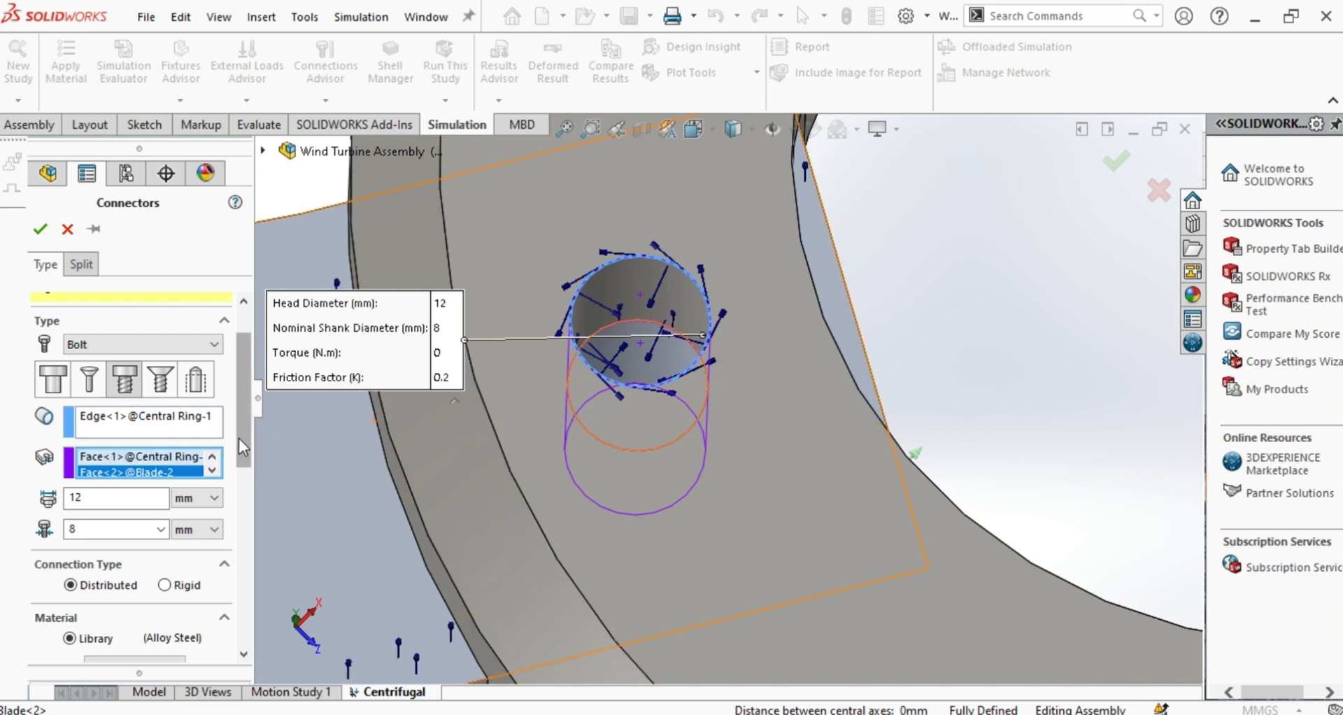
- Include strength data for the third screw, with a calculated tensile stress area using 1.25 threads/mm
{"action": "scroll", "coordinate": [238, 438], "scroll_direction": "down", "scroll_amount": 2}
{"action": "left_click_drag", "start_coordinate": [248, 477], "coordinate": [246, 574]}
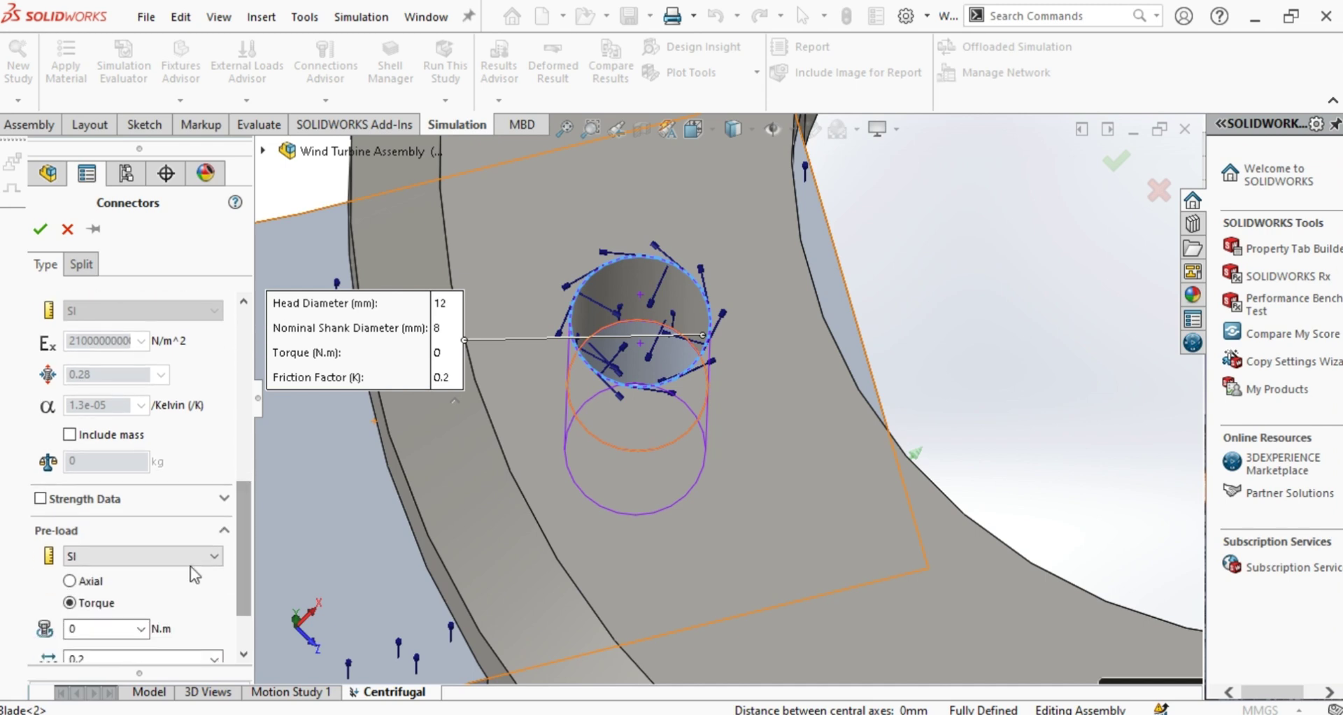
{"action": "left_click", "coordinate": [83, 499]}
{"action": "scroll", "coordinate": [241, 519], "scroll_direction": "down", "scroll_amount": 2}
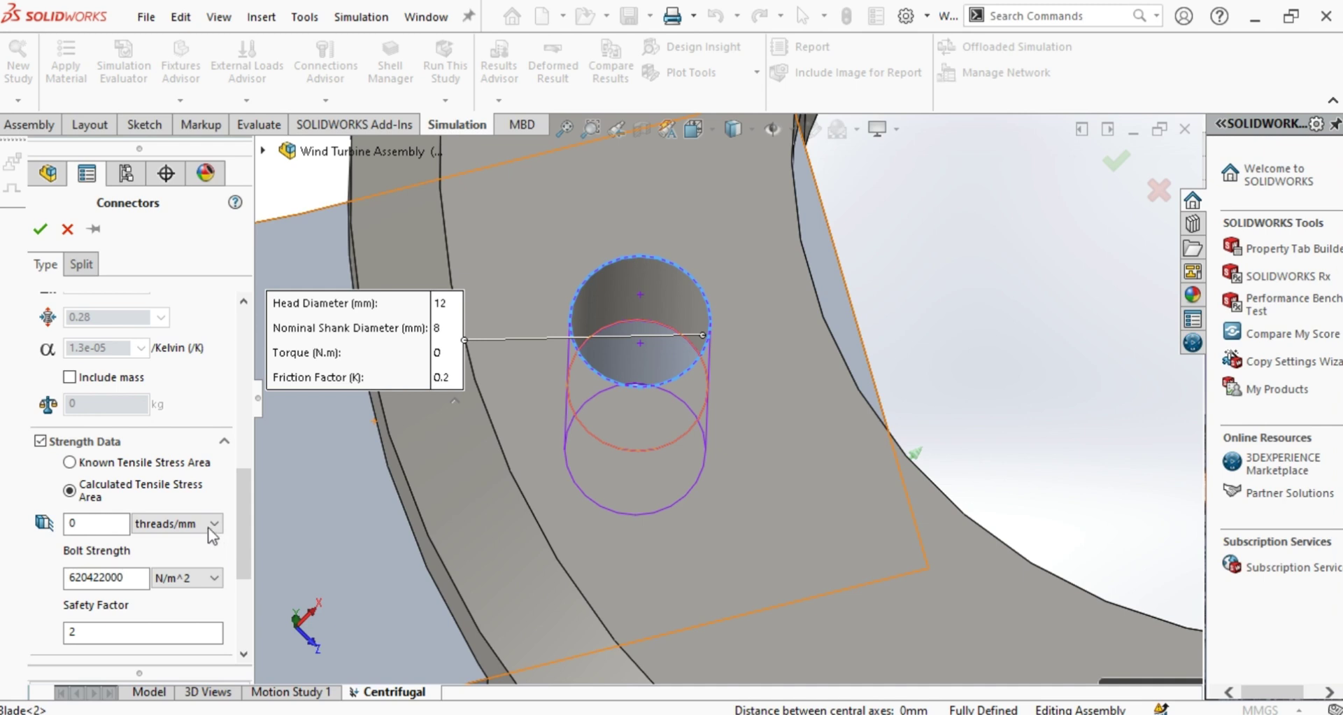
{"action": "left_click", "coordinate": [128, 525]}
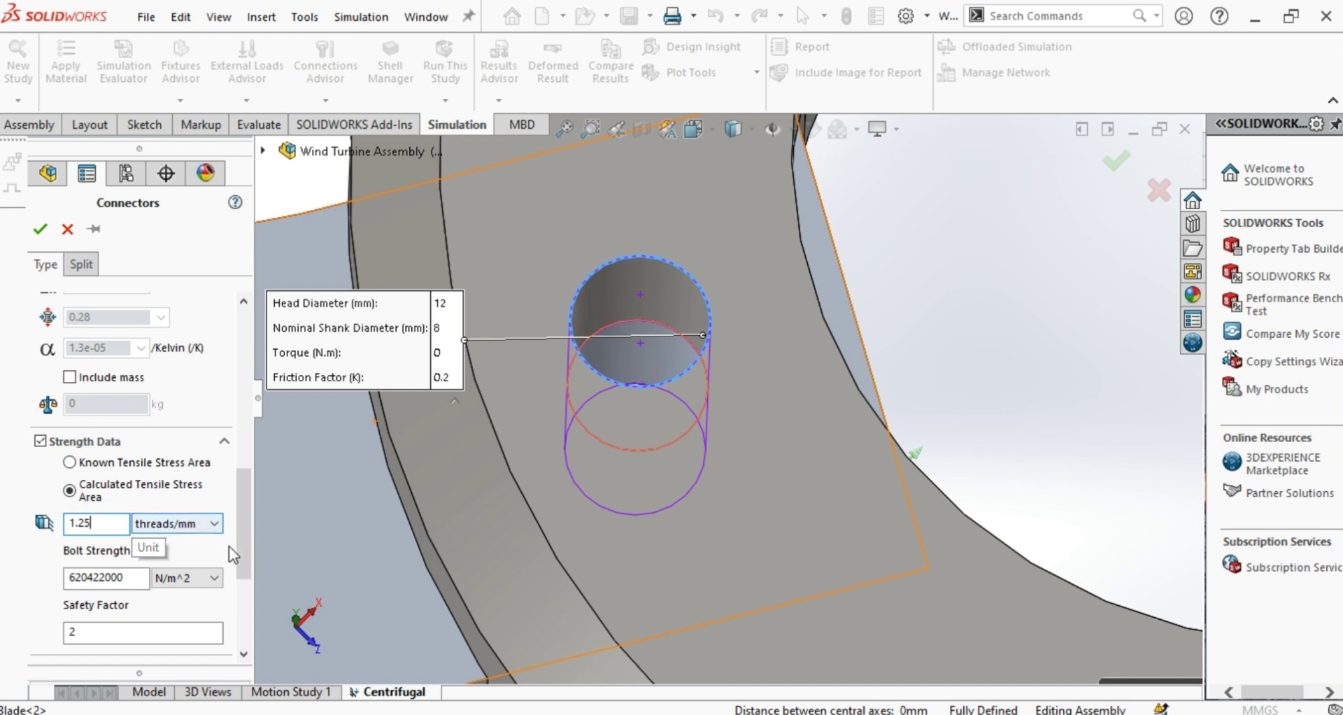
- Set the third screw's torque pre-load to 10 N.m and finish the connector
{"action": "left_click_drag", "start_coordinate": [249, 557], "coordinate": [248, 623]}
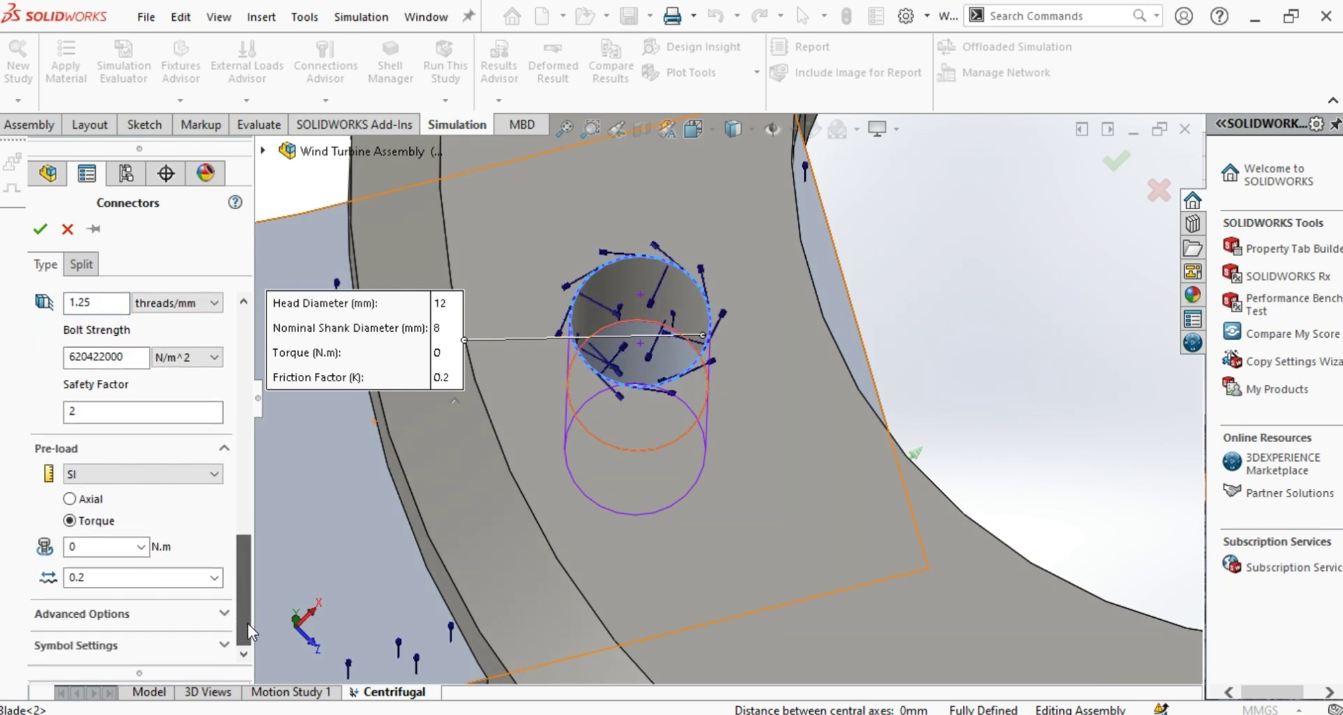
{"action": "double_click", "coordinate": [94, 543]}
{"action": "type", "text": "1"}
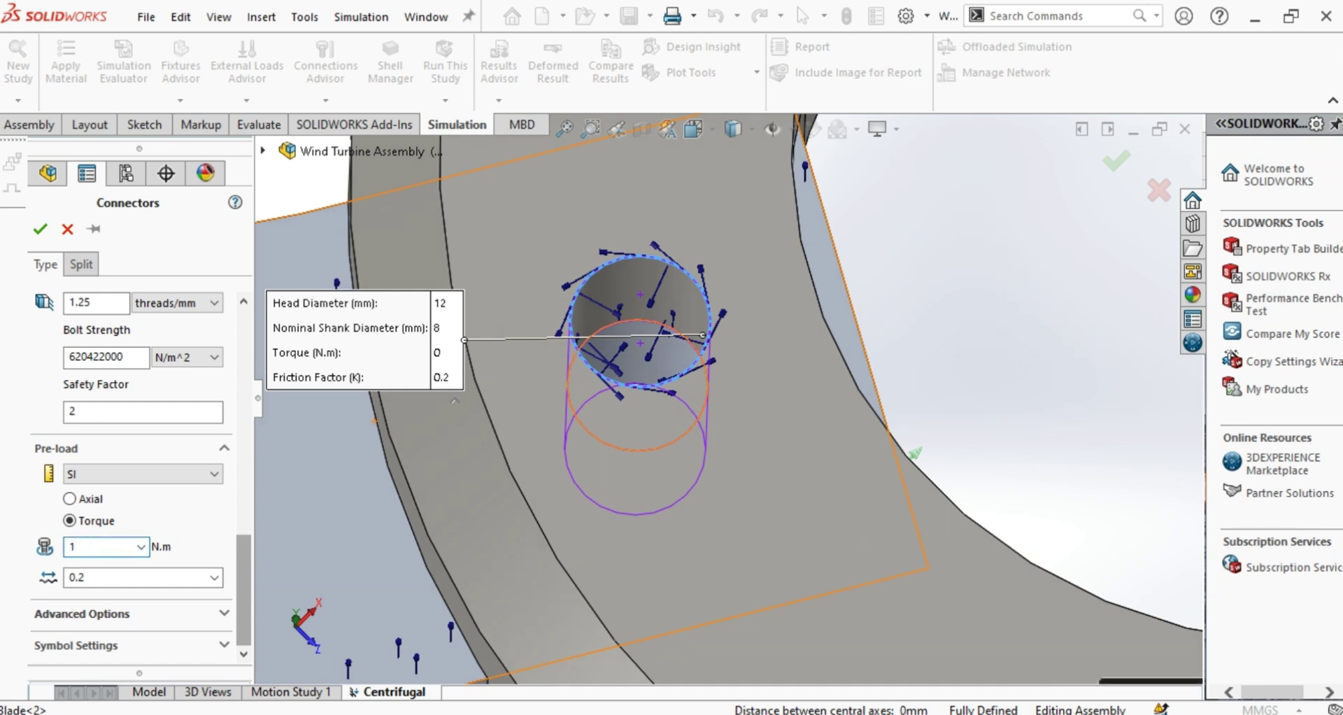
{"action": "left_click", "coordinate": [242, 565]}
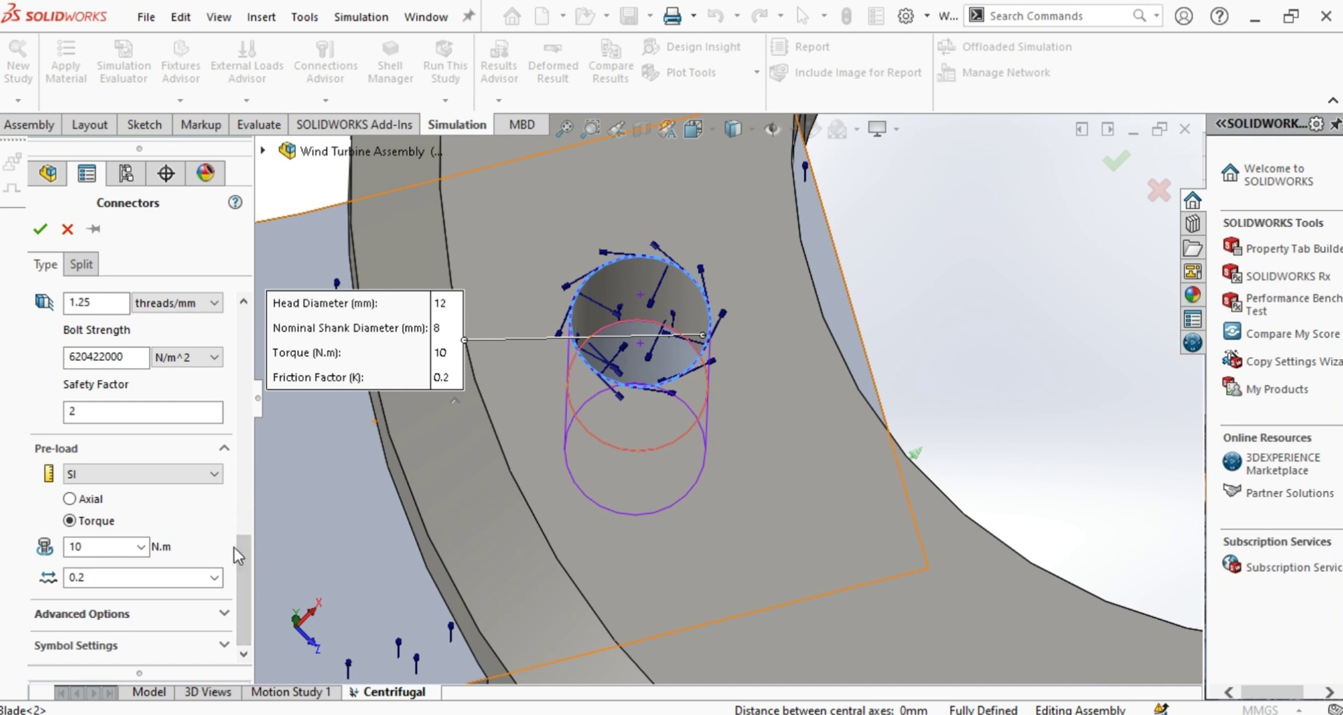
{"action": "left_click", "coordinate": [40, 233]}
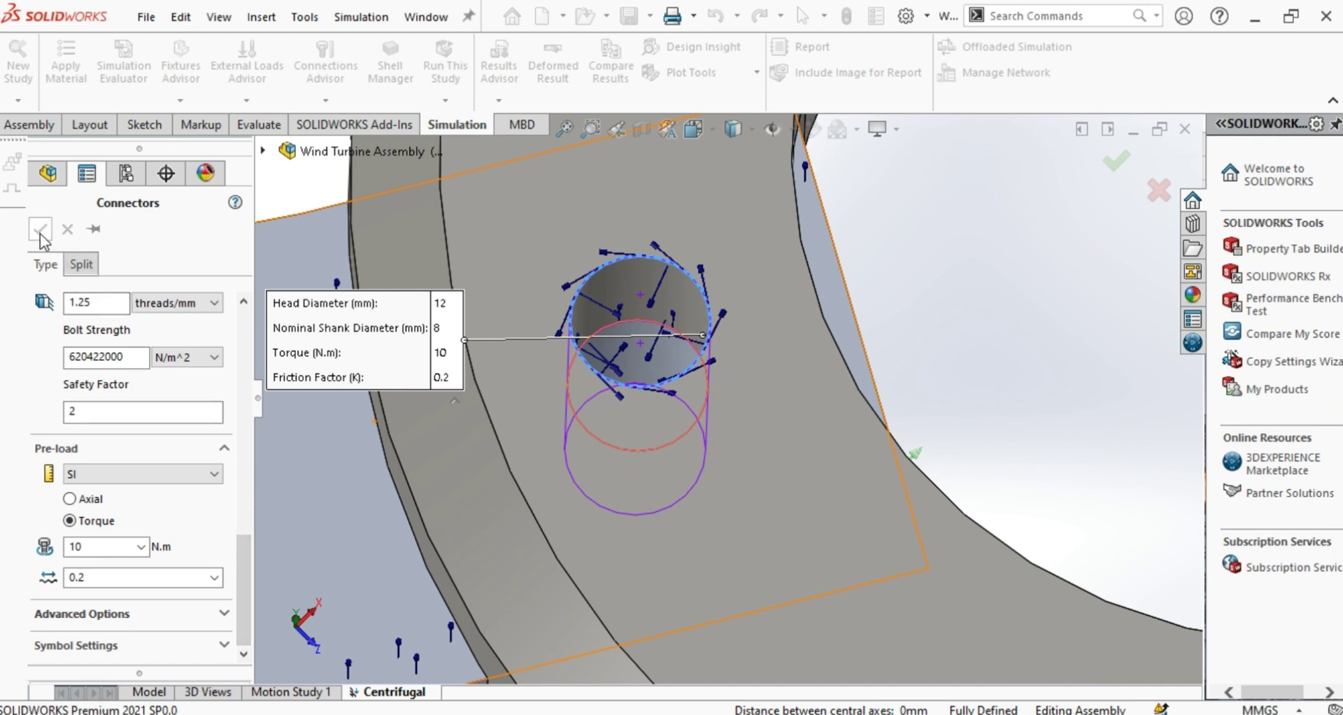
{"action": "scroll", "coordinate": [947, 426], "scroll_direction": "up", "scroll_amount": 5}
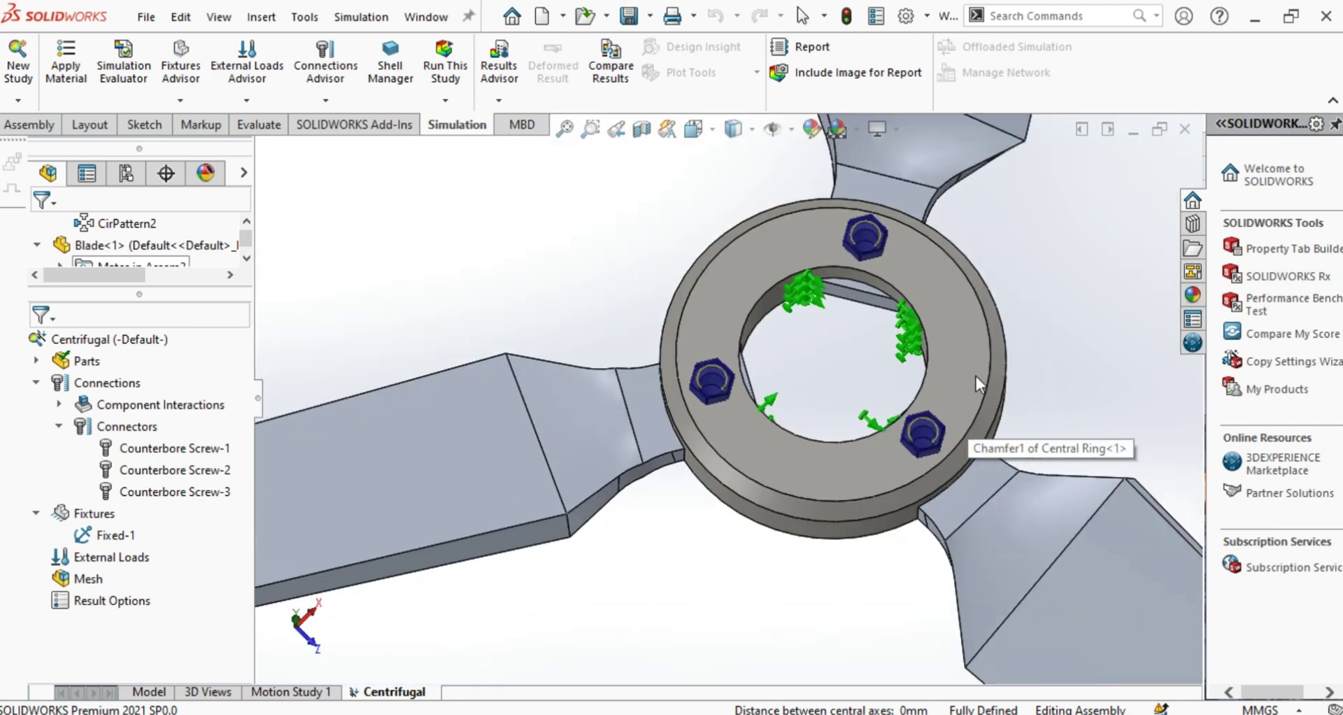
- Start a local interaction definition for the study and set it to find local interactions automatically
{"action": "right_click", "coordinate": [82, 383]}
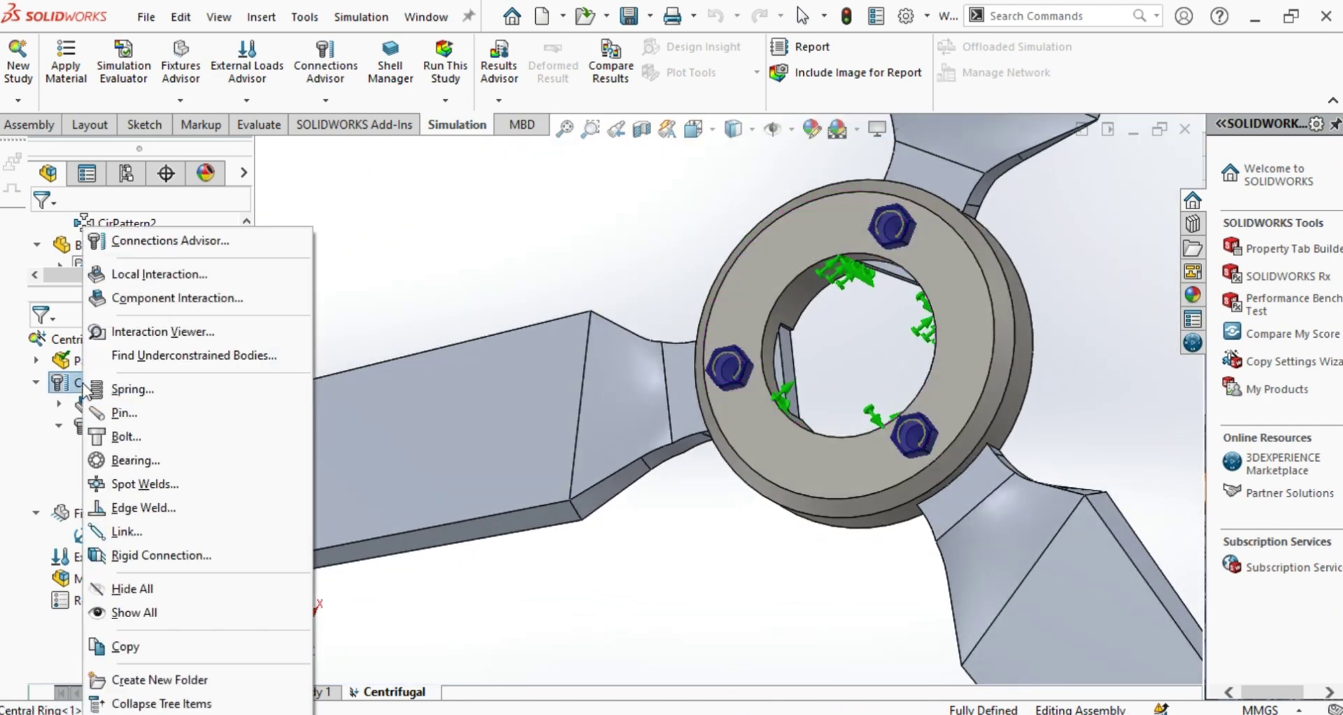
{"action": "left_click", "coordinate": [135, 273]}
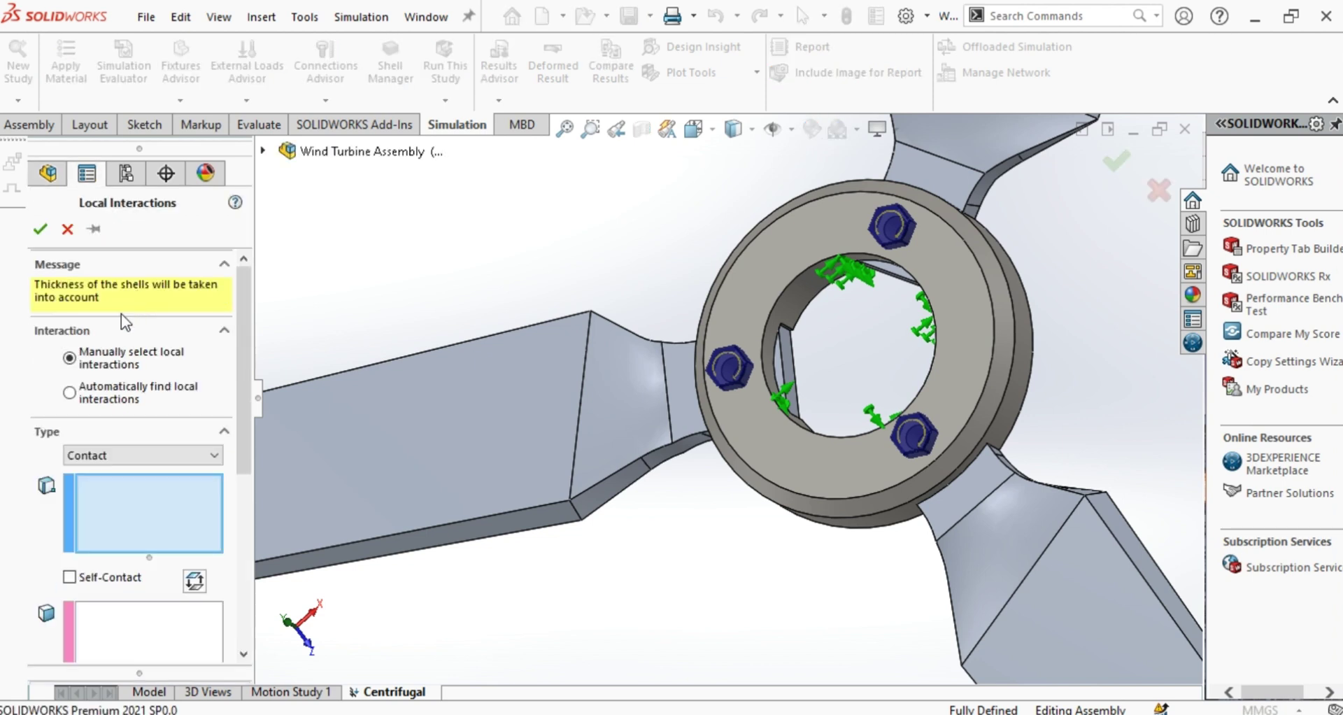
{"action": "middle_click_drag", "start_coordinate": [983, 349], "coordinate": [914, 336]}
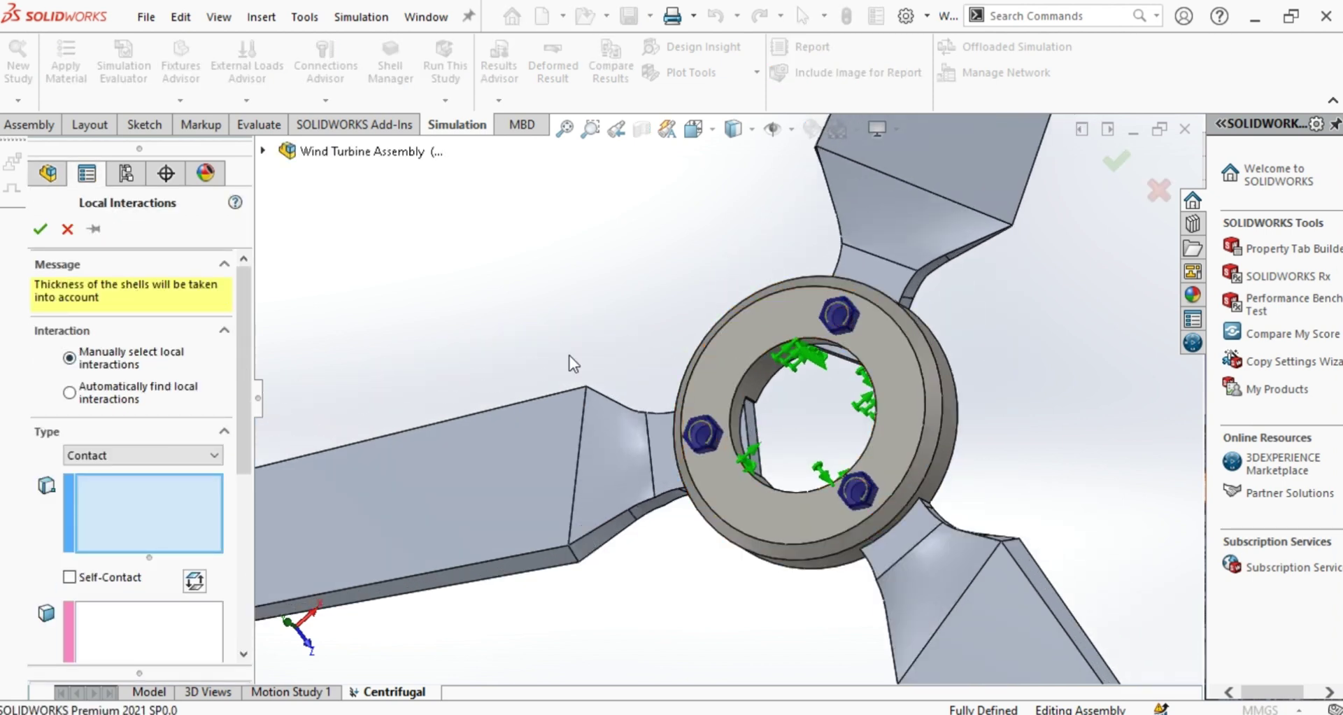
{"action": "left_click", "coordinate": [99, 393]}
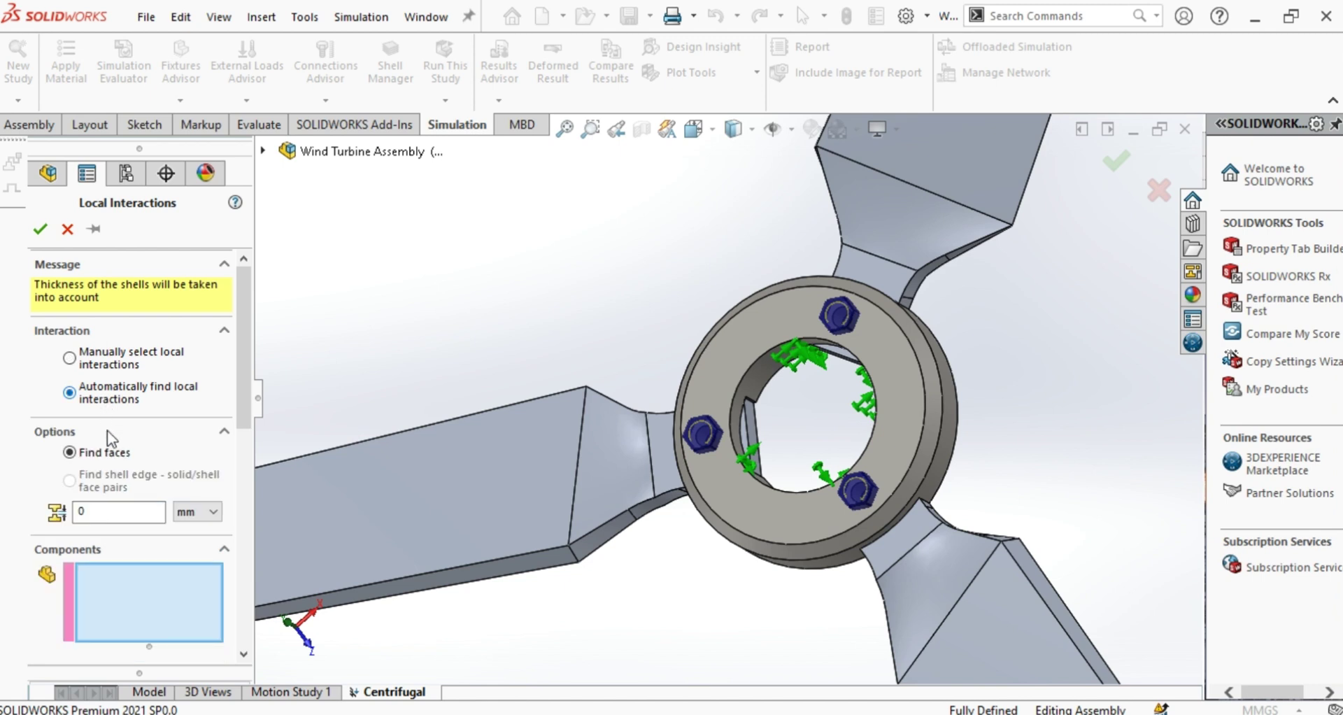
{"action": "scroll", "coordinate": [246, 462], "scroll_direction": "down", "scroll_amount": 5}
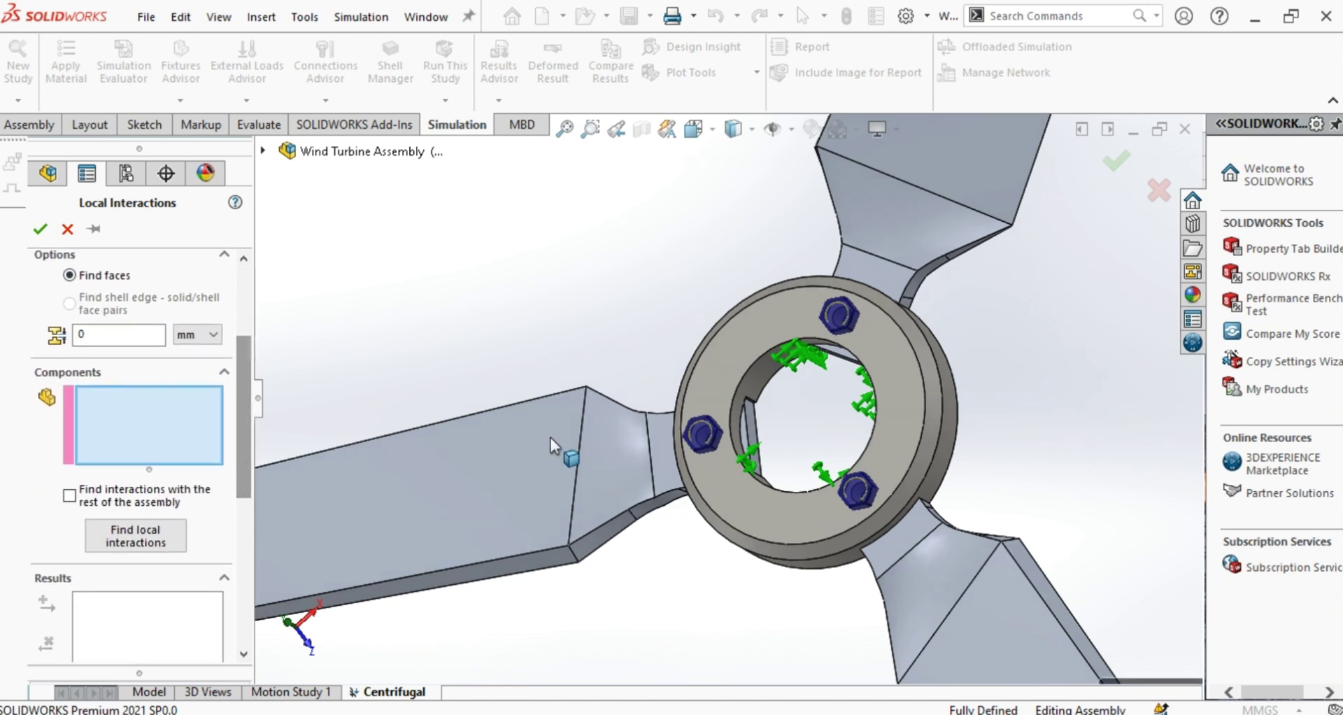
- Find the local interactions between the central ring and the three blades
{"action": "left_click", "coordinate": [81, 335]}
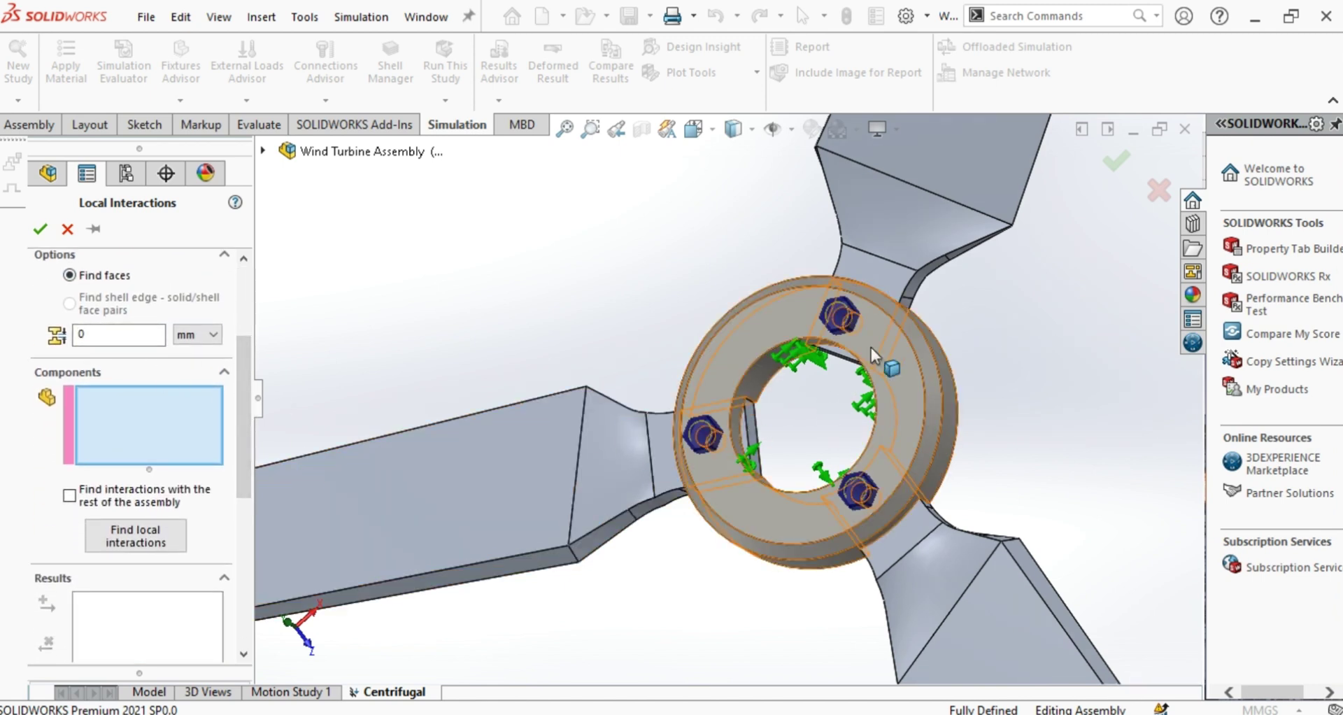
{"action": "left_click", "coordinate": [887, 361]}
{"action": "left_click", "coordinate": [881, 286]}
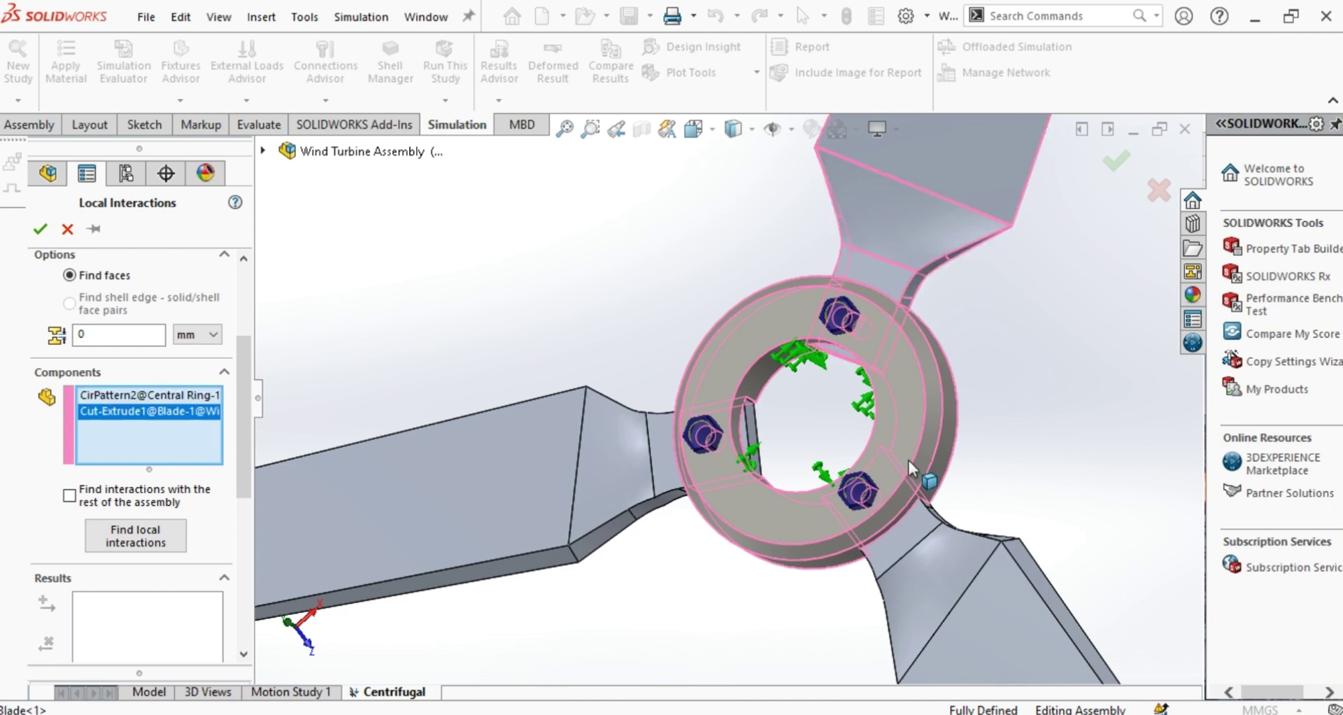
{"action": "left_click", "coordinate": [909, 533]}
{"action": "left_click", "coordinate": [632, 471]}
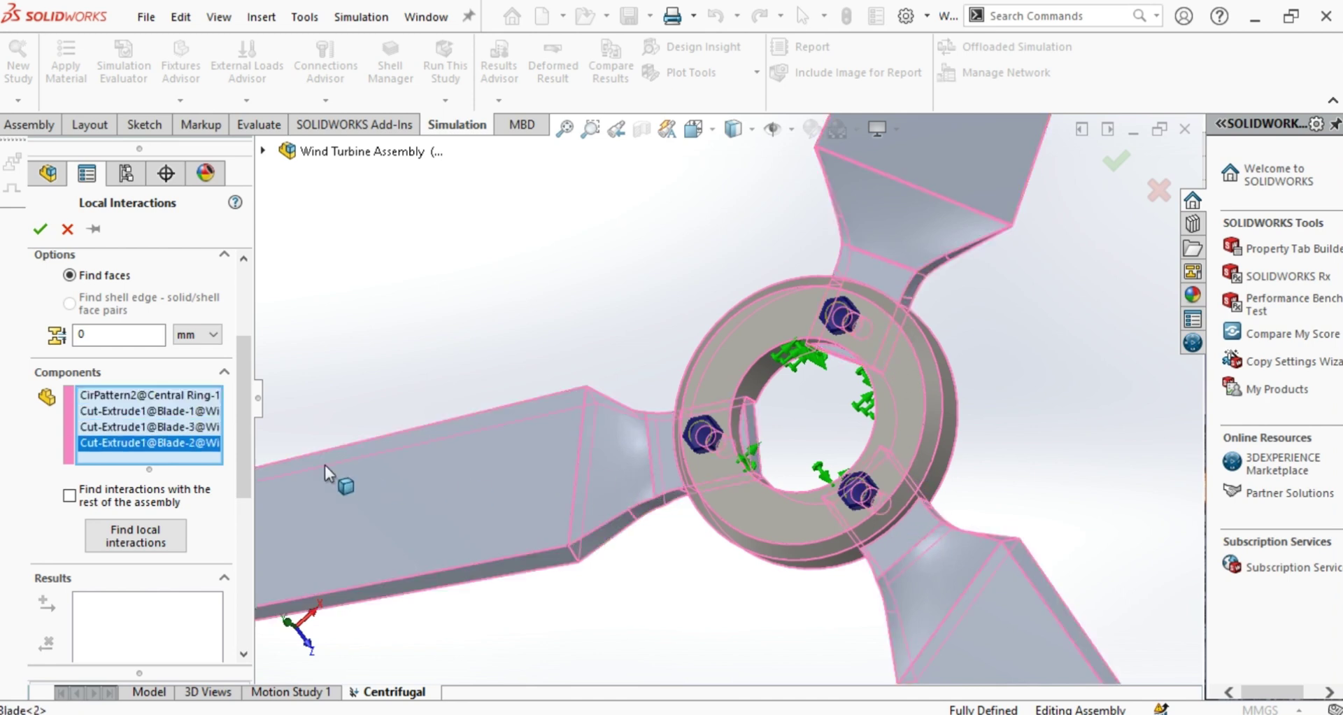
{"action": "left_click_drag", "start_coordinate": [239, 441], "coordinate": [252, 473]}
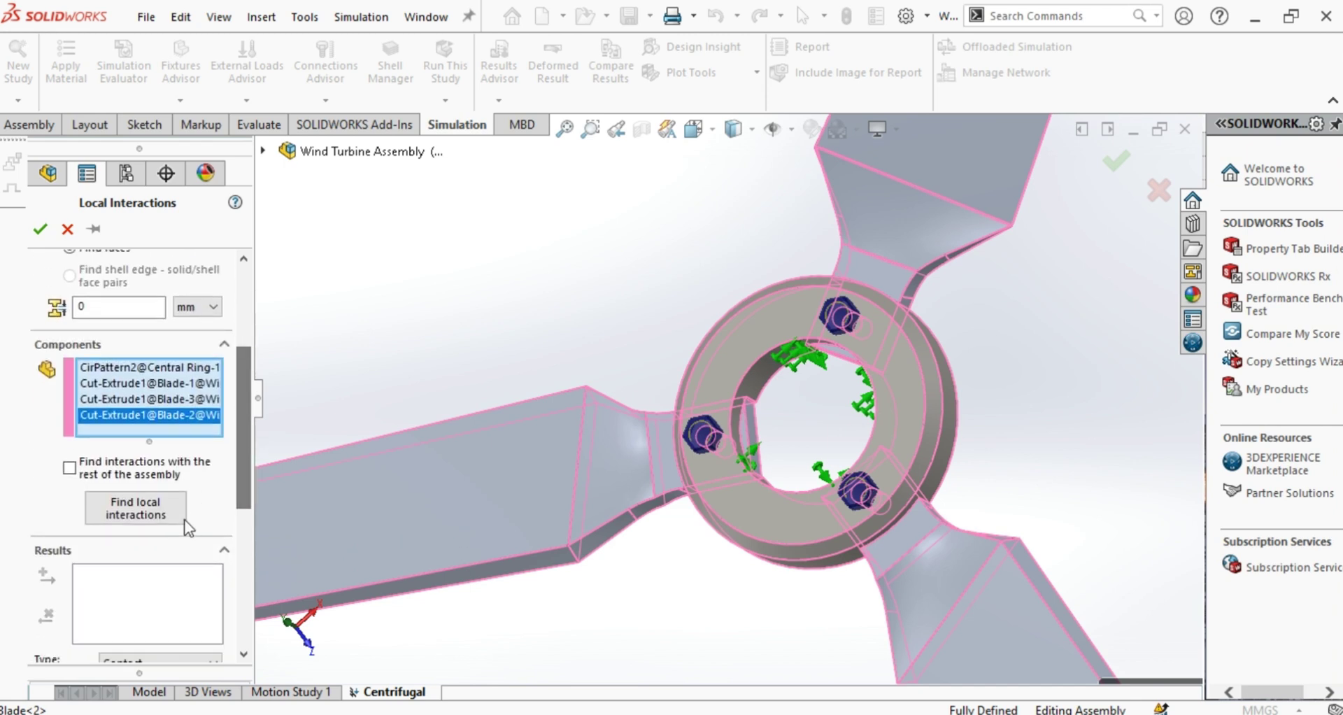
{"action": "left_click", "coordinate": [145, 516]}
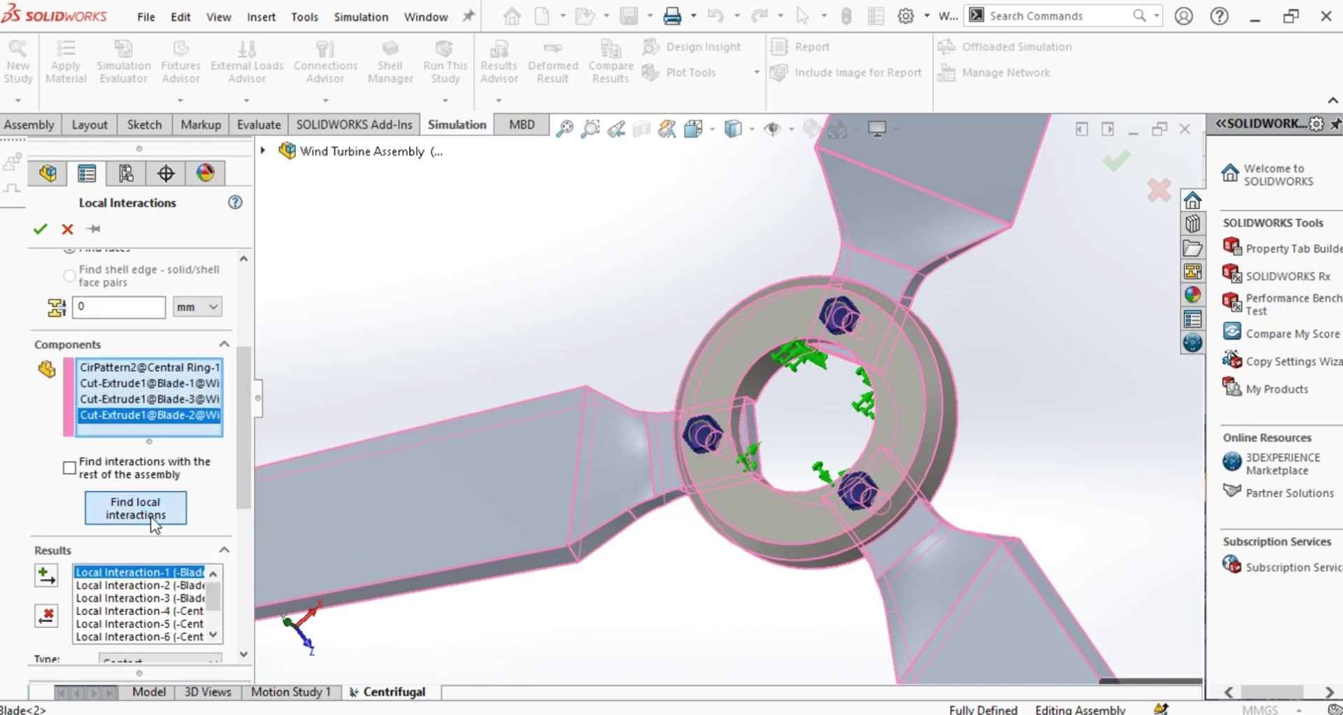
- Examine the found local interactions one by one to see which contacting faces each of them covers
{"action": "left_click_drag", "start_coordinate": [242, 475], "coordinate": [241, 518]}
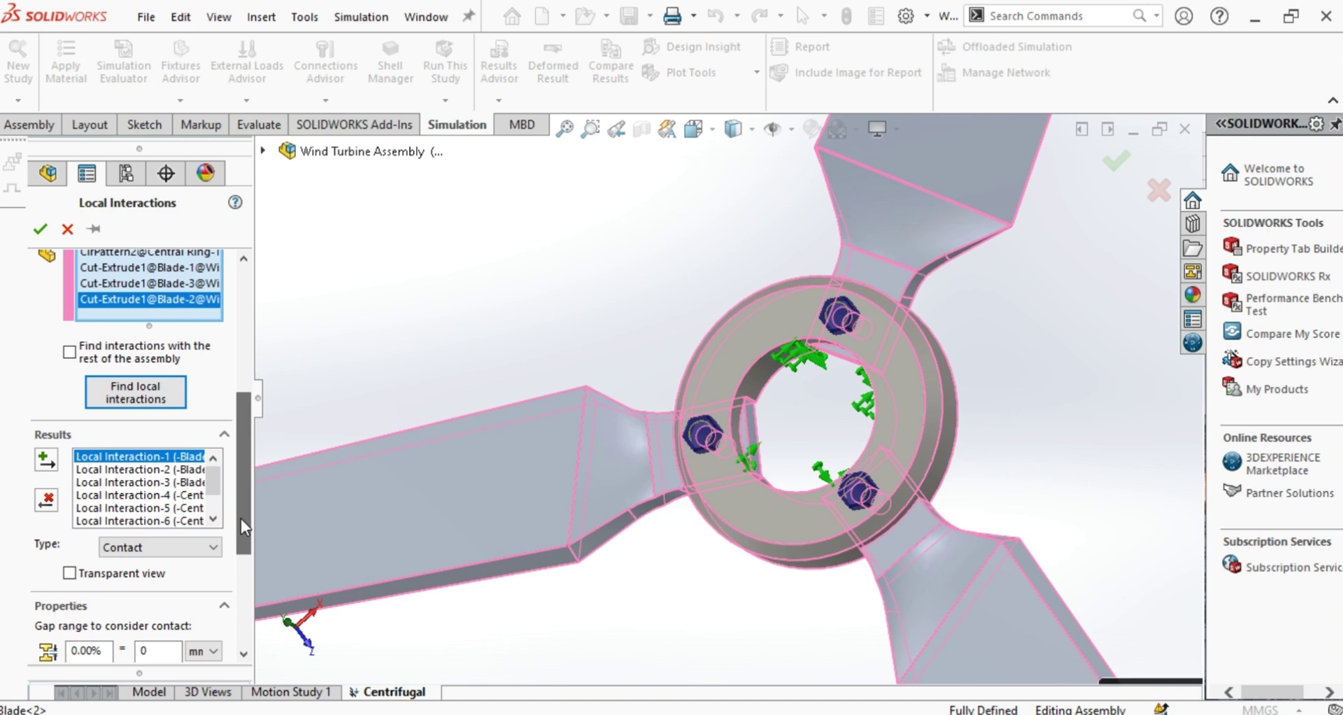
{"action": "left_click", "coordinate": [155, 482]}
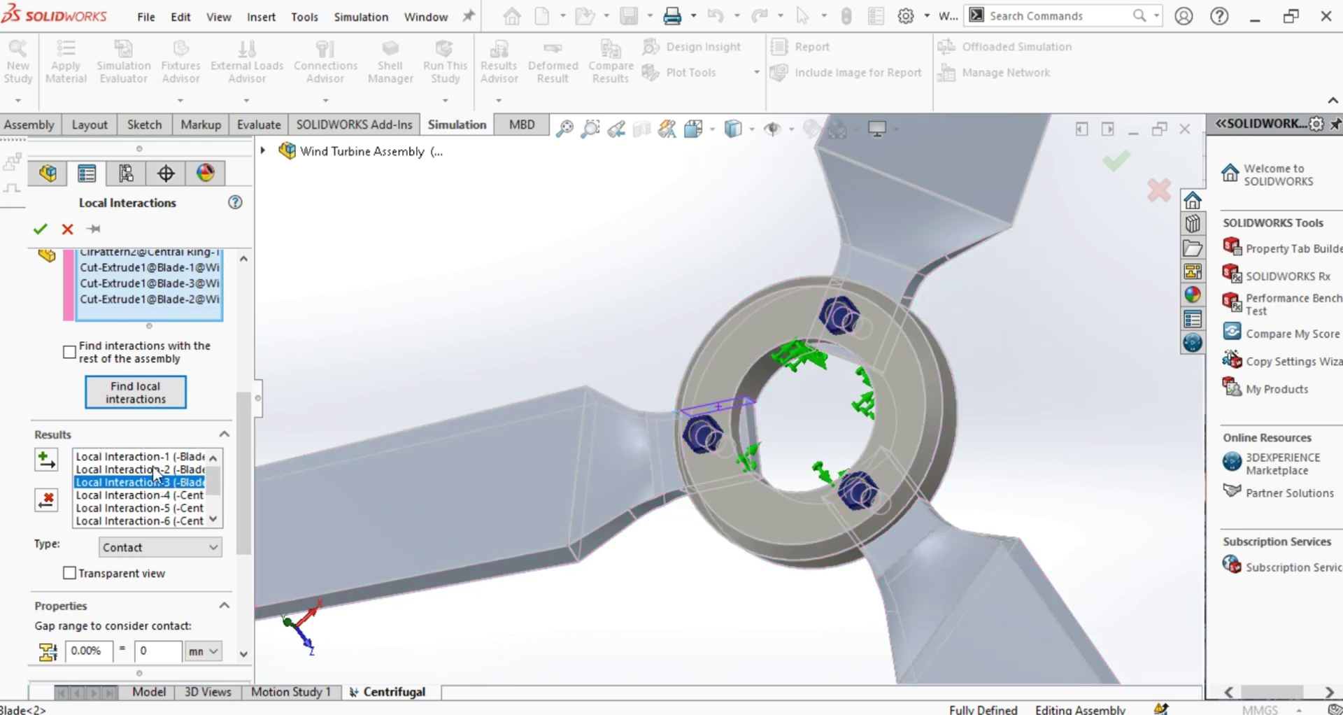
{"action": "left_click", "coordinate": [152, 468]}
{"action": "left_click", "coordinate": [151, 482]}
{"action": "left_click", "coordinate": [147, 496]}
{"action": "left_click", "coordinate": [150, 508]}
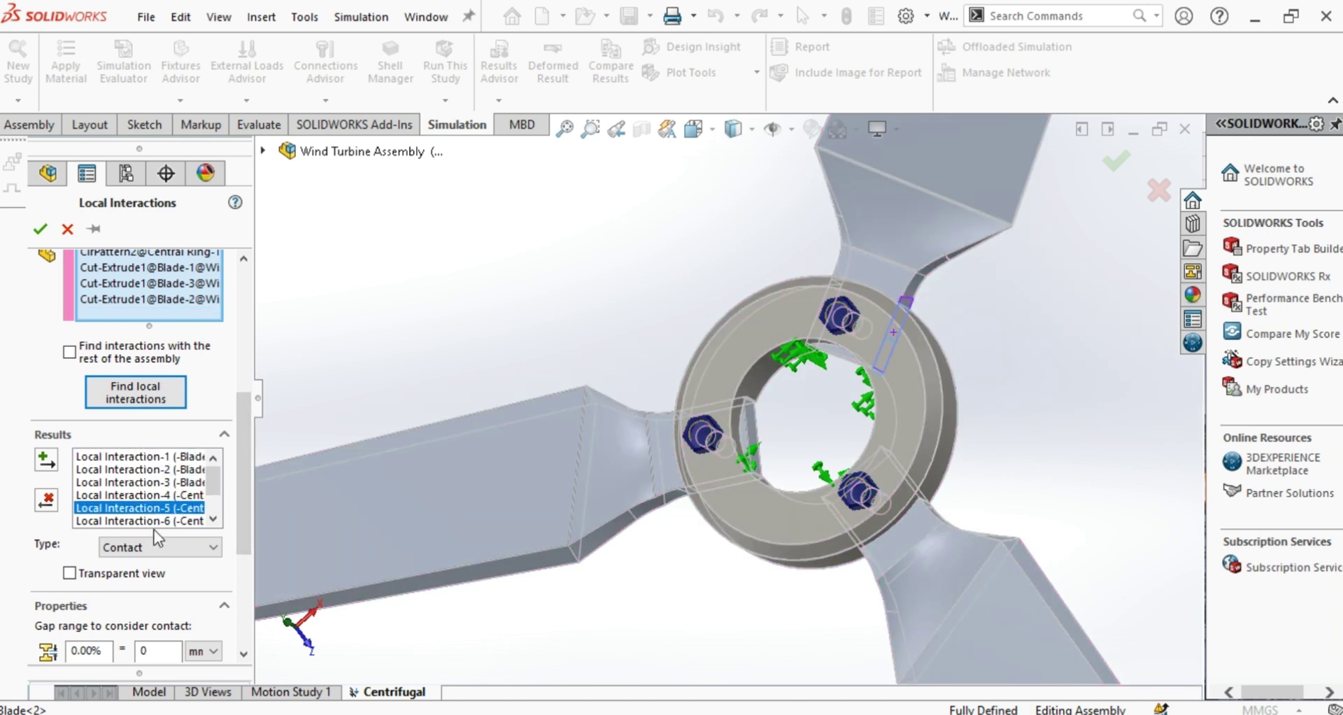
{"action": "scroll", "coordinate": [221, 487], "scroll_direction": "down", "scroll_amount": 1}
{"action": "scroll", "coordinate": [221, 487], "scroll_direction": "up", "scroll_amount": 1}
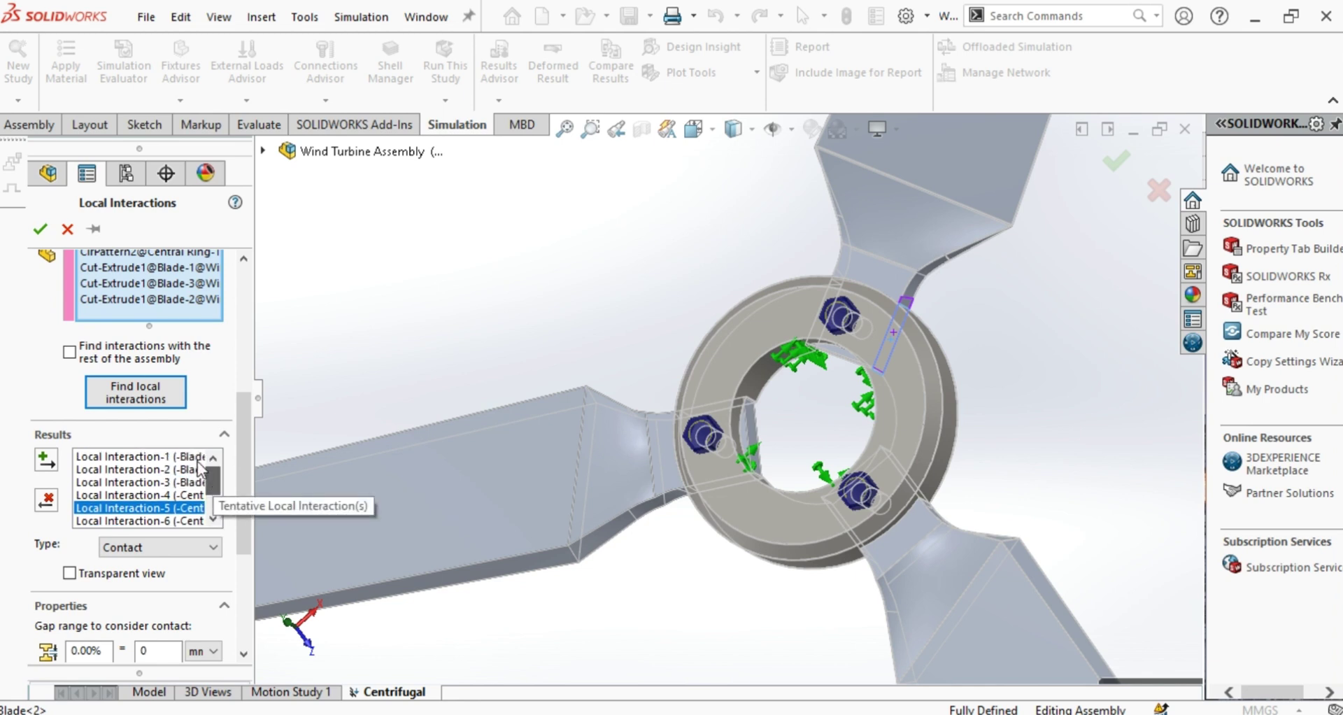
- Create all nine found interactions, Local Interaction-1 to Local Interaction-9, as Contact type and finish the definition
{"action": "left_click", "coordinate": [167, 456]}
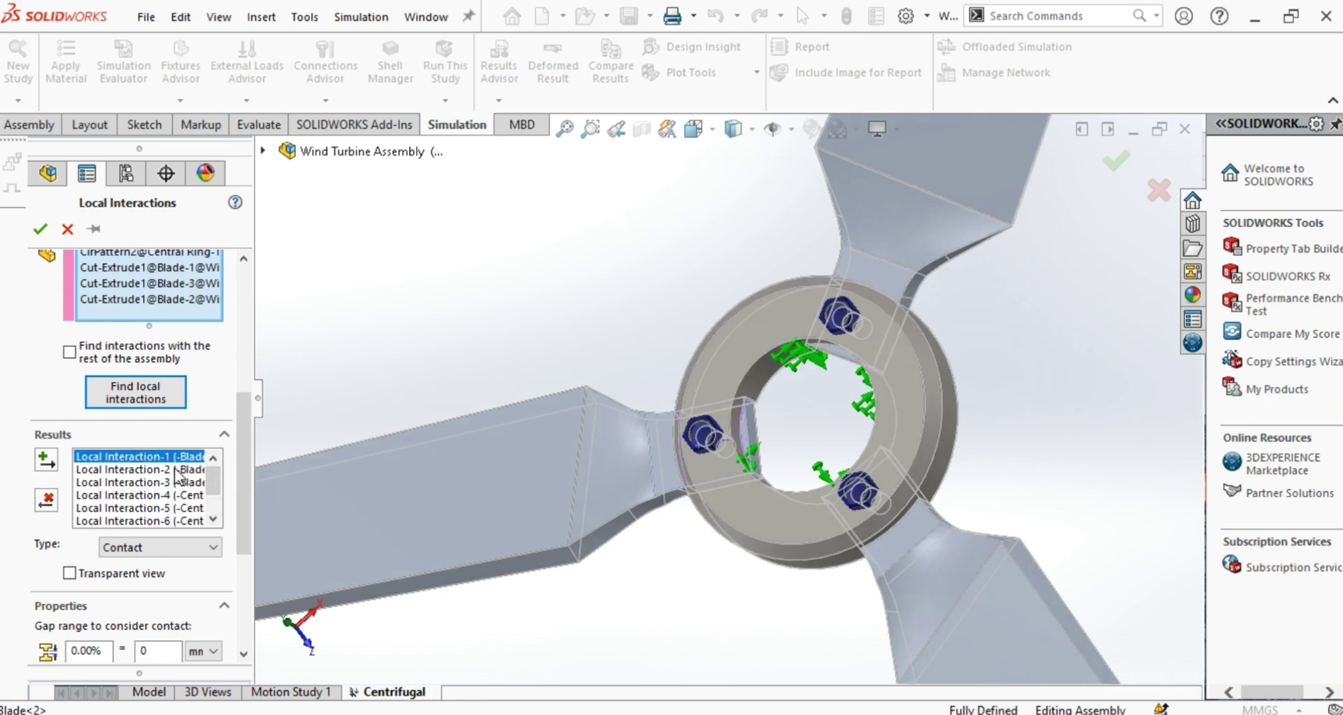
{"action": "left_click", "coordinate": [175, 469], "text": "shift"}
{"action": "left_click", "coordinate": [176, 482], "text": "shift"}
{"action": "left_click", "coordinate": [176, 495], "text": "shift"}
{"action": "left_click", "coordinate": [175, 507], "text": "shift"}
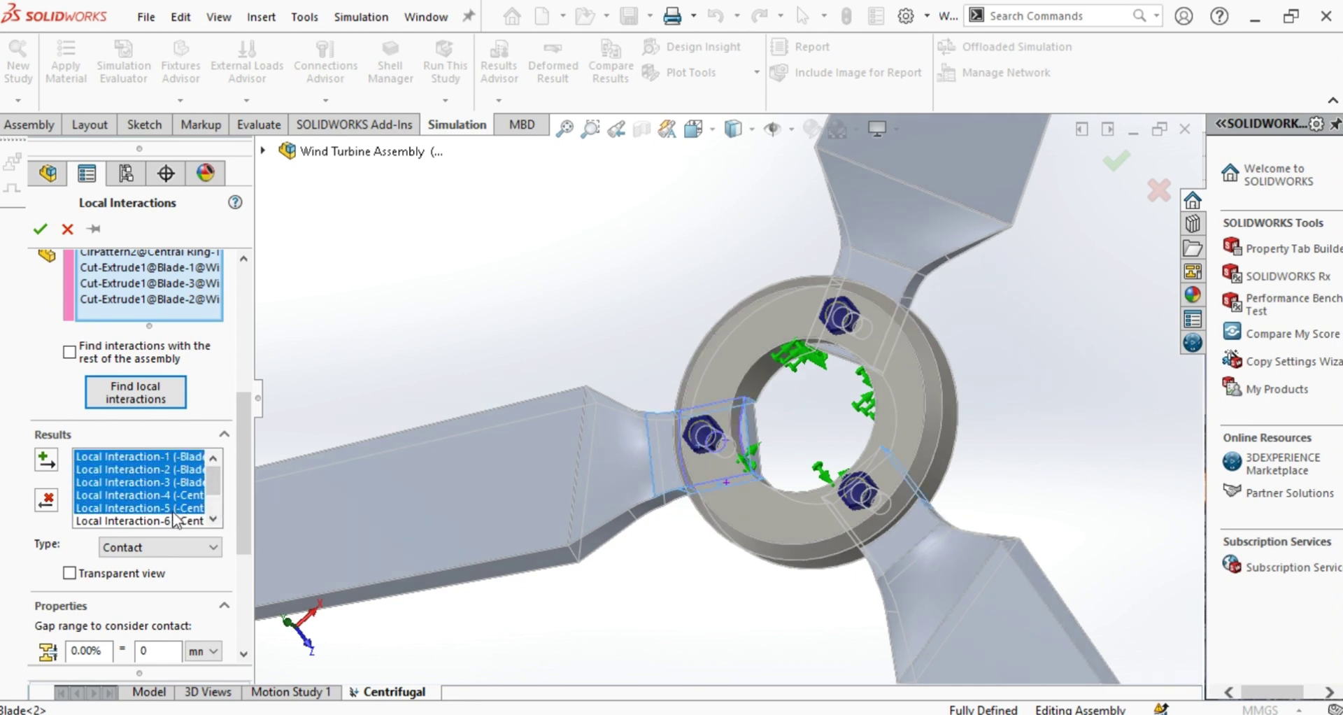
{"action": "left_click", "coordinate": [202, 497], "text": "shift"}
{"action": "left_click", "coordinate": [166, 522], "text": "ctrl"}
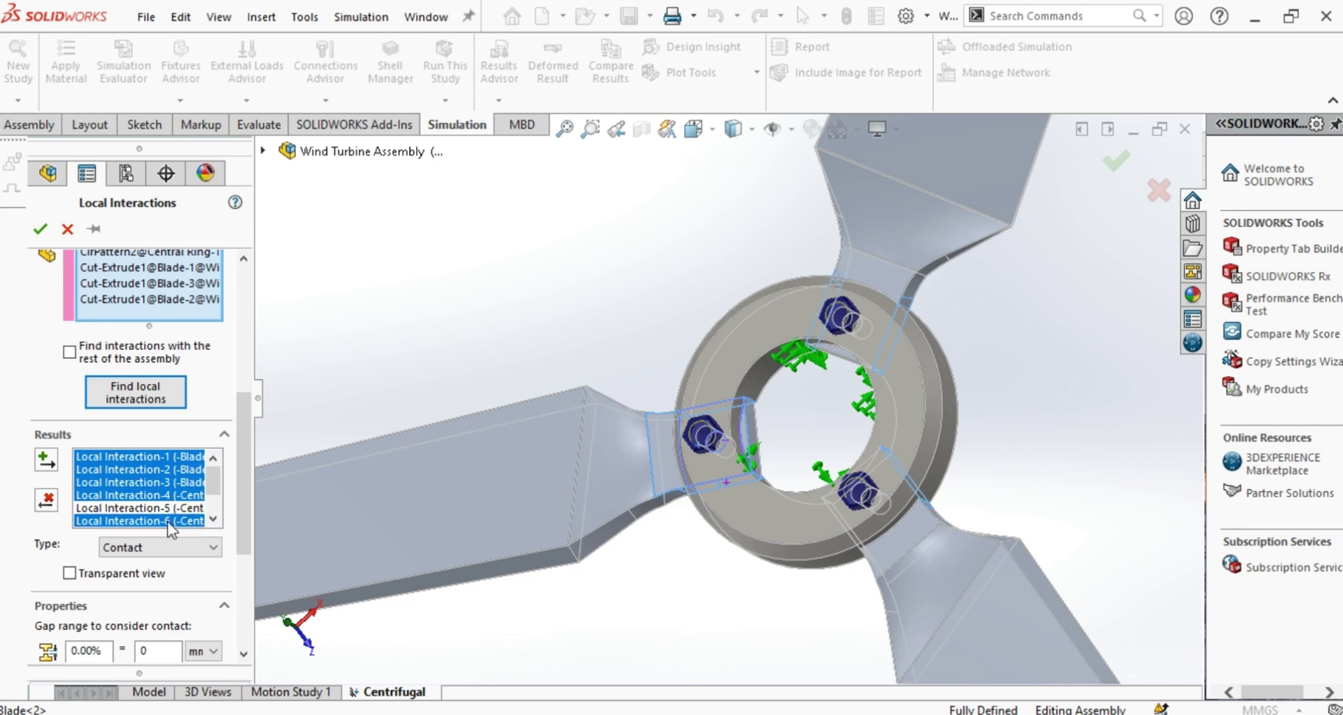
{"action": "left_click", "coordinate": [175, 509], "text": "ctrl"}
{"action": "left_click", "coordinate": [211, 508], "text": "ctrl"}
{"action": "scroll", "coordinate": [214, 521], "scroll_direction": "down", "scroll_amount": 1}
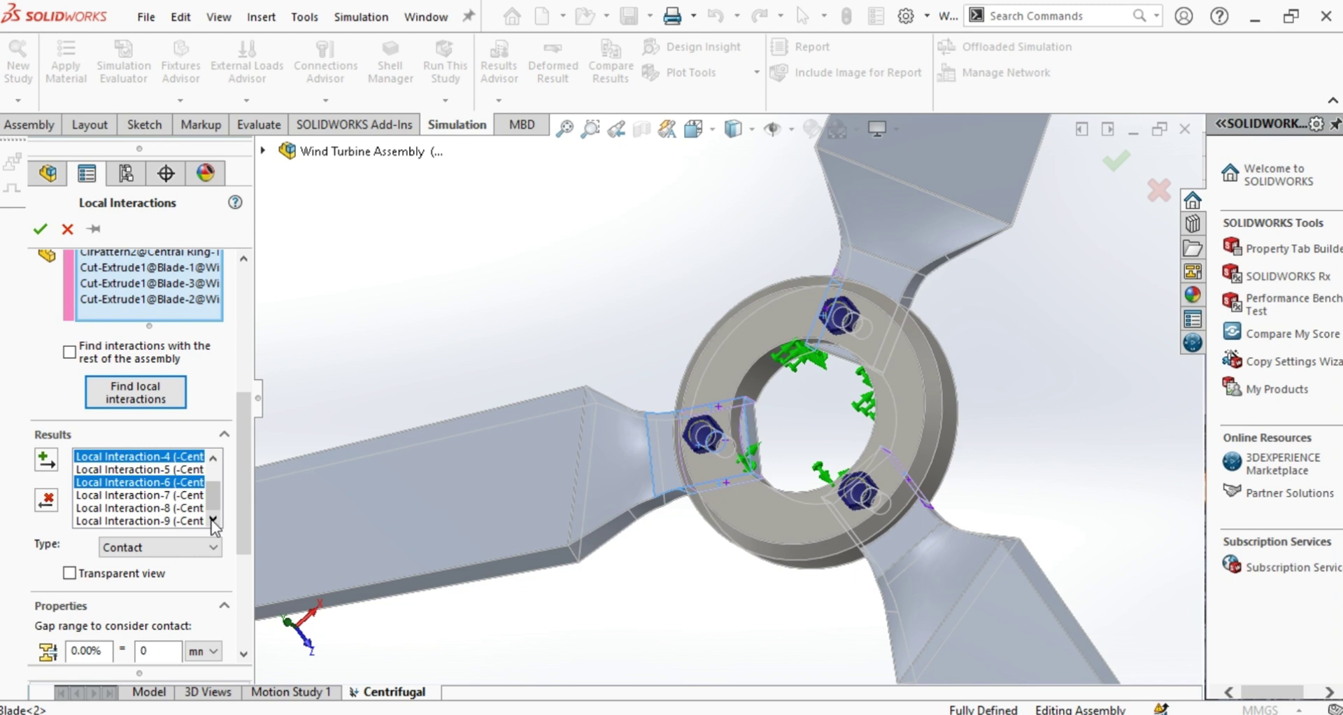
{"action": "left_click", "coordinate": [180, 469], "text": "ctrl"}
{"action": "left_click", "coordinate": [174, 497], "text": "ctrl"}
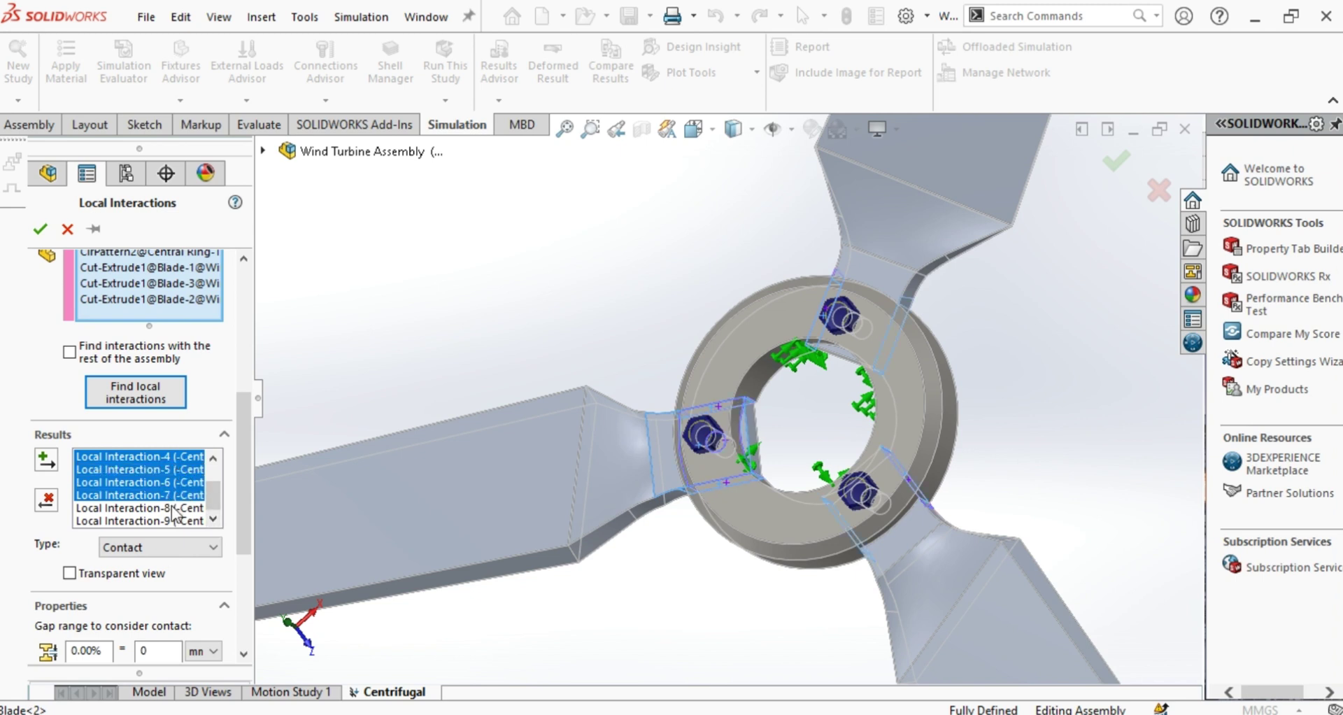
{"action": "left_click", "coordinate": [168, 514], "text": "ctrl"}
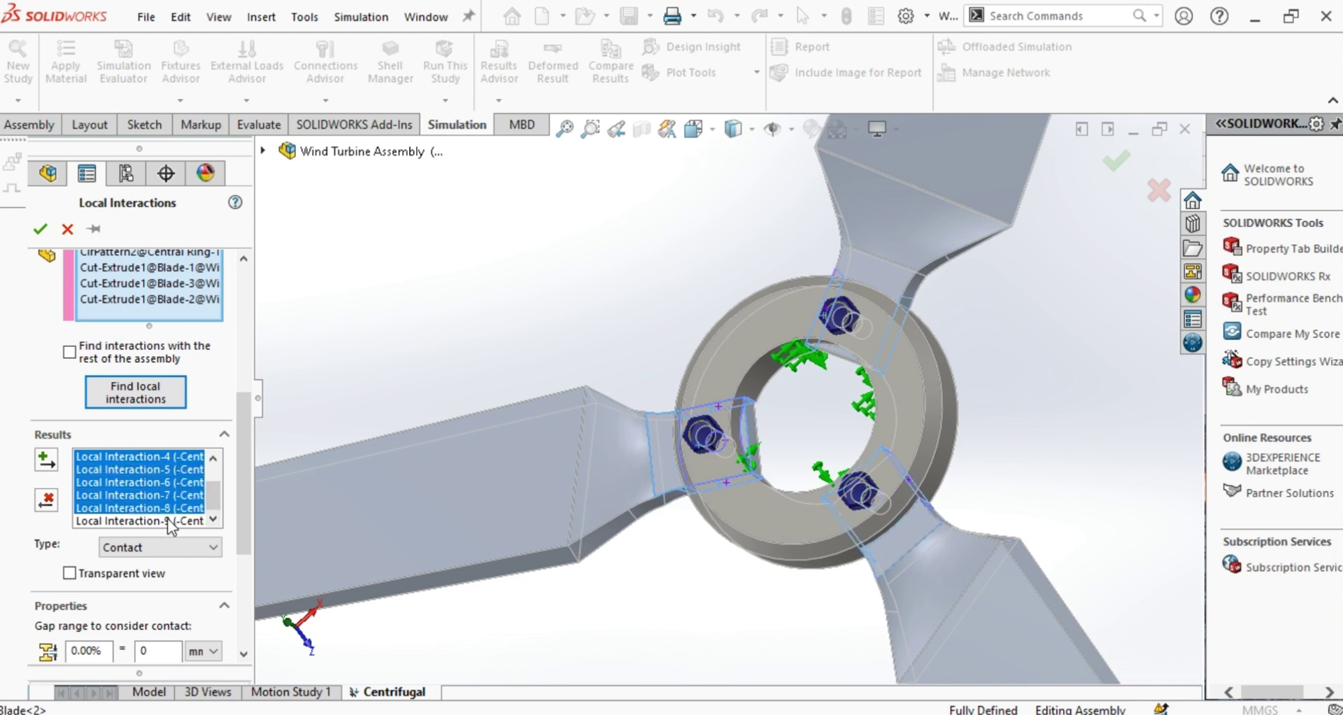
{"action": "left_click", "coordinate": [195, 521], "text": "ctrl"}
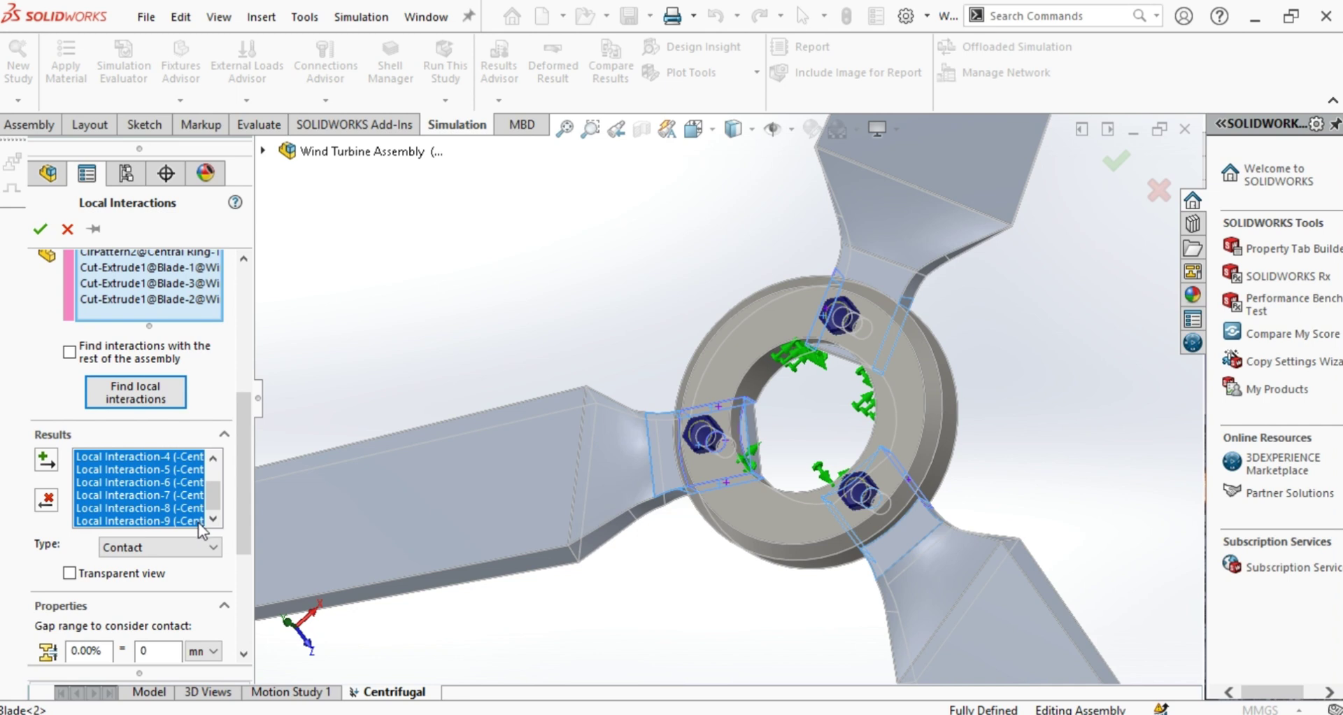
{"action": "left_click", "coordinate": [45, 463]}
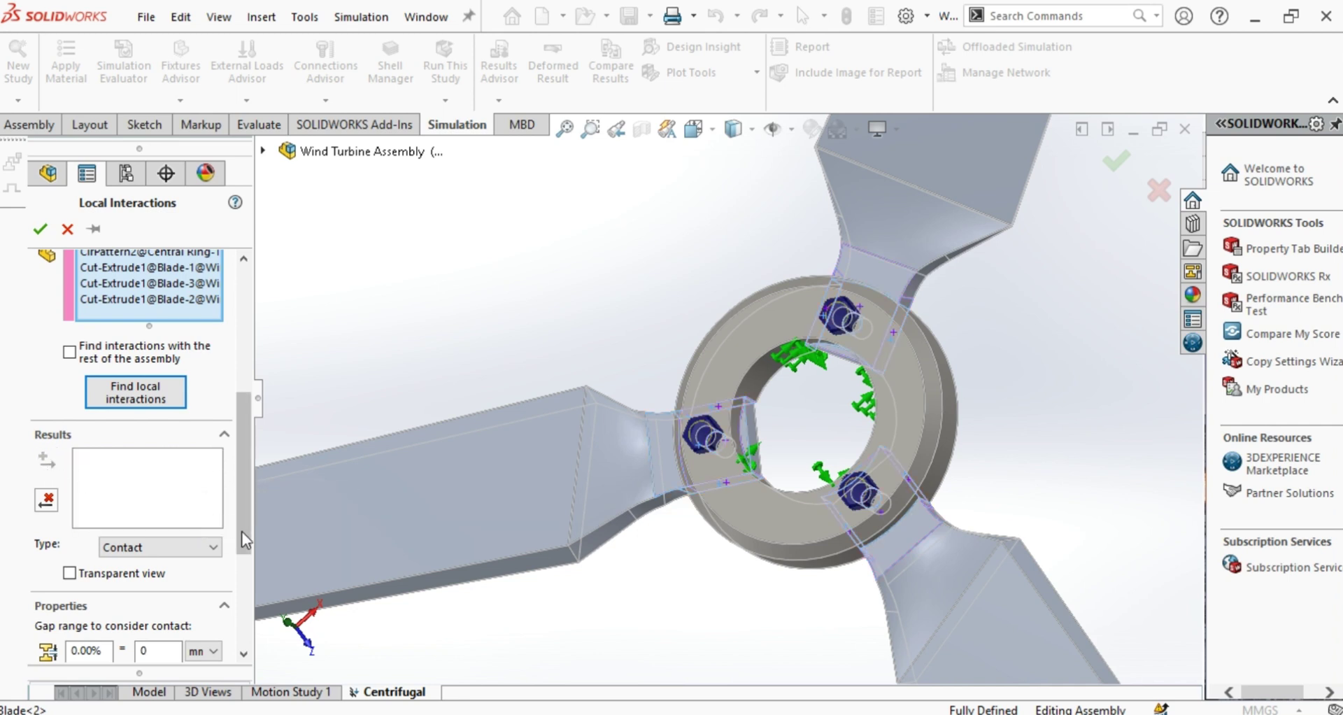
{"action": "left_click", "coordinate": [40, 229]}
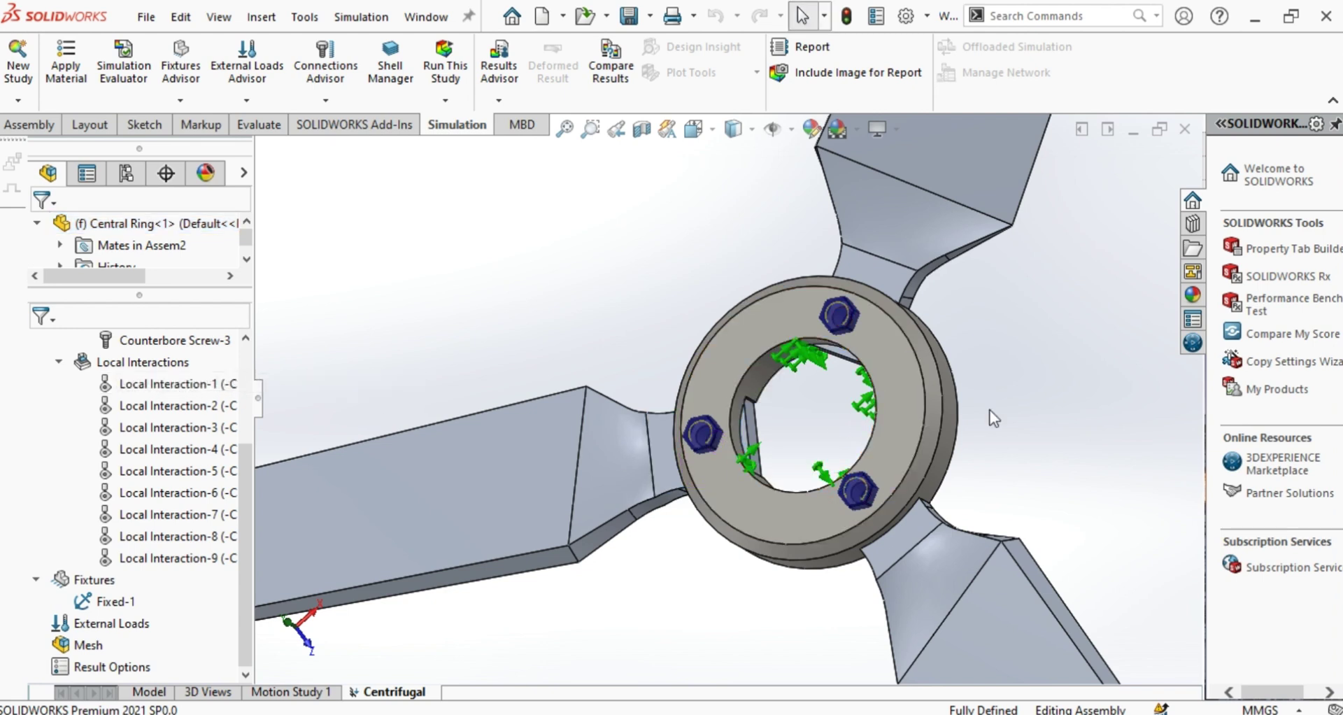
- Start a centrifugal external load and use the circular inner edge of the central ring as its reference
{"action": "key", "text": "f"}
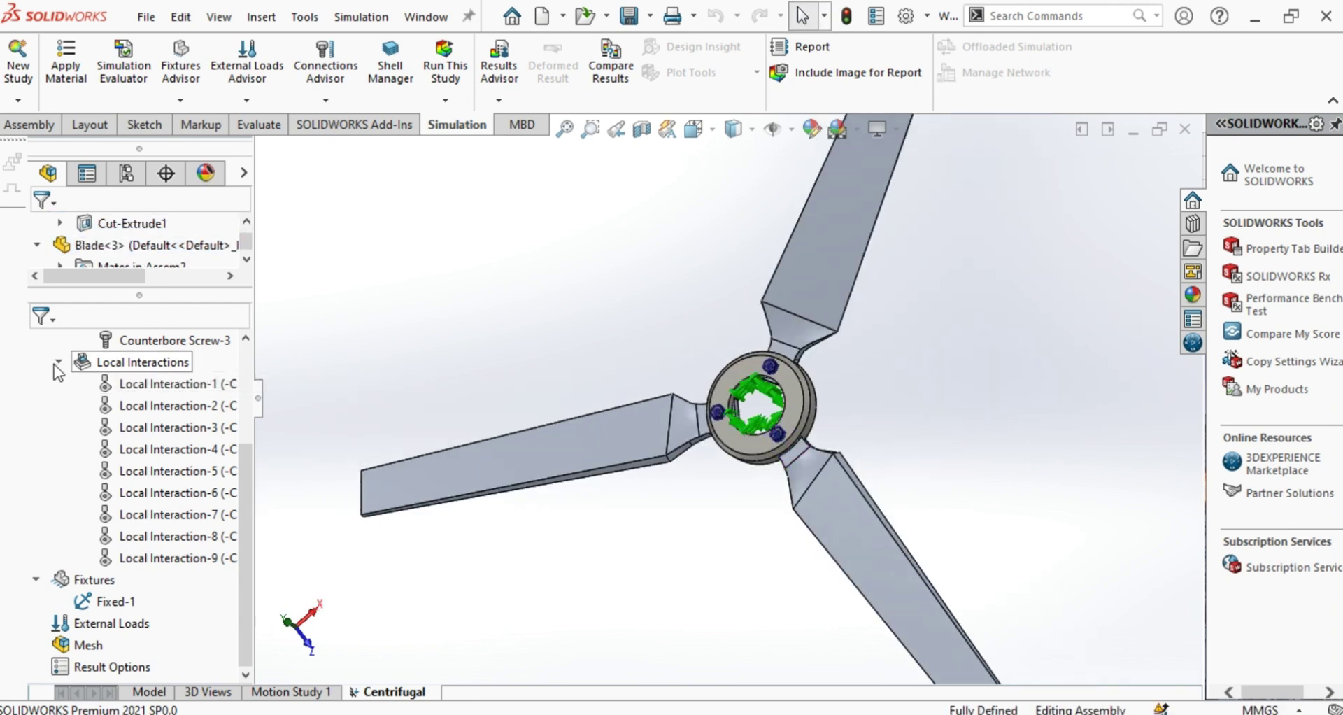
{"action": "left_click", "coordinate": [58, 362]}
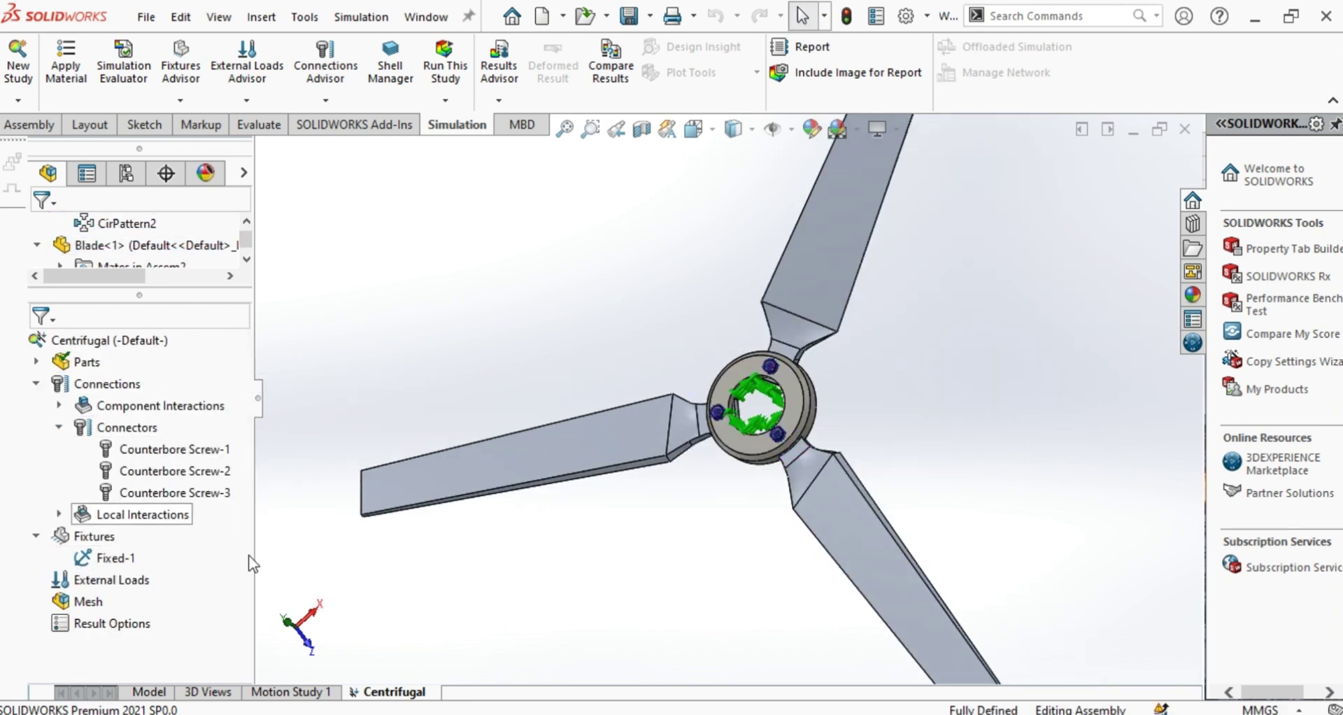
{"action": "right_click", "coordinate": [109, 592]}
{"action": "right_click", "coordinate": [90, 582]}
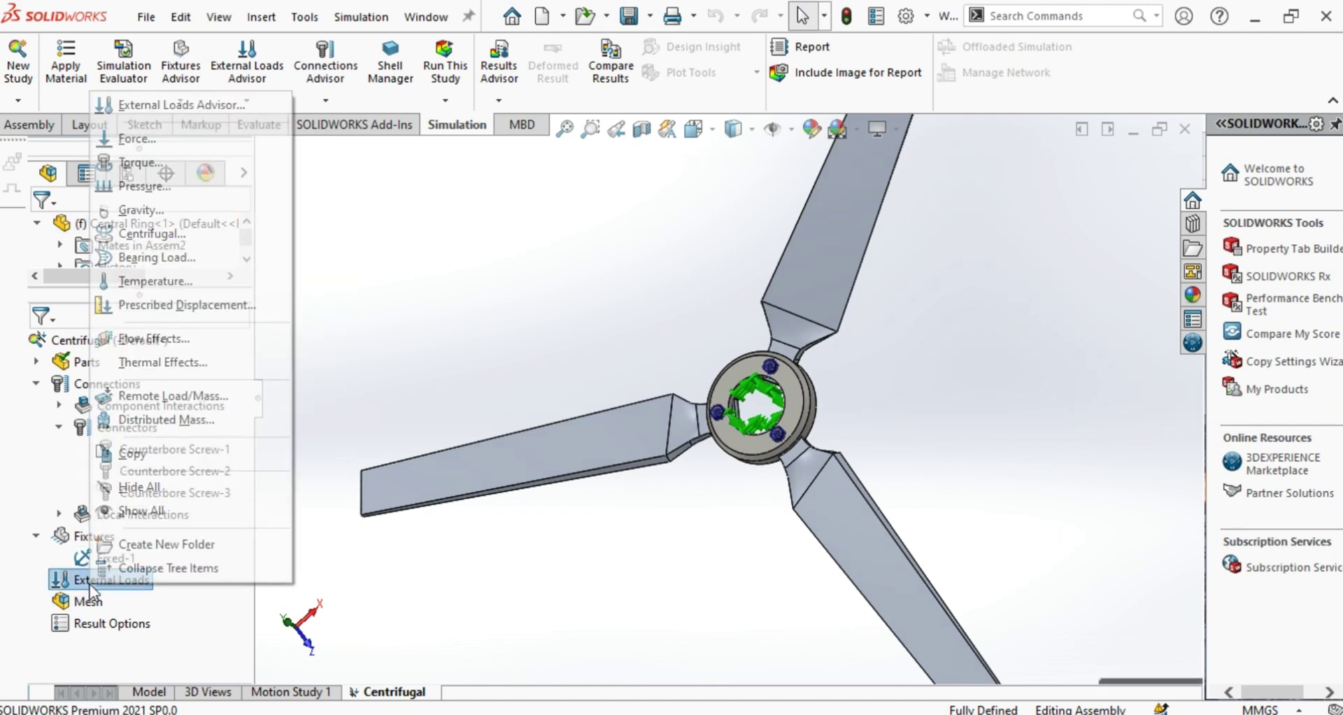
{"action": "left_click", "coordinate": [133, 234]}
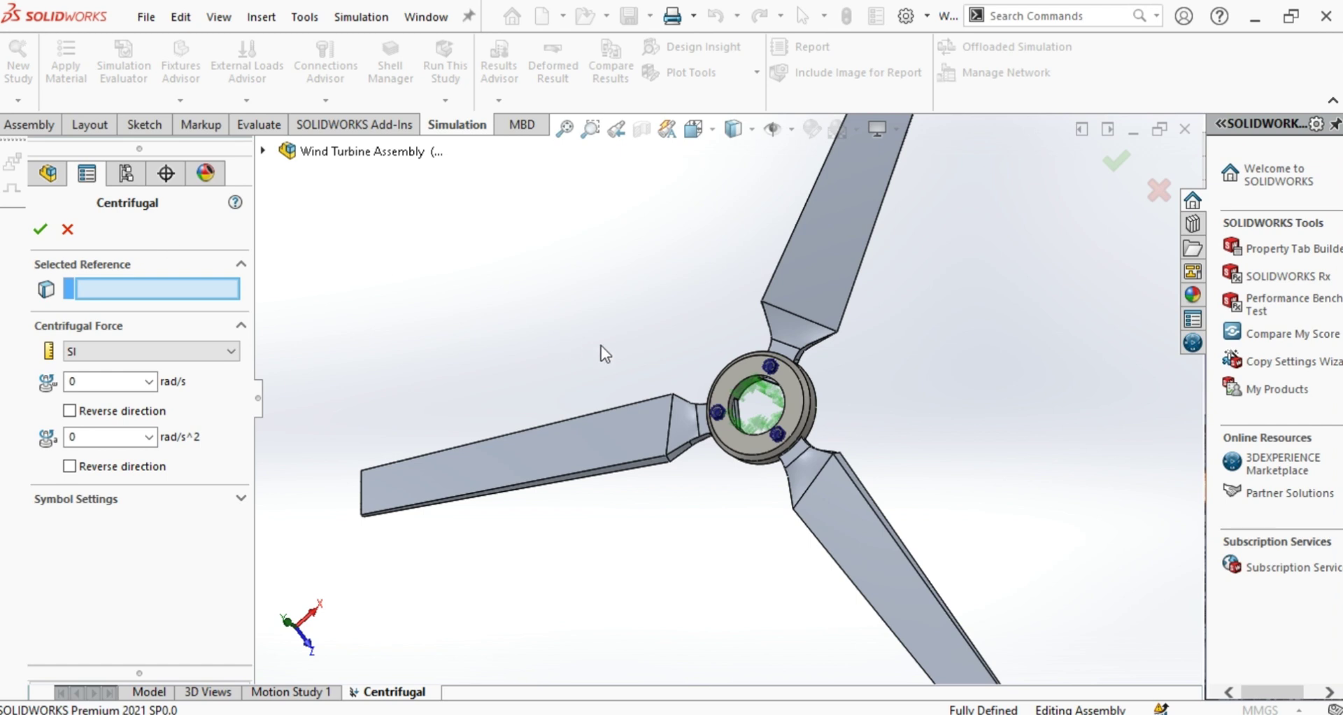
{"action": "scroll", "coordinate": [803, 393], "scroll_direction": "down", "scroll_amount": 5}
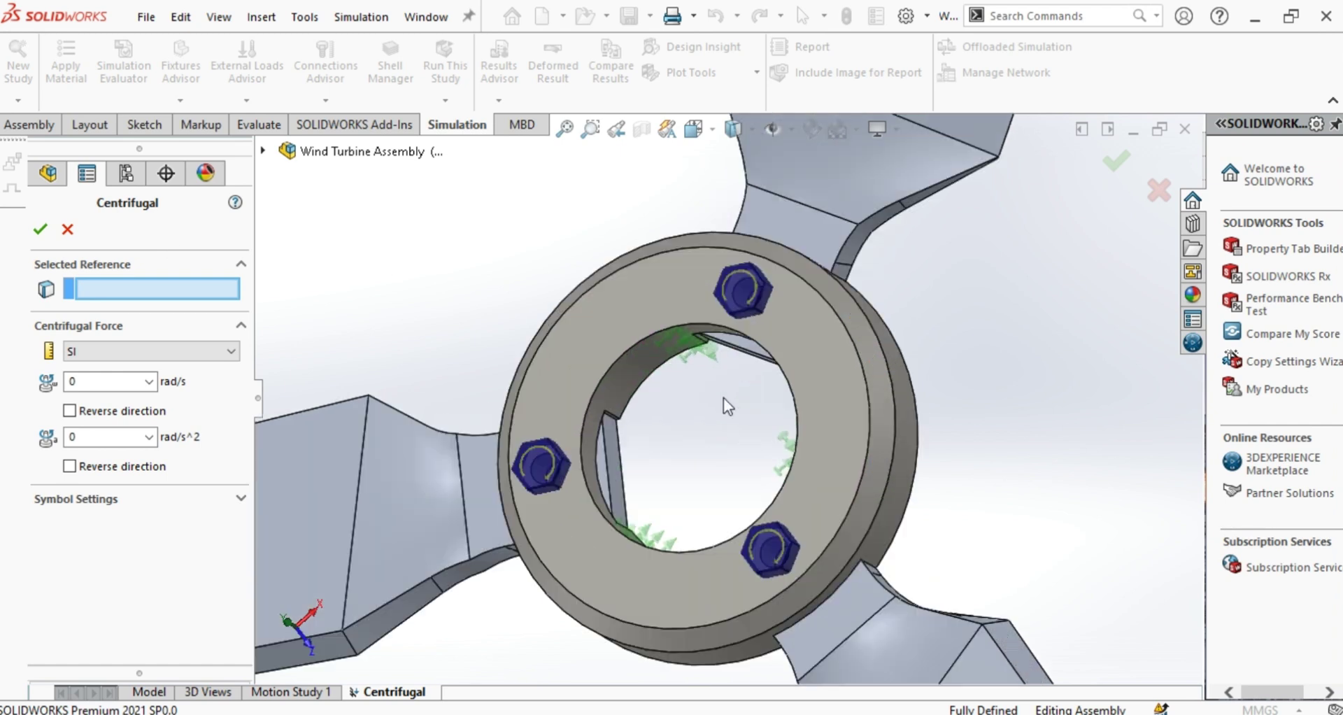
{"action": "scroll", "coordinate": [723, 396], "scroll_direction": "up", "scroll_amount": 1}
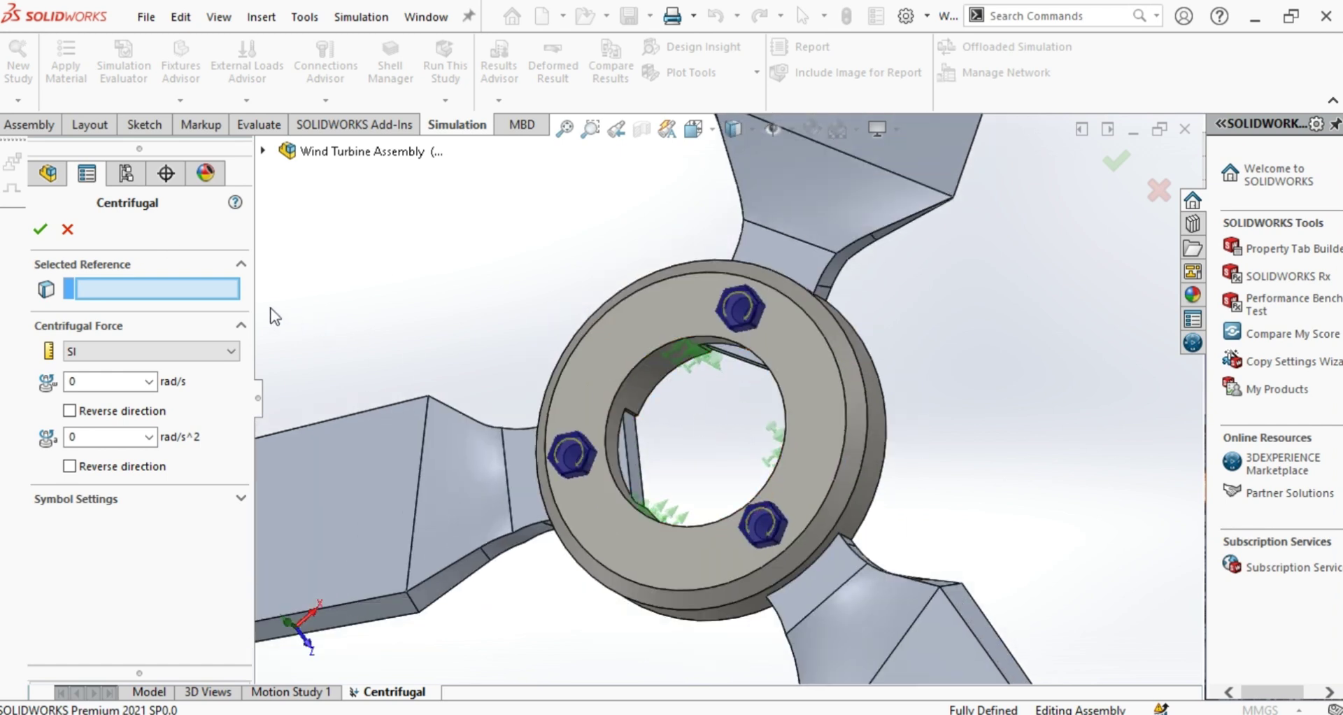
{"action": "left_click", "coordinate": [649, 351]}
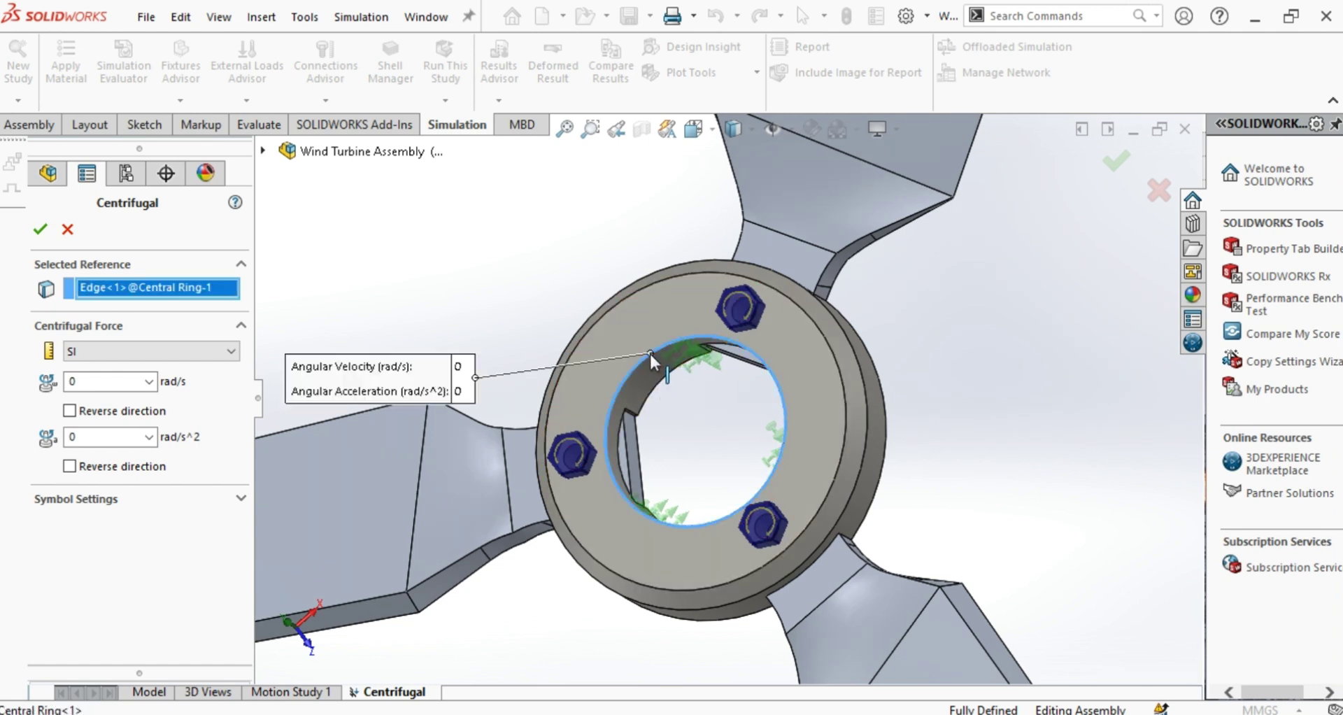
- Try the English (IPS) and Metric (G) unit systems for the centrifugal load and return to SI
{"action": "left_click", "coordinate": [126, 351]}
{"action": "left_click", "coordinate": [121, 379]}
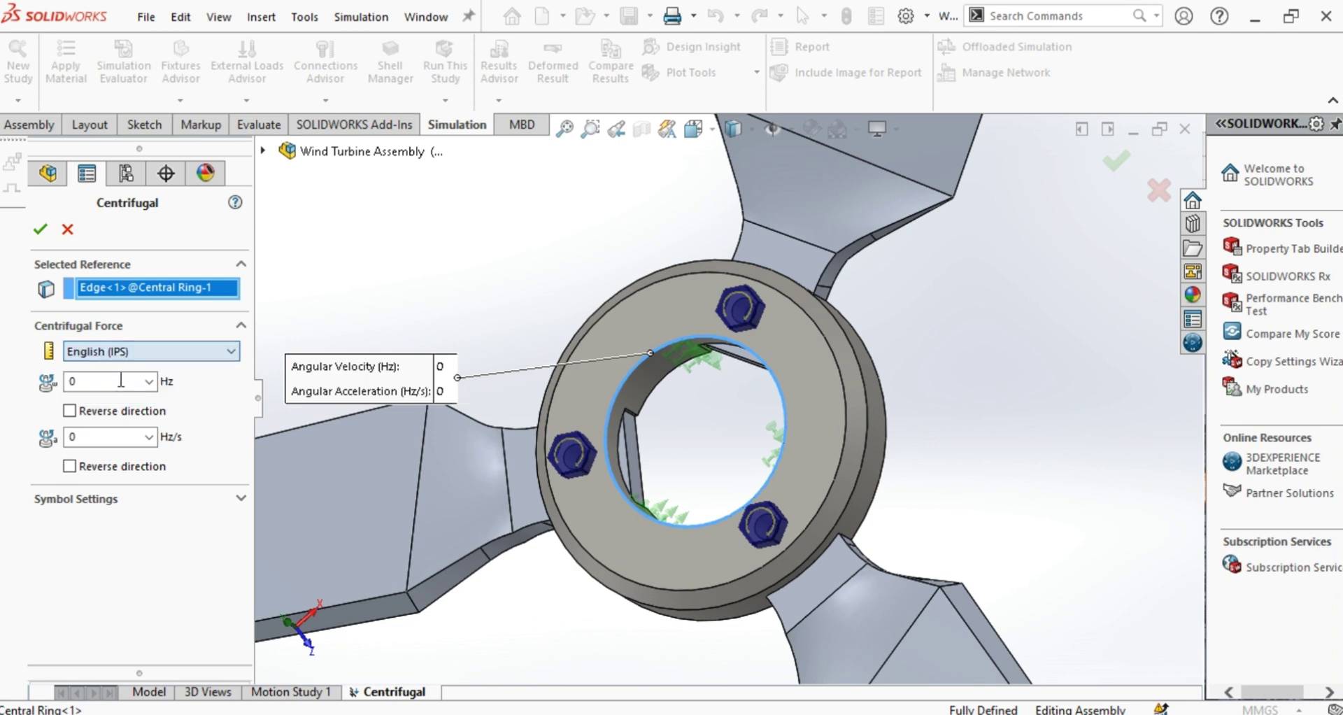
{"action": "left_click", "coordinate": [130, 350]}
{"action": "left_click", "coordinate": [128, 392]}
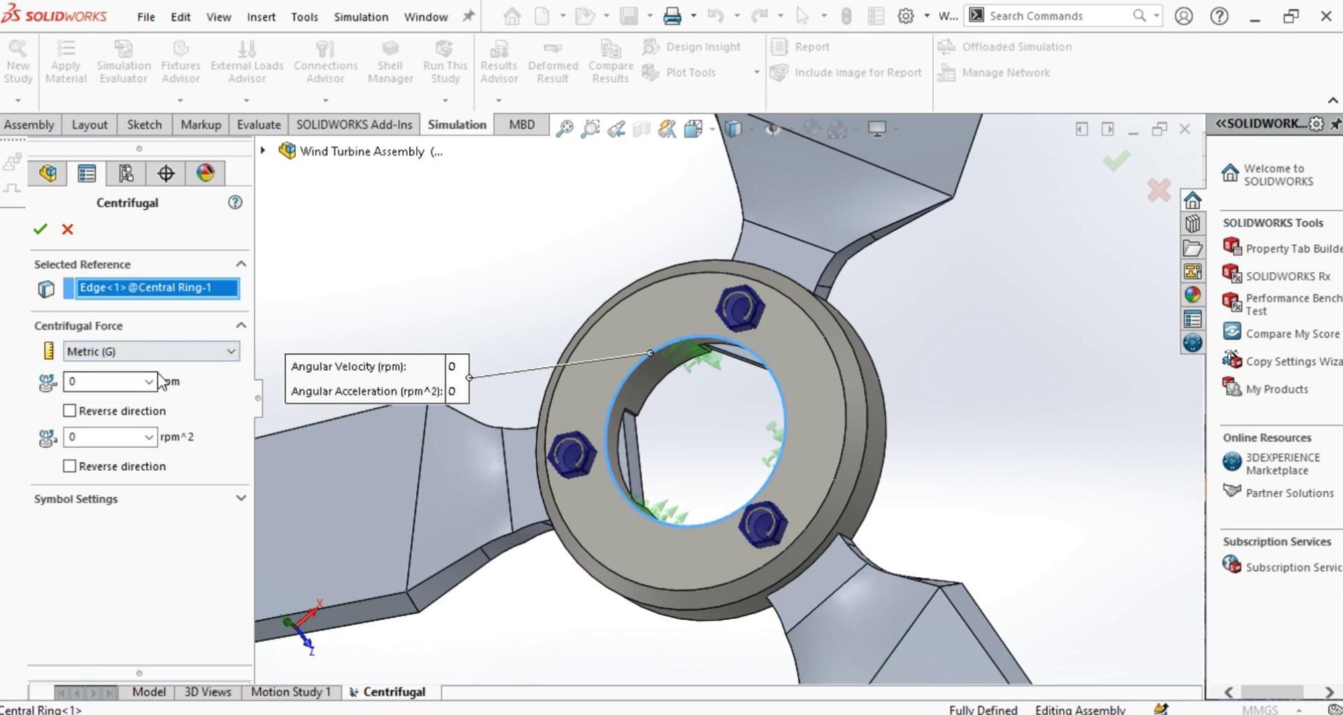
{"action": "left_click", "coordinate": [136, 354]}
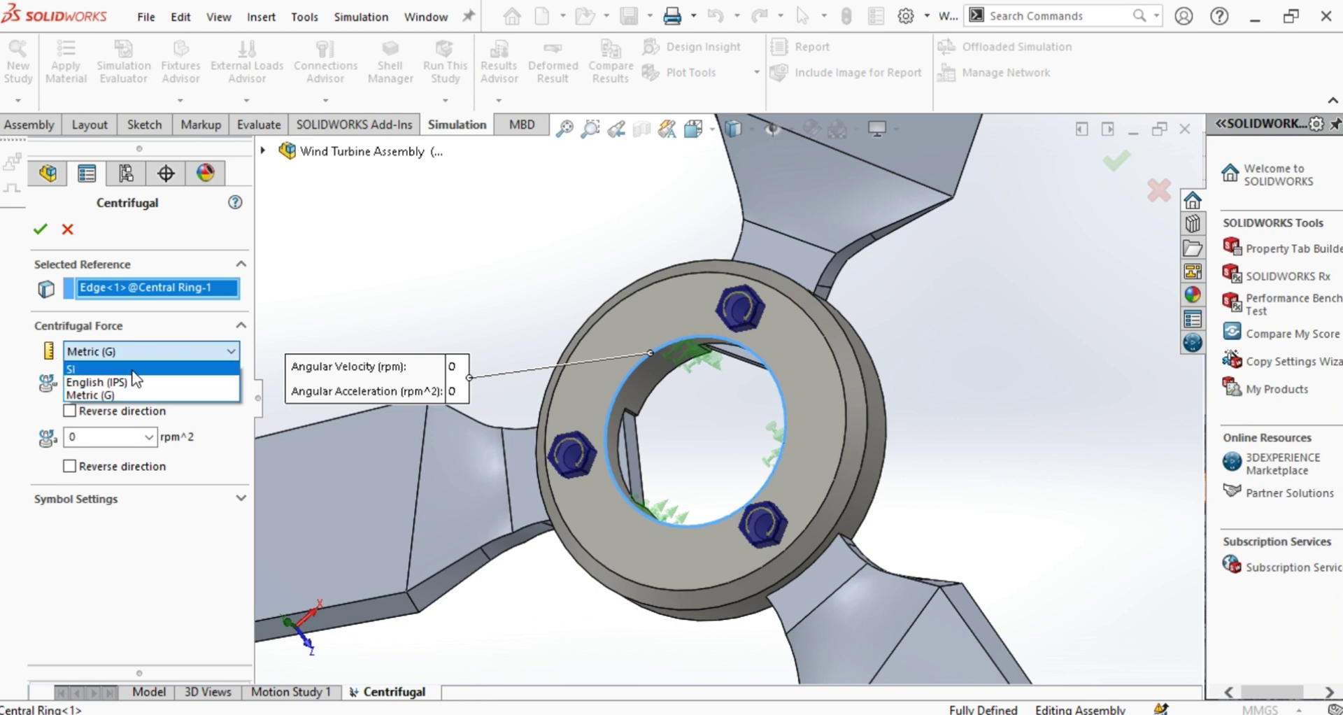
{"action": "left_click", "coordinate": [133, 371]}
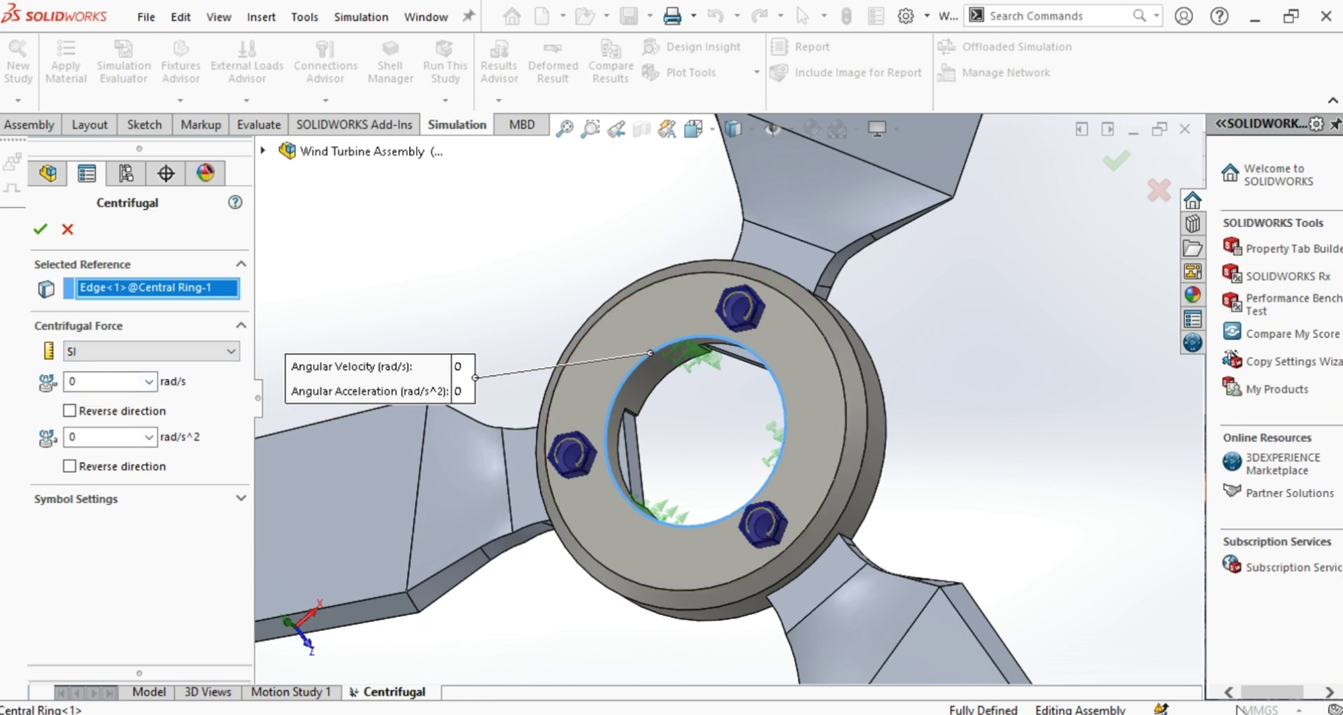
- Set the centrifugal load's angular velocity to 21 rad/s and angular acceleration to 0.18 rad/s^2, and show its symbol settings
{"action": "left_click", "coordinate": [78, 380]}
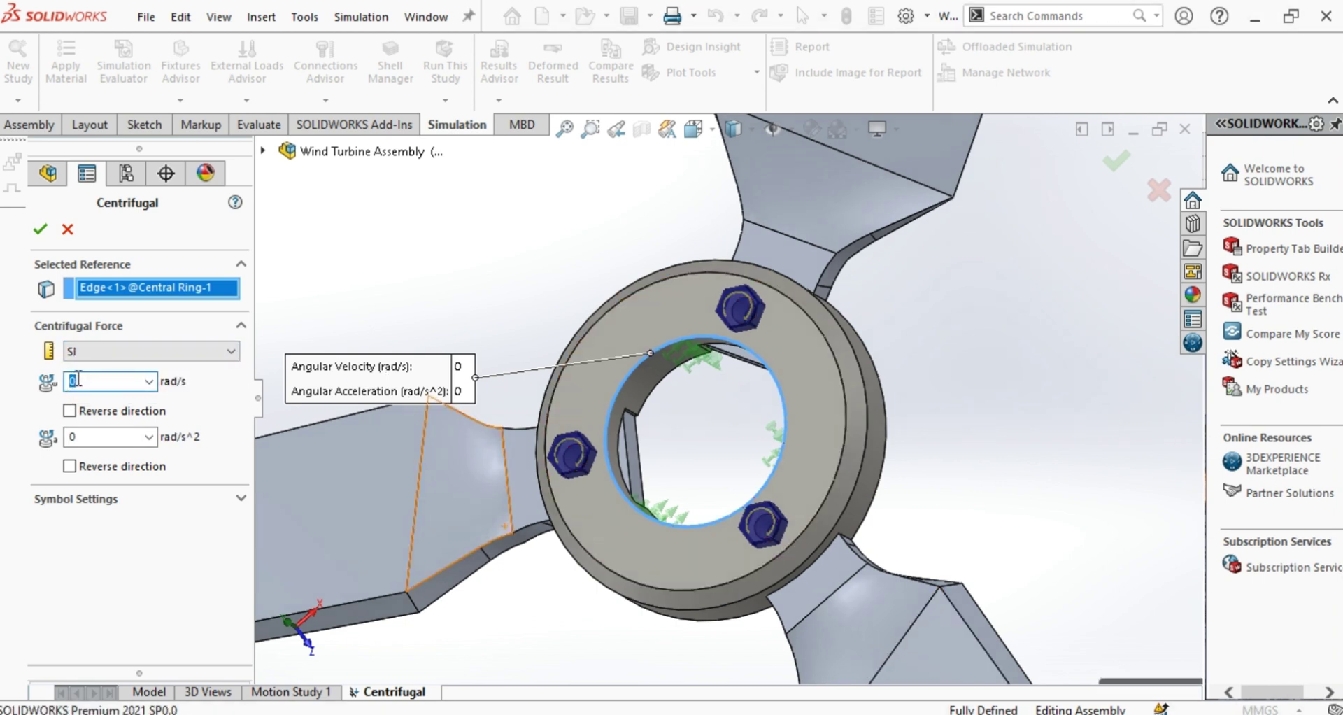
{"action": "type", "text": "20.1"}
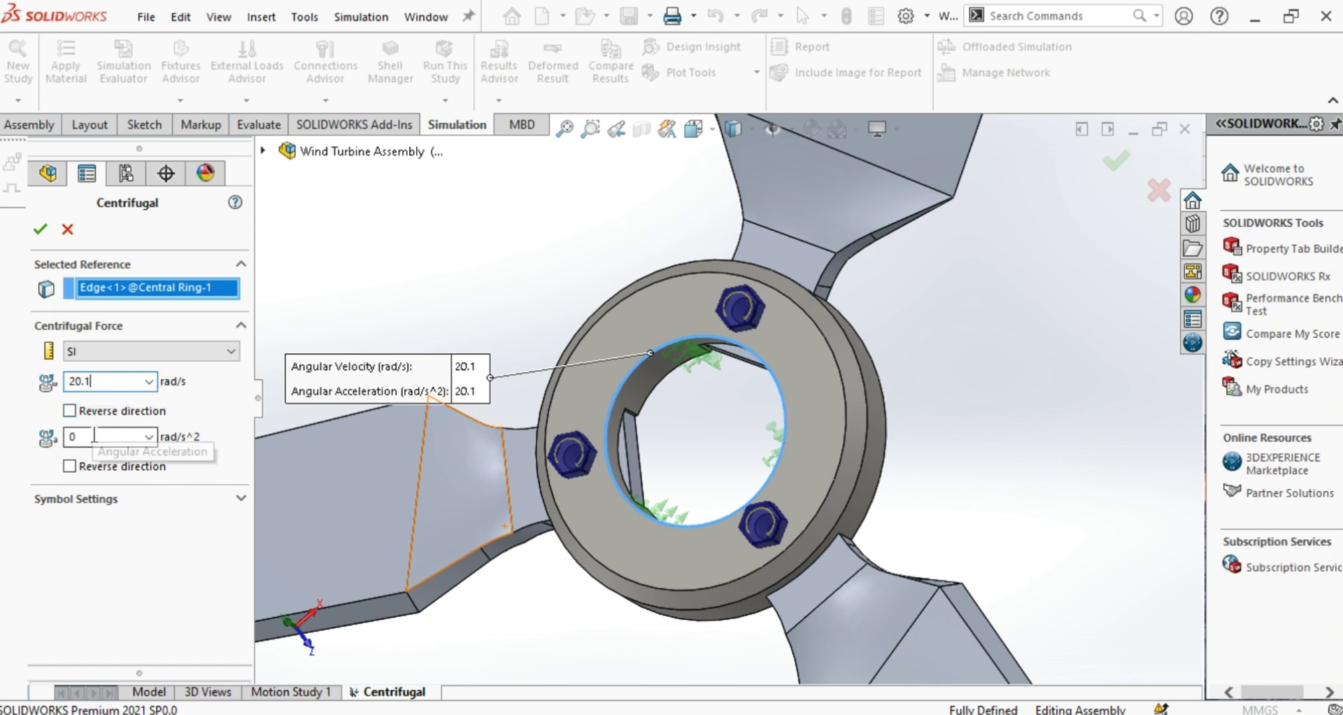
{"action": "double_click", "coordinate": [89, 382]}
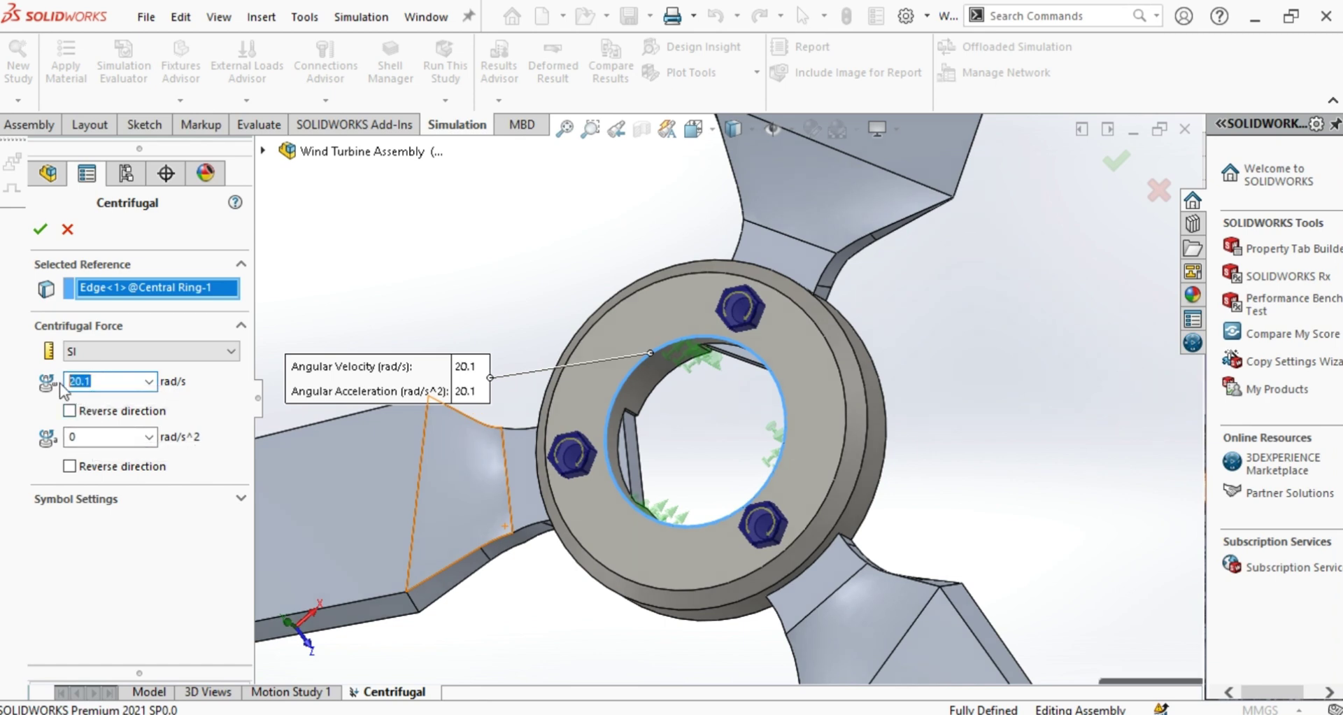
{"action": "type", "text": "21"}
{"action": "left_click", "coordinate": [83, 438]}
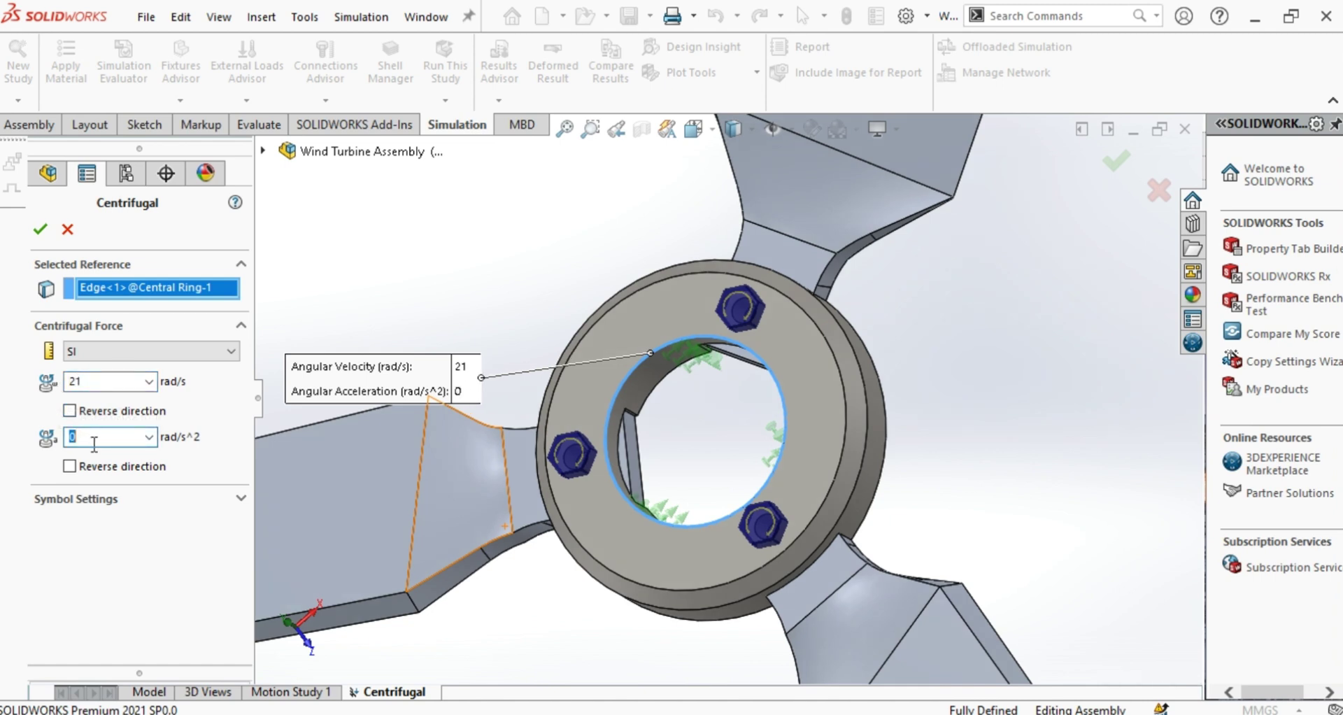
{"action": "type", "text": "0.180"}
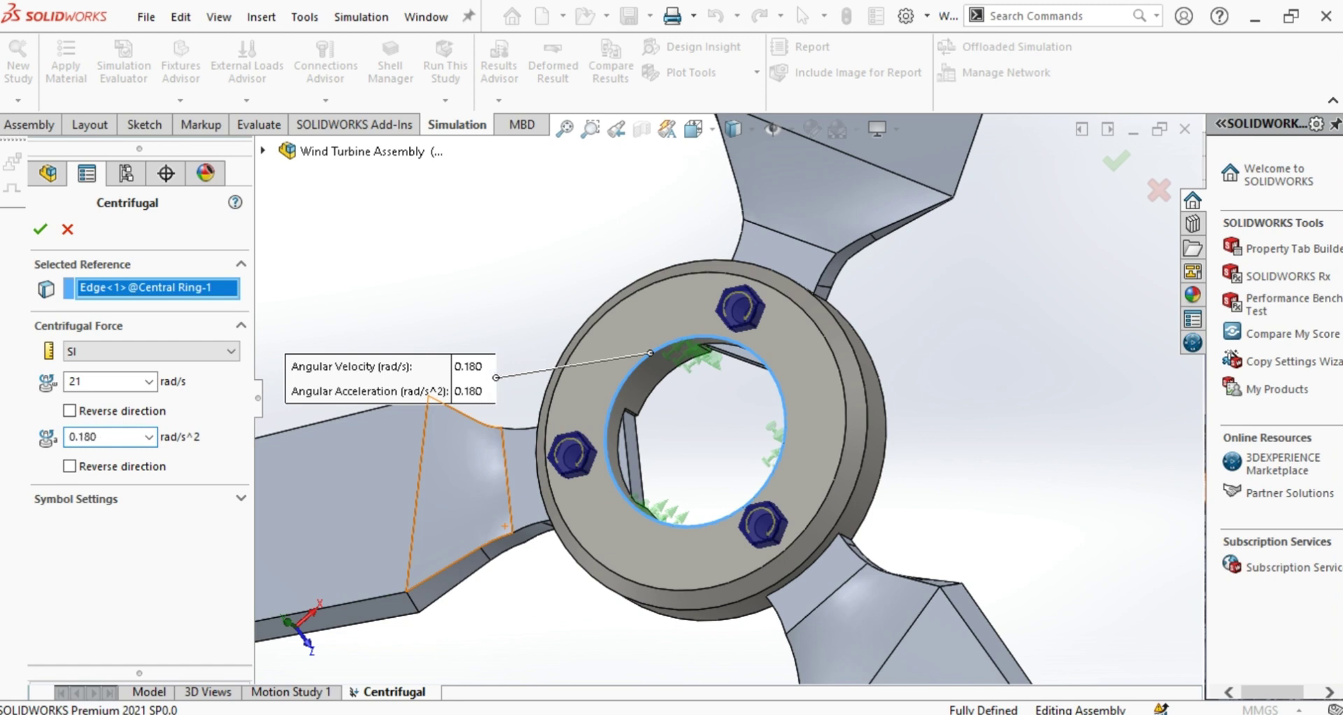
{"action": "left_click", "coordinate": [144, 497]}
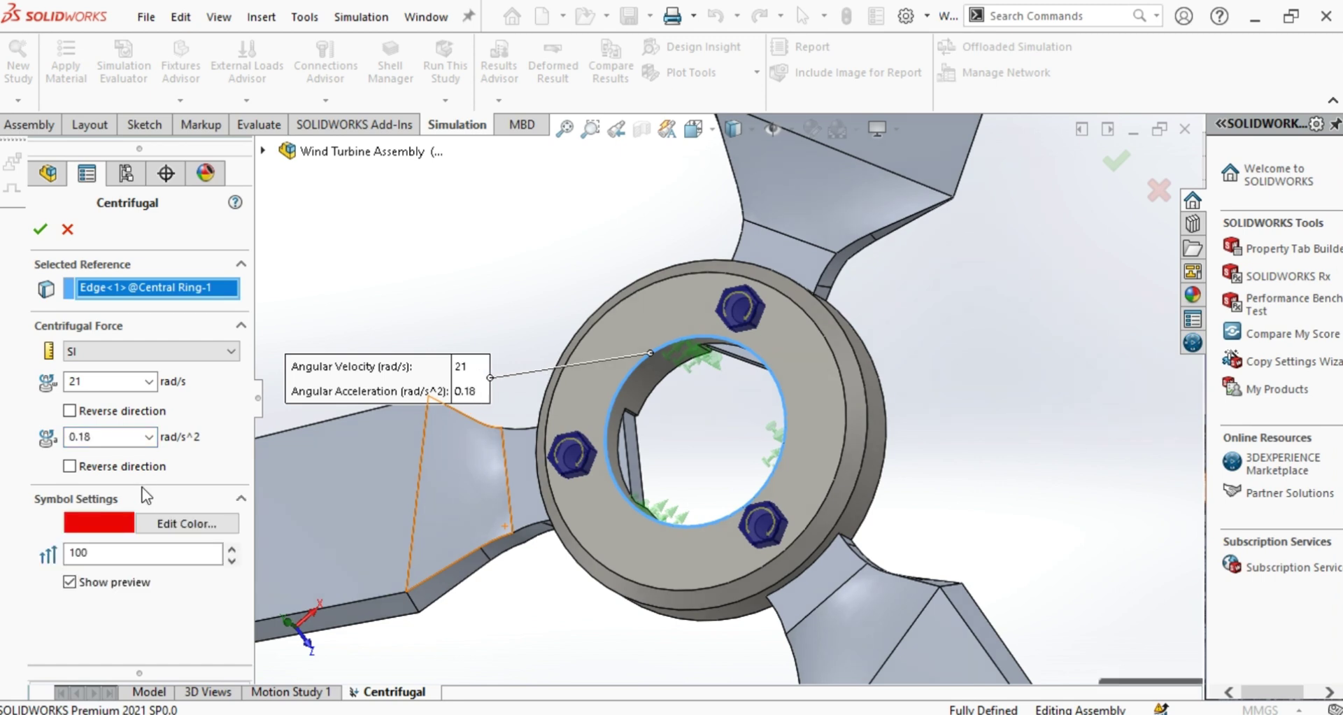
- Try to apply the centrifugal load with the circular inner edge of the central ring as its reference
{"action": "scroll", "coordinate": [700, 426], "scroll_direction": "up", "scroll_amount": 8}
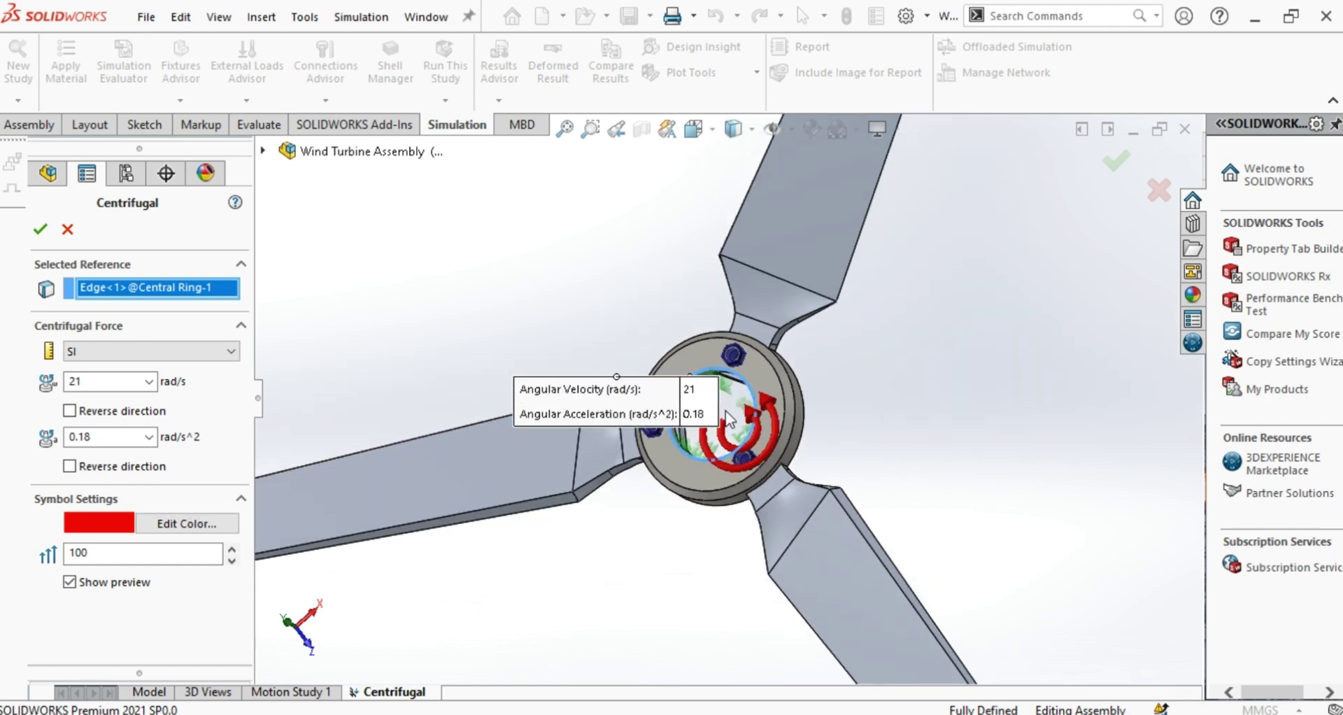
{"action": "scroll", "coordinate": [734, 403], "scroll_direction": "down", "scroll_amount": 6}
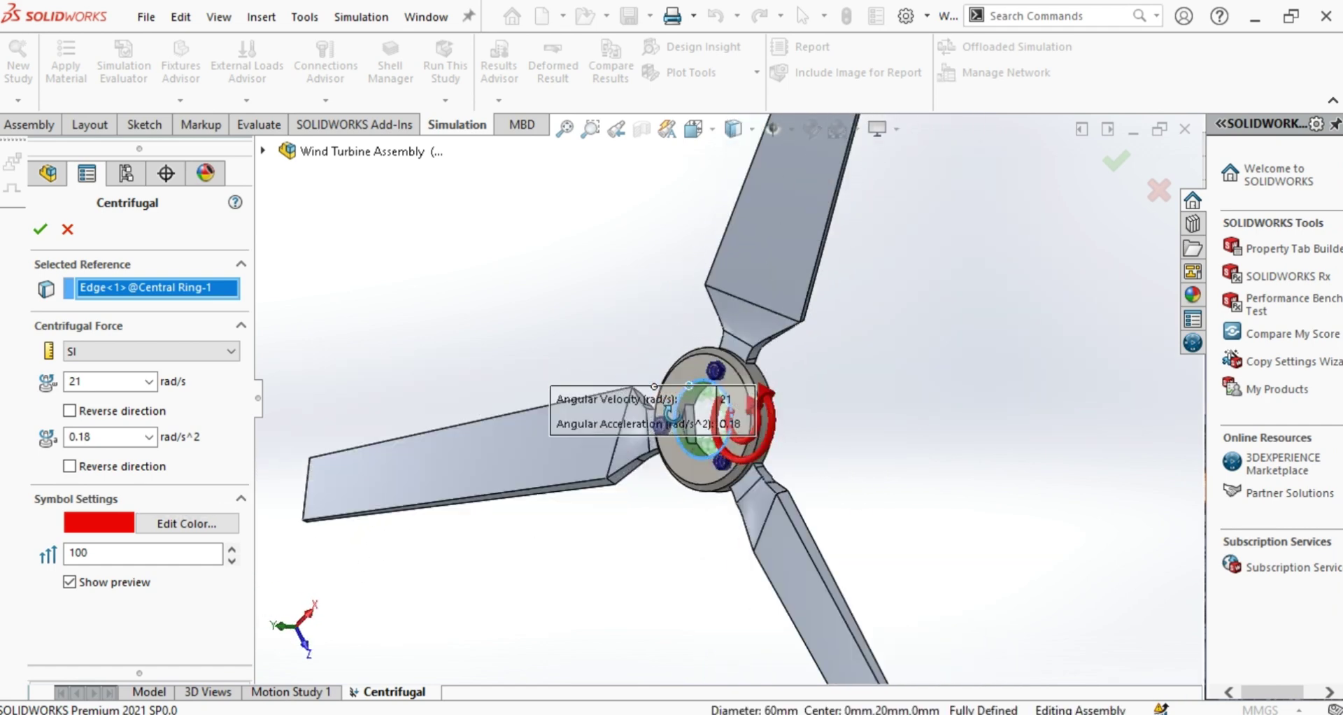
{"action": "middle_click_drag", "start_coordinate": [730, 405], "coordinate": [699, 466]}
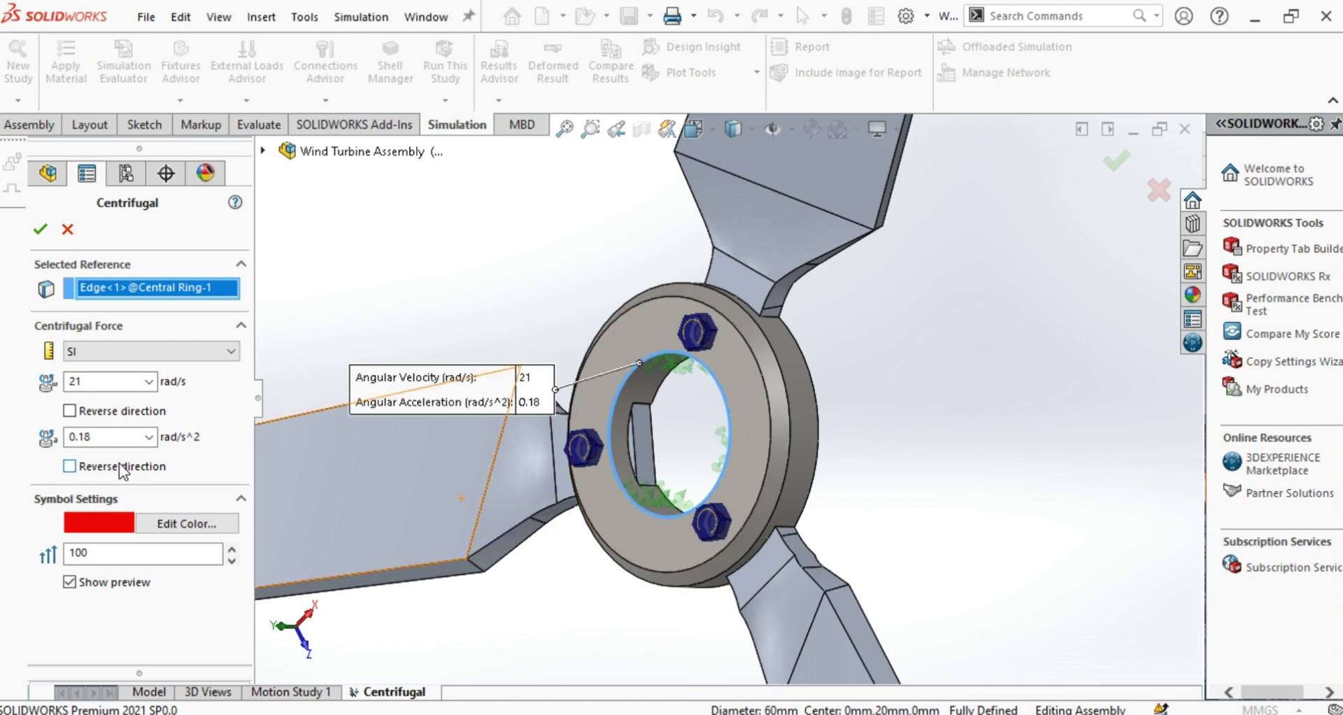
{"action": "scroll", "coordinate": [595, 432], "scroll_direction": "up", "scroll_amount": 3}
{"action": "middle_click_drag", "start_coordinate": [594, 433], "coordinate": [700, 413]}
{"action": "scroll", "coordinate": [700, 413], "scroll_direction": "down", "scroll_amount": 3}
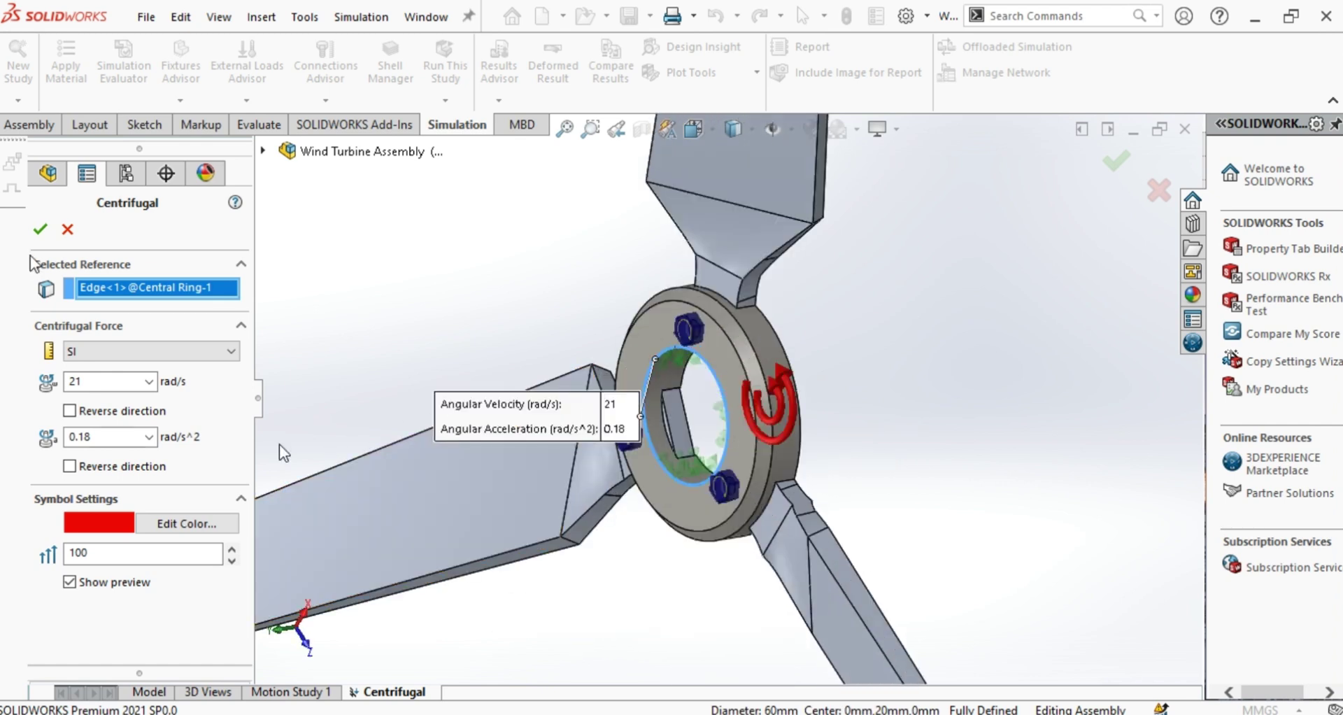
{"action": "left_click", "coordinate": [39, 229]}
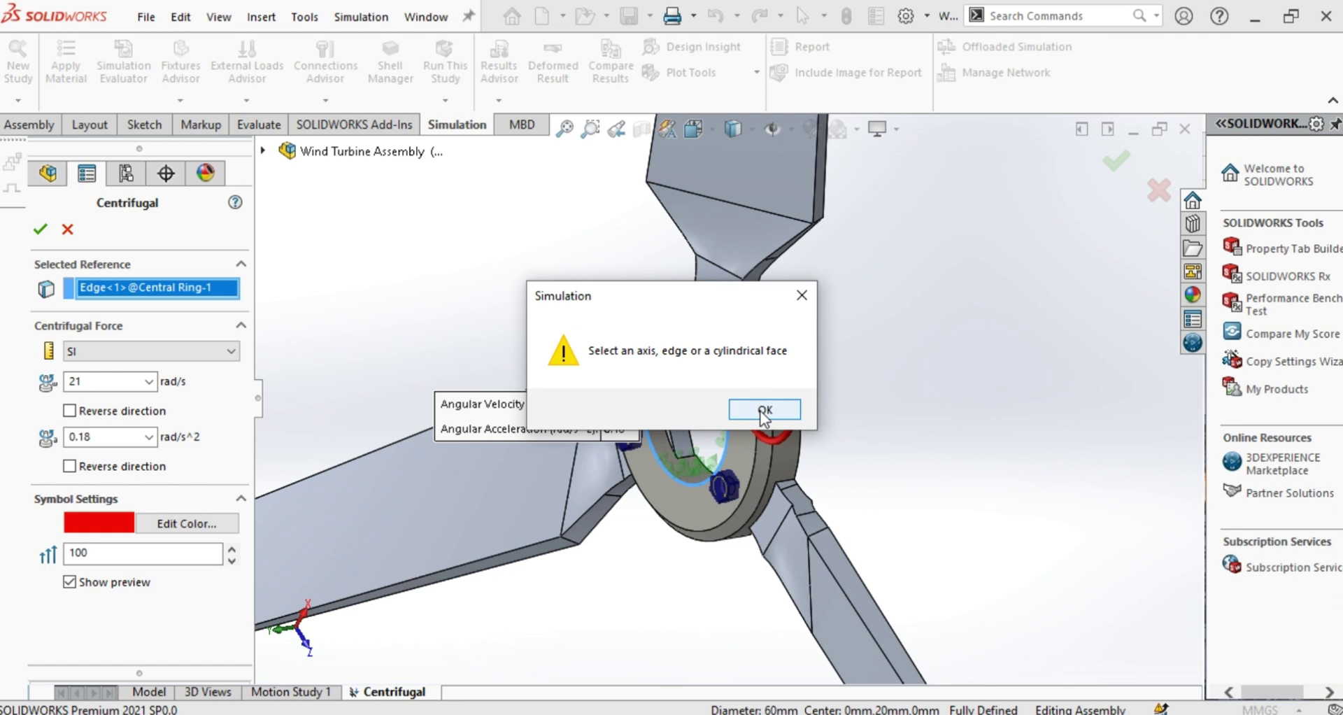
{"action": "left_click", "coordinate": [763, 413]}
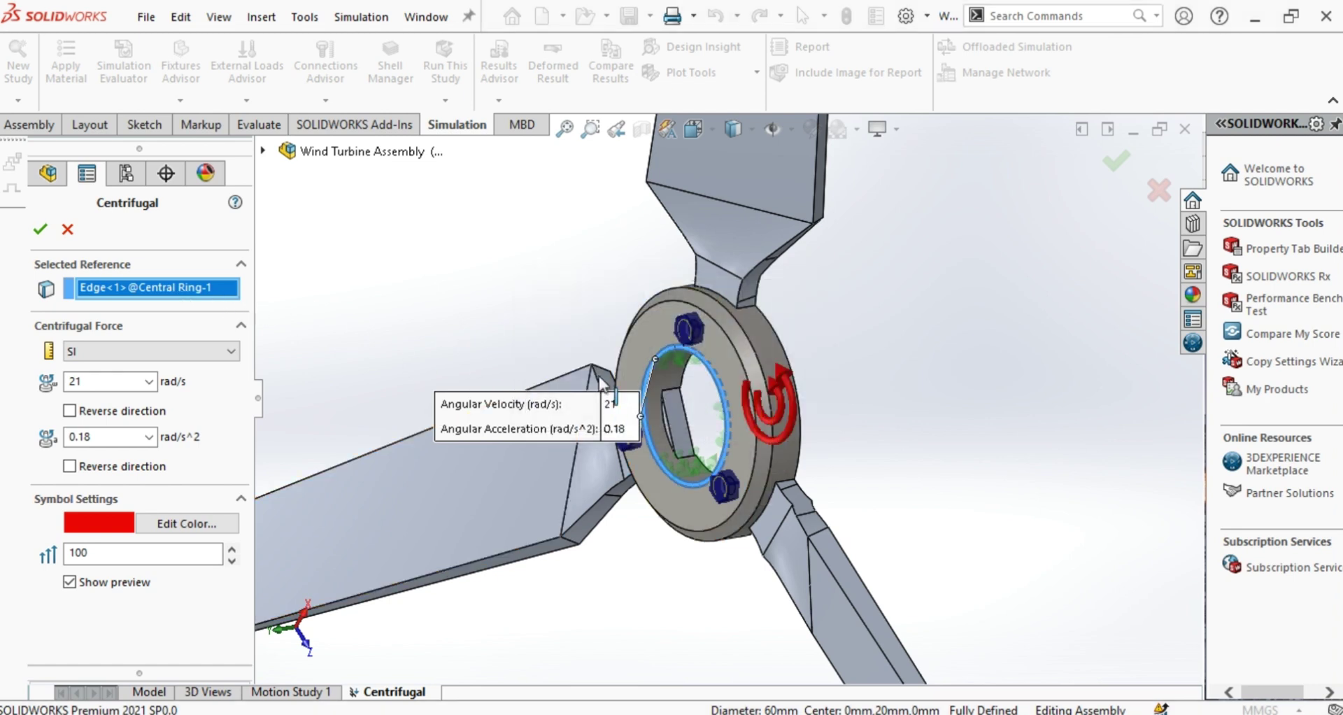
- Replace the centrifugal load's reference with the inner cylindrical face of the central ring and apply the load
{"action": "left_click", "coordinate": [660, 378]}
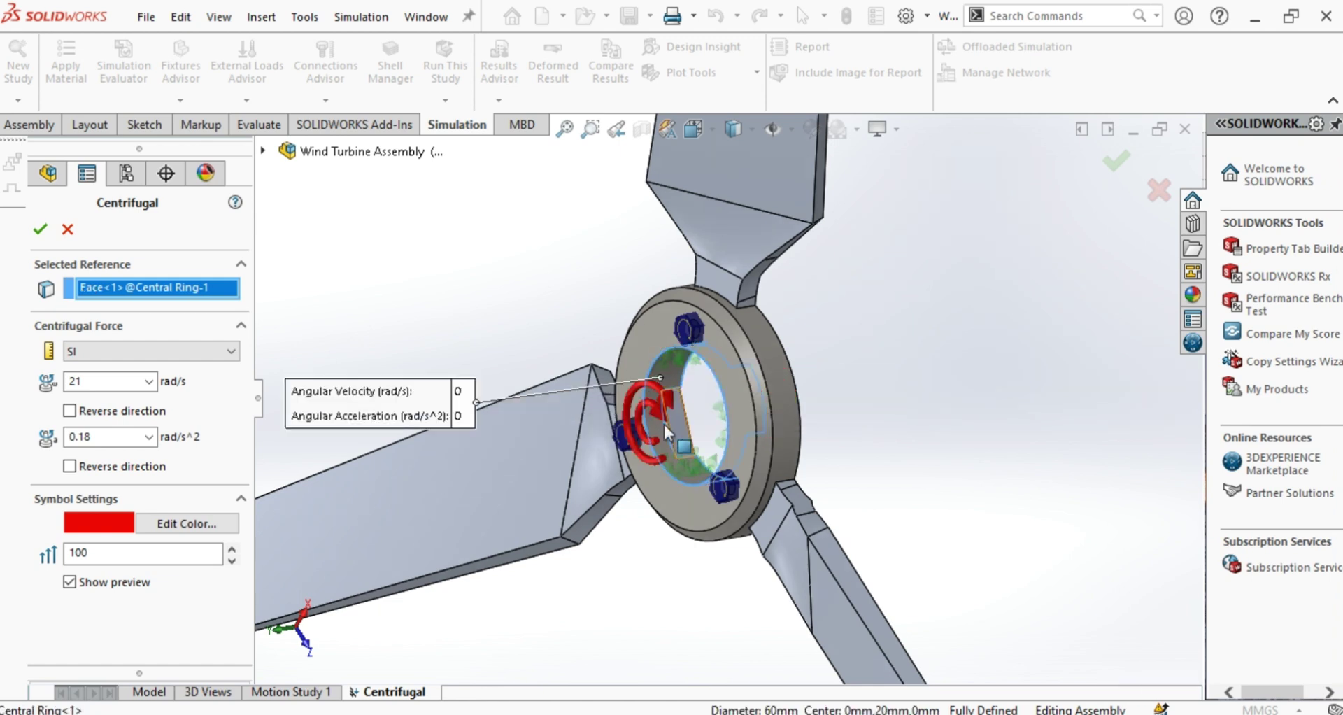
{"action": "left_click", "coordinate": [40, 229]}
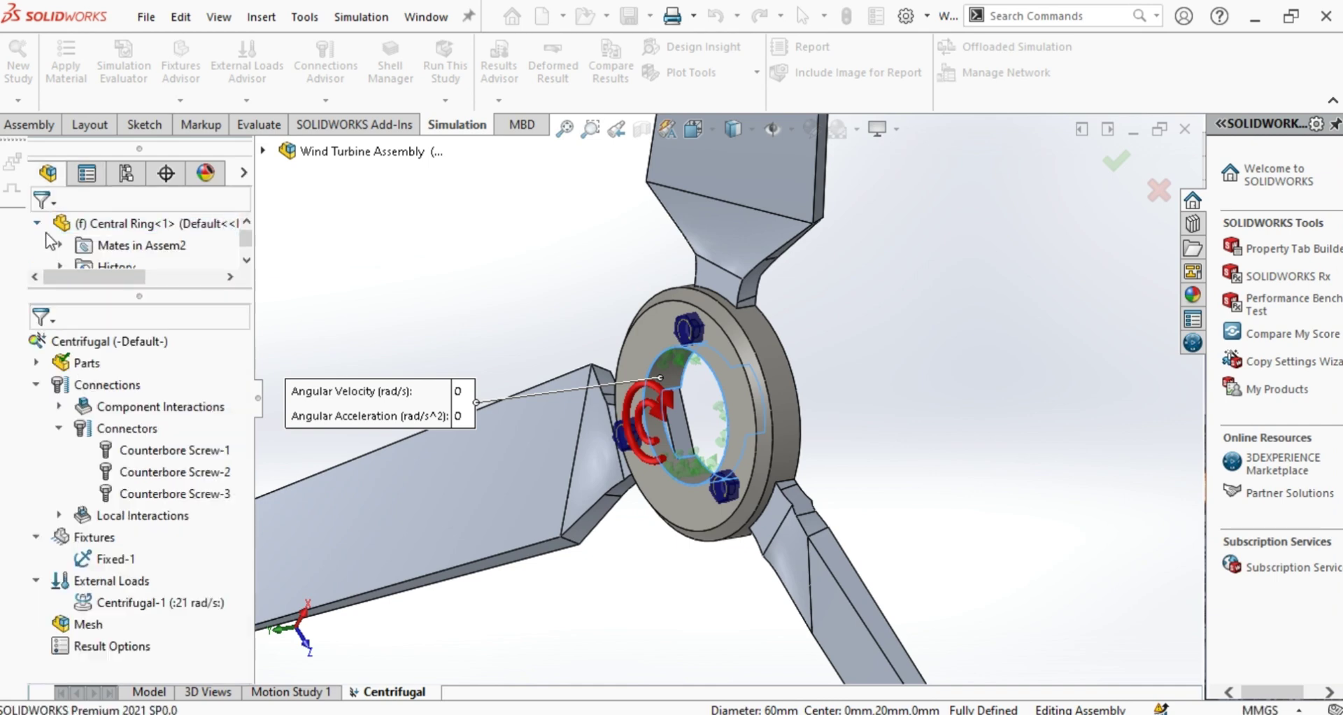
{"action": "scroll", "coordinate": [829, 431], "scroll_direction": "up", "scroll_amount": 2}
{"action": "middle_click_drag", "start_coordinate": [800, 443], "coordinate": [830, 425]}
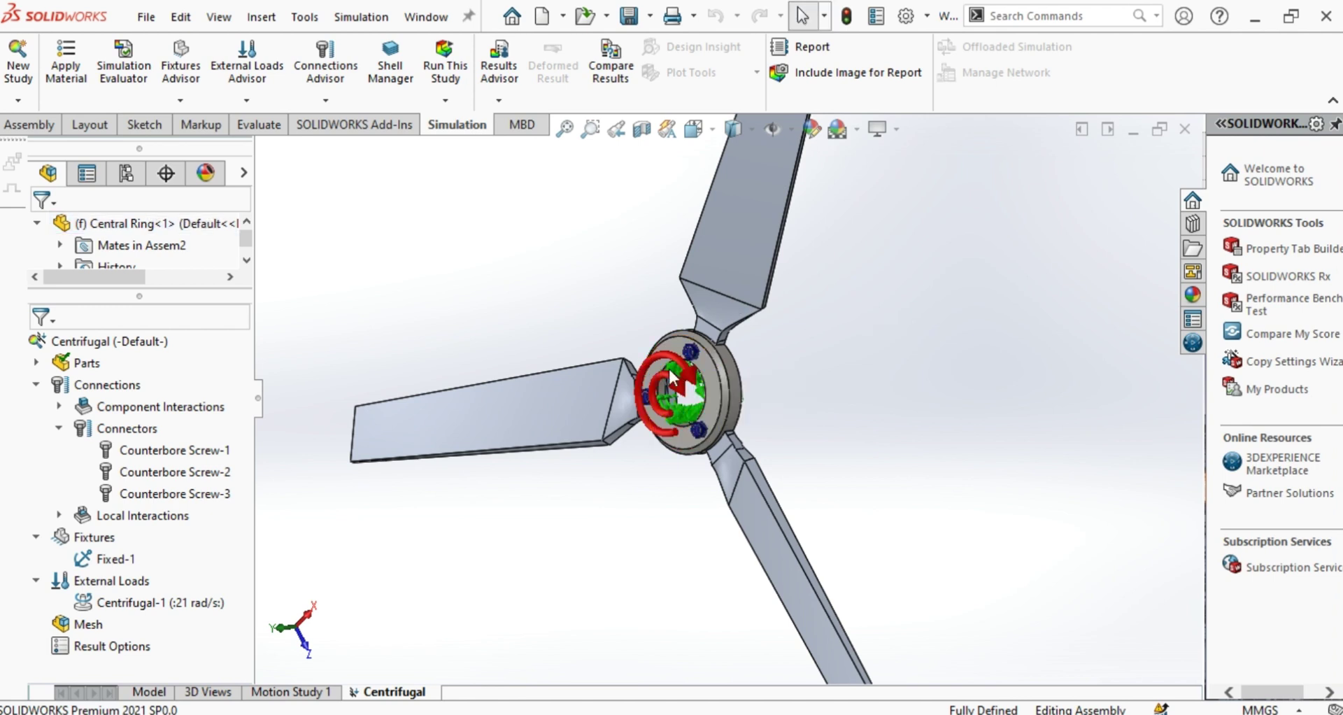
{"action": "scroll", "coordinate": [670, 378], "scroll_direction": "down", "scroll_amount": 2}
- Create the study's mesh at the default mid-range density, keeping the warning for distorted elements enabled
{"action": "left_click", "coordinate": [445, 100]}
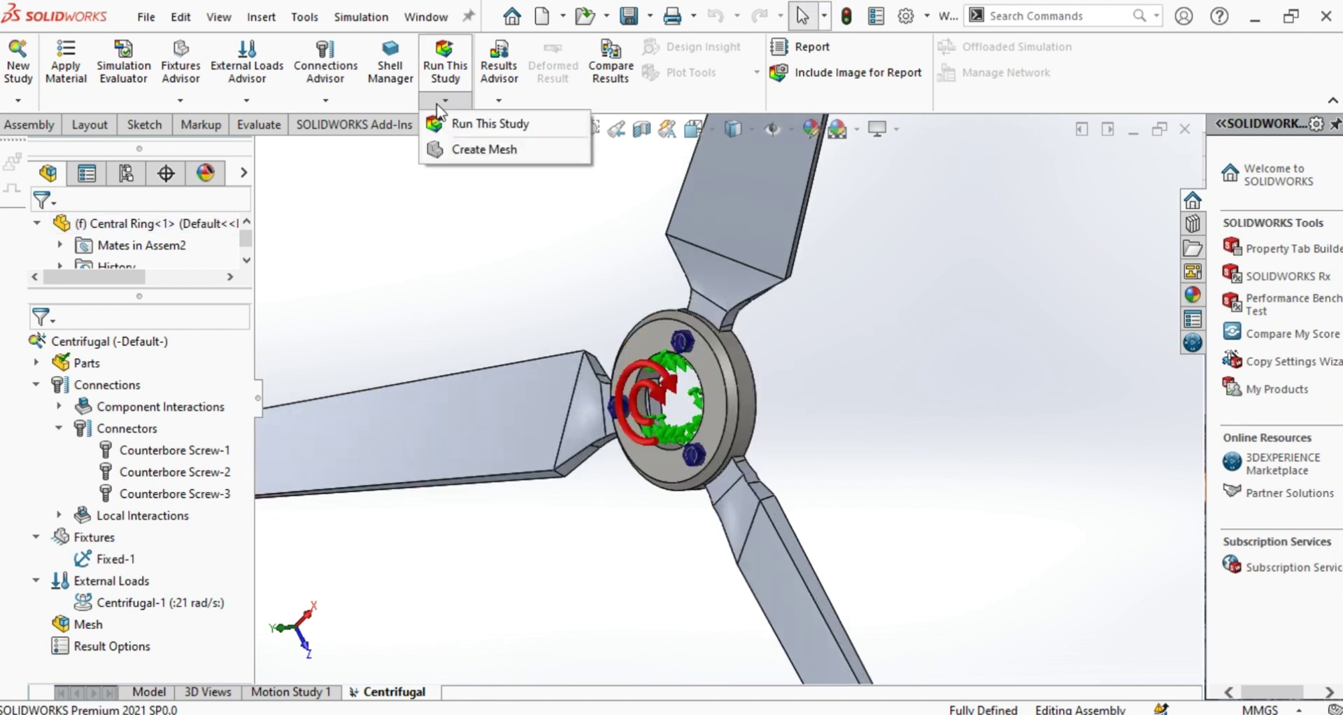
{"action": "left_click", "coordinate": [459, 152]}
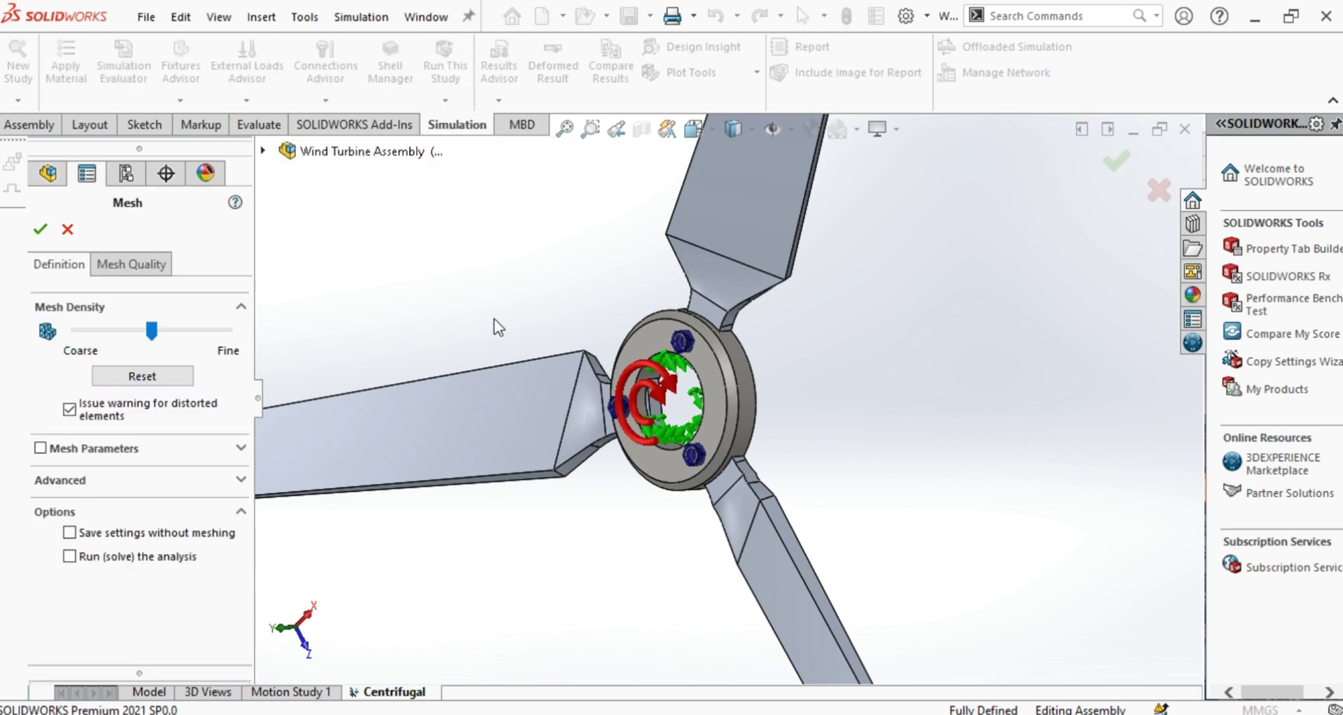
{"action": "key", "text": "f"}
{"action": "middle_click_drag", "start_coordinate": [541, 356], "coordinate": [308, 359]}
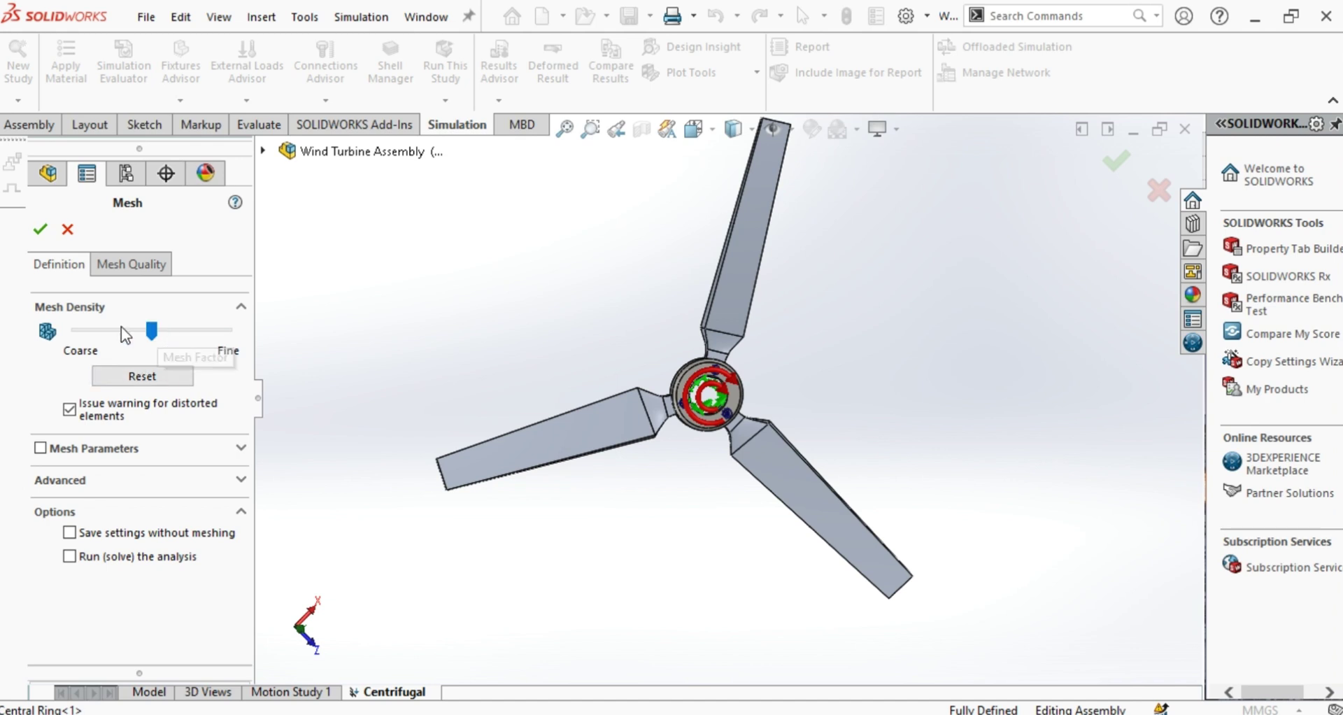
{"action": "left_click", "coordinate": [102, 267]}
{"action": "left_click", "coordinate": [55, 263]}
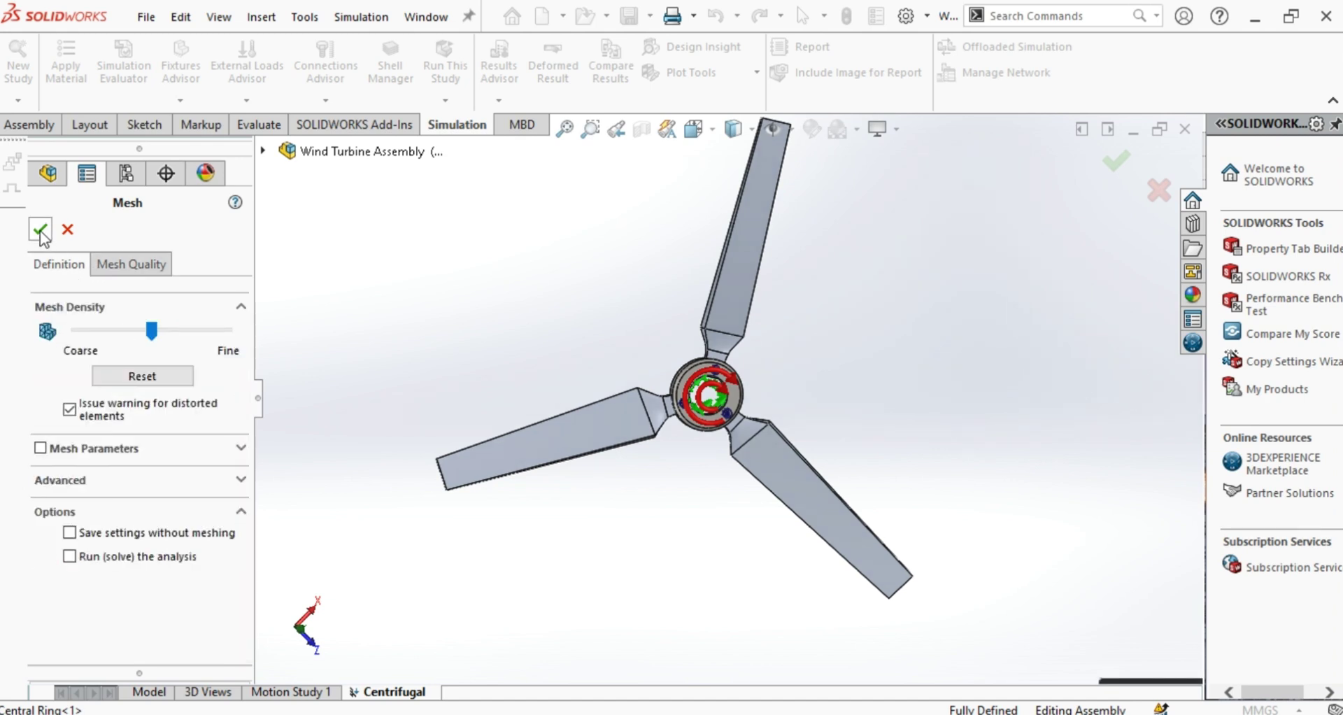
{"action": "left_click", "coordinate": [40, 229]}
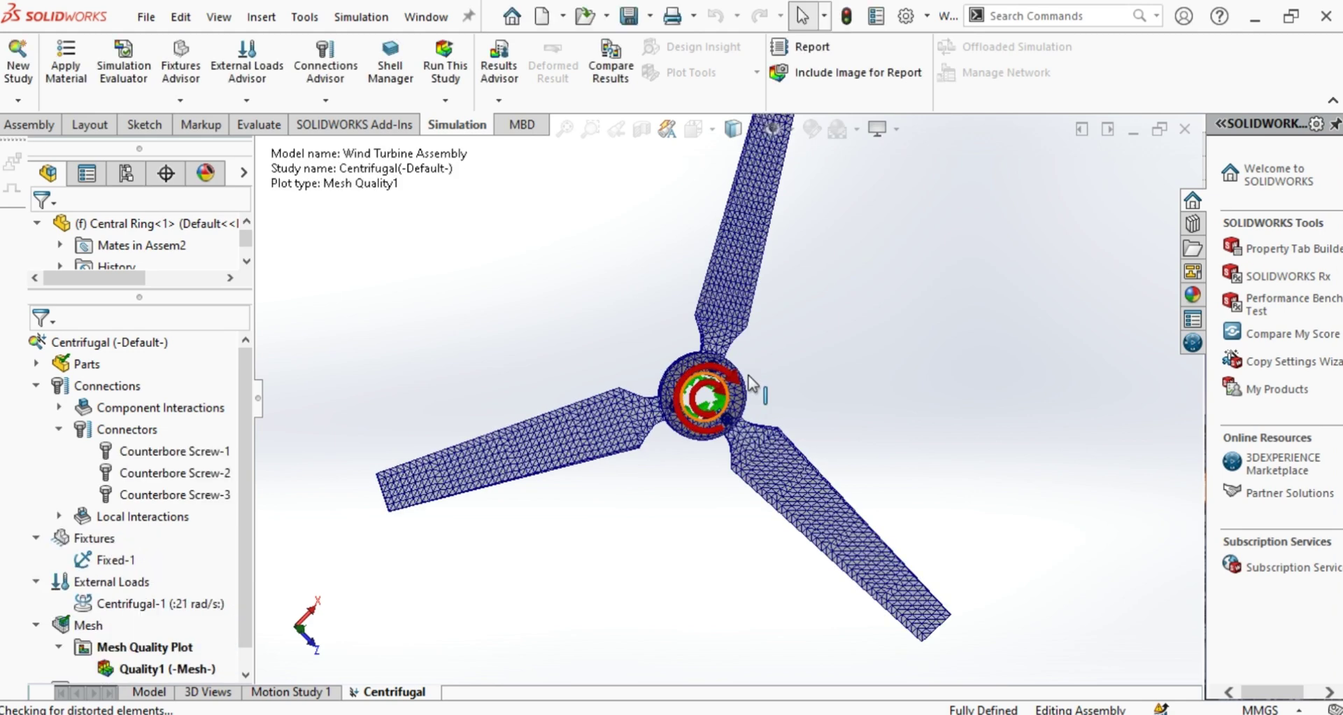
- Inspect the mesh on the blades and central ring, and run the Centrifugal study
{"action": "middle_click_drag", "start_coordinate": [747, 407], "coordinate": [764, 464]}
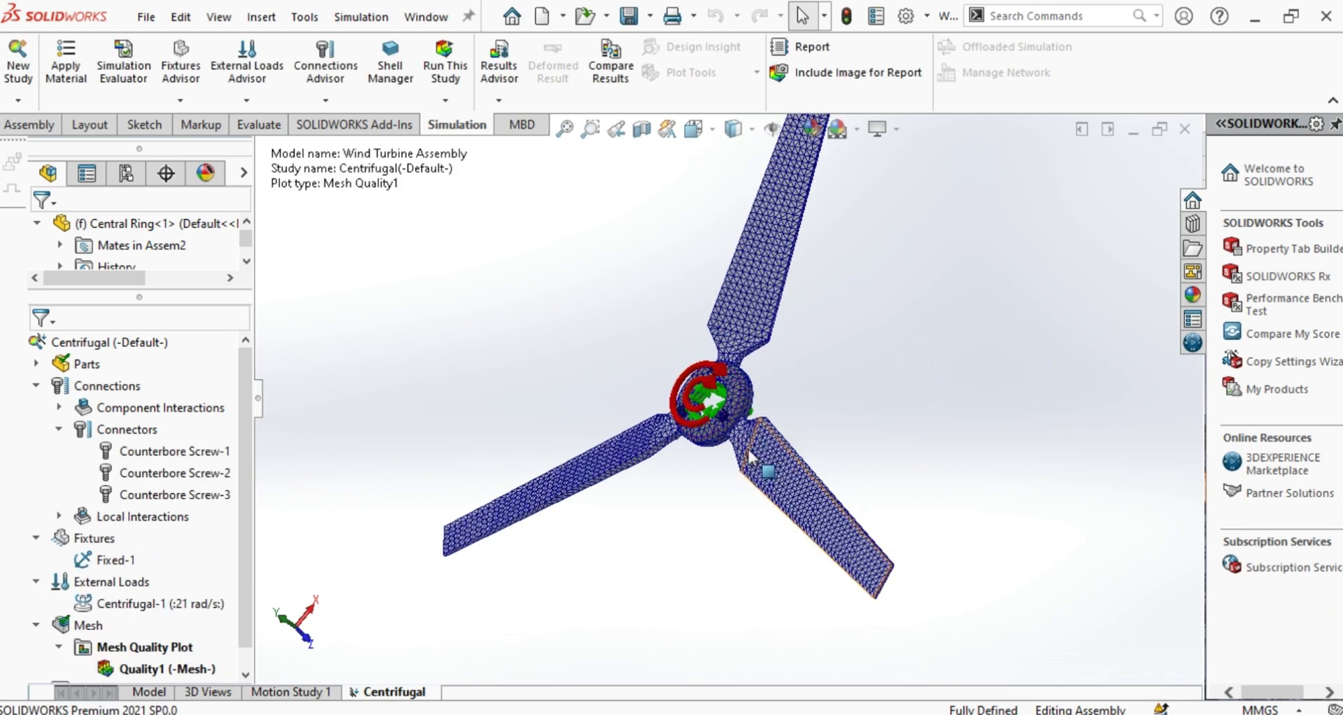
{"action": "scroll", "coordinate": [803, 275], "scroll_direction": "down", "scroll_amount": 5}
{"action": "middle_click_drag", "start_coordinate": [803, 275], "coordinate": [890, 375]}
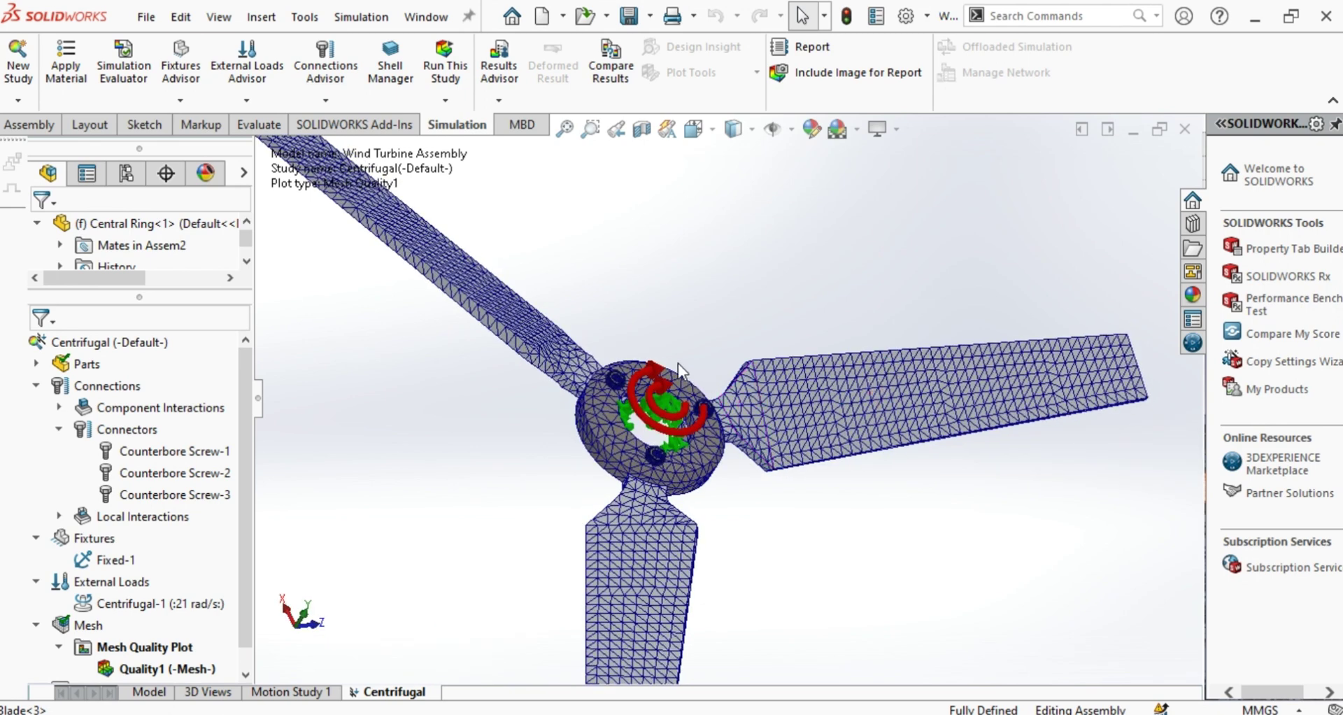
{"action": "left_click", "coordinate": [451, 105]}
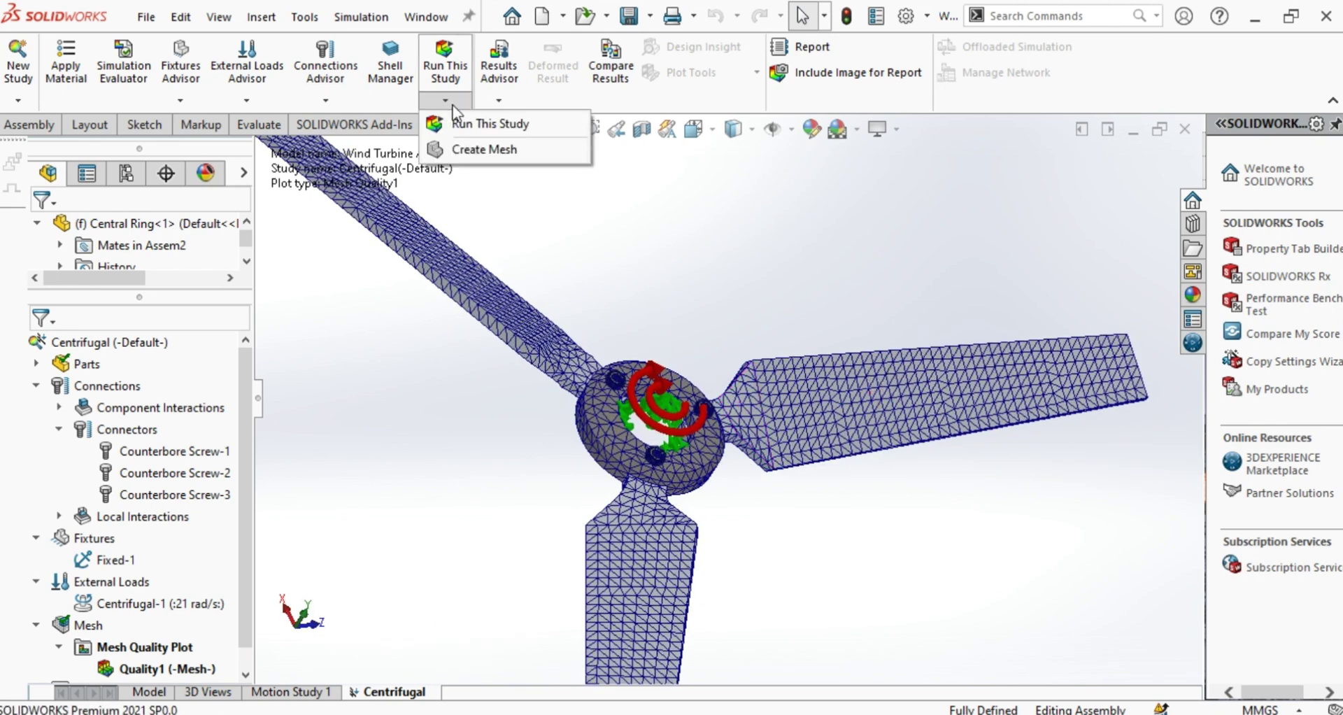
{"action": "left_click", "coordinate": [453, 123]}
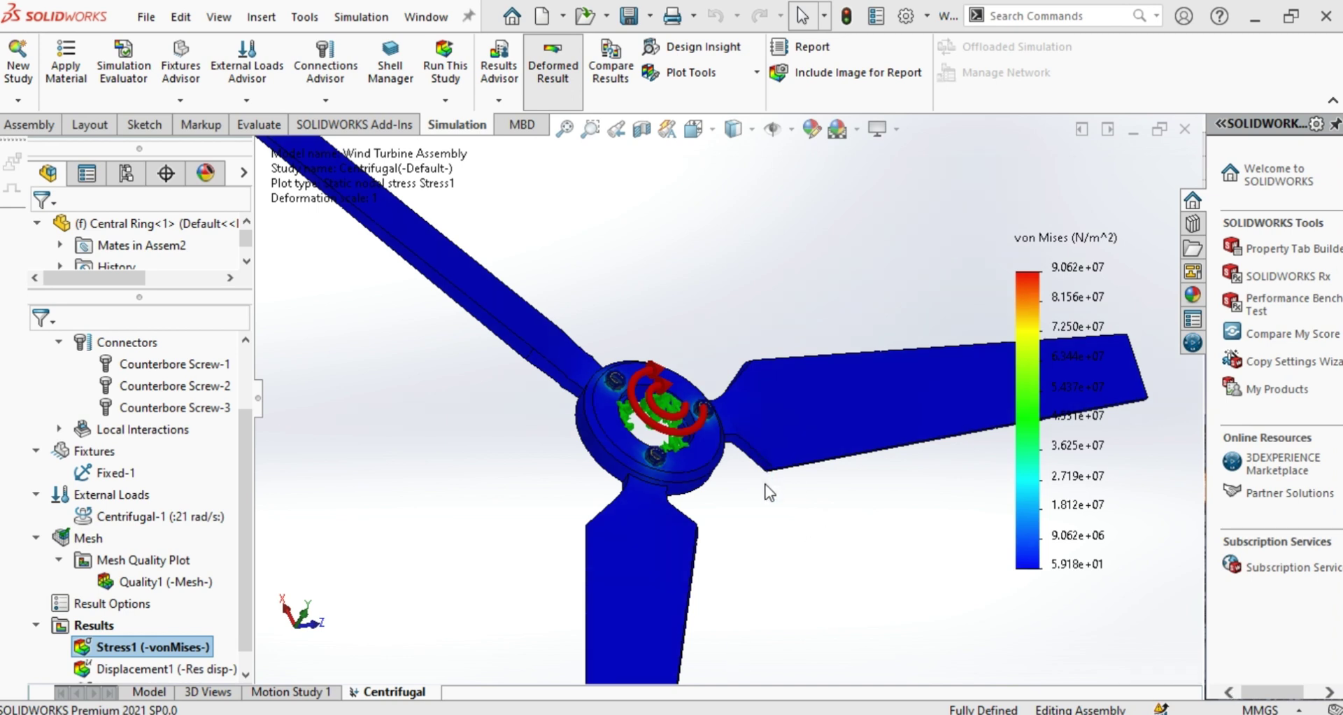
- Animate the Stress1 von Mises plot, examine the stress around the ring's screw holes, and close the animation
{"action": "middle_click_drag", "start_coordinate": [764, 489], "coordinate": [680, 567]}
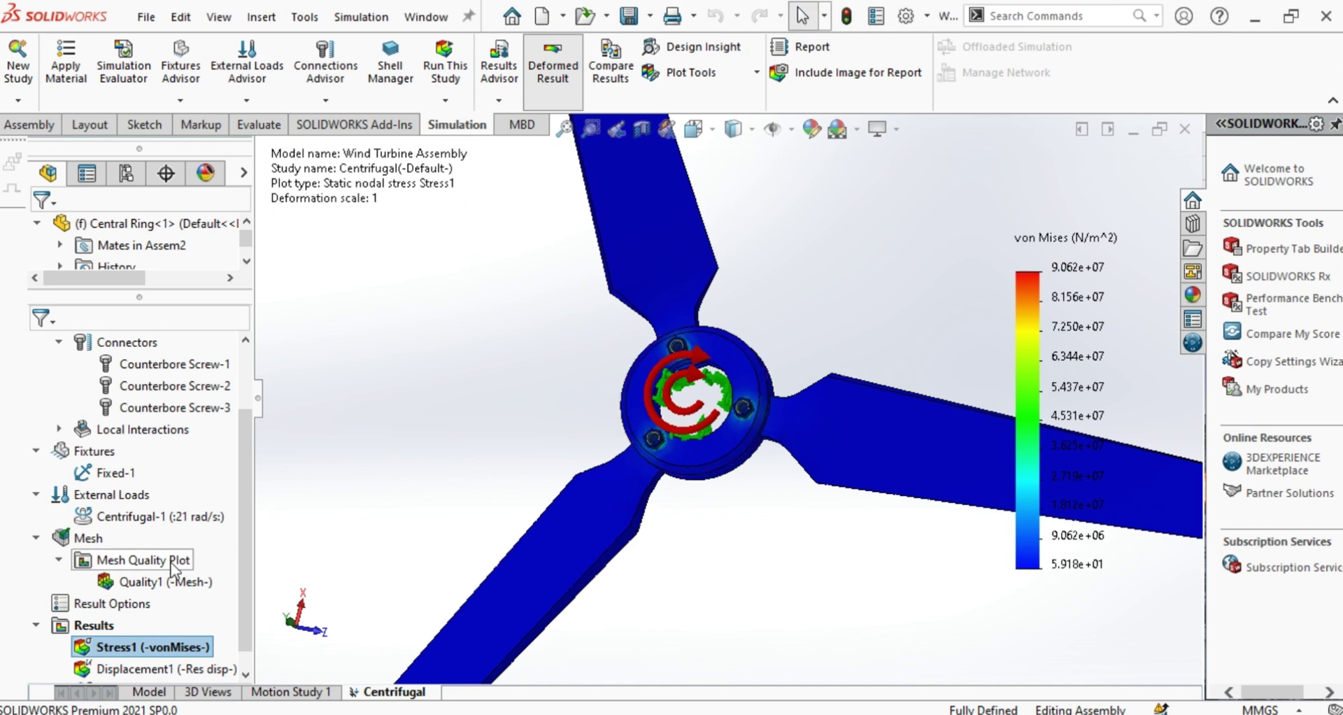
{"action": "scroll", "coordinate": [174, 572], "scroll_direction": "down", "scroll_amount": 1}
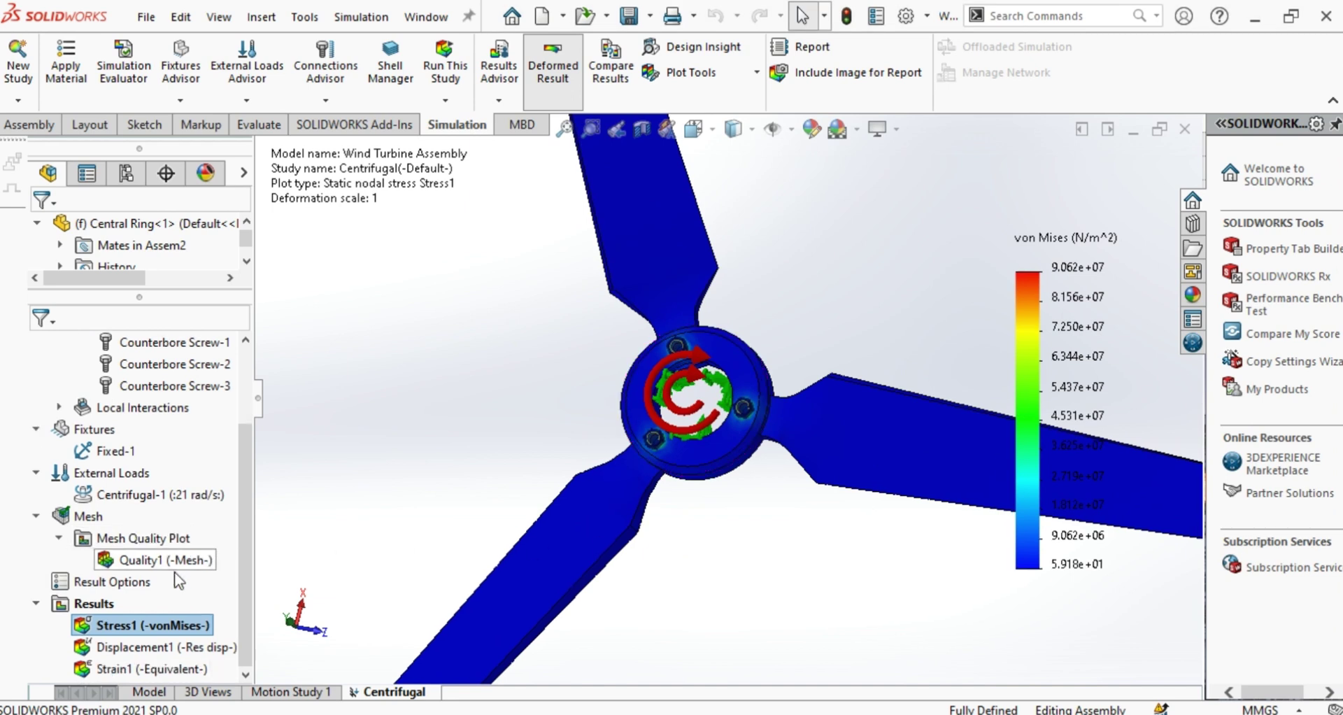
{"action": "right_click", "coordinate": [139, 630]}
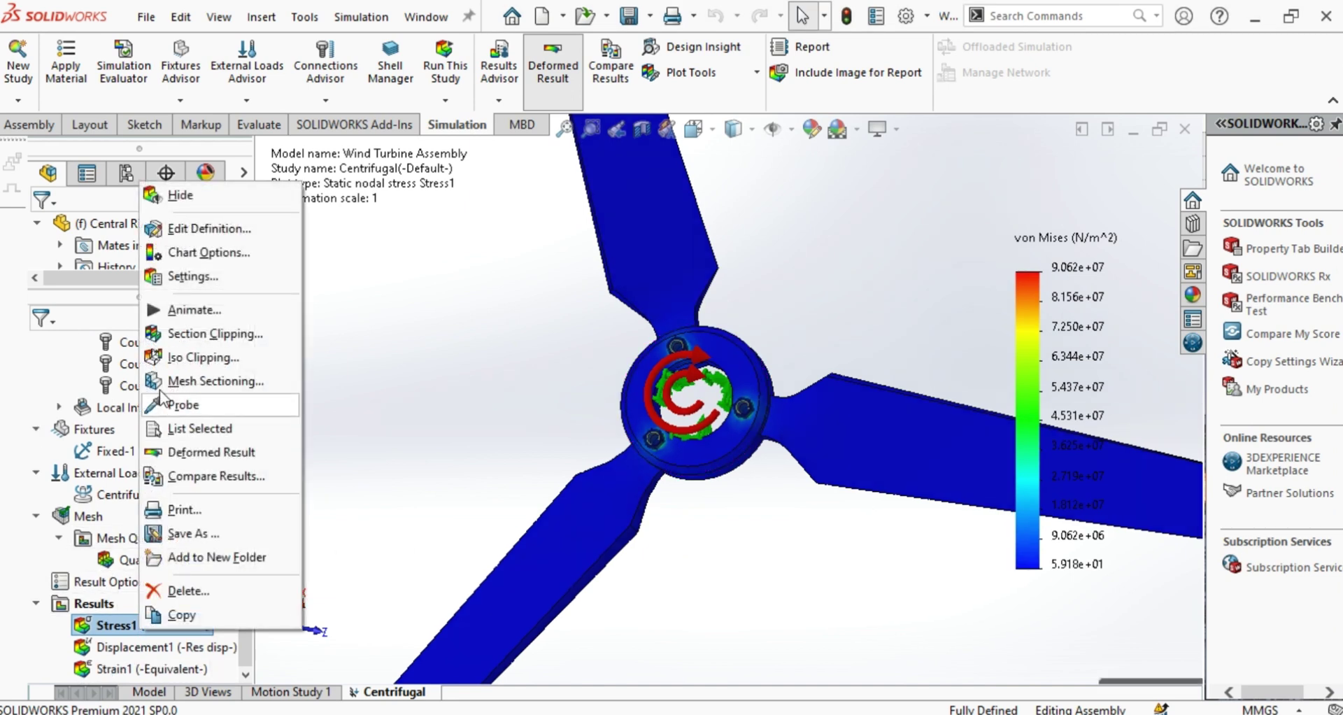
{"action": "left_click", "coordinate": [183, 311]}
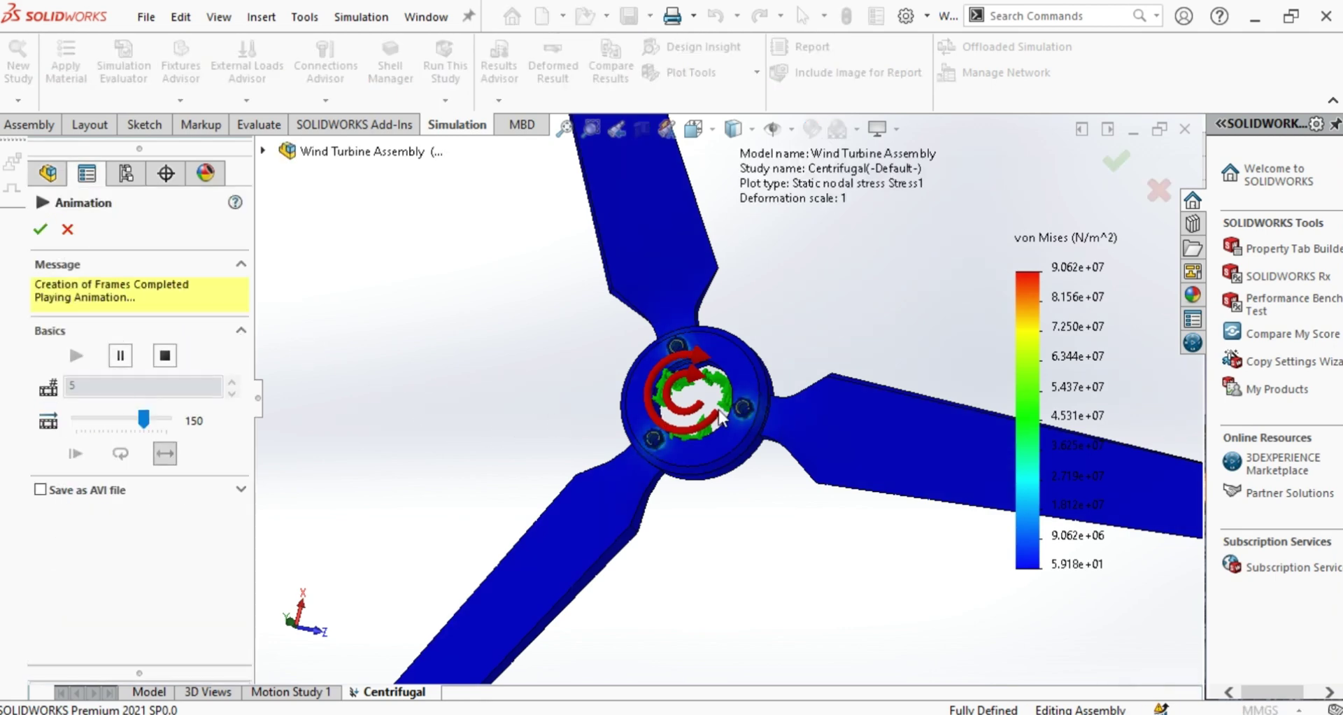
{"action": "scroll", "coordinate": [734, 414], "scroll_direction": "down", "scroll_amount": 5}
{"action": "scroll", "coordinate": [735, 414], "scroll_direction": "down", "scroll_amount": 4}
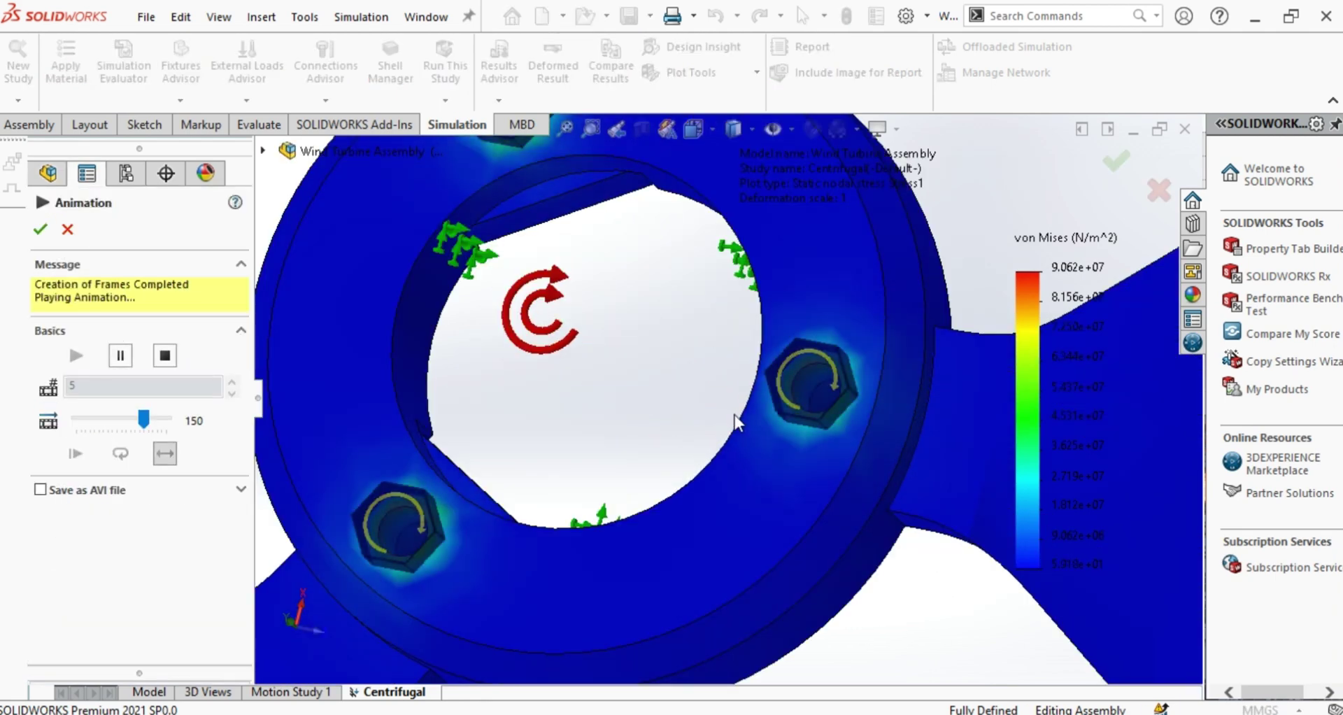
{"action": "scroll", "coordinate": [735, 414], "scroll_direction": "up", "scroll_amount": 6}
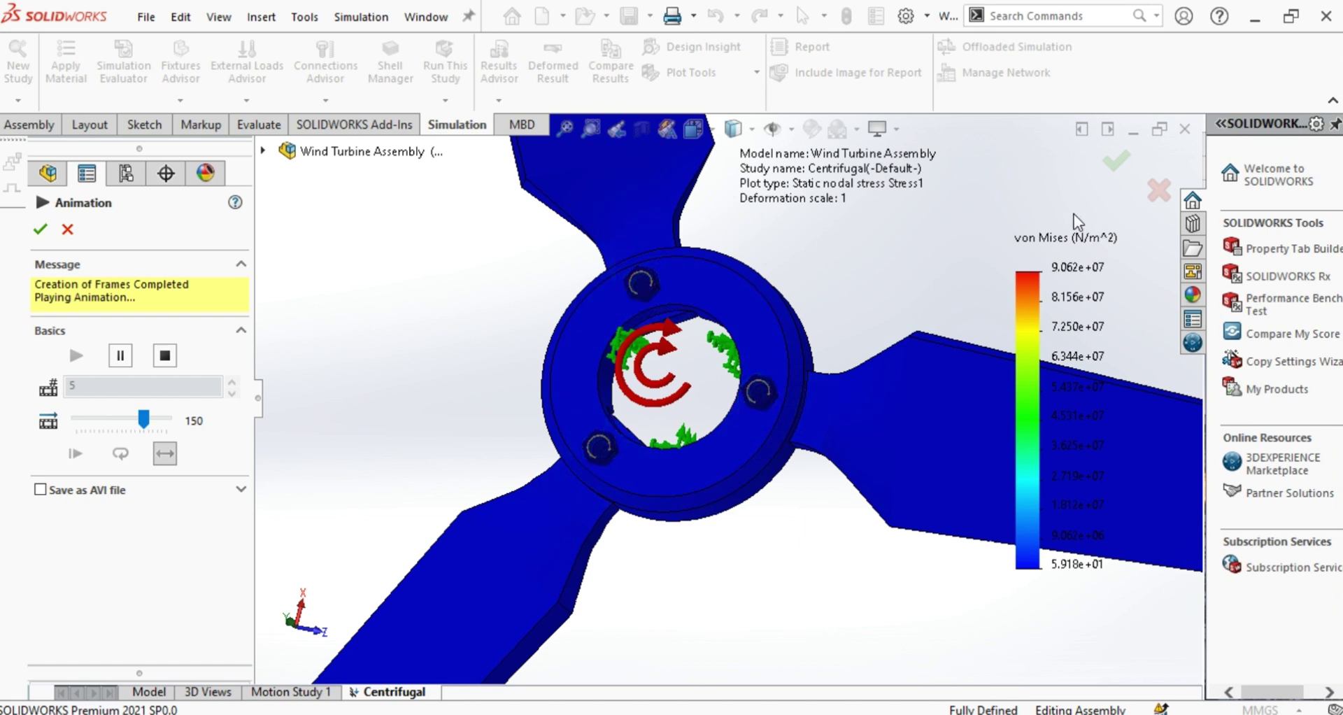
{"action": "left_click", "coordinate": [1117, 161]}
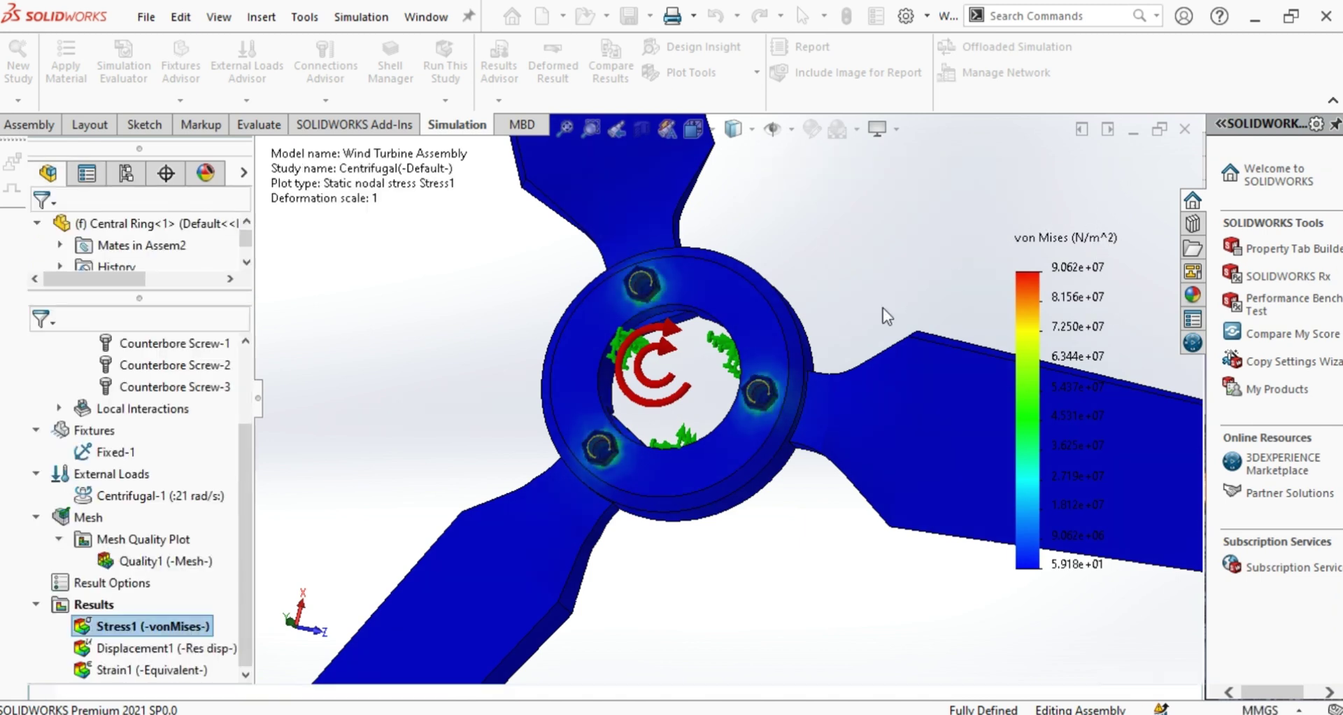
- Show the Displacement1 plot and examine the displacement distribution from the ring to the blade tips
{"action": "double_click", "coordinate": [185, 648]}
{"action": "scroll", "coordinate": [591, 502], "scroll_direction": "up", "scroll_amount": 5}
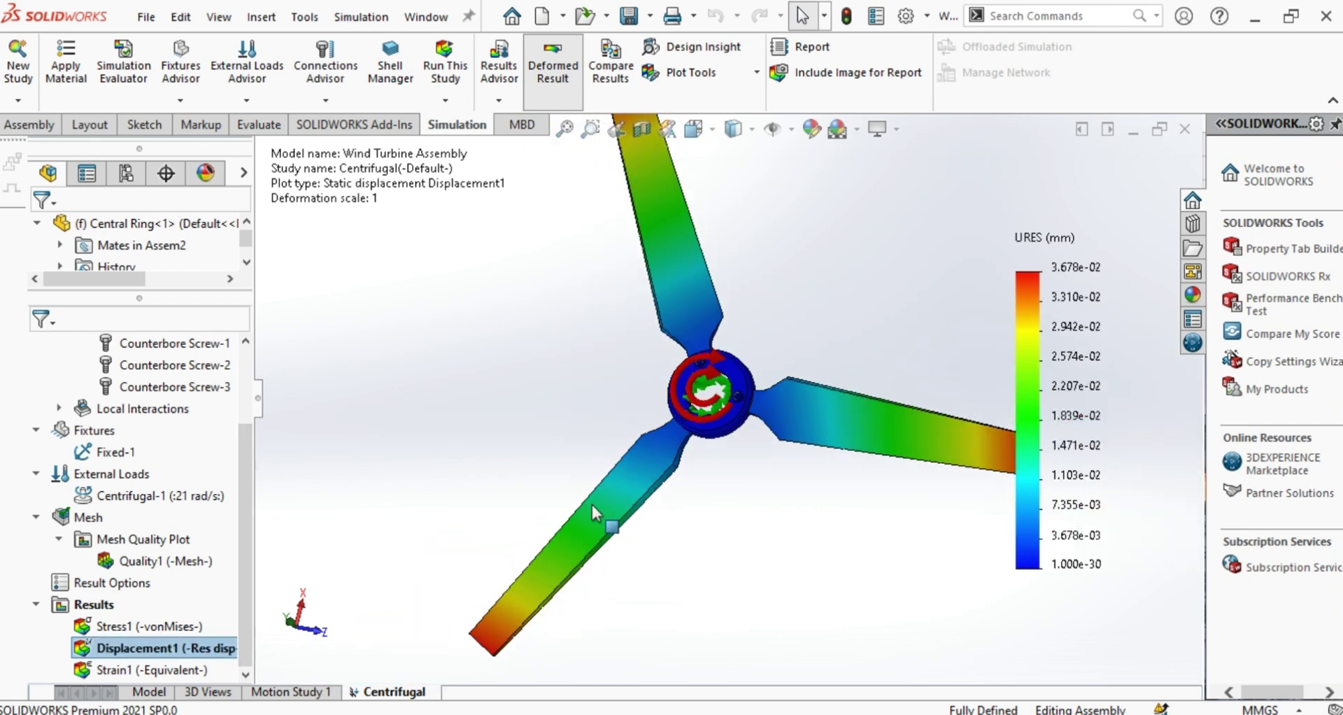
{"action": "scroll", "coordinate": [797, 420], "scroll_direction": "down", "scroll_amount": 2}
{"action": "scroll", "coordinate": [737, 477], "scroll_direction": "down", "scroll_amount": 3}
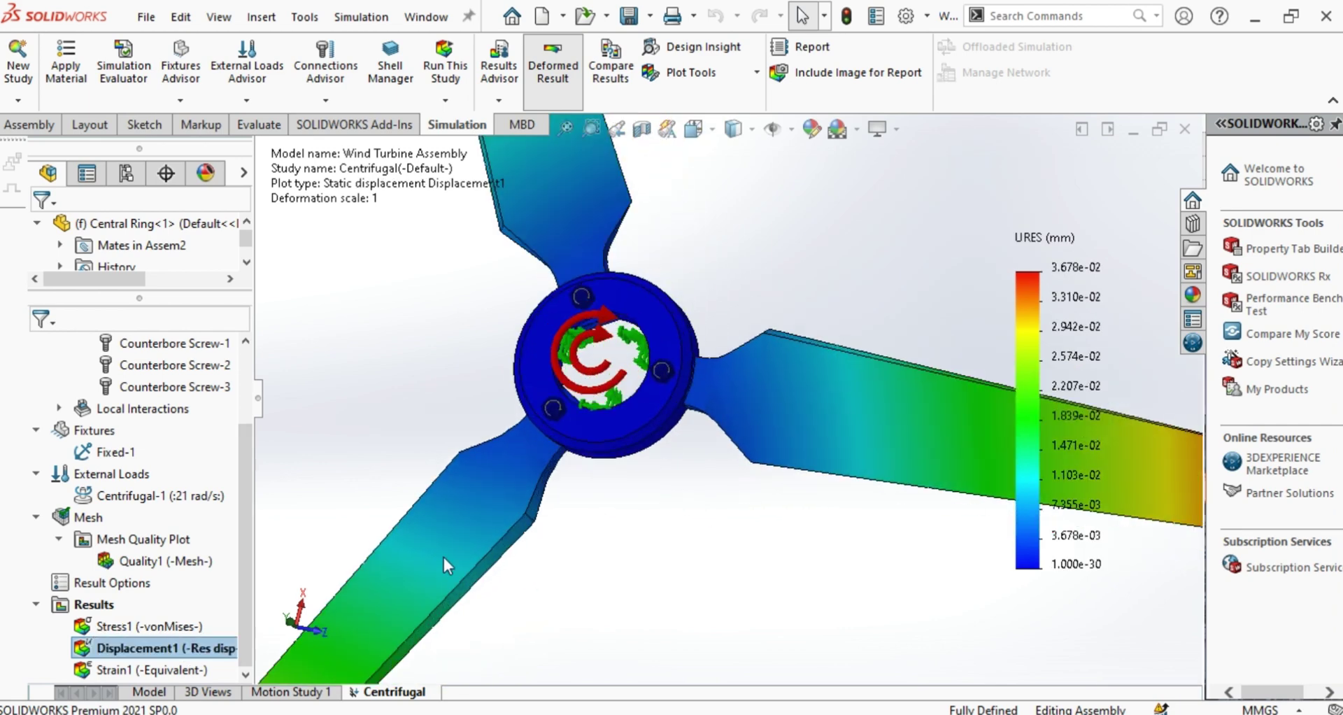
{"action": "scroll", "coordinate": [517, 512], "scroll_direction": "up", "scroll_amount": 2}
{"action": "scroll", "coordinate": [663, 360], "scroll_direction": "down", "scroll_amount": 1}
{"action": "scroll", "coordinate": [769, 326], "scroll_direction": "down", "scroll_amount": 3}
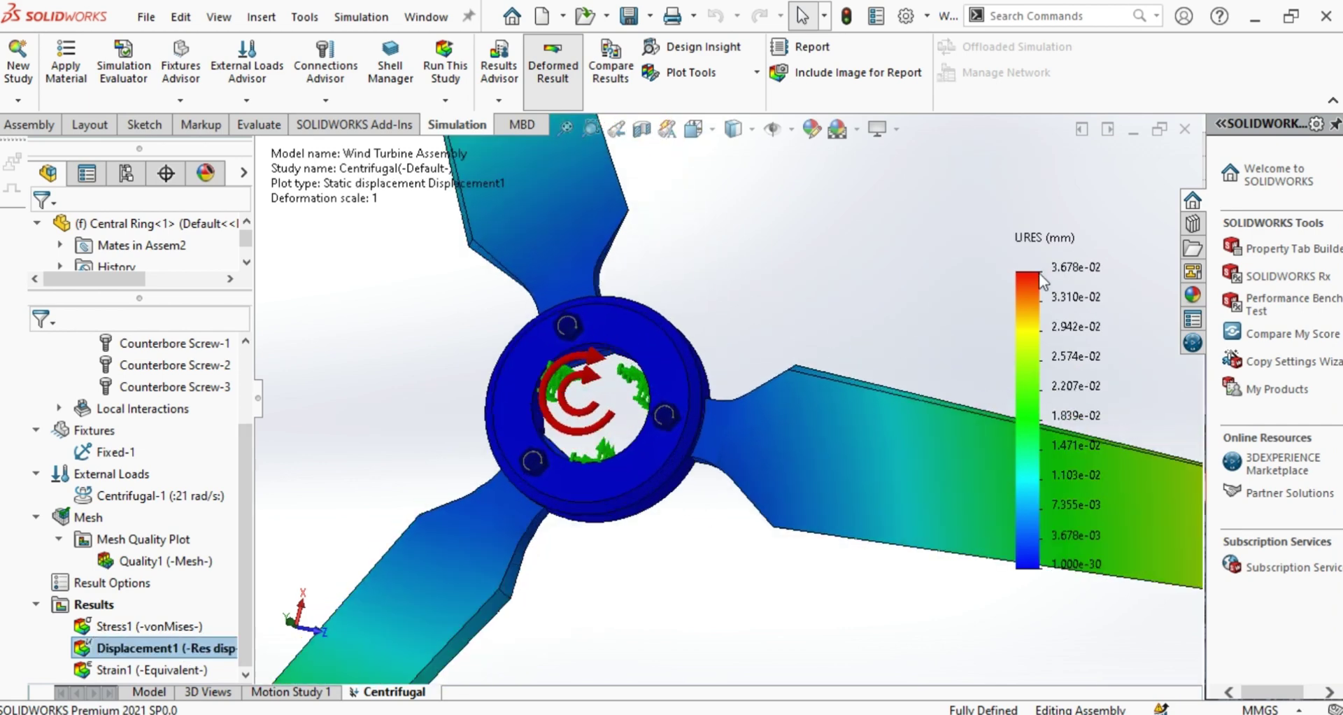
- Animate the Displacement1 plot, view the whole rotor's motion, and close the animation
{"action": "right_click", "coordinate": [187, 649]}
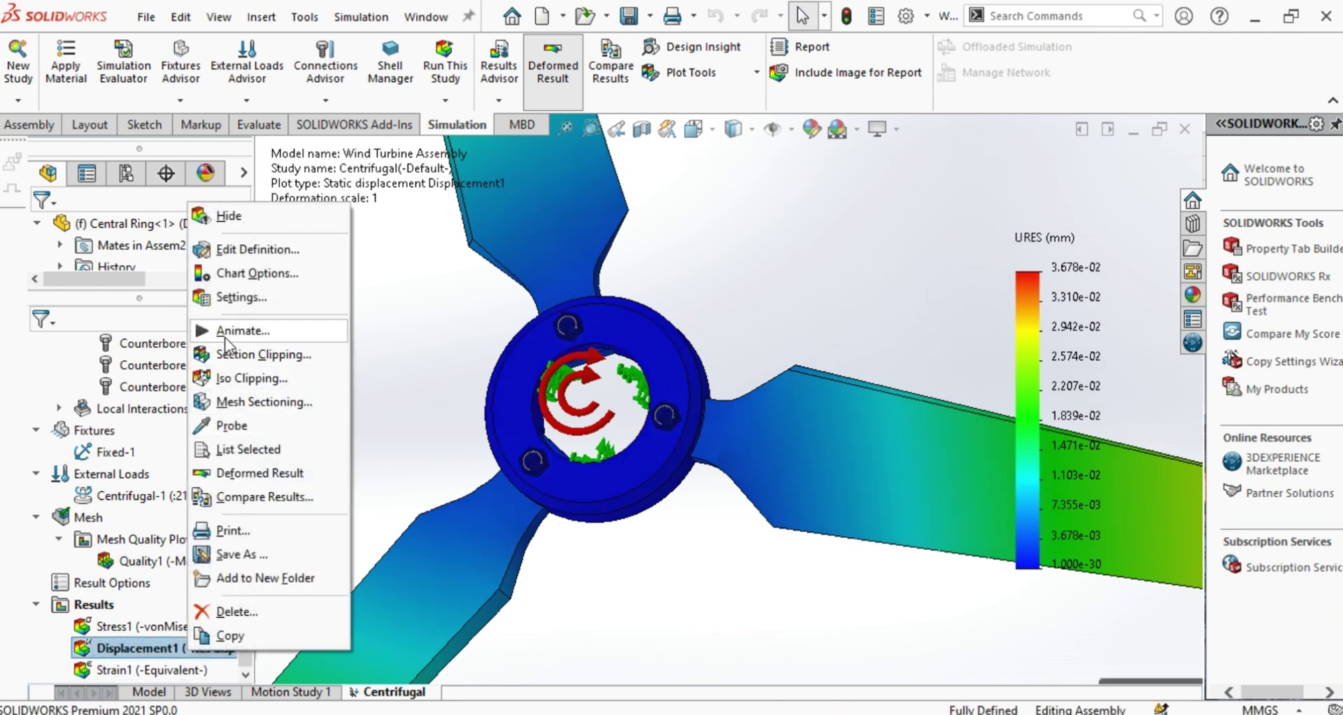
{"action": "left_click", "coordinate": [241, 330]}
{"action": "scroll", "coordinate": [714, 406], "scroll_direction": "up", "scroll_amount": 5}
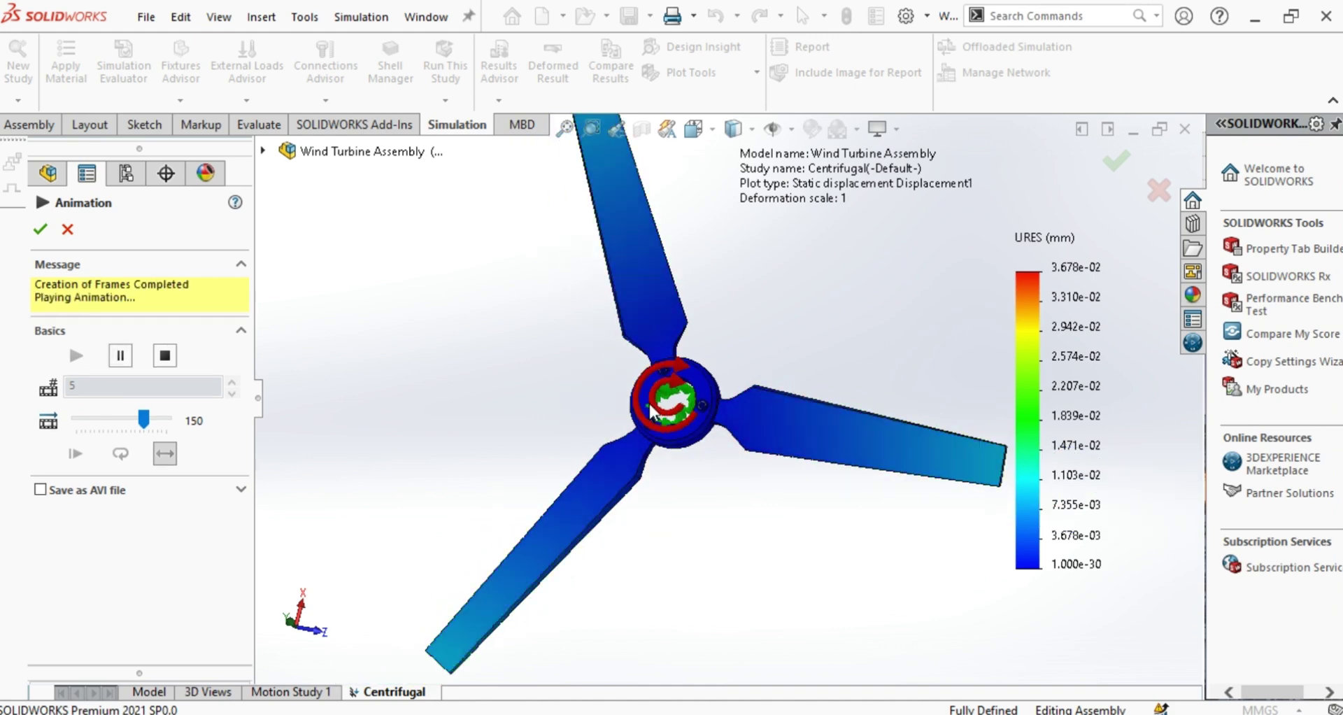
{"action": "left_click", "coordinate": [1116, 163]}
- Show the Strain1 plot, examine the strain around the ring's screws, and play and close its animation
{"action": "double_click", "coordinate": [120, 671]}
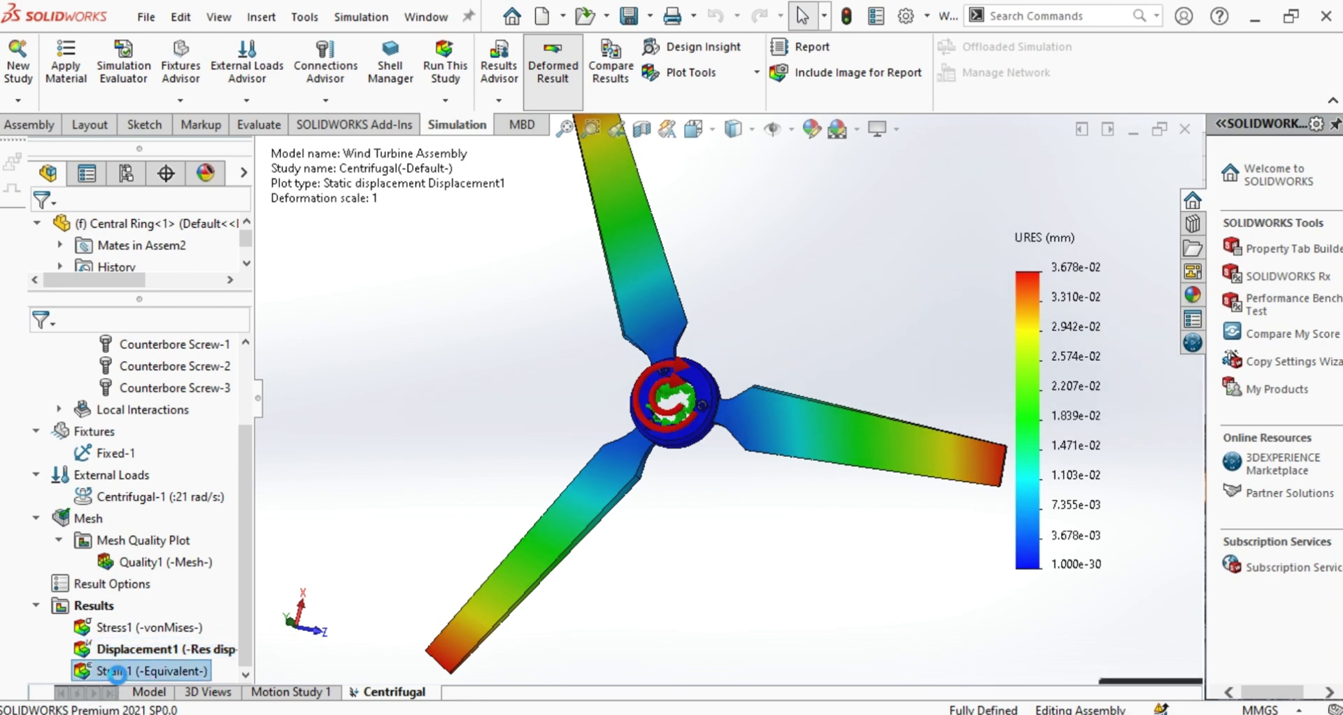
{"action": "scroll", "coordinate": [687, 407], "scroll_direction": "down", "scroll_amount": 8}
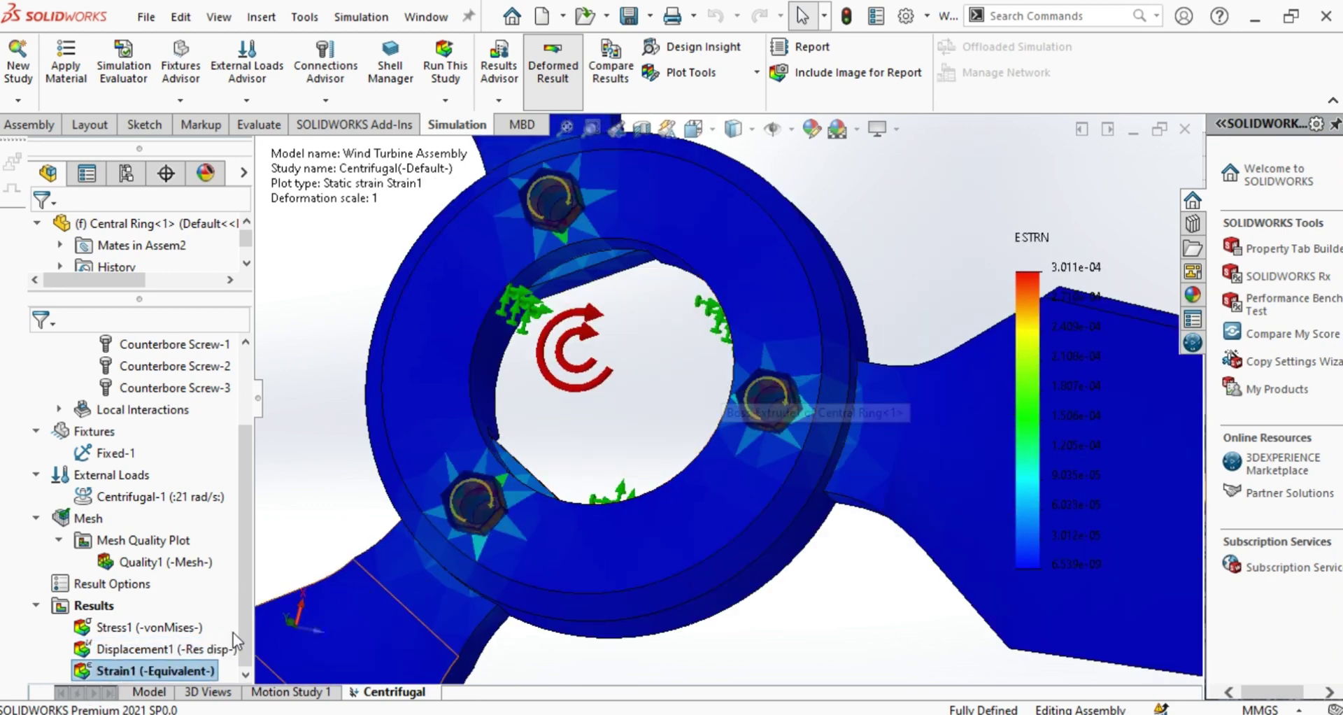
{"action": "right_click", "coordinate": [158, 671]}
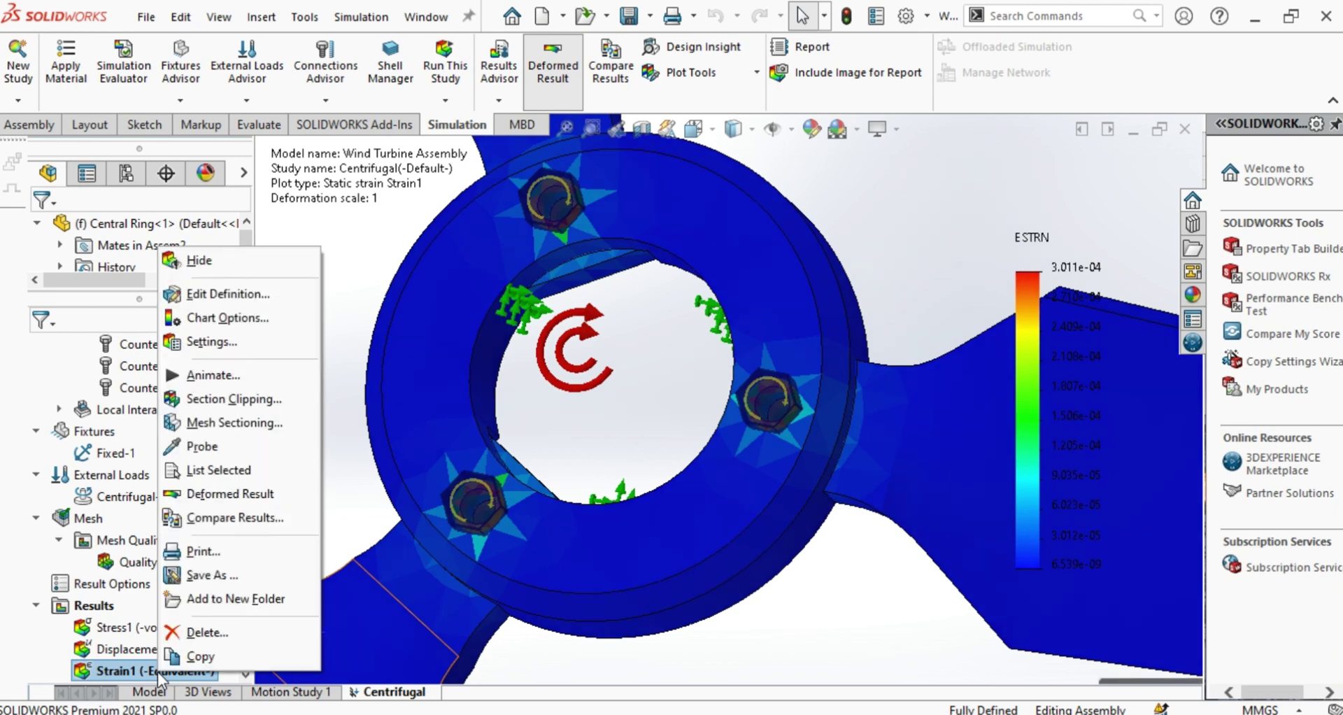
{"action": "left_click", "coordinate": [210, 375]}
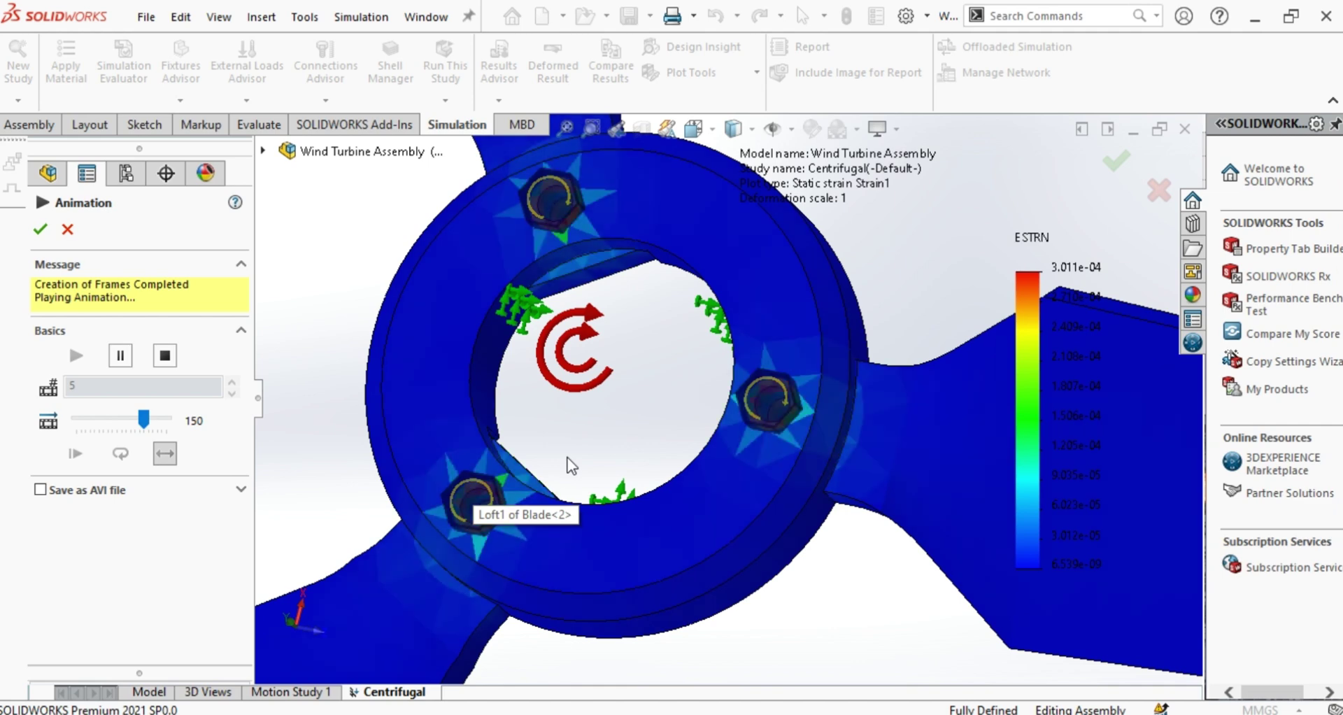
{"action": "left_click", "coordinate": [1116, 163]}
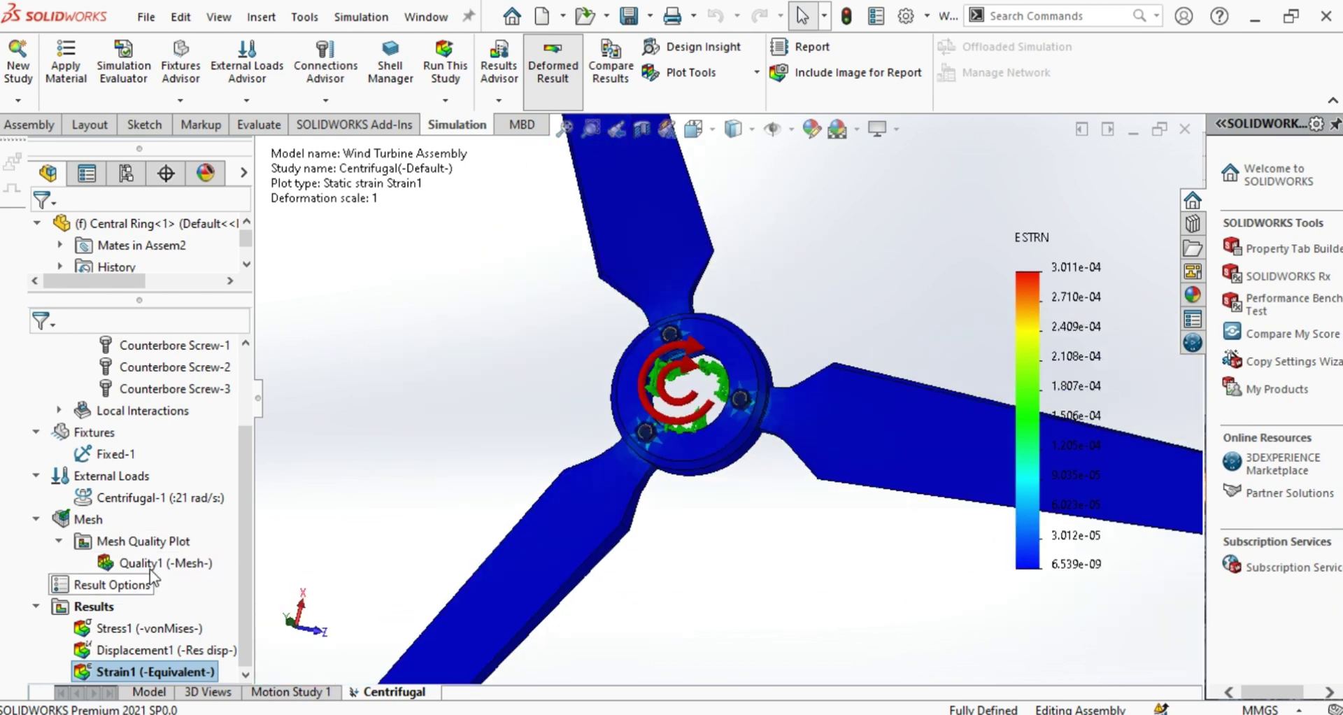
- Define a Pin/Bolt Check plot in the study's results, without title text or an associated view orientation
{"action": "right_click", "coordinate": [96, 614]}
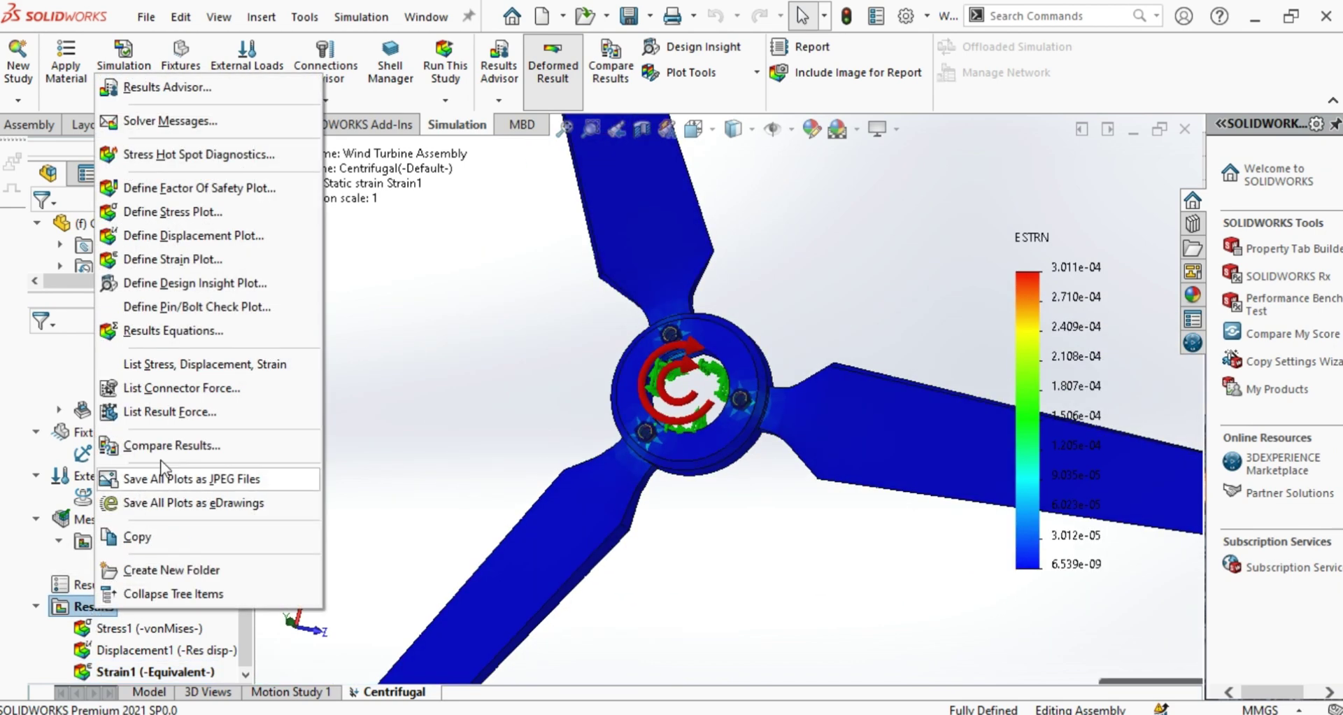
{"action": "left_click", "coordinate": [204, 309]}
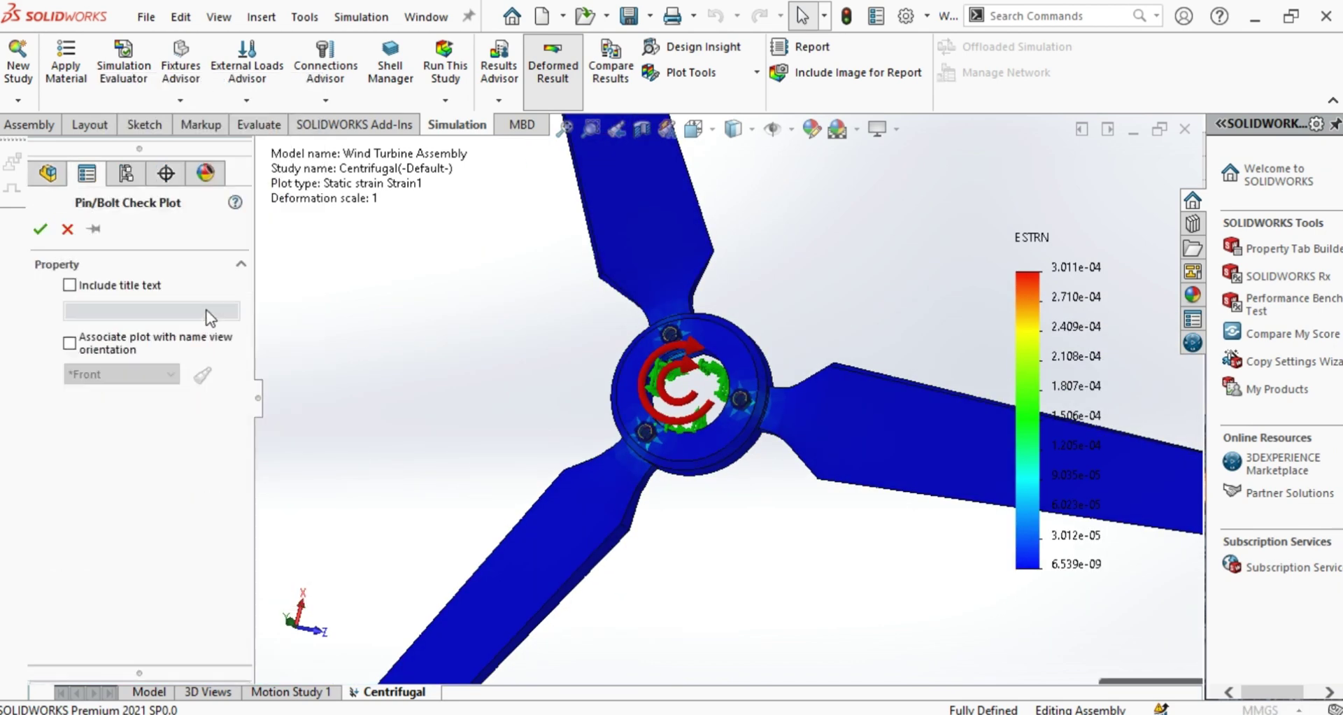
{"action": "left_click", "coordinate": [40, 230]}
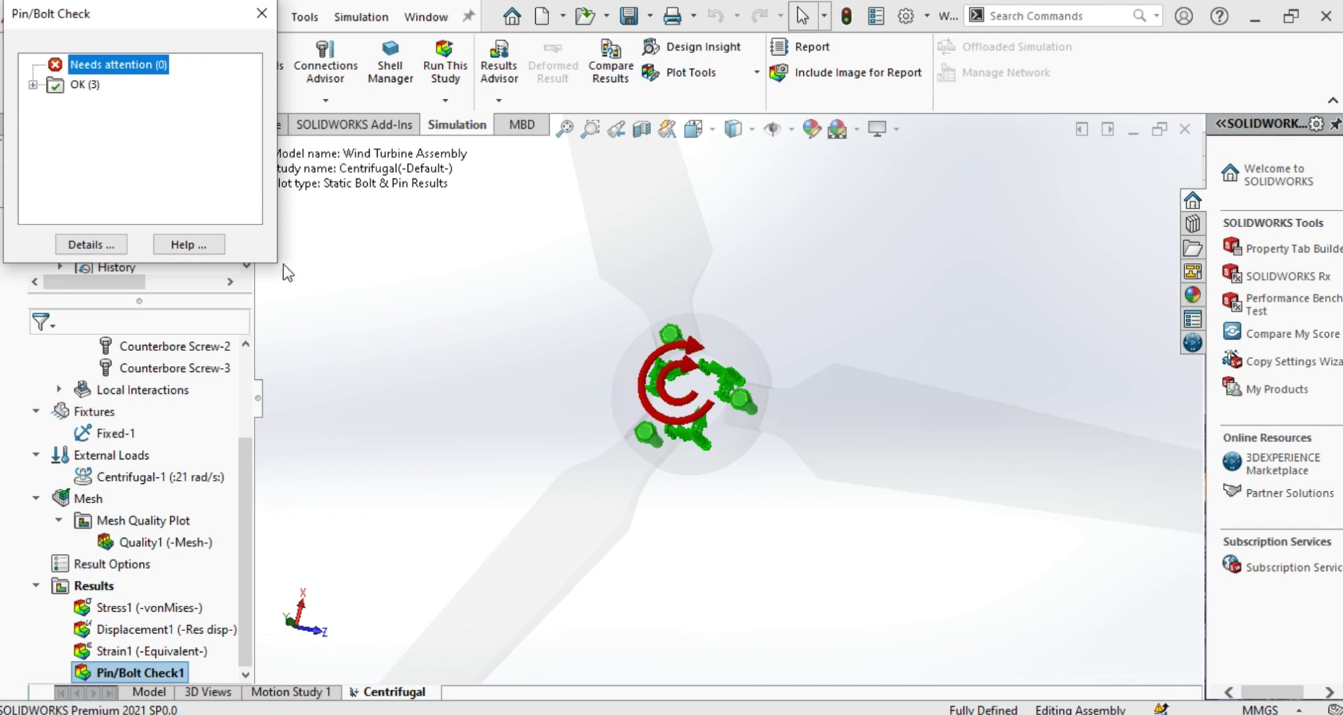
- Review the pin/bolt check of Counterbore Screw-1, Screw-2 and Screw-3, comparing each calculated factor of safety with the desired one
{"action": "left_click_drag", "start_coordinate": [162, 9], "coordinate": [464, 151]}
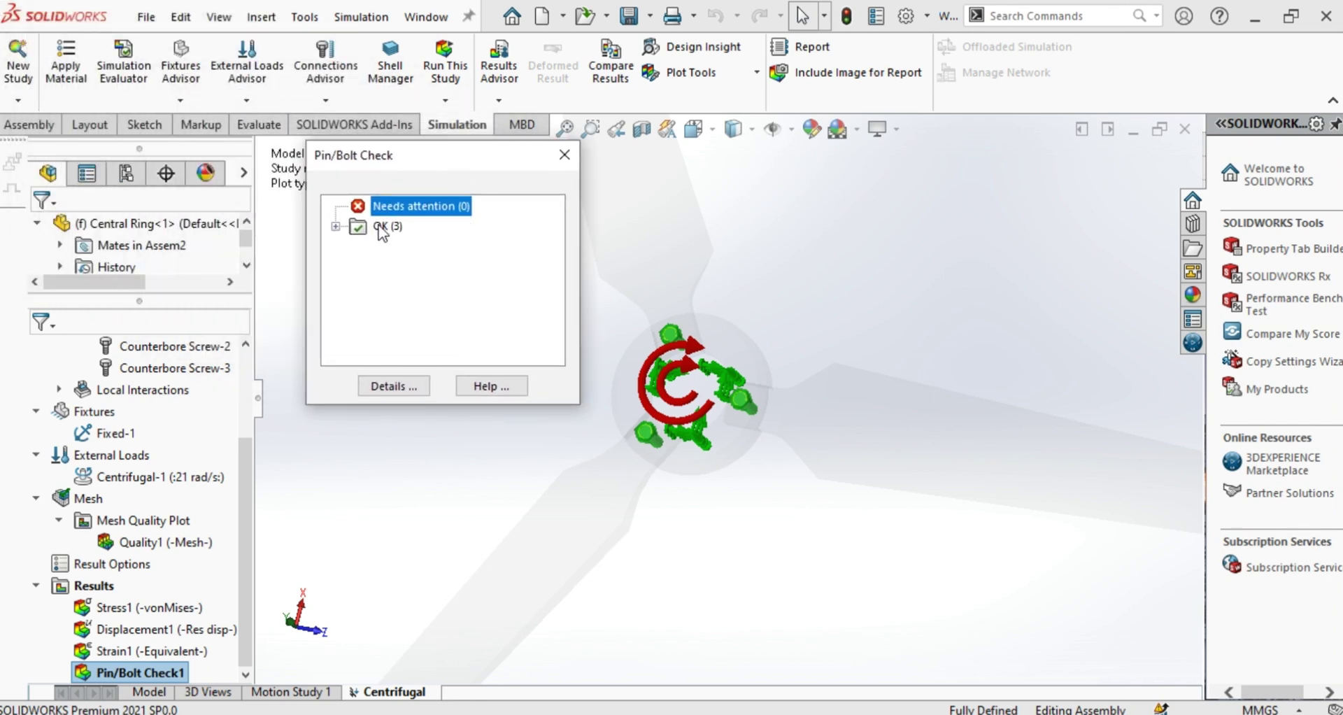
{"action": "left_click", "coordinate": [336, 226]}
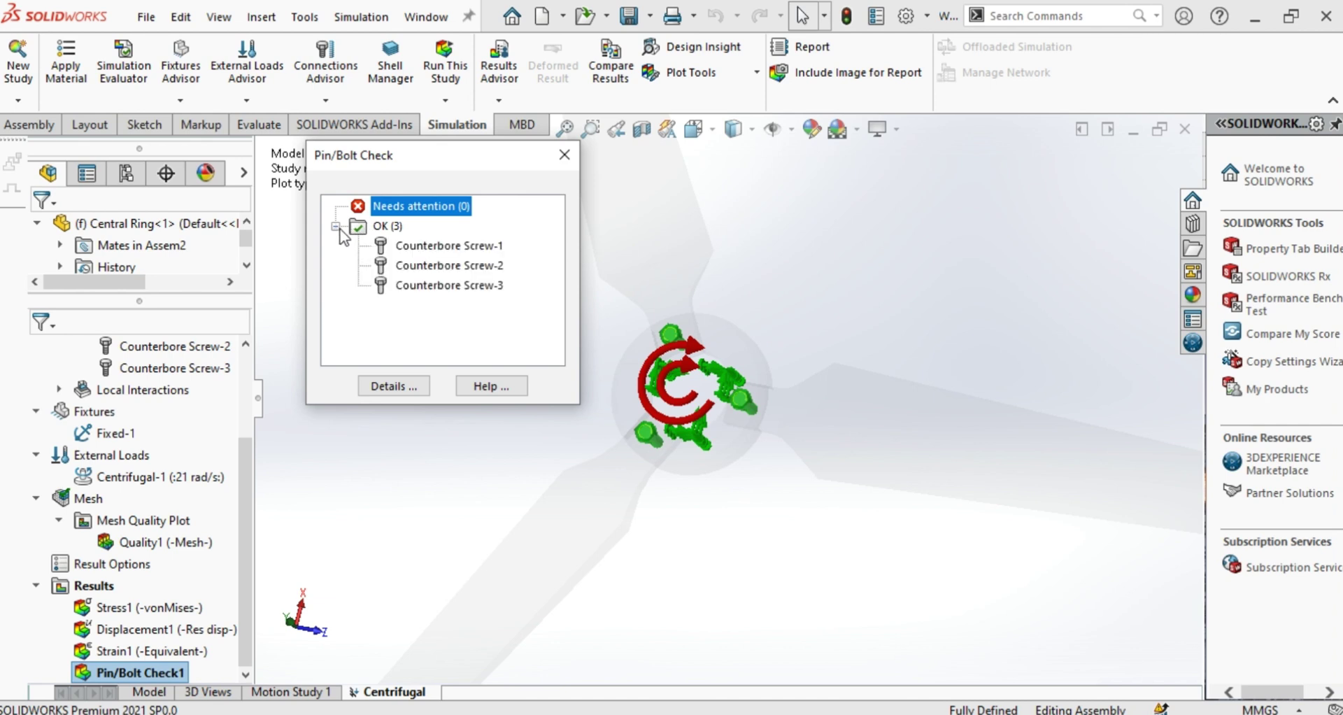
{"action": "left_click", "coordinate": [426, 254]}
{"action": "left_click", "coordinate": [429, 266]}
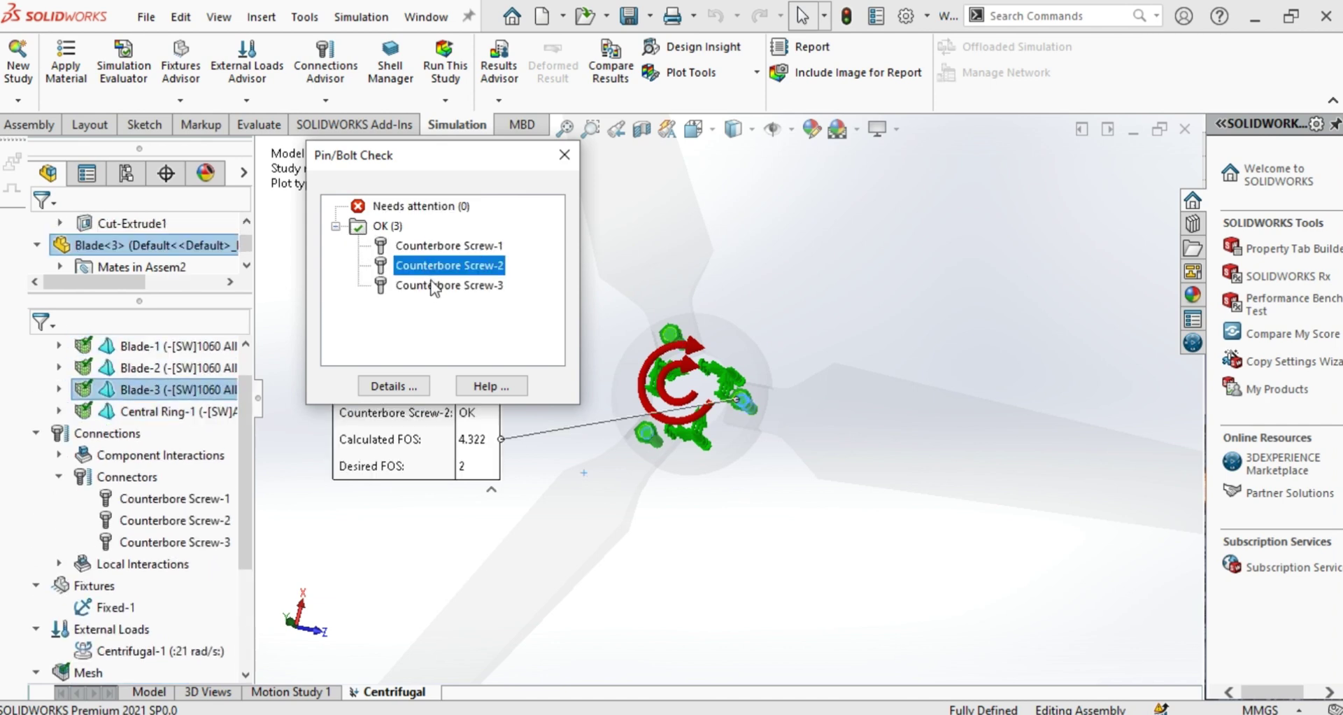
{"action": "left_click", "coordinate": [433, 286]}
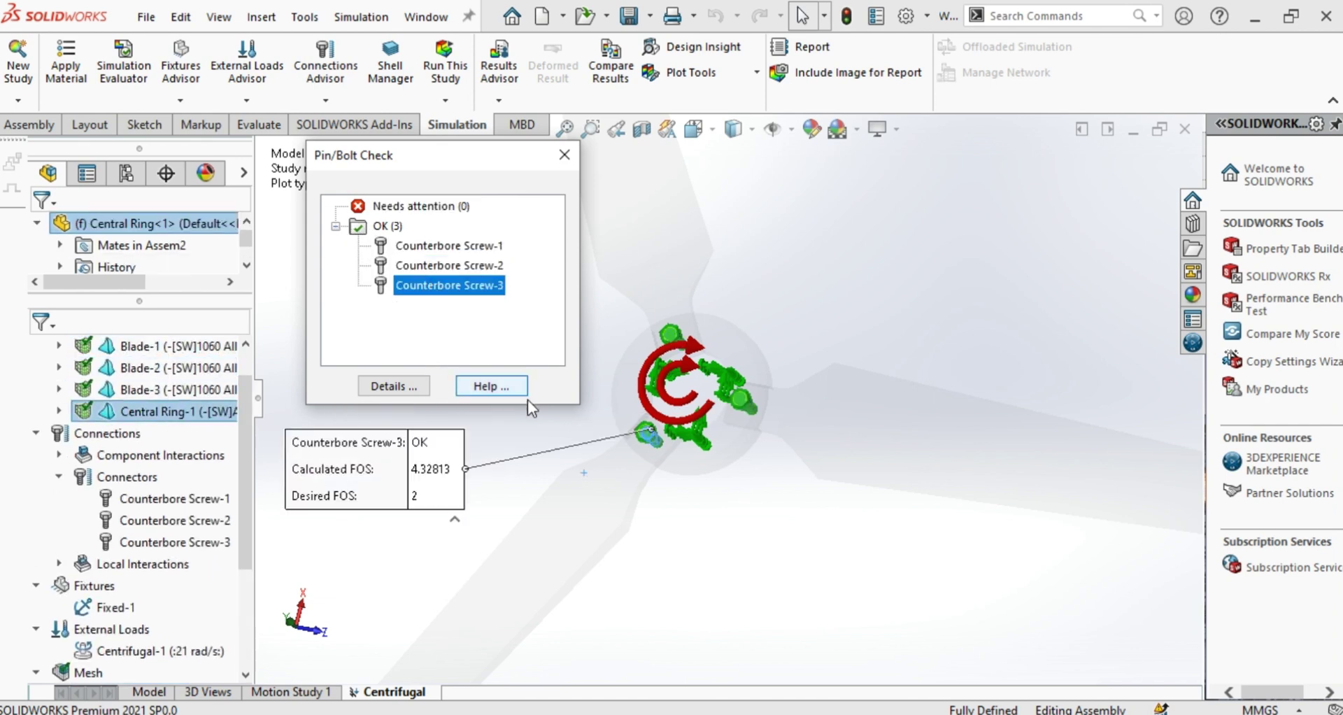
- List the connector forces for all bolts in SI units, read the complete table, and close the force list and the bolt check
{"action": "left_click", "coordinate": [404, 387]}
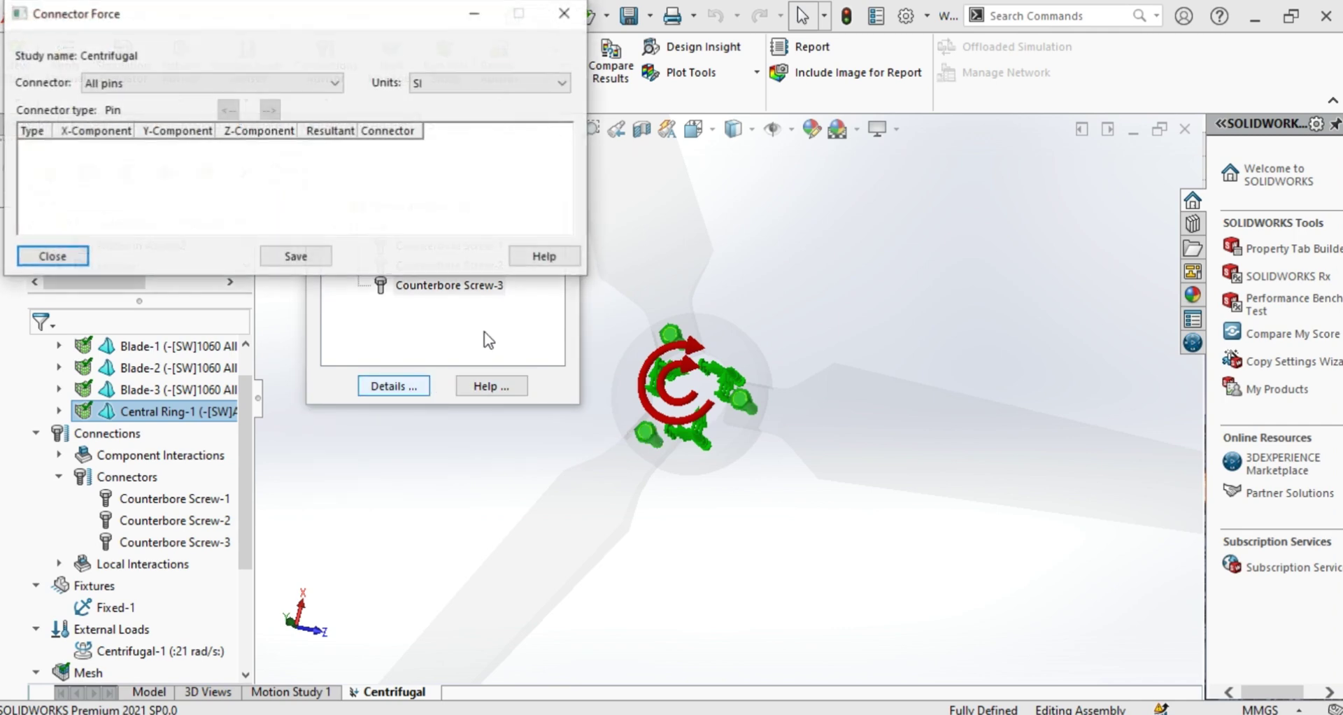
{"action": "left_click", "coordinate": [197, 82]}
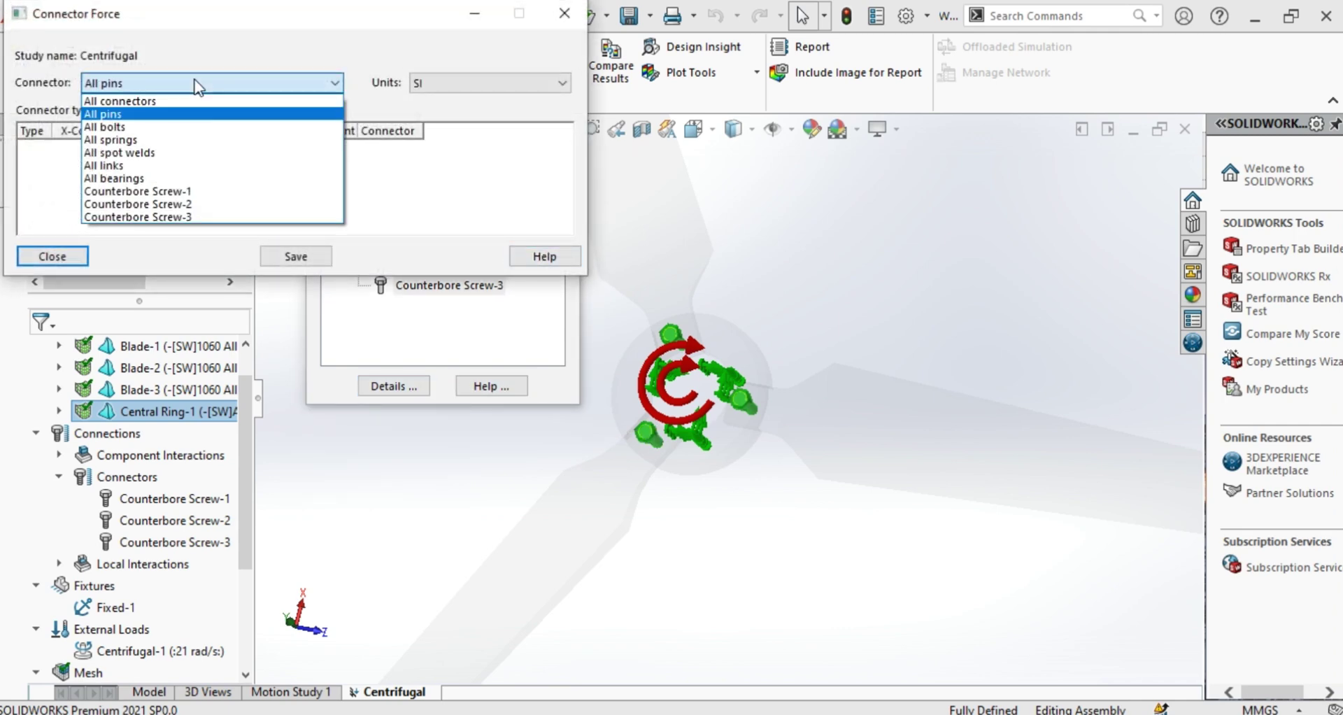
{"action": "left_click", "coordinate": [186, 128]}
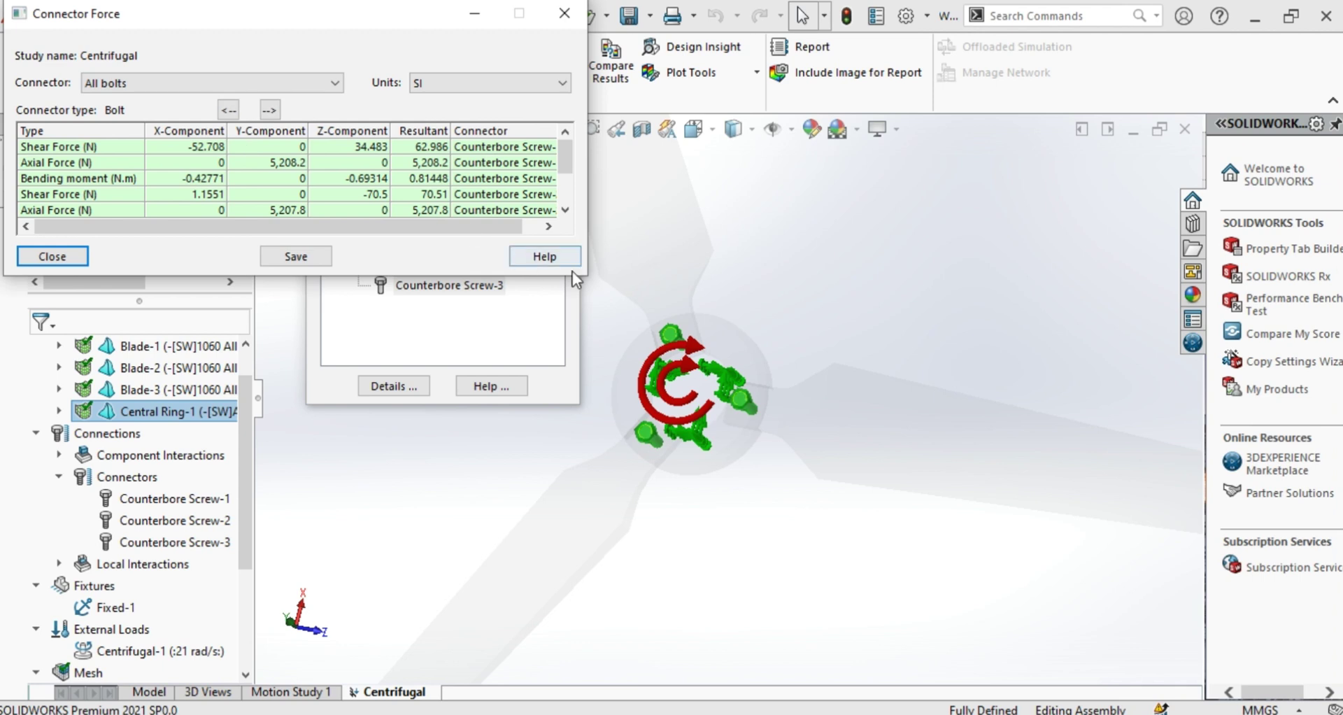
{"action": "left_click_drag", "start_coordinate": [586, 274], "coordinate": [638, 345]}
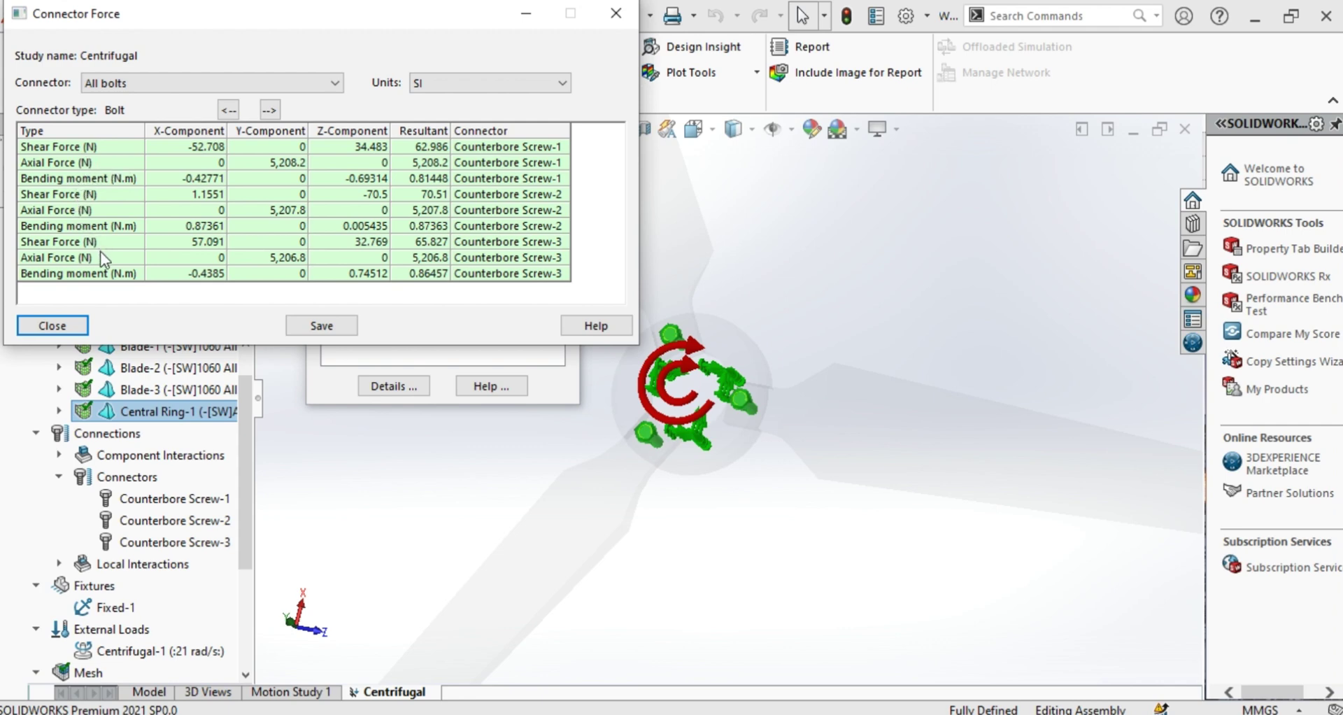
{"action": "left_click", "coordinate": [68, 327]}
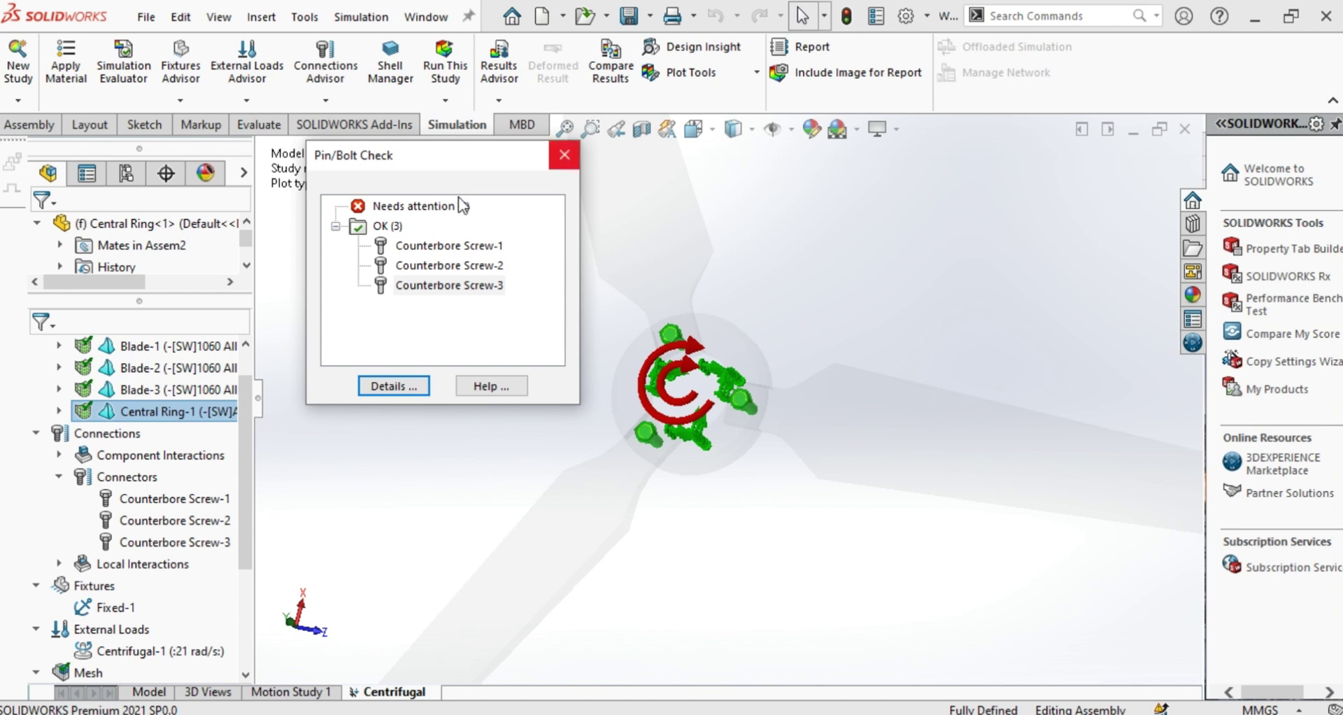
{"action": "left_click", "coordinate": [566, 158]}
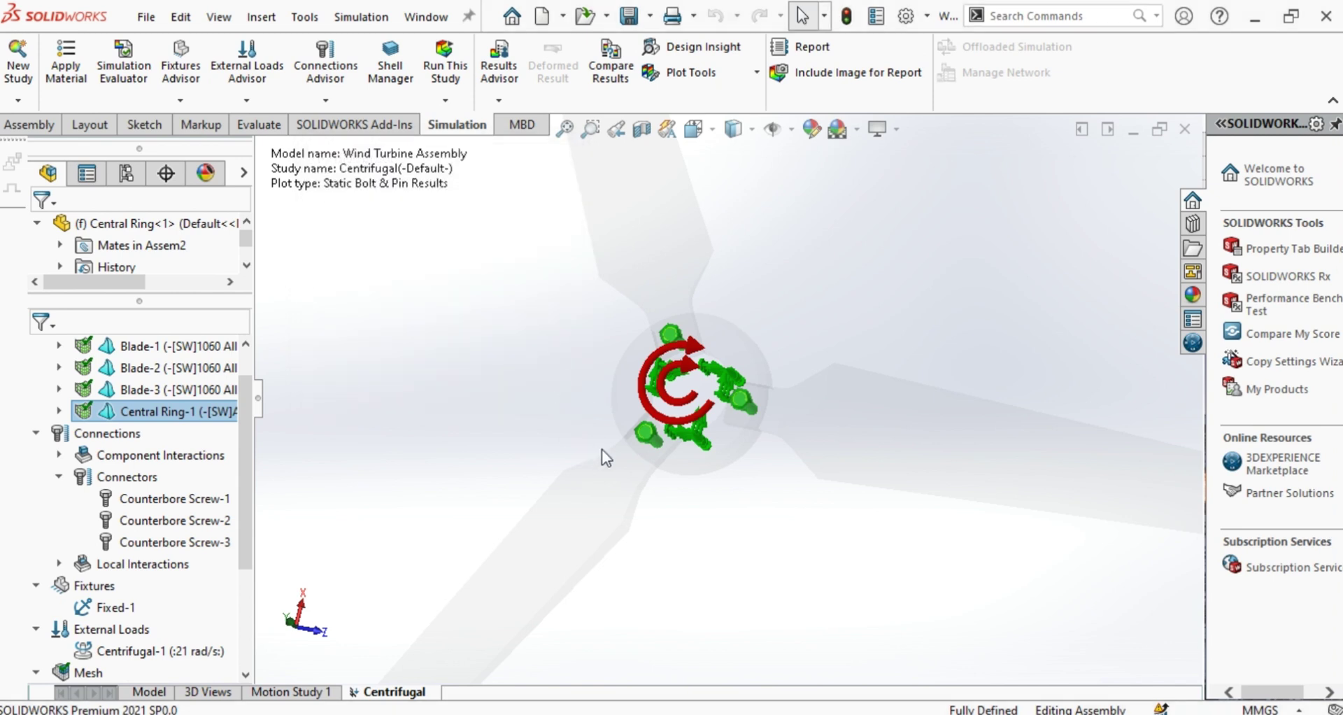
- Show the Displacement1 plot again with the whole rotor in view
{"action": "scroll", "coordinate": [169, 604], "scroll_direction": "down", "scroll_amount": 3}
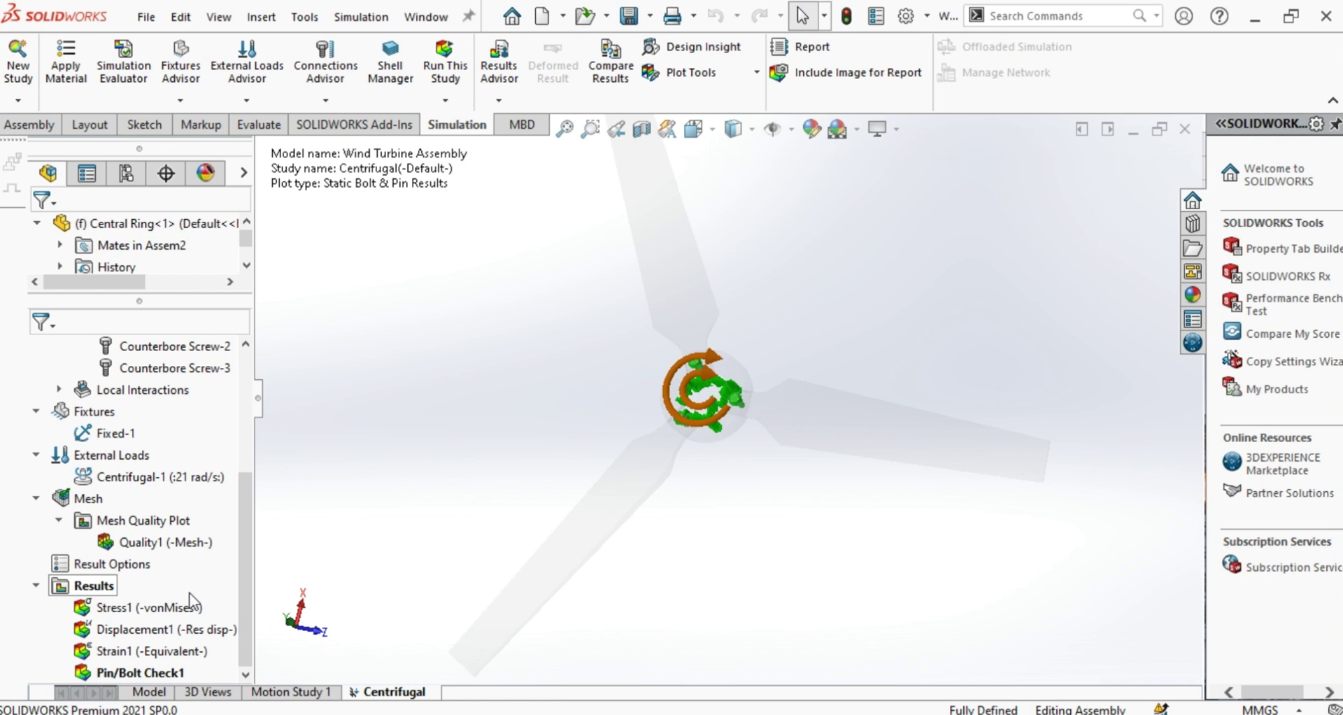
{"action": "double_click", "coordinate": [171, 627]}
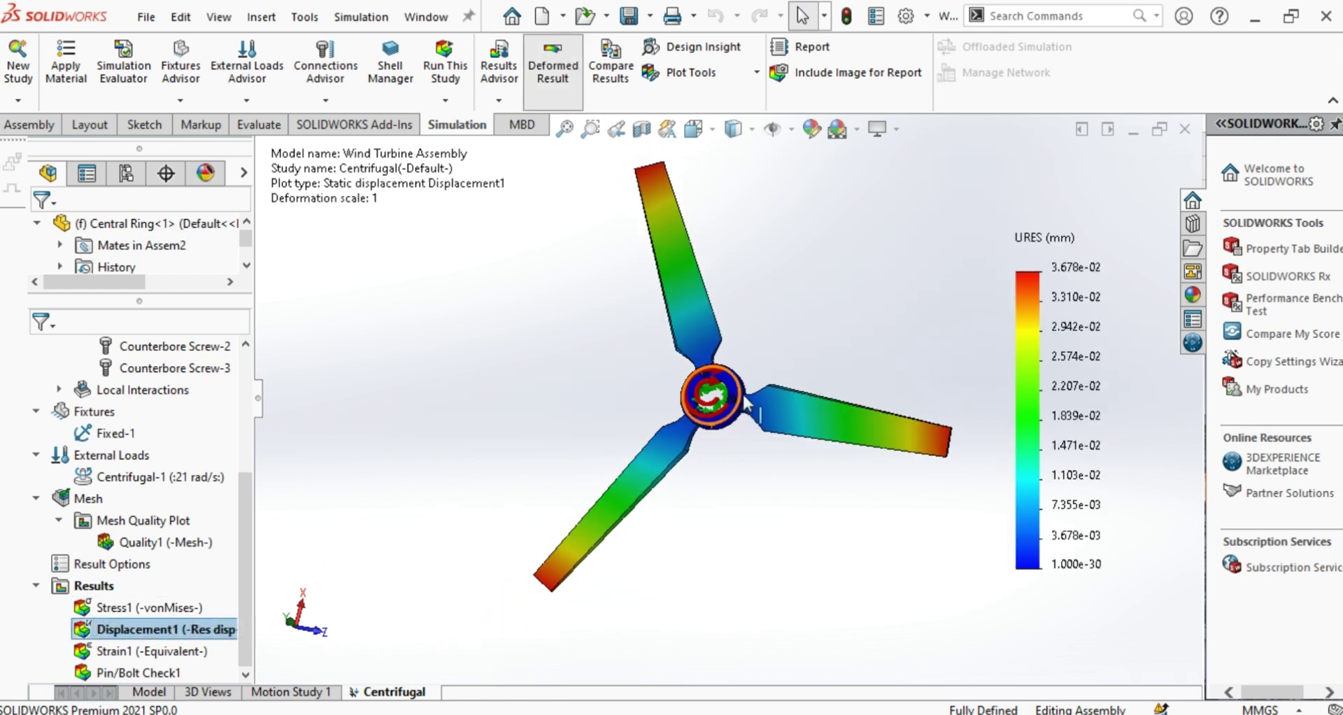